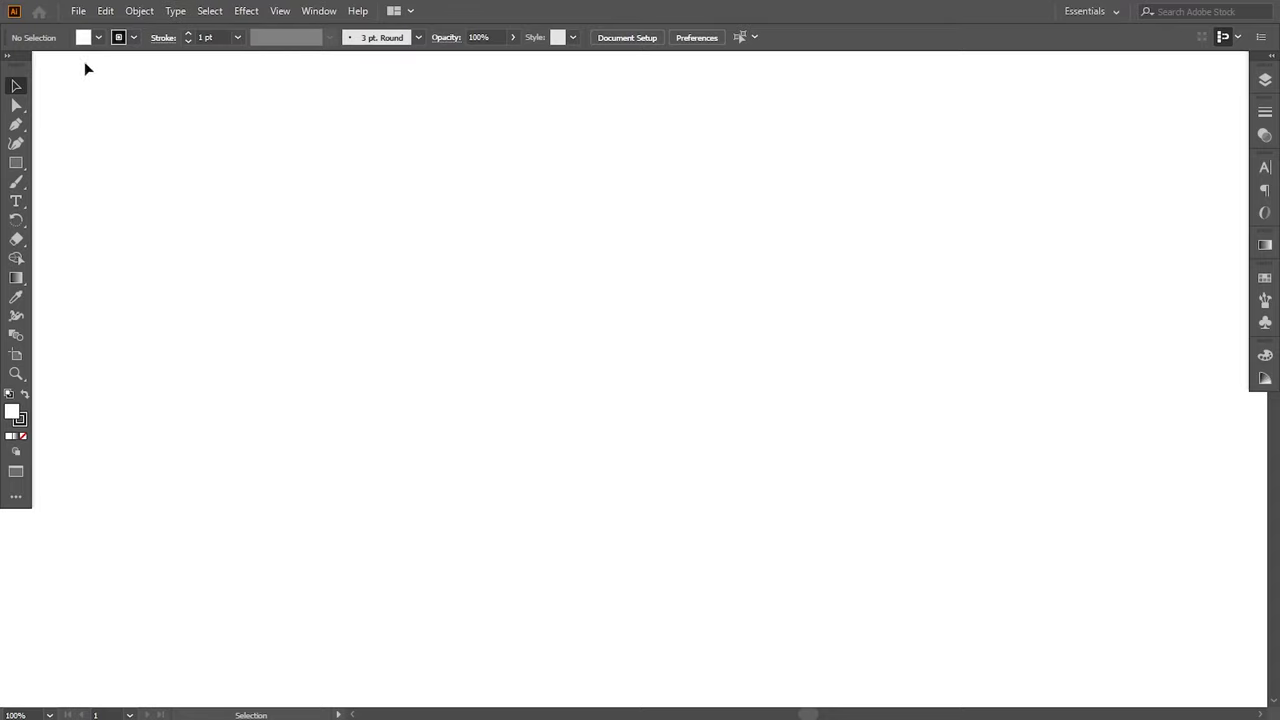
Step: Create the A4 print document 'Business workshop poster design' in inches with 0.125 in bleed
{"action": "left_click", "coordinate": [78, 11]}
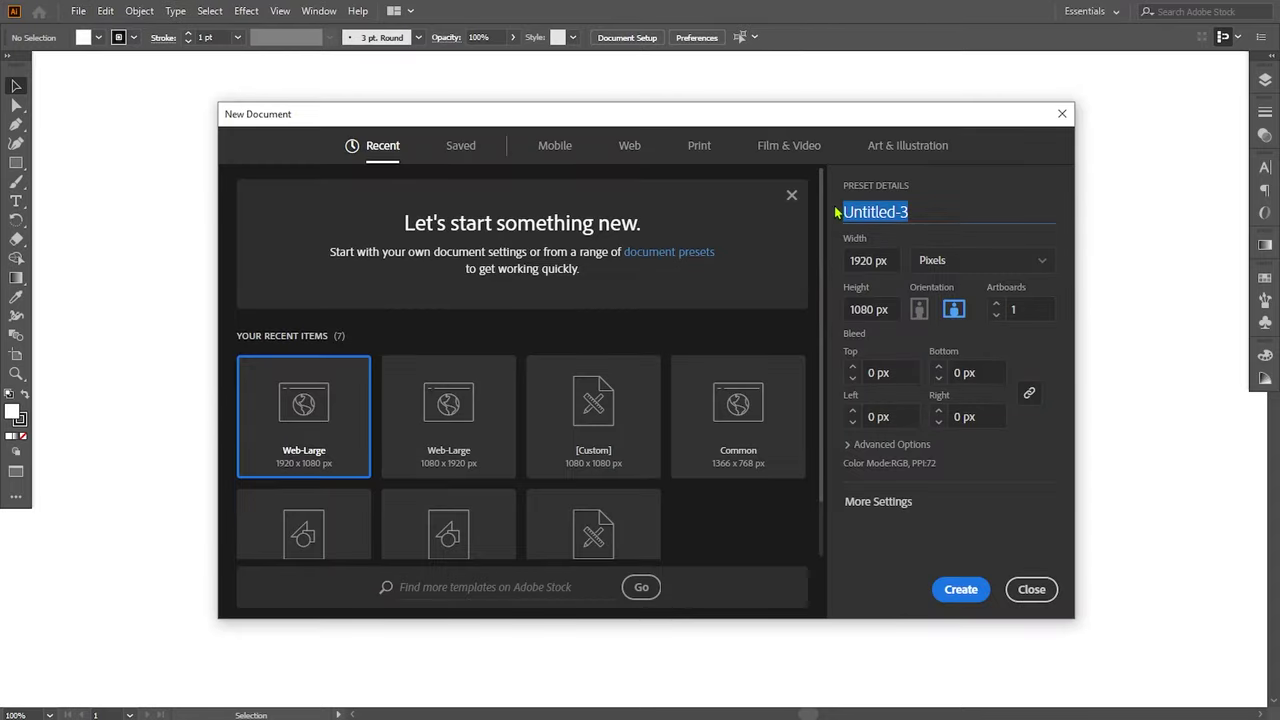
{"action": "type", "text": "Business workshop poster de"}
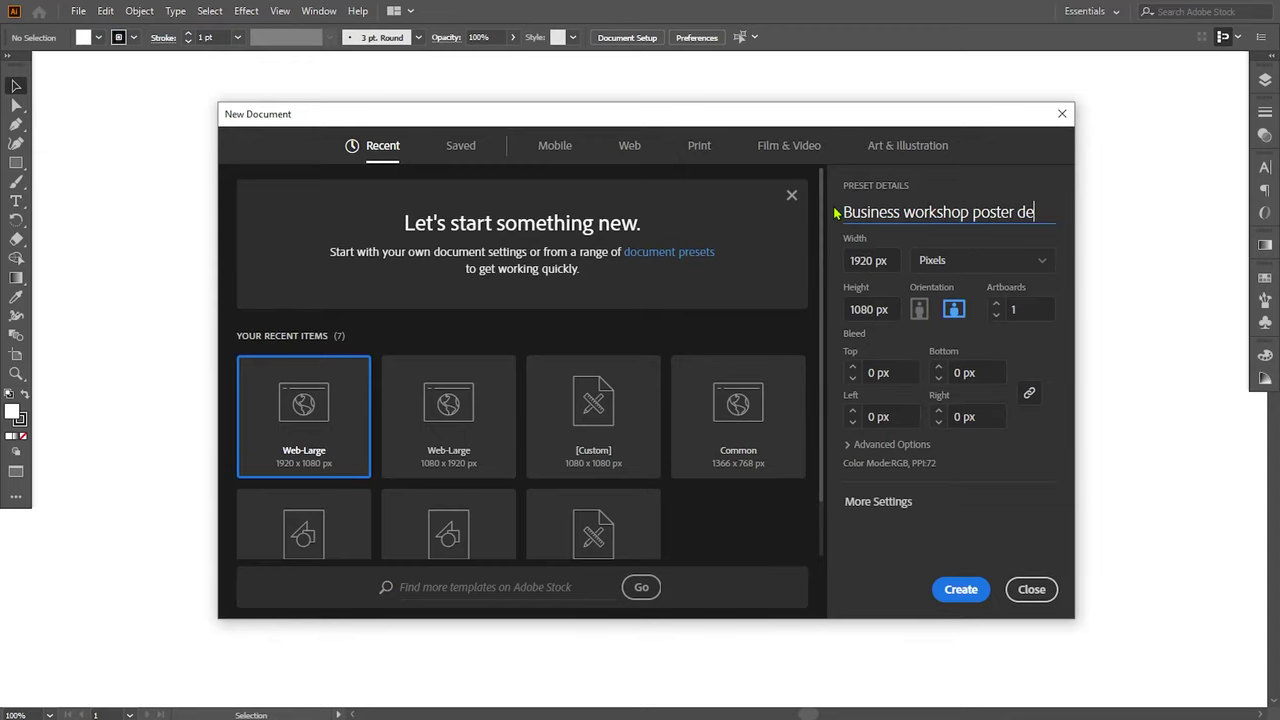
{"action": "type", "text": "sign"}
{"action": "left_click", "coordinate": [697, 148]}
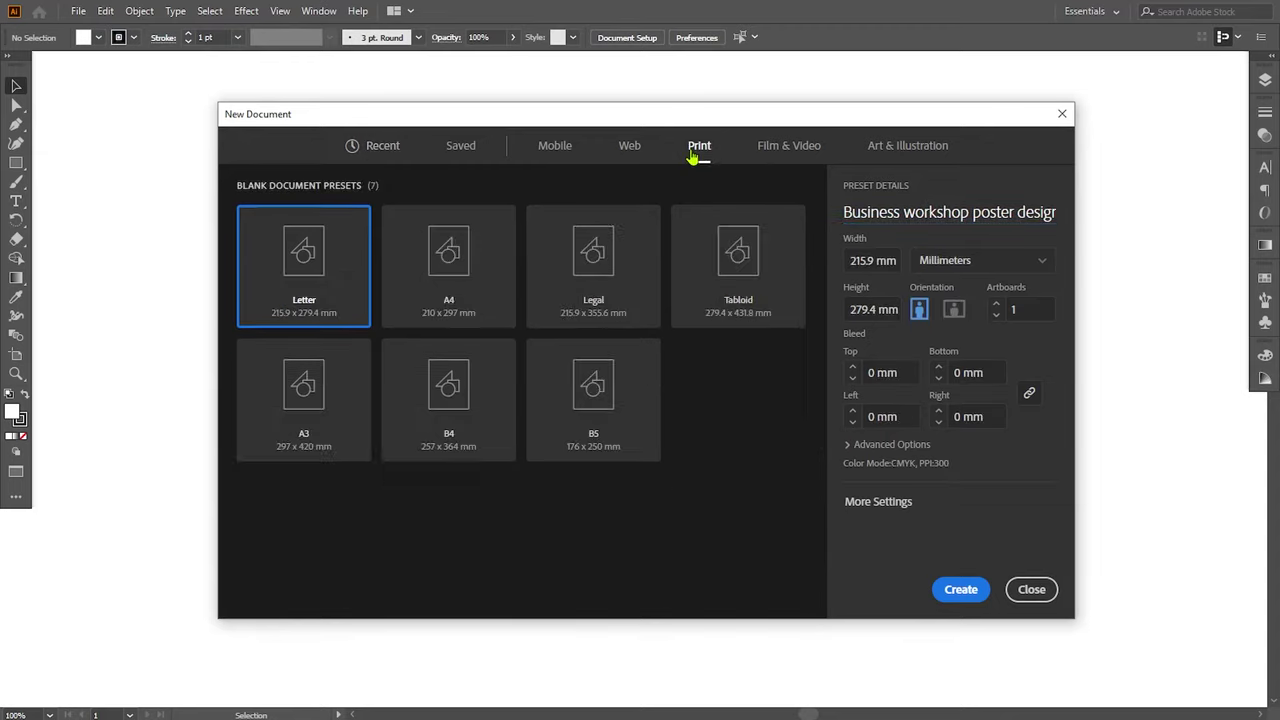
{"action": "left_click", "coordinate": [446, 316]}
{"action": "left_click", "coordinate": [955, 262]}
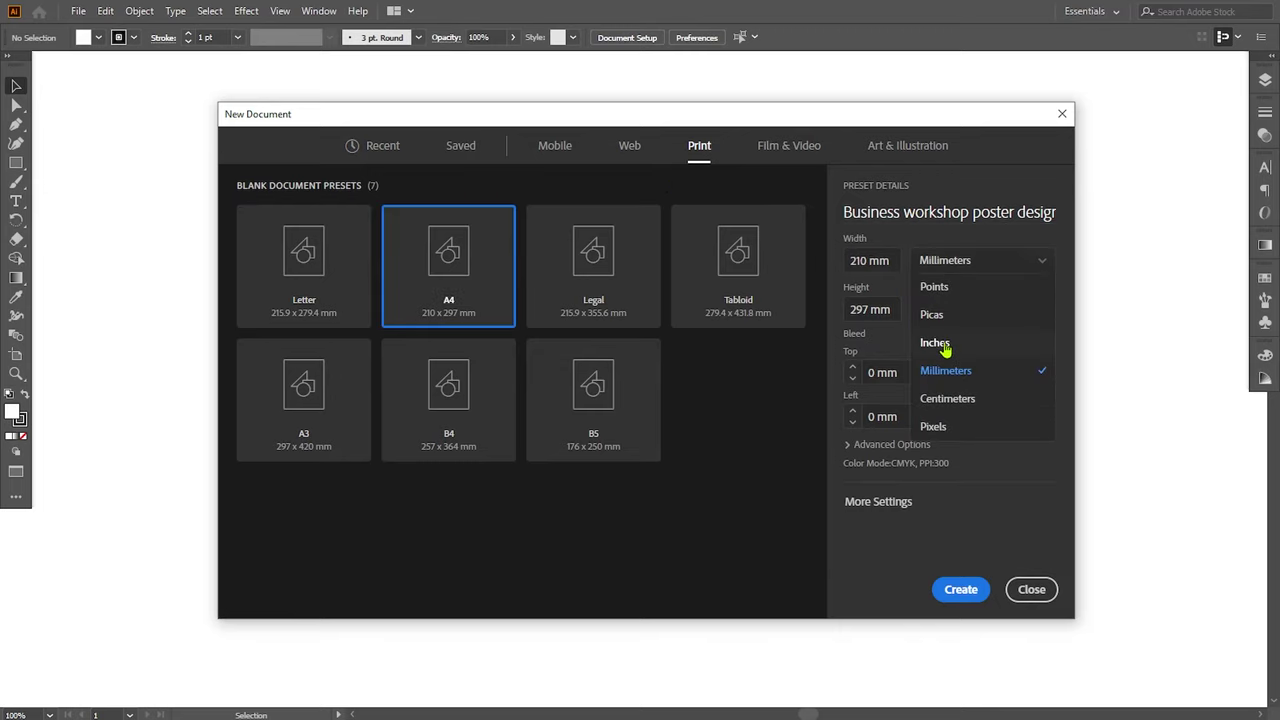
{"action": "left_click", "coordinate": [946, 343]}
{"action": "left_click", "coordinate": [857, 385]}
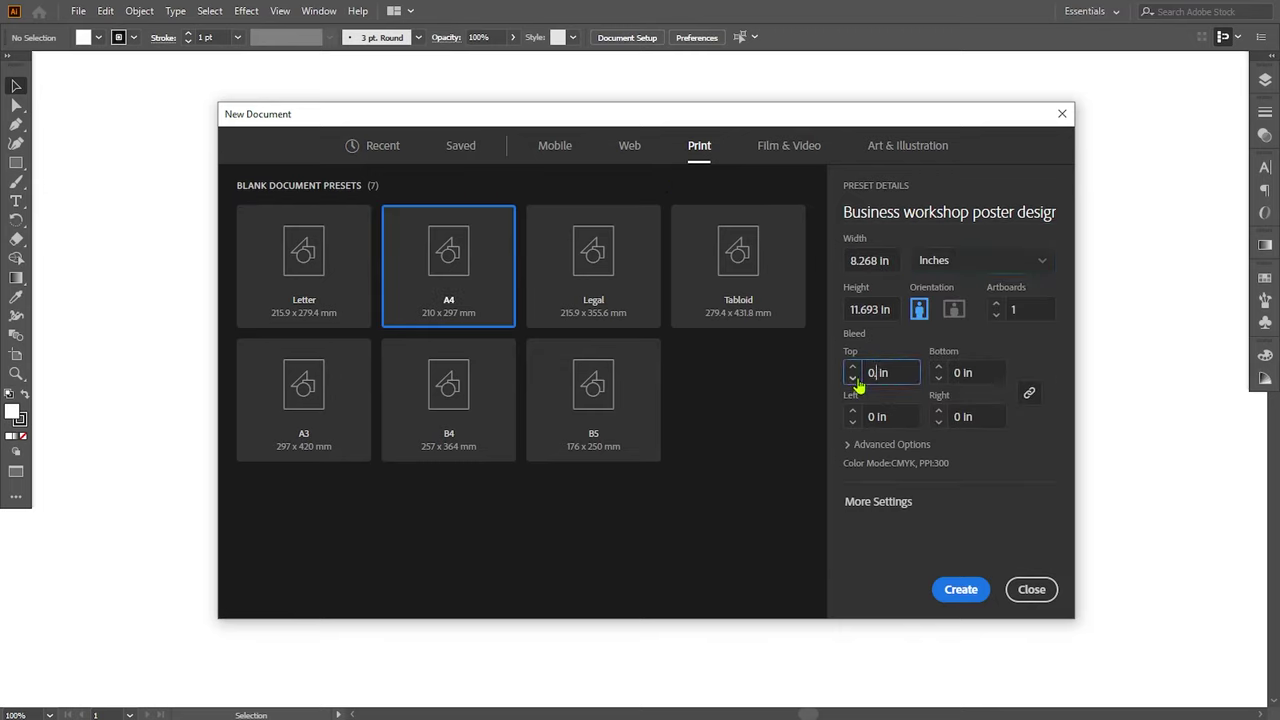
{"action": "type", "text": "0.125"}
{"action": "left_click", "coordinate": [879, 414]}
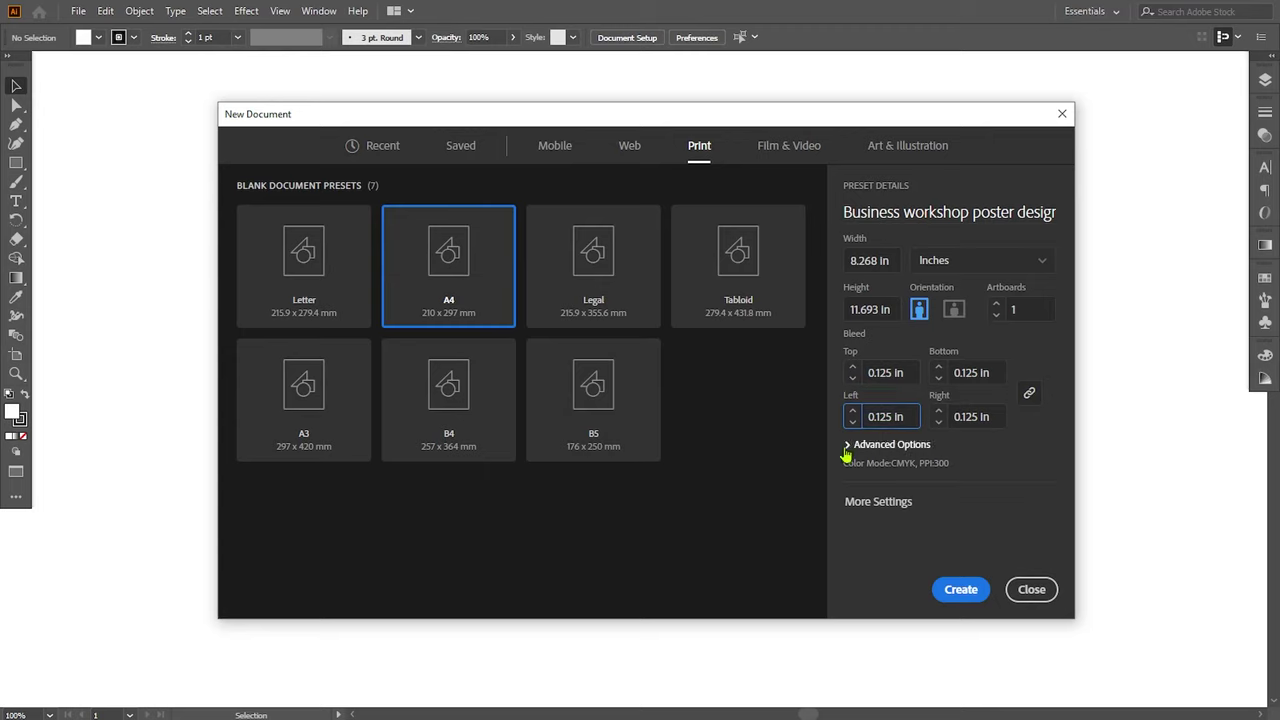
{"action": "left_click", "coordinate": [846, 446]}
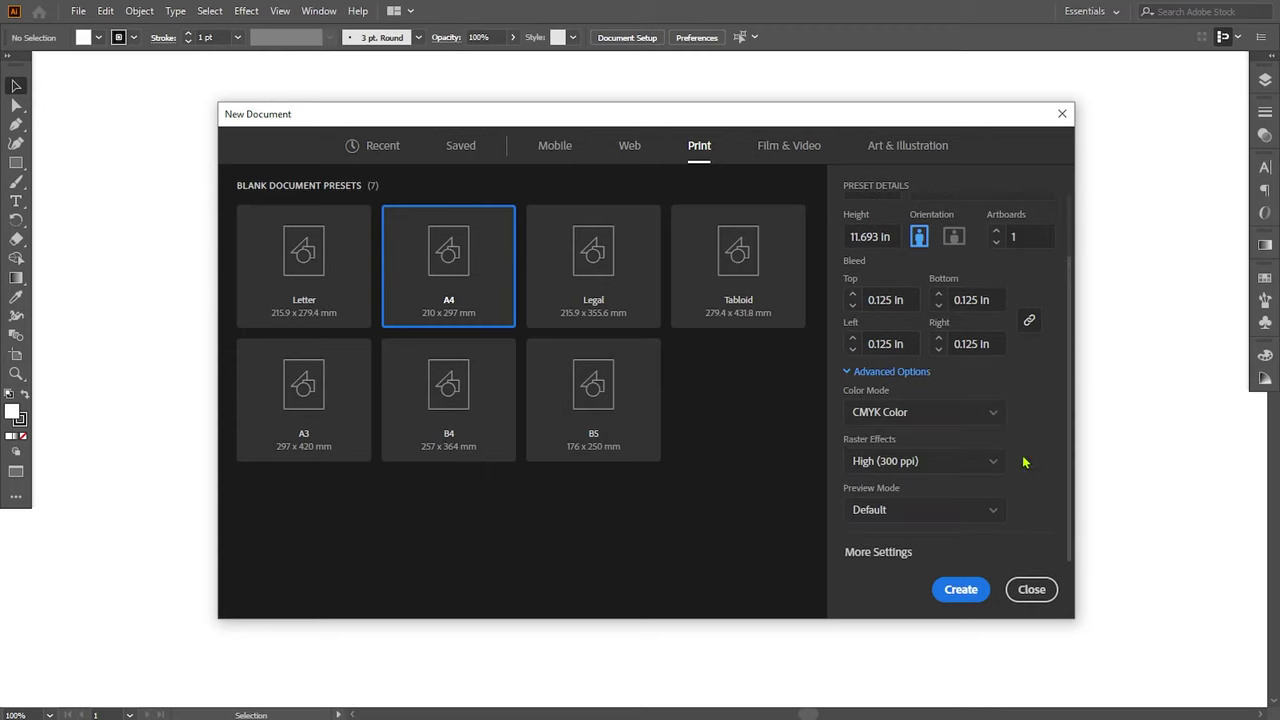
{"action": "left_click", "coordinate": [957, 592]}
Step: Paste the reference flyer, park it left of the page, and zoom to the page's top-left
{"action": "key", "text": "ctrl+v"}
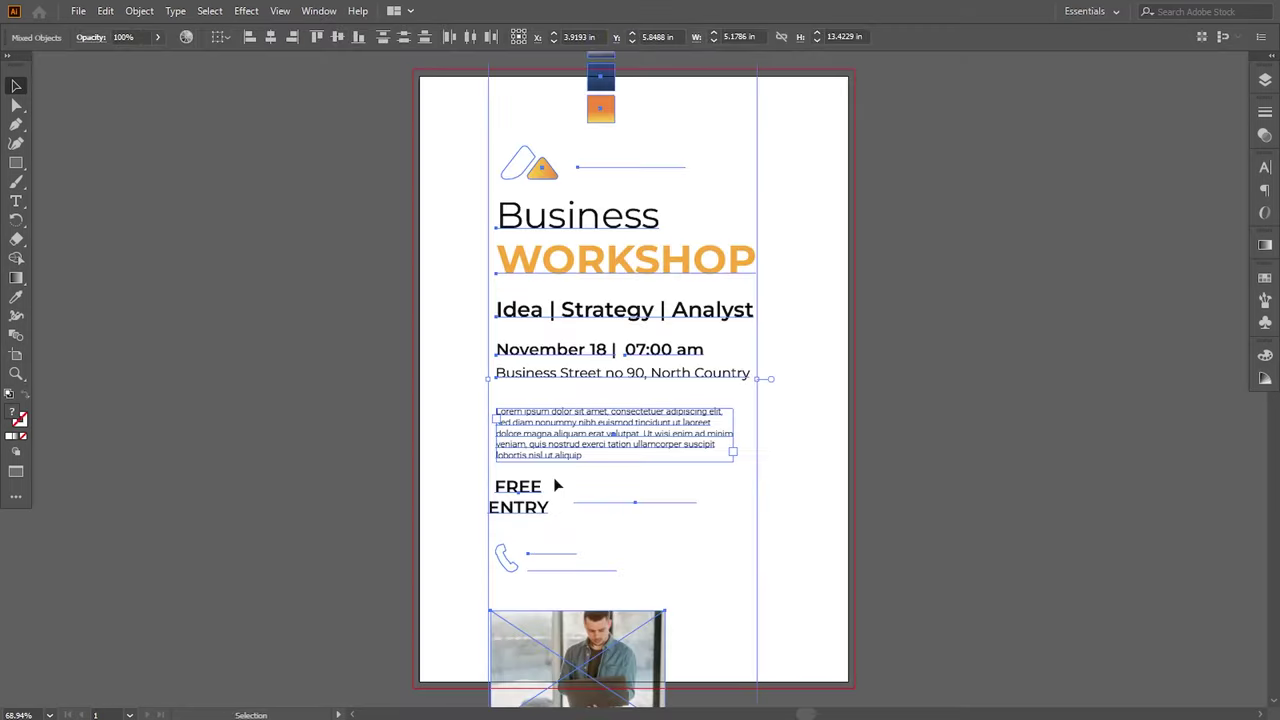
{"action": "key", "text": "ctrl+minus"}
{"action": "key", "text": "ctrl+minus"}
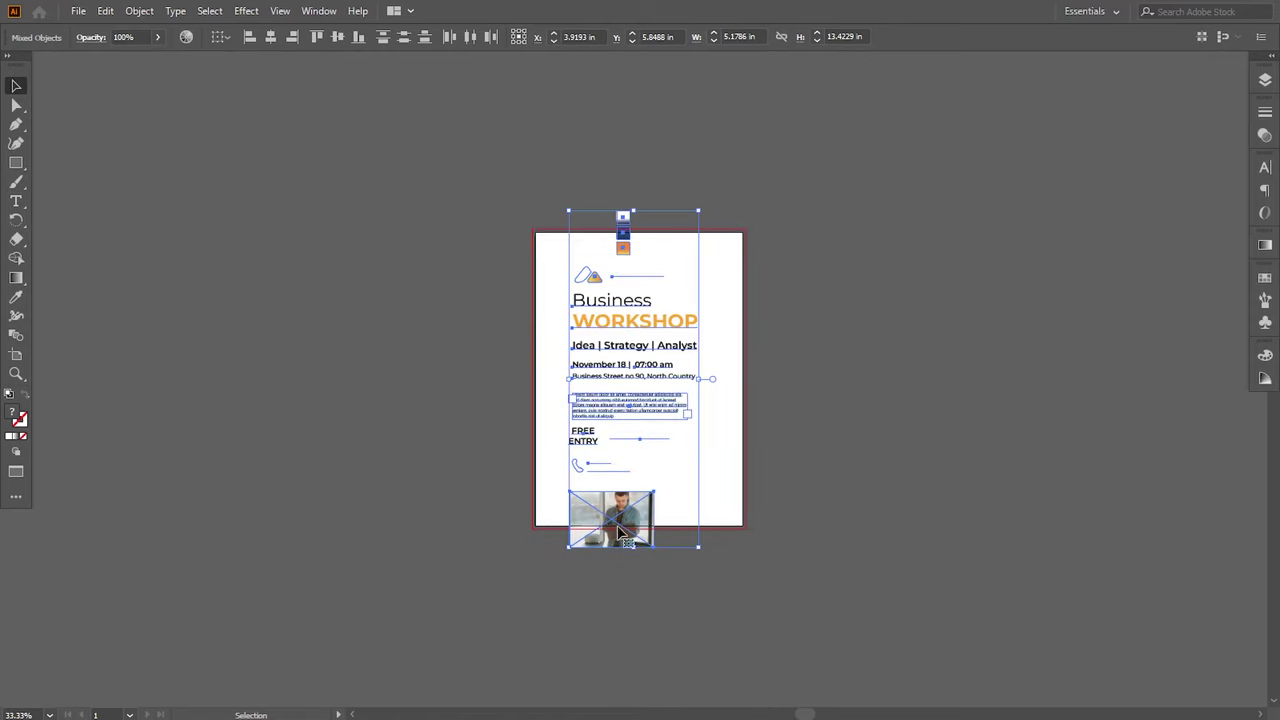
{"action": "left_click_drag", "start_coordinate": [615, 525], "coordinate": [445, 516]}
{"action": "left_click", "coordinate": [806, 354]}
{"action": "key", "text": "ctrl+plus"}
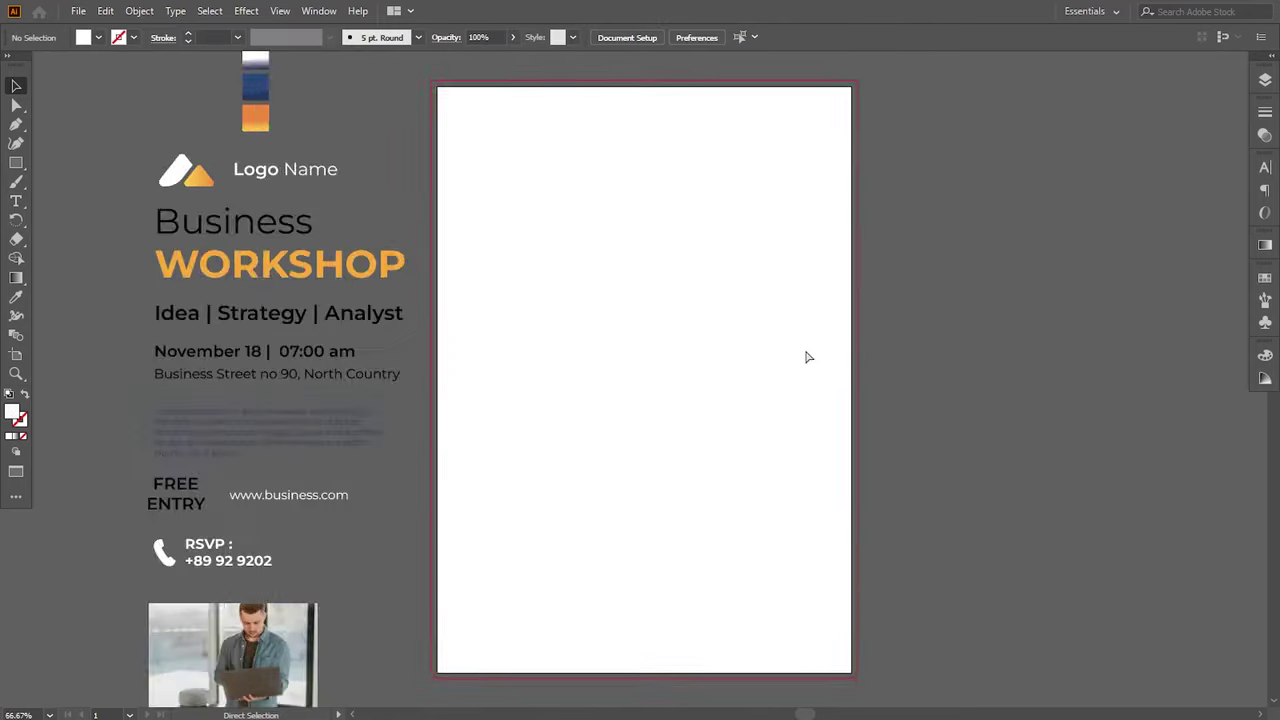
{"action": "key", "text": "ctrl+plus"}
{"action": "mouse_move", "coordinate": [603, 217]}
{"action": "left_mouse_down"}
{"action": "mouse_move", "coordinate": [640, 463]}
{"action": "mouse_move", "coordinate": [589, 436]}
{"action": "left_mouse_up"}
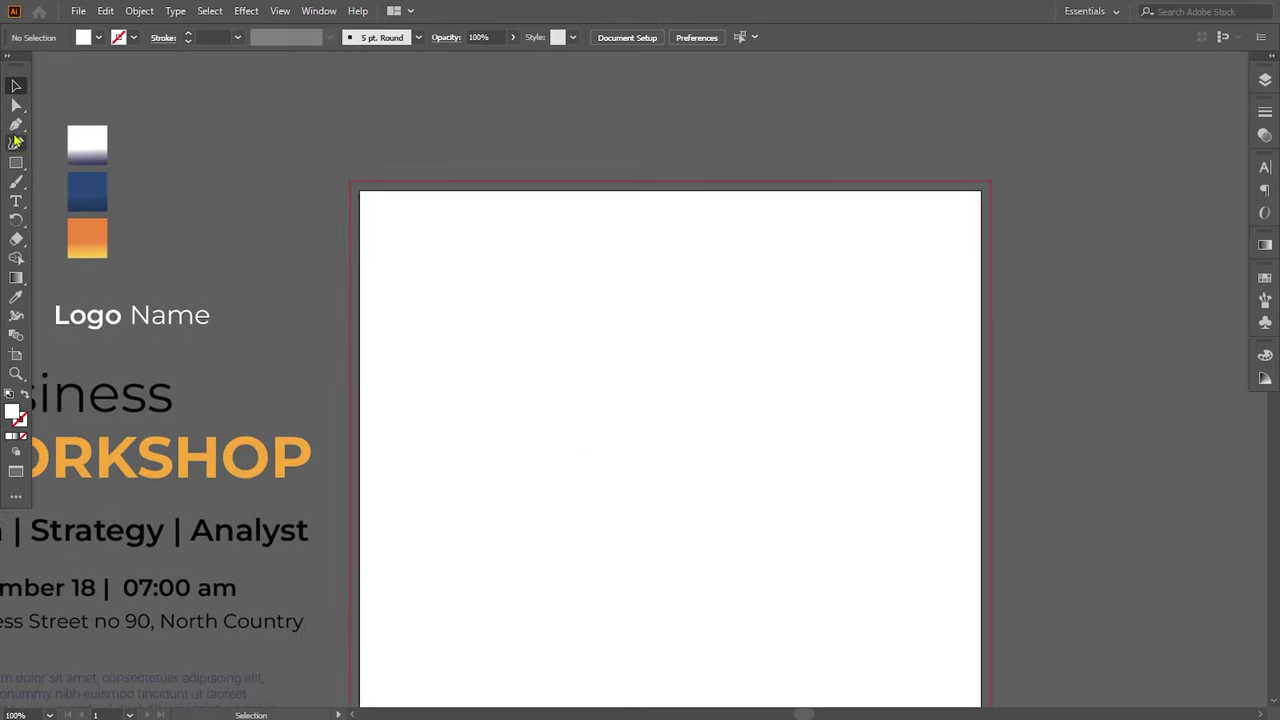
Step: Pen-draw an angular corner shape from the bleed's top-left, down, right, then diagonally up
{"action": "left_click", "coordinate": [16, 124]}
{"action": "left_click", "coordinate": [349, 182]}
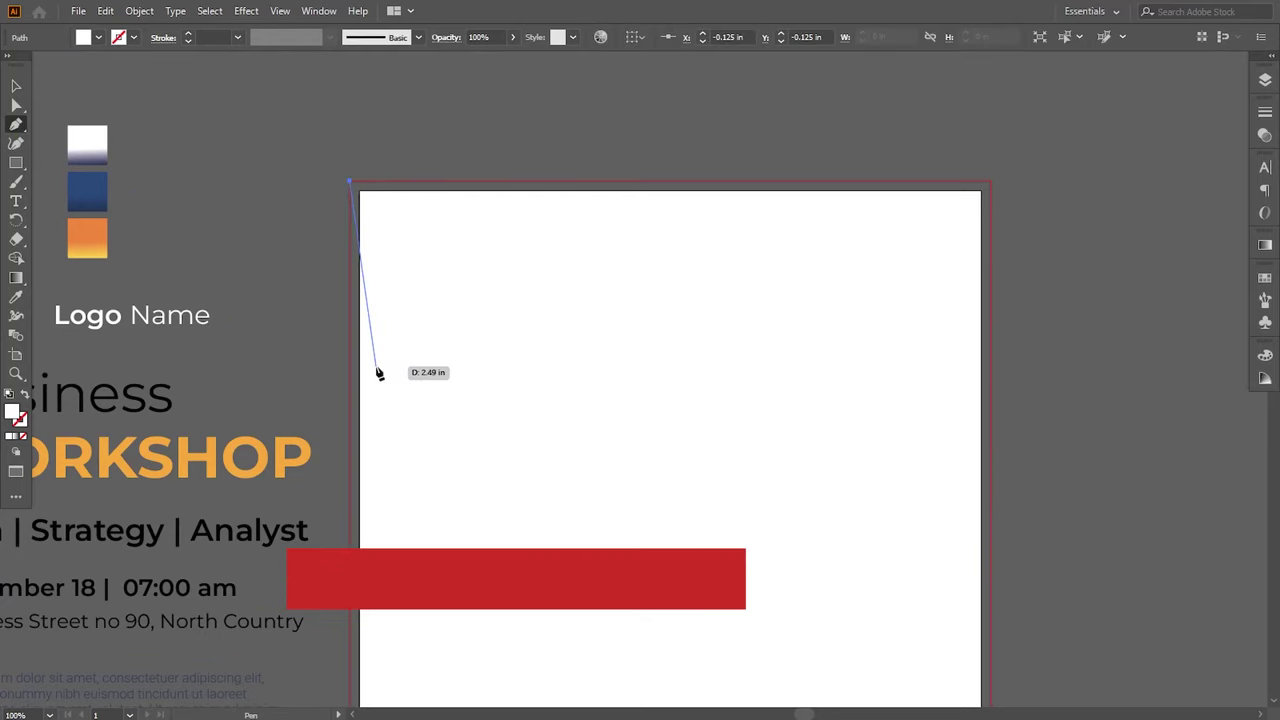
{"action": "left_click", "coordinate": [349, 398]}
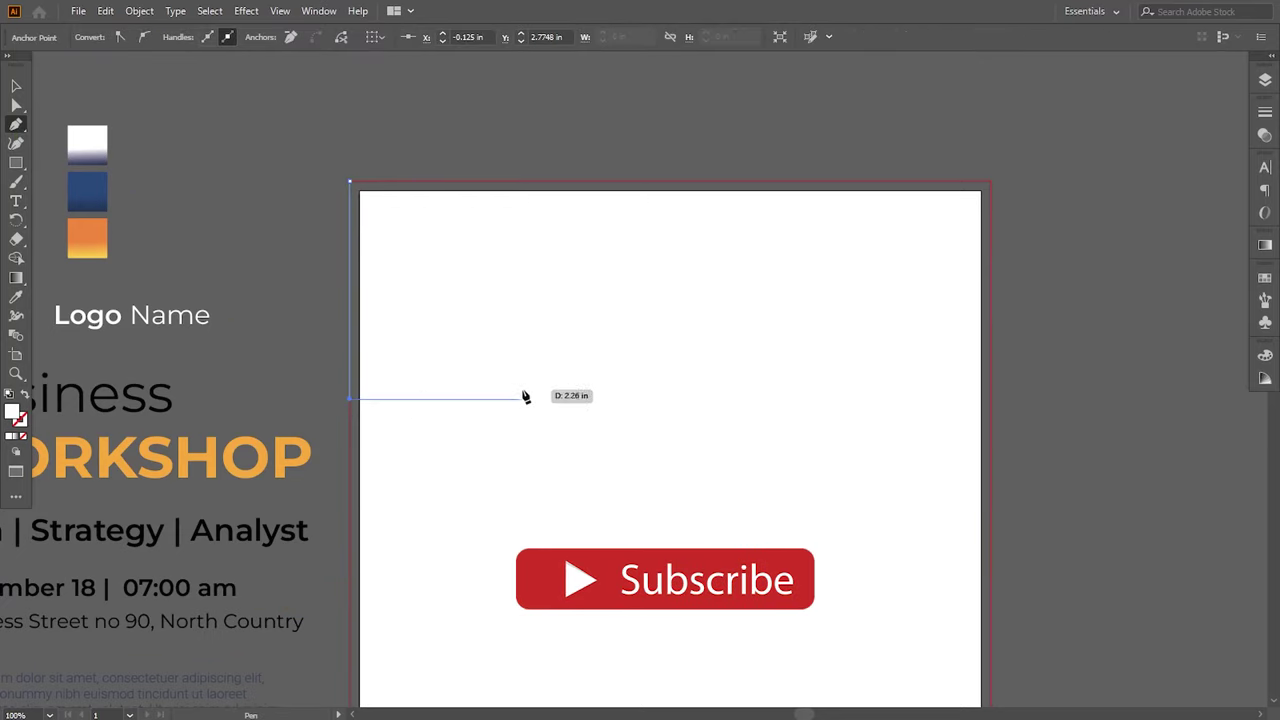
{"action": "left_click", "coordinate": [492, 398]}
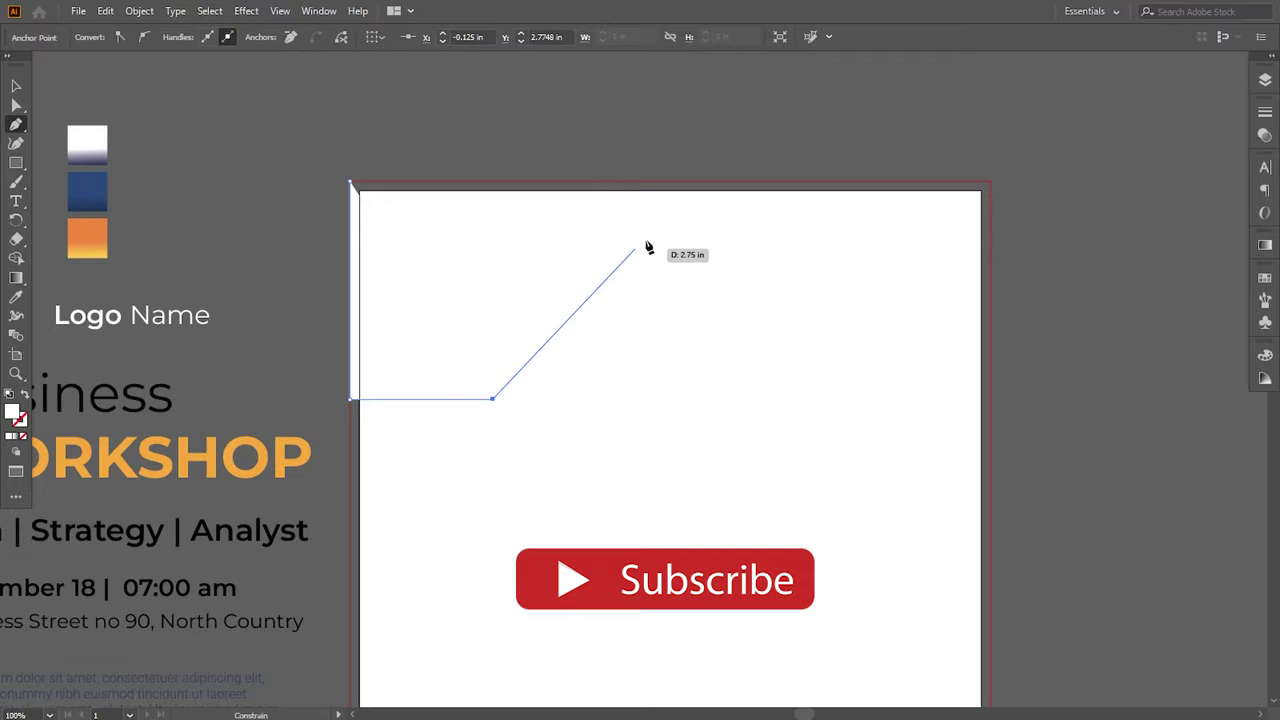
{"action": "left_click", "coordinate": [733, 184]}
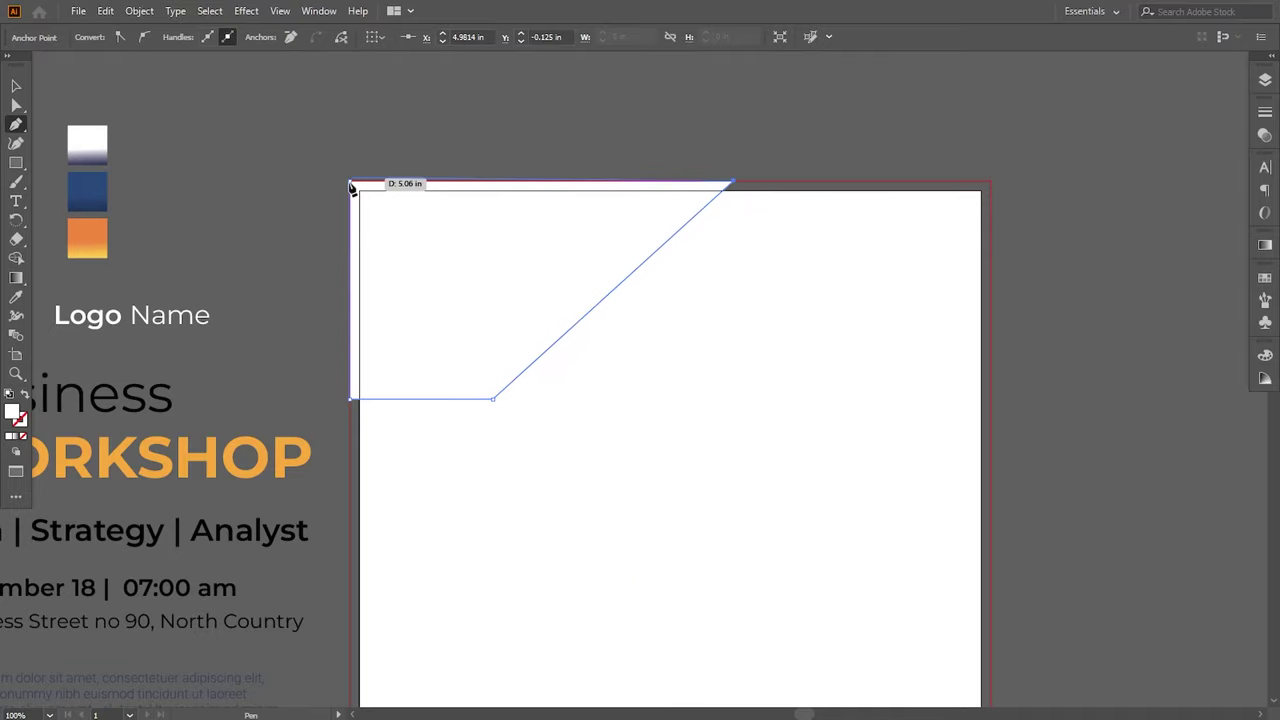
{"action": "scroll", "coordinate": [330, 288], "scroll_direction": "left", "scroll_amount": 1}
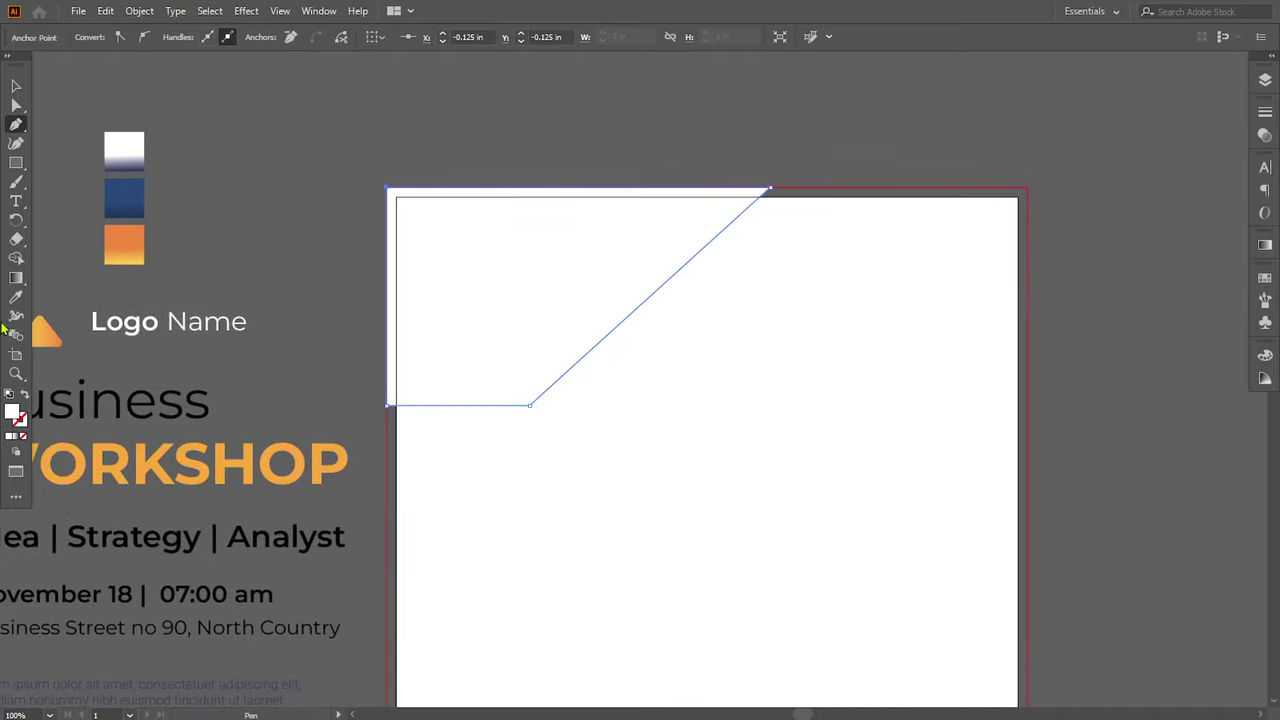
Step: Fill the corner shape with the yellow-to-orange gradient, angled diagonally across it
{"action": "left_click", "coordinate": [134, 250]}
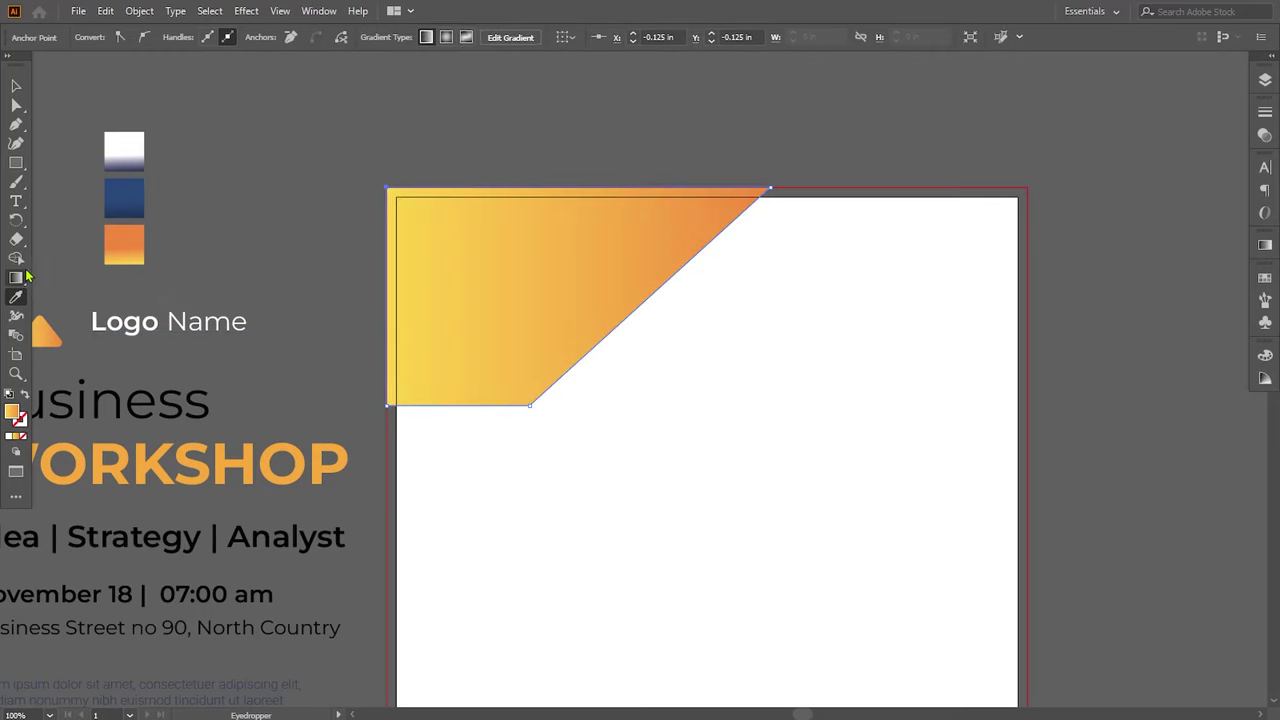
{"action": "left_click", "coordinate": [22, 276]}
{"action": "left_click_drag", "start_coordinate": [422, 404], "coordinate": [668, 168]}
{"action": "key", "text": "v"}
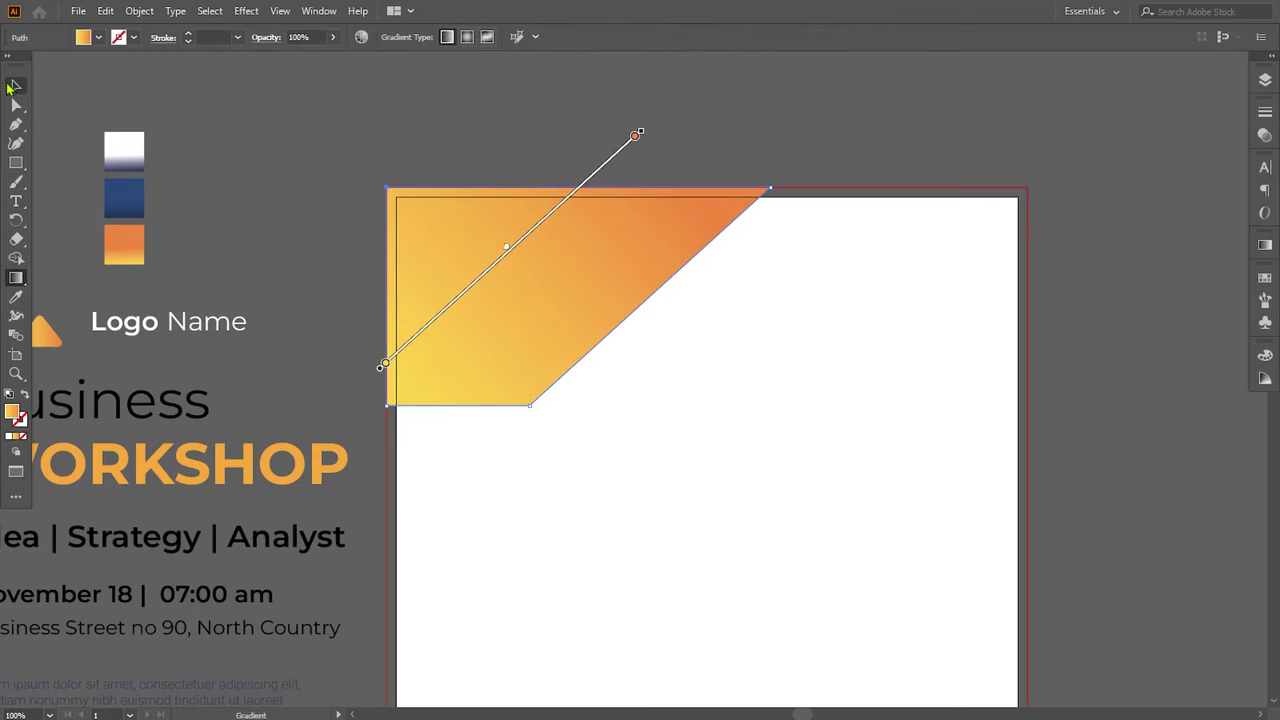
{"action": "left_click", "coordinate": [662, 356]}
Step: Shift the corner shape's bottom point slightly right and reselect the shape
{"action": "scroll", "coordinate": [662, 356], "scroll_direction": "right", "scroll_amount": 2}
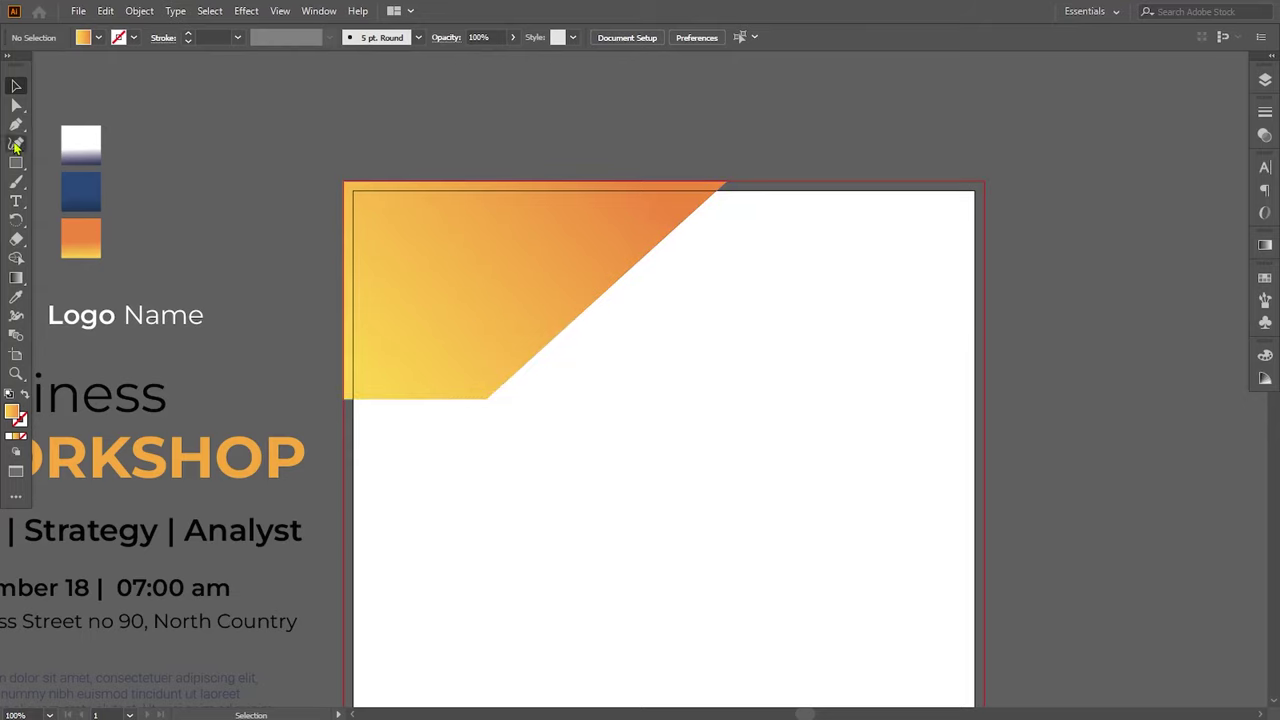
{"action": "left_click_drag", "start_coordinate": [489, 399], "coordinate": [504, 397]}
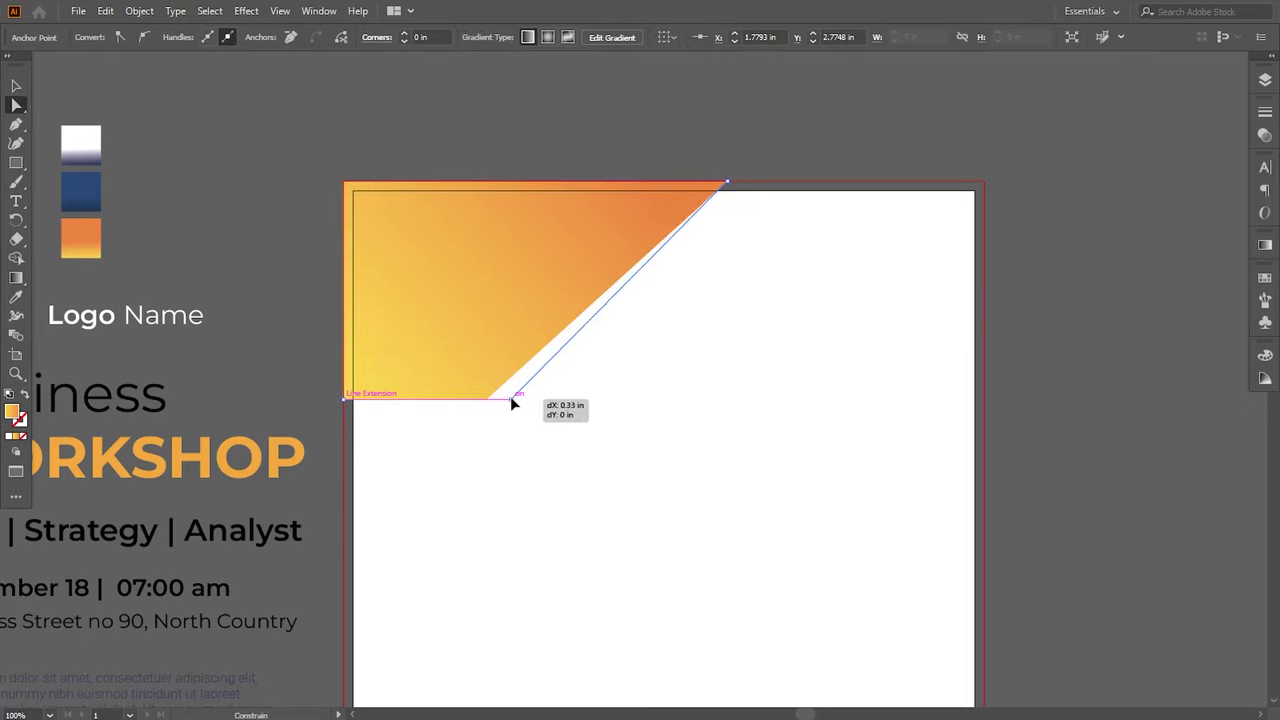
{"action": "key", "text": "v"}
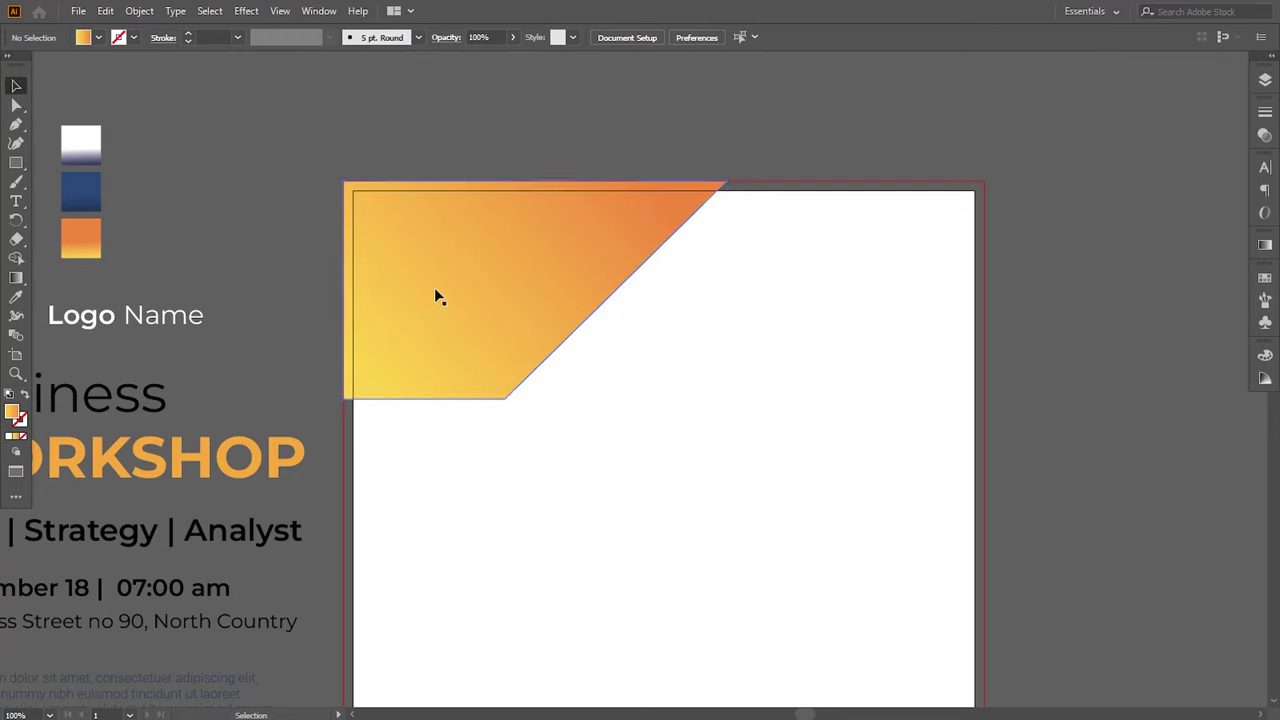
{"action": "left_click", "coordinate": [434, 290]}
Step: Paste a copy of the corner shape in front and shrink it slightly inward
{"action": "left_click", "coordinate": [105, 10]}
{"action": "left_click", "coordinate": [126, 88]}
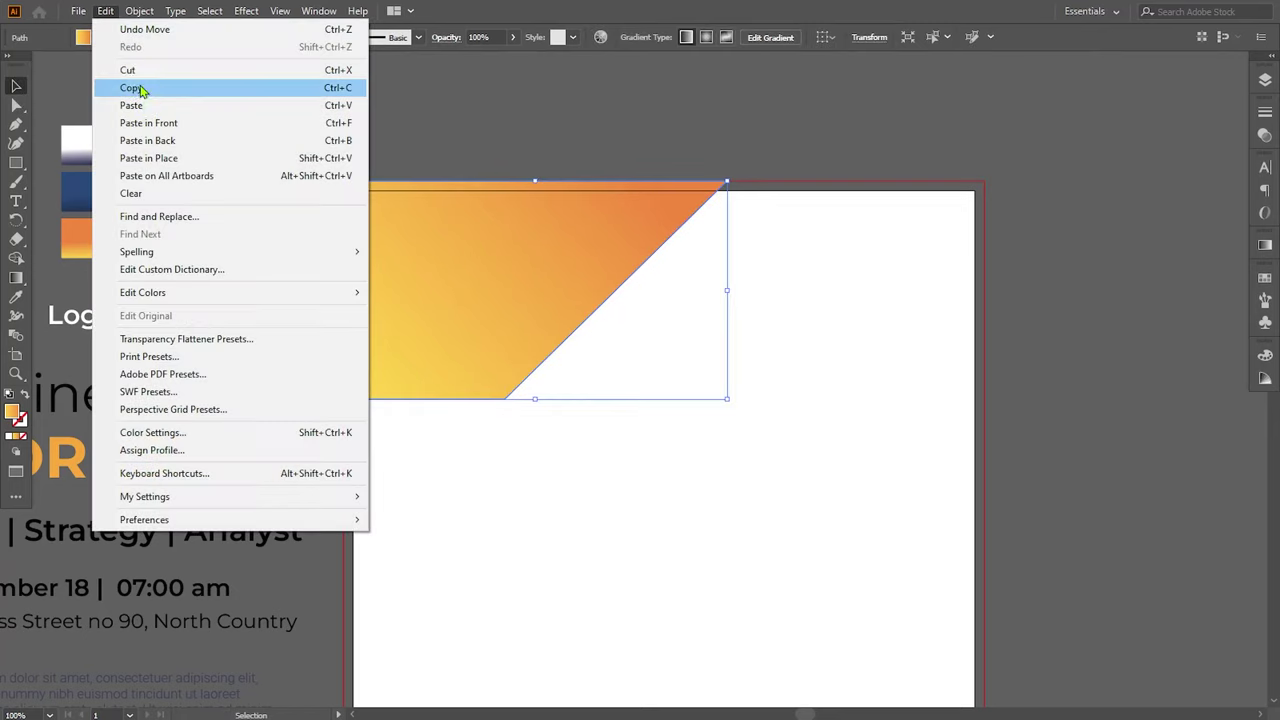
{"action": "left_click", "coordinate": [148, 122]}
{"action": "left_click_drag", "start_coordinate": [726, 400], "coordinate": [706, 400]}
{"action": "left_click_drag", "start_coordinate": [706, 283], "coordinate": [709, 284]}
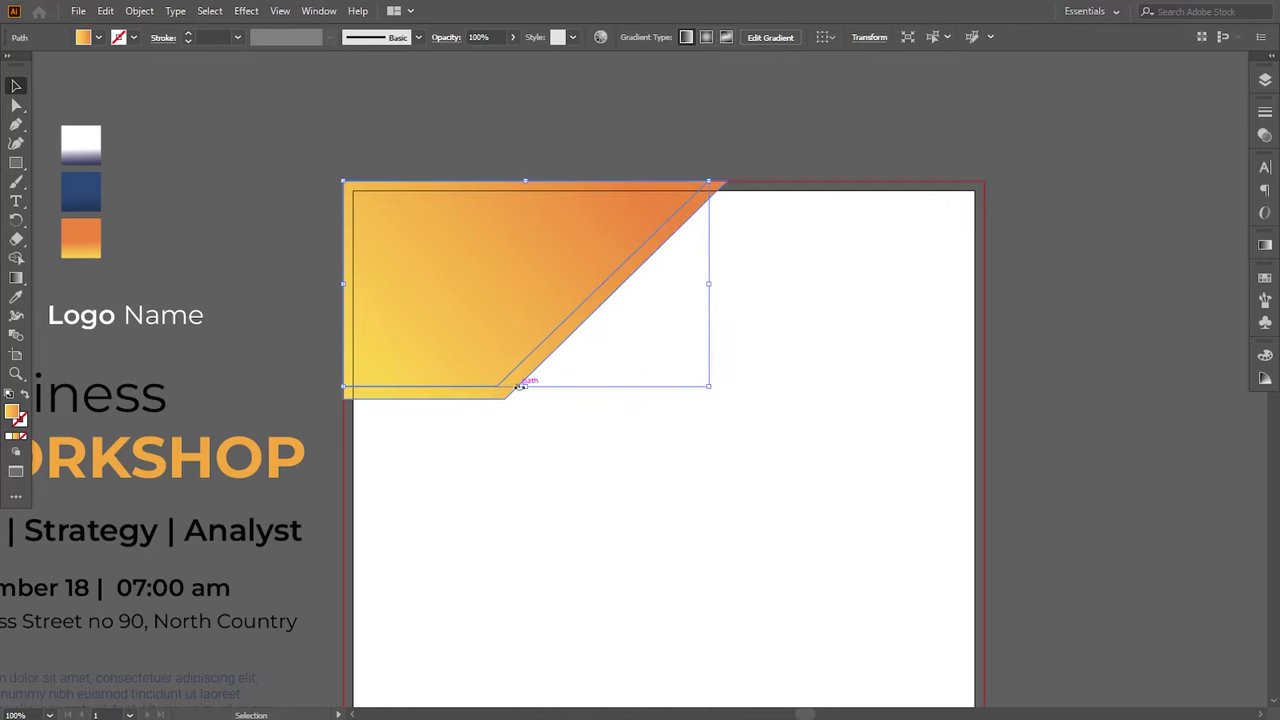
{"action": "left_click_drag", "start_coordinate": [525, 388], "coordinate": [527, 383]}
Step: Fill the smaller copy with the navy swatch, leaving a thin yellow-orange edge
{"action": "key", "text": "i"}
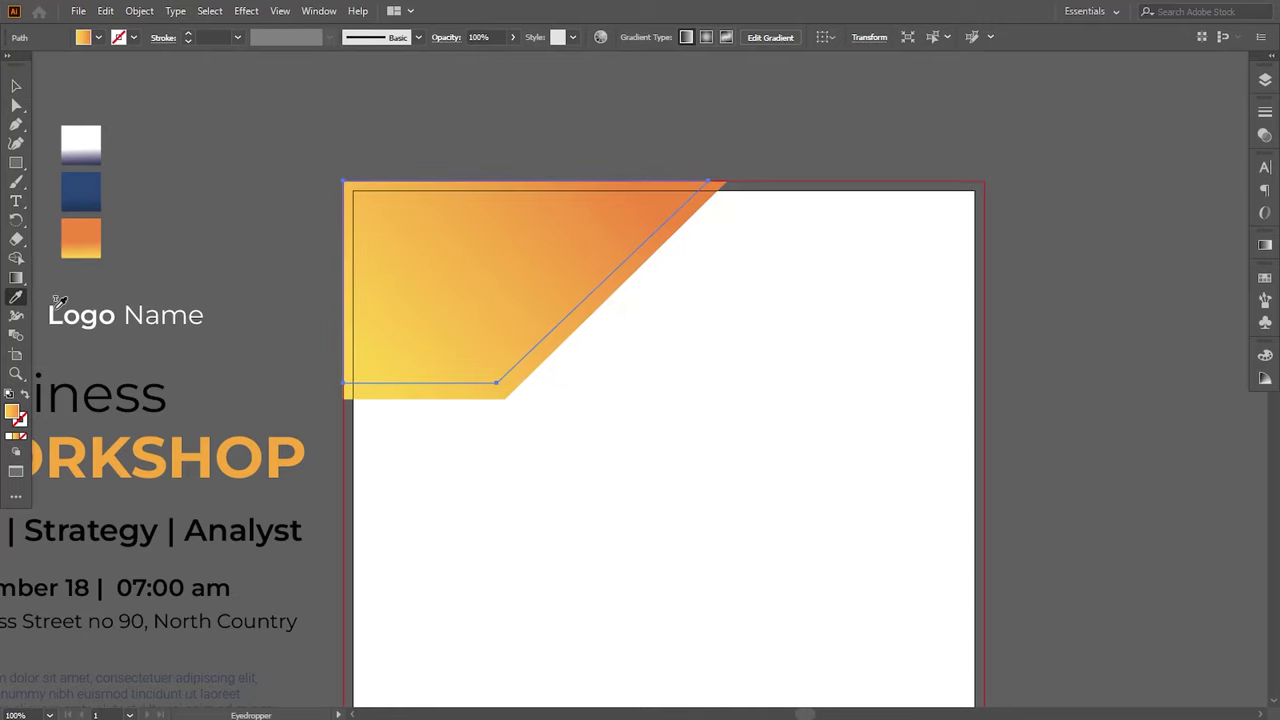
{"action": "left_click", "coordinate": [98, 195]}
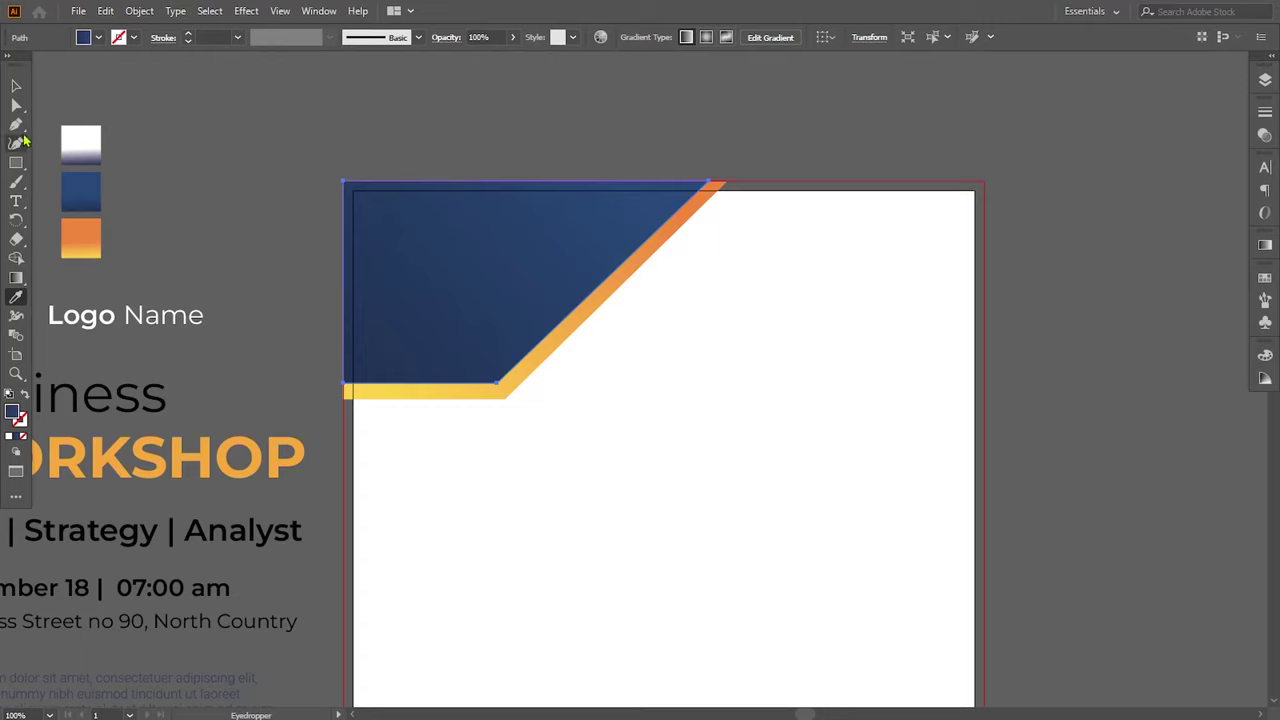
{"action": "key", "text": "v"}
{"action": "left_click", "coordinate": [149, 163]}
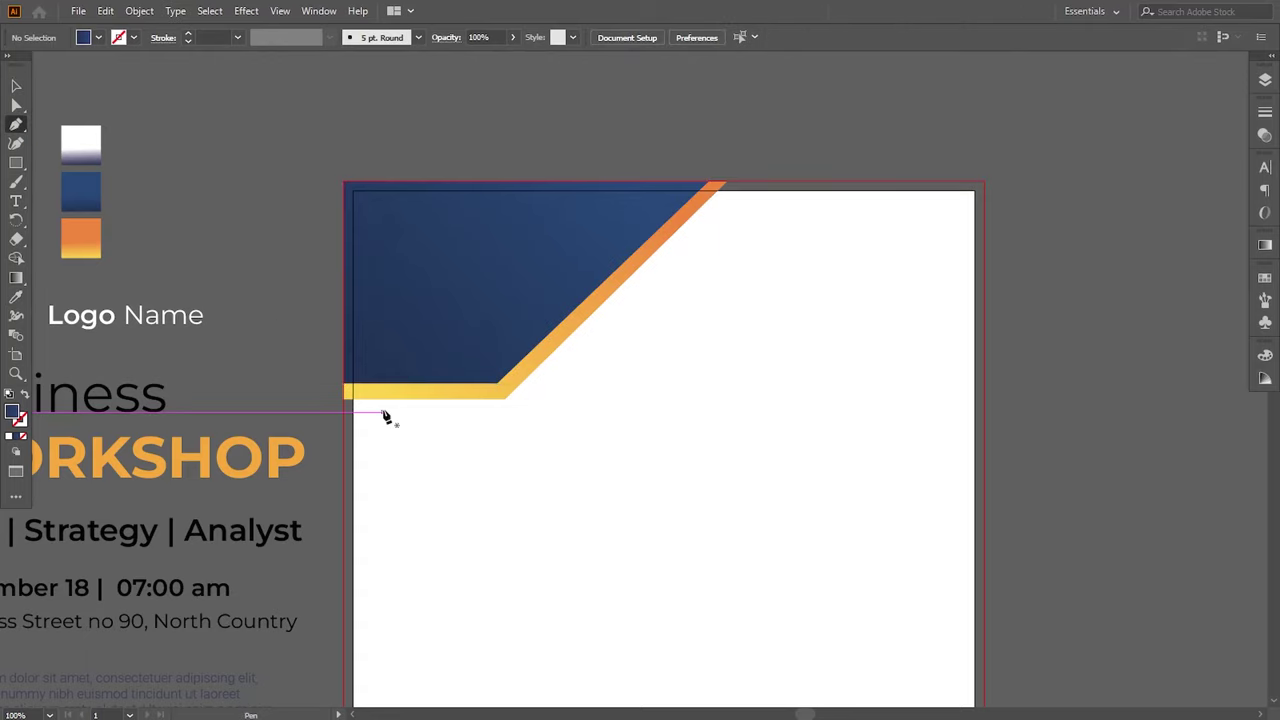
Step: Draw a top-left triangle over the navy shape with a white gradient set to Multiply
{"action": "left_click", "coordinate": [347, 386]}
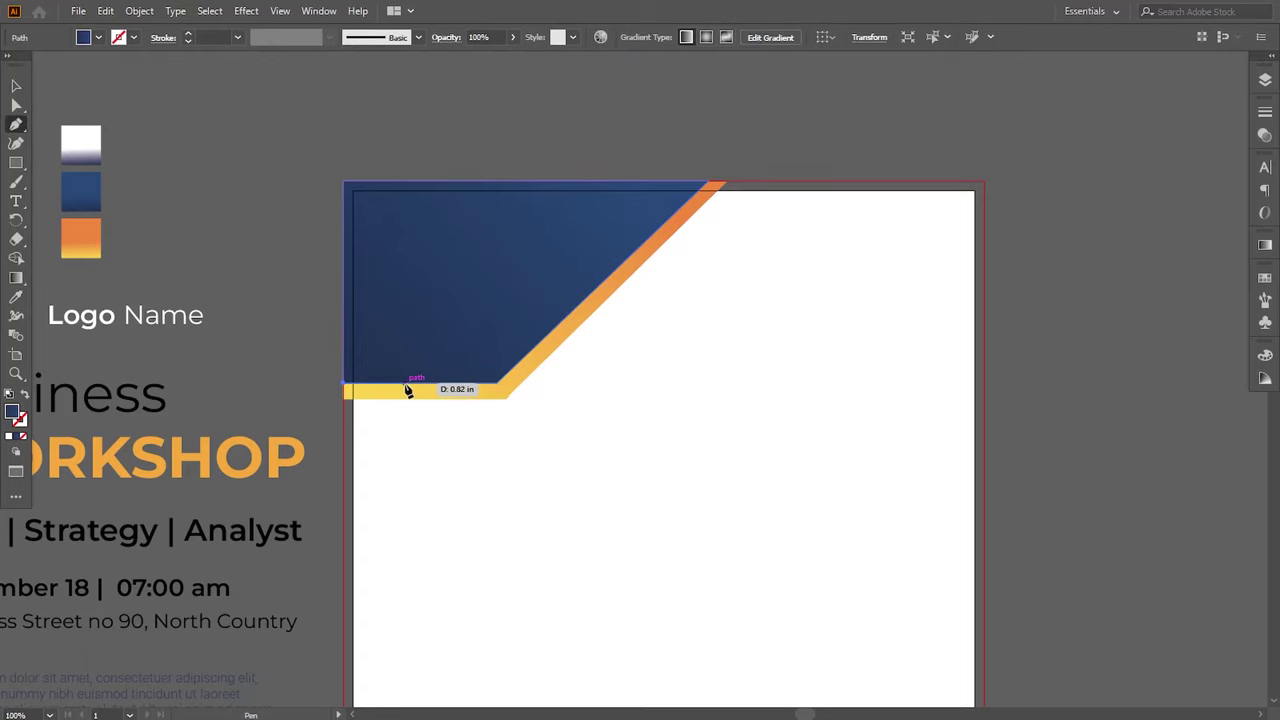
{"action": "left_click", "coordinate": [406, 386]}
{"action": "left_click", "coordinate": [580, 183]}
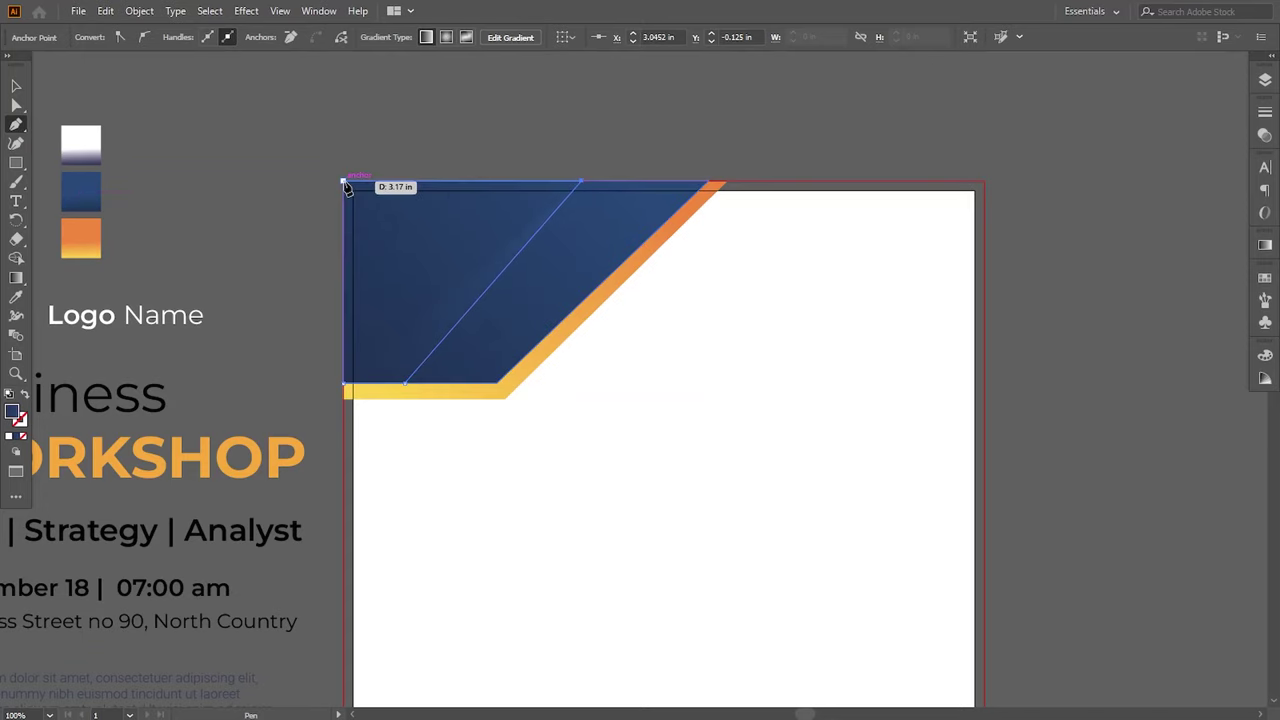
{"action": "left_click", "coordinate": [345, 185]}
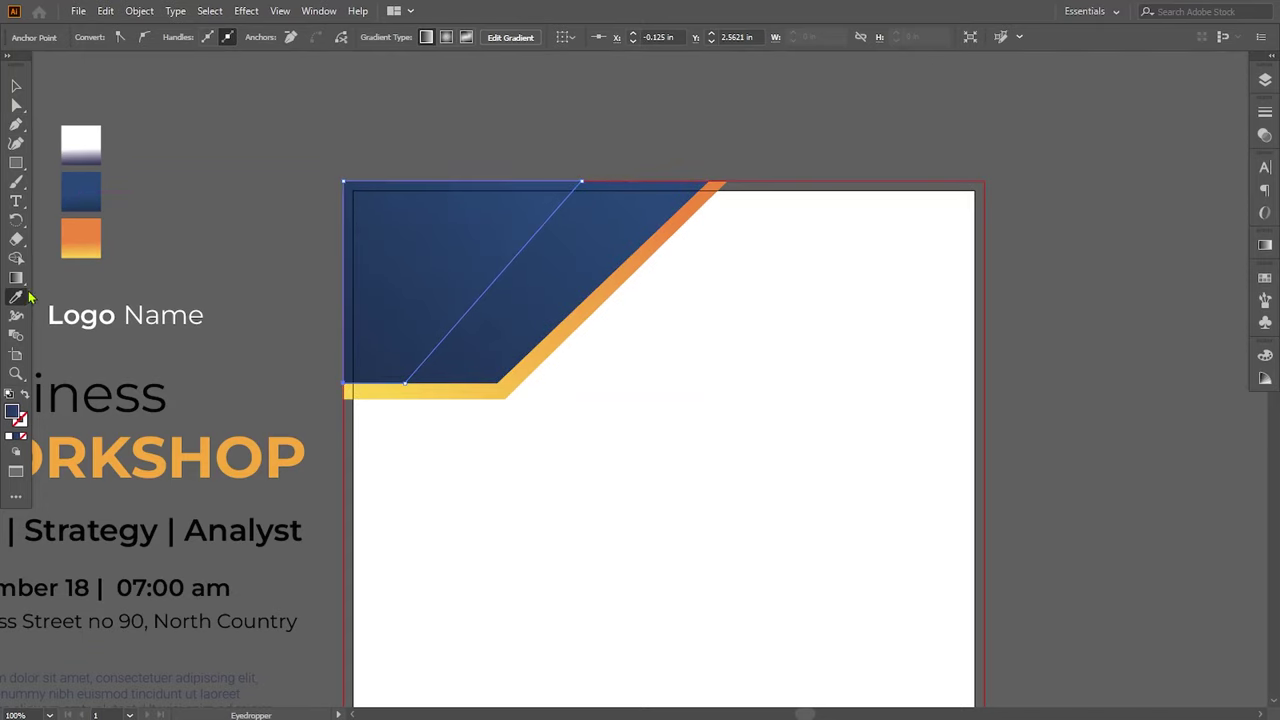
{"action": "left_click", "coordinate": [90, 153]}
{"action": "left_click", "coordinate": [1265, 135]}
{"action": "left_click", "coordinate": [1105, 129]}
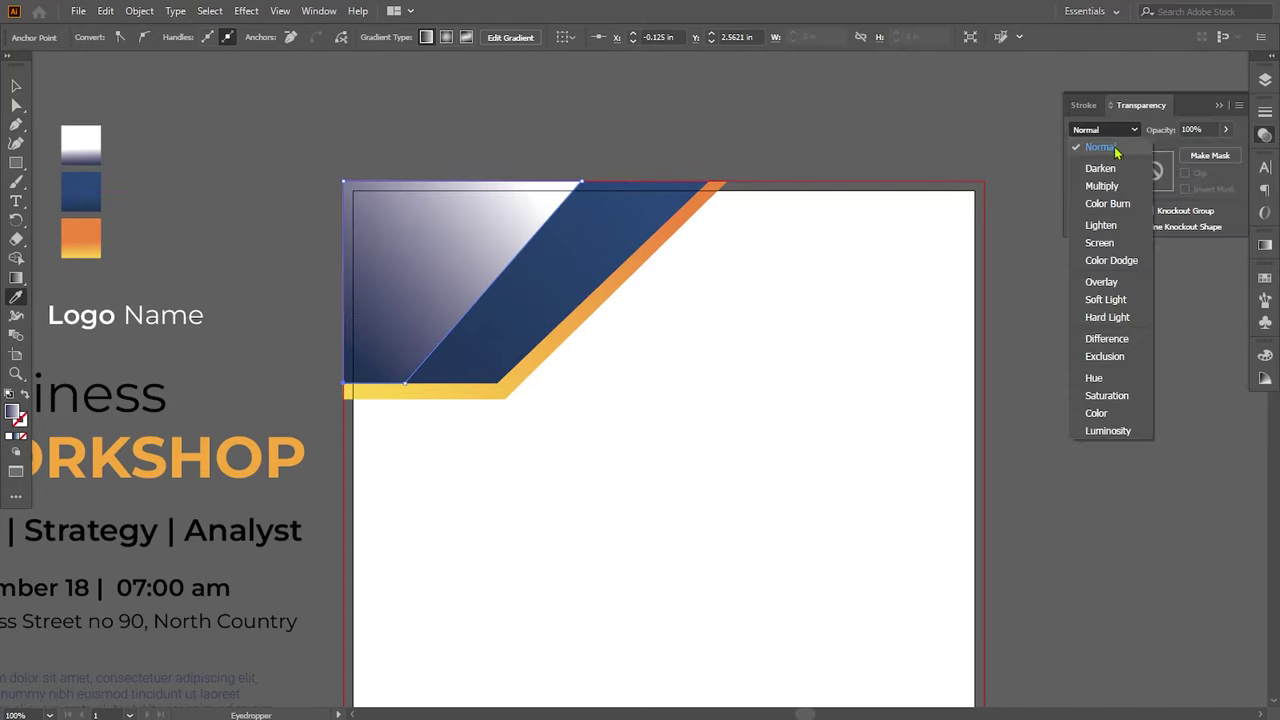
{"action": "left_click", "coordinate": [1097, 183]}
Step: Re-angle the triangle's gradient up-left so it is steeper and shorter
{"action": "key", "text": "g"}
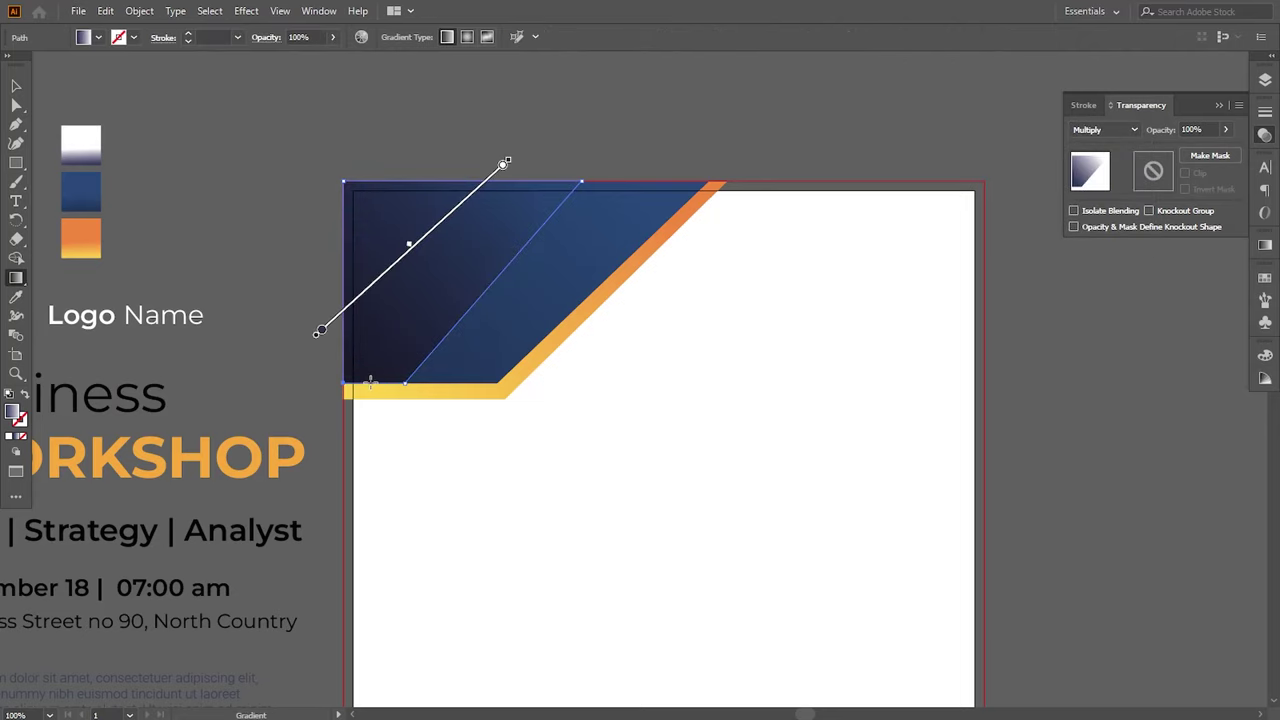
{"action": "left_click_drag", "start_coordinate": [370, 382], "coordinate": [515, 189]}
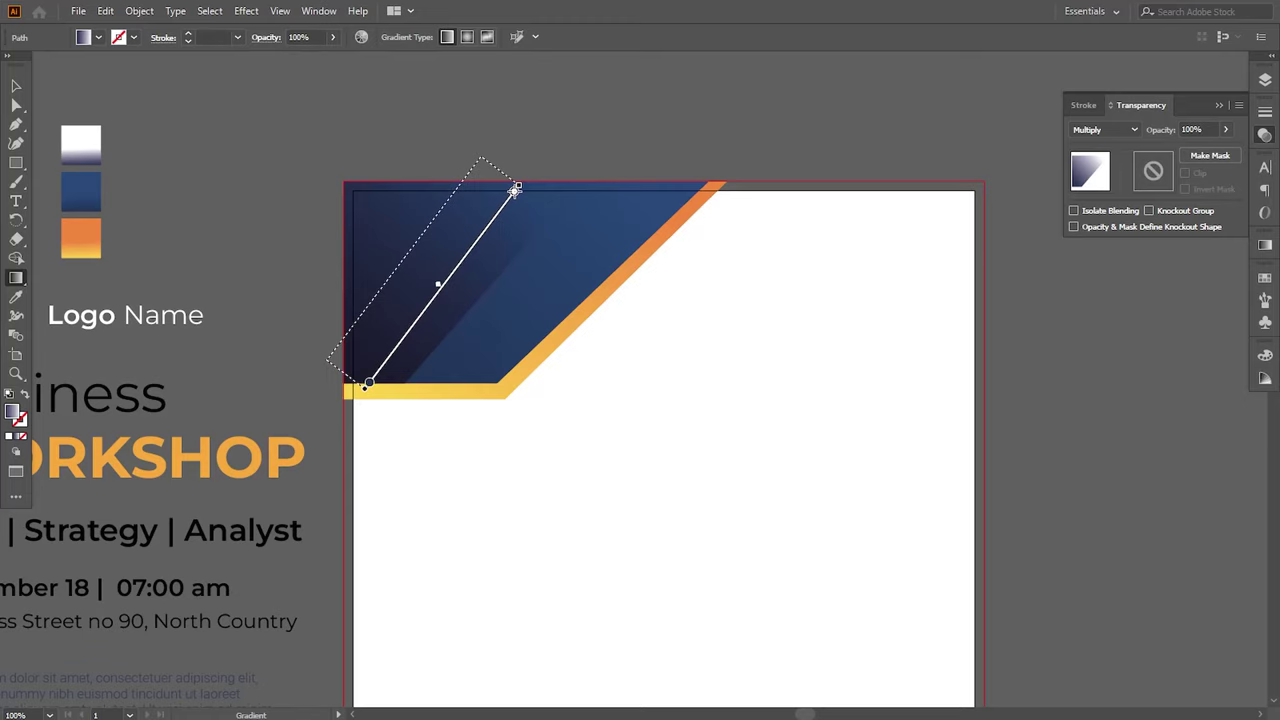
{"action": "mouse_move", "coordinate": [515, 189]}
{"action": "left_mouse_down"}
{"action": "mouse_move", "coordinate": [470, 172]}
{"action": "mouse_move", "coordinate": [474, 160]}
{"action": "left_mouse_up"}
{"action": "key", "text": "v"}
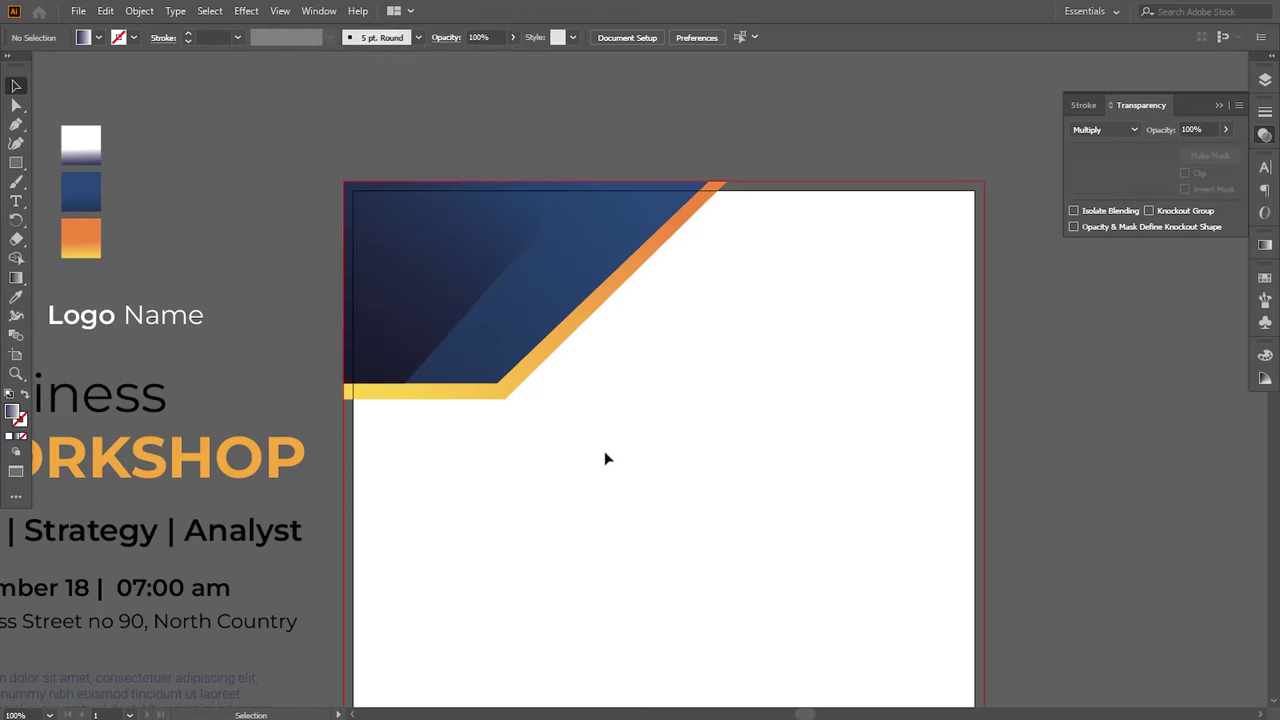
{"action": "left_click", "coordinate": [598, 447]}
Step: Round the bottom corners of the dark triangle and blue shape, to about 1.4 in
{"action": "left_click", "coordinate": [364, 370]}
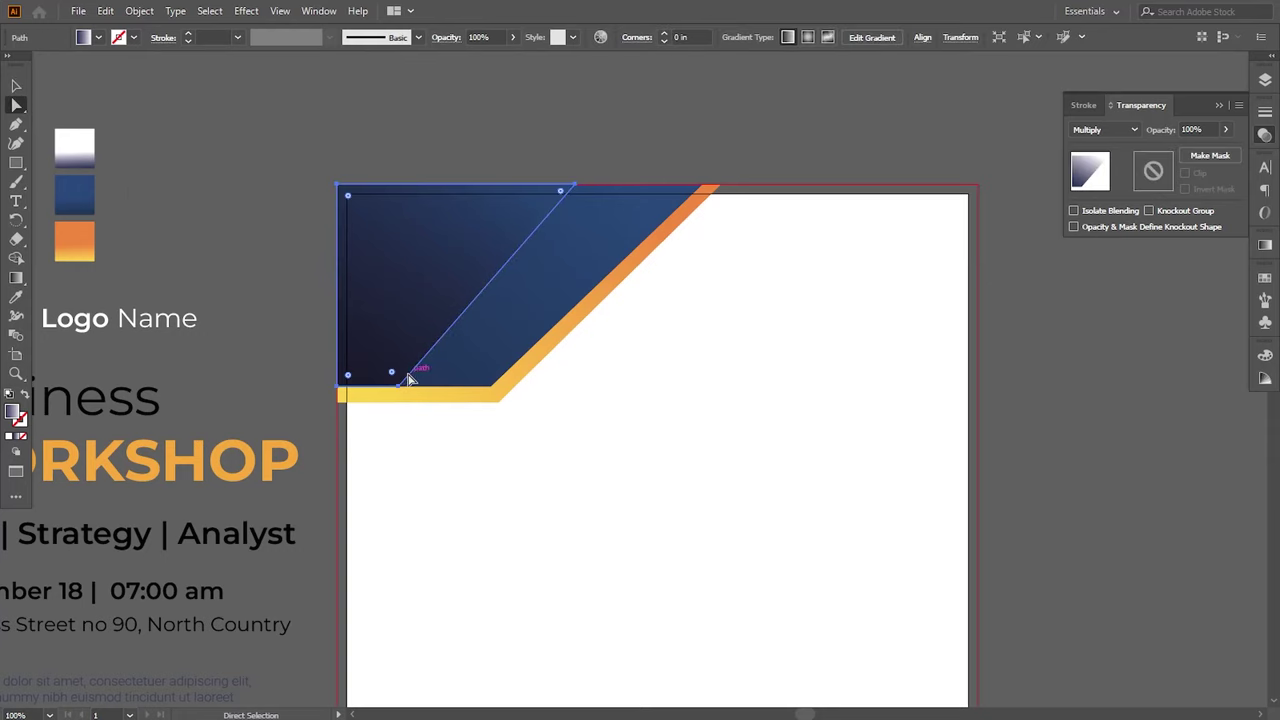
{"action": "left_click", "coordinate": [398, 388]}
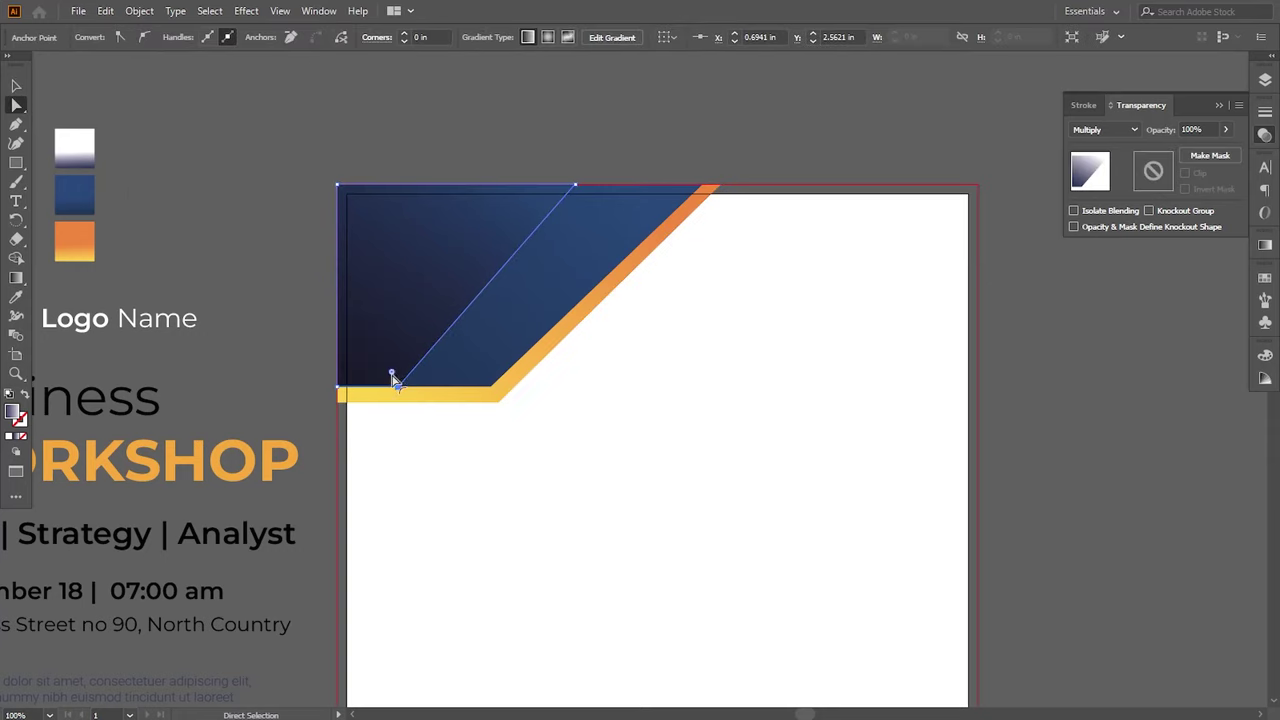
{"action": "left_click_drag", "start_coordinate": [393, 378], "coordinate": [354, 240]}
{"action": "left_click", "coordinate": [495, 388]}
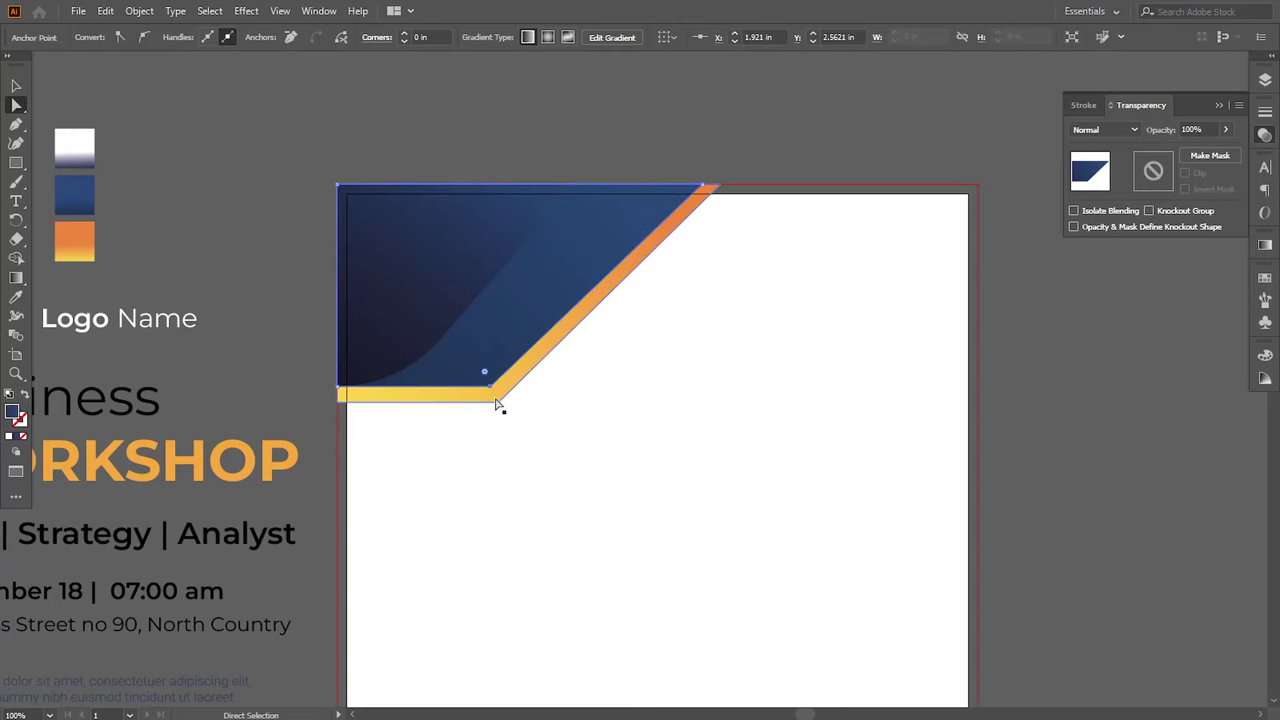
{"action": "left_click_drag", "start_coordinate": [487, 378], "coordinate": [472, 340]}
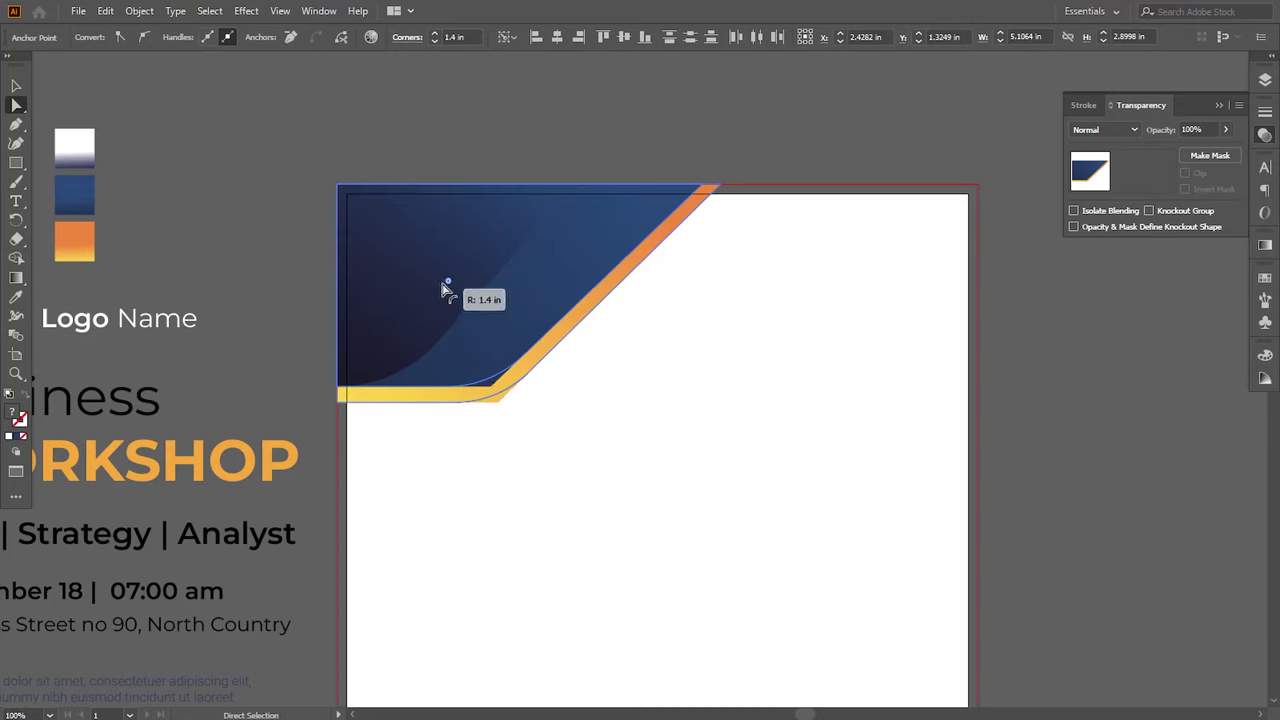
{"action": "left_click_drag", "start_coordinate": [472, 340], "coordinate": [443, 284]}
{"action": "left_click", "coordinate": [572, 465]}
{"action": "scroll", "coordinate": [576, 487], "scroll_direction": "right", "scroll_amount": 3}
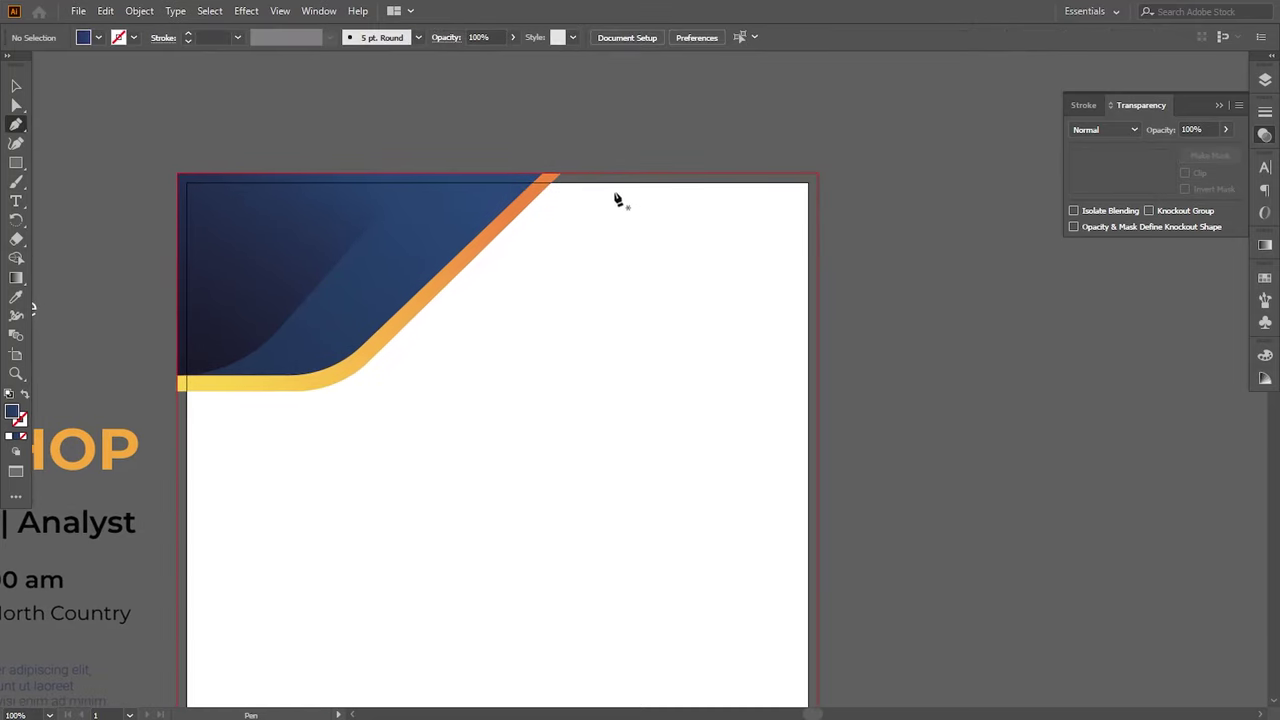
Step: Pen-draw a closed navy shape from the top edge, beside the orange curve, to the top-right corner
{"action": "left_click", "coordinate": [580, 177]}
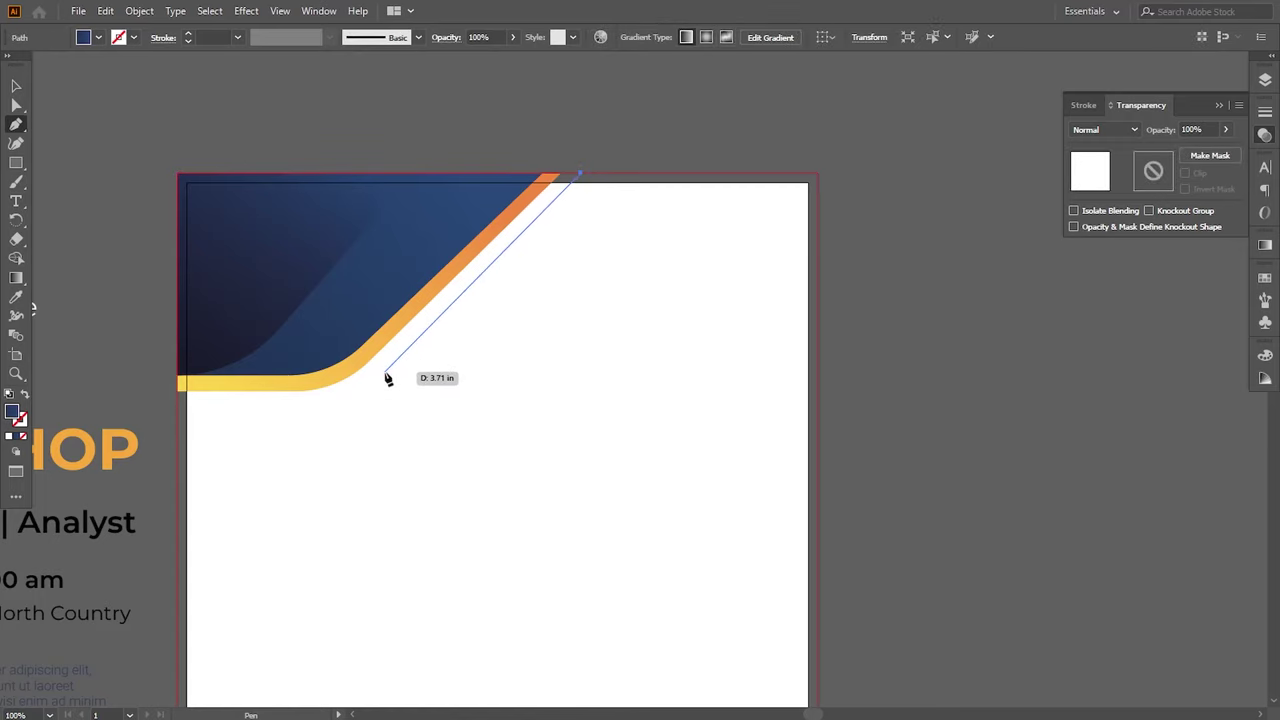
{"action": "left_click", "coordinate": [408, 346]}
{"action": "scroll", "coordinate": [420, 366], "scroll_direction": "down", "scroll_amount": 2}
{"action": "scroll", "coordinate": [420, 366], "scroll_direction": "right", "scroll_amount": 2}
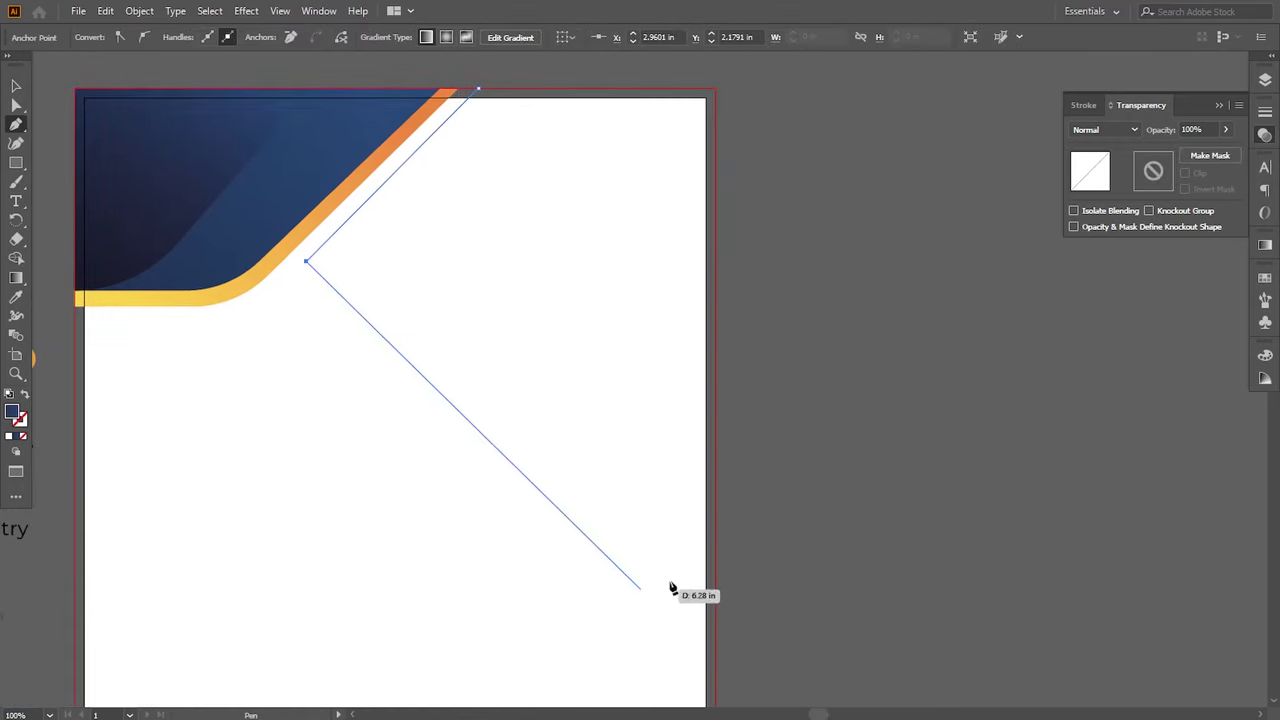
{"action": "left_click", "coordinate": [708, 570]}
{"action": "scroll", "coordinate": [714, 555], "scroll_direction": "up", "scroll_amount": 2}
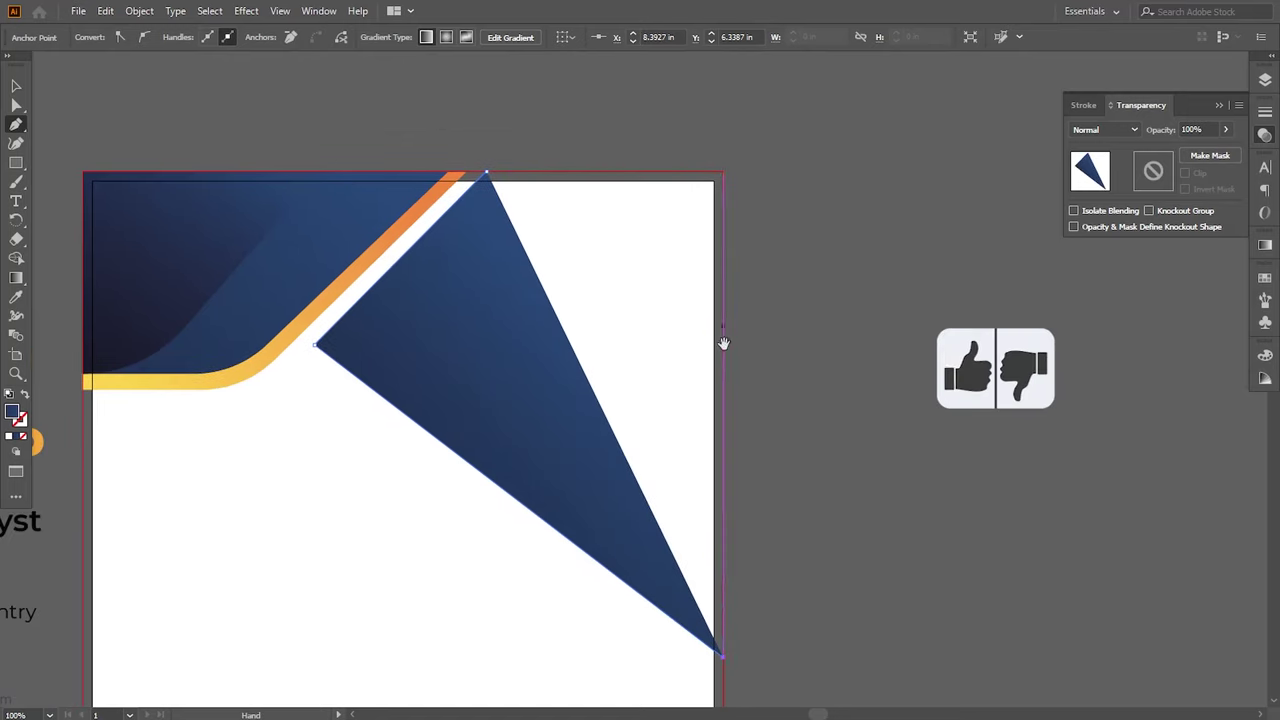
{"action": "left_click", "coordinate": [723, 181]}
{"action": "left_click", "coordinate": [485, 175]}
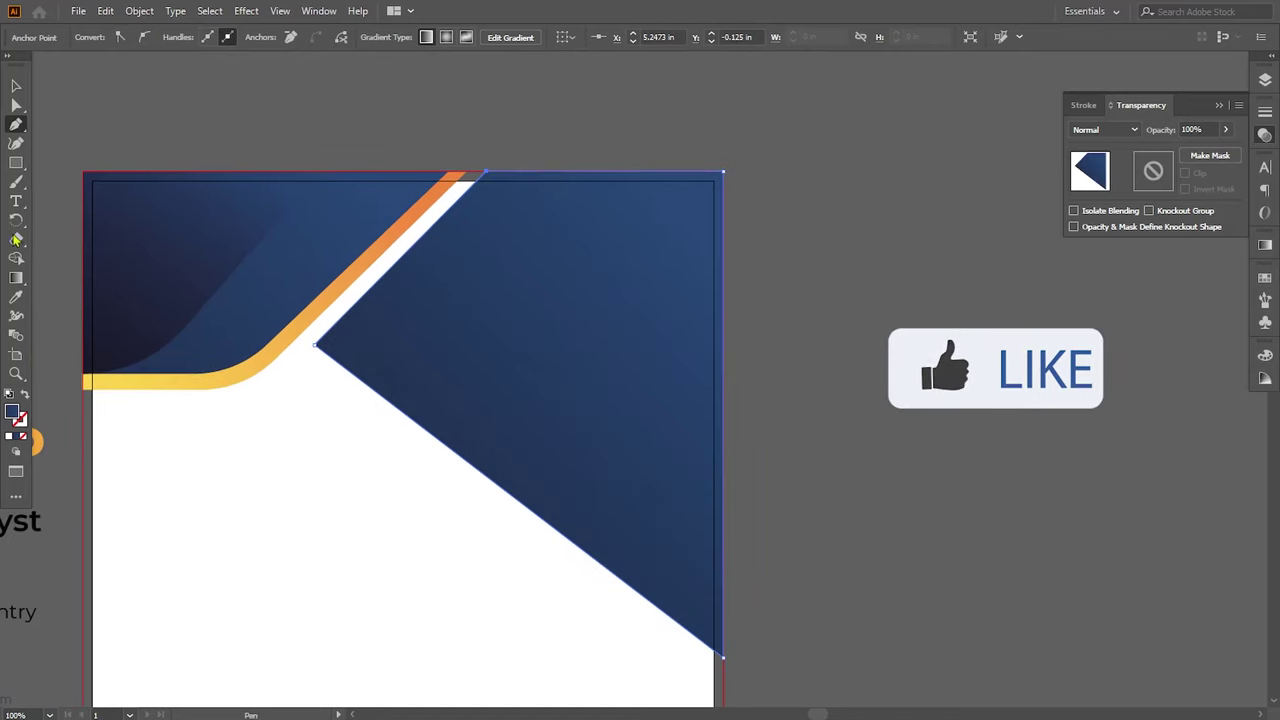
Step: Select the navy shape's inner corner anchor, then scroll to the page's lower part
{"action": "left_click", "coordinate": [16, 104]}
{"action": "left_click", "coordinate": [352, 348]}
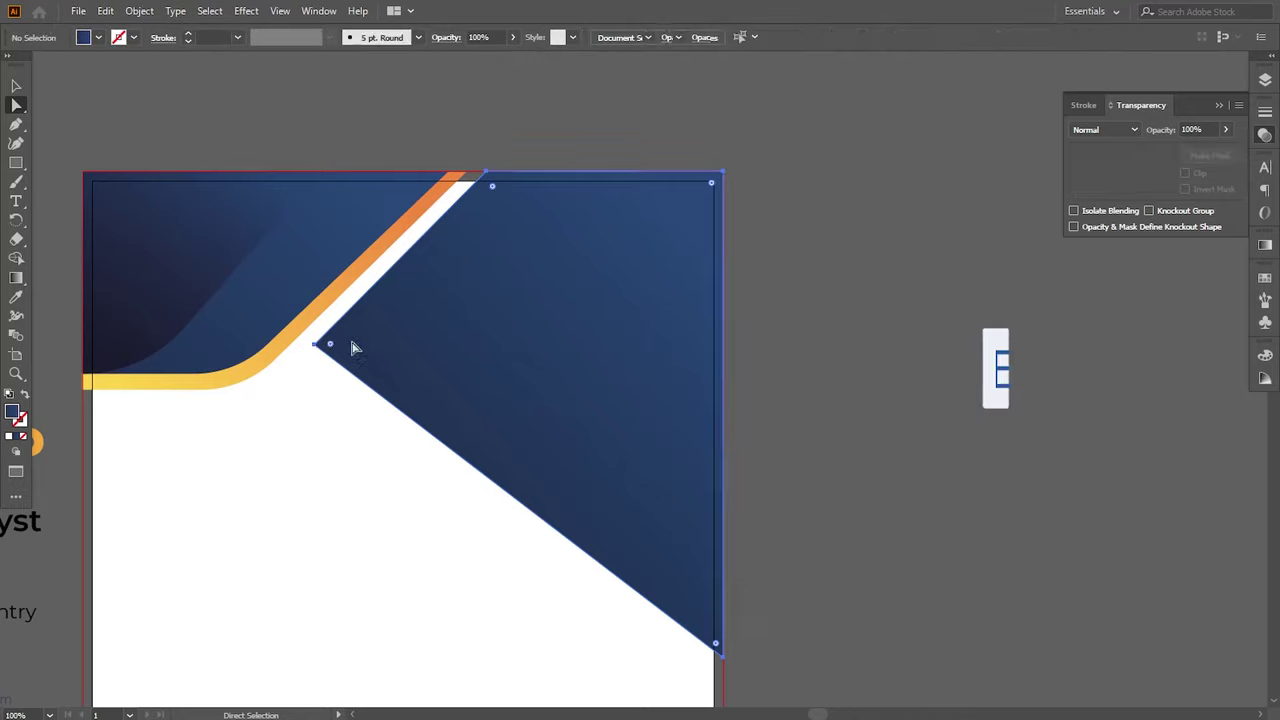
{"action": "left_click", "coordinate": [316, 348]}
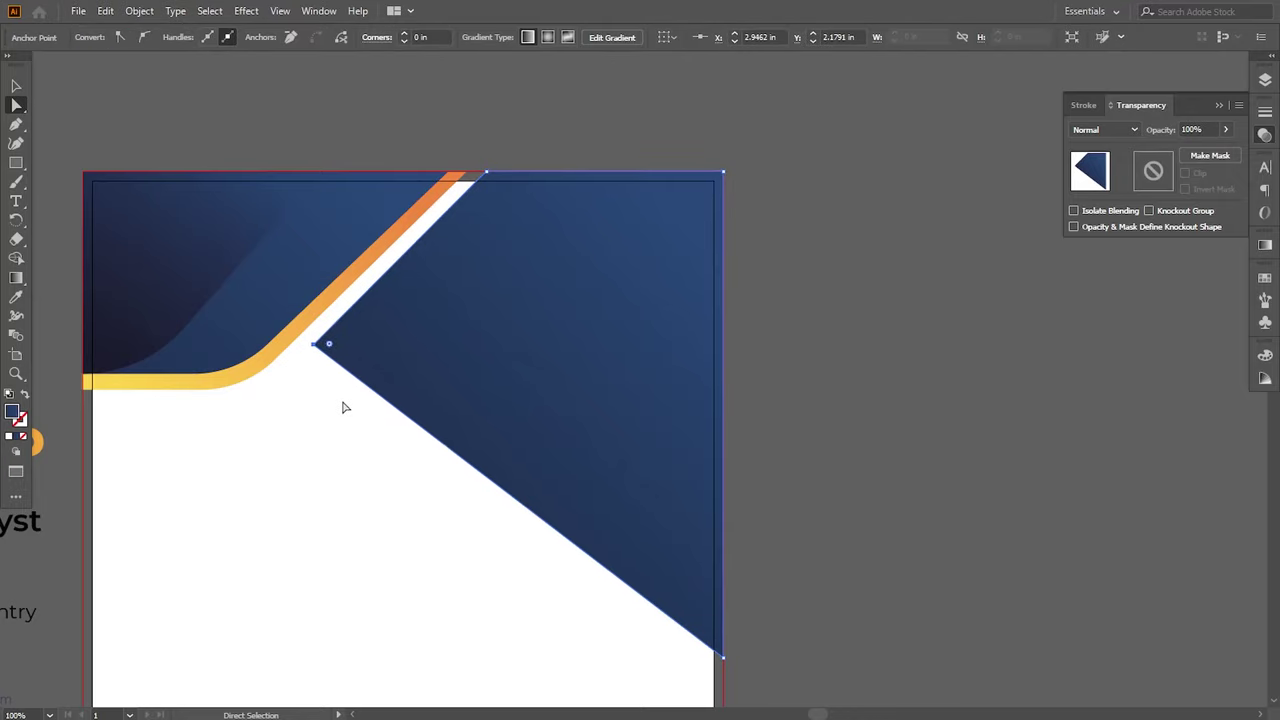
{"action": "left_click", "coordinate": [789, 443]}
{"action": "left_click_drag", "start_coordinate": [809, 514], "coordinate": [814, 443]}
{"action": "scroll", "coordinate": [805, 470], "scroll_direction": "down", "scroll_amount": 2}
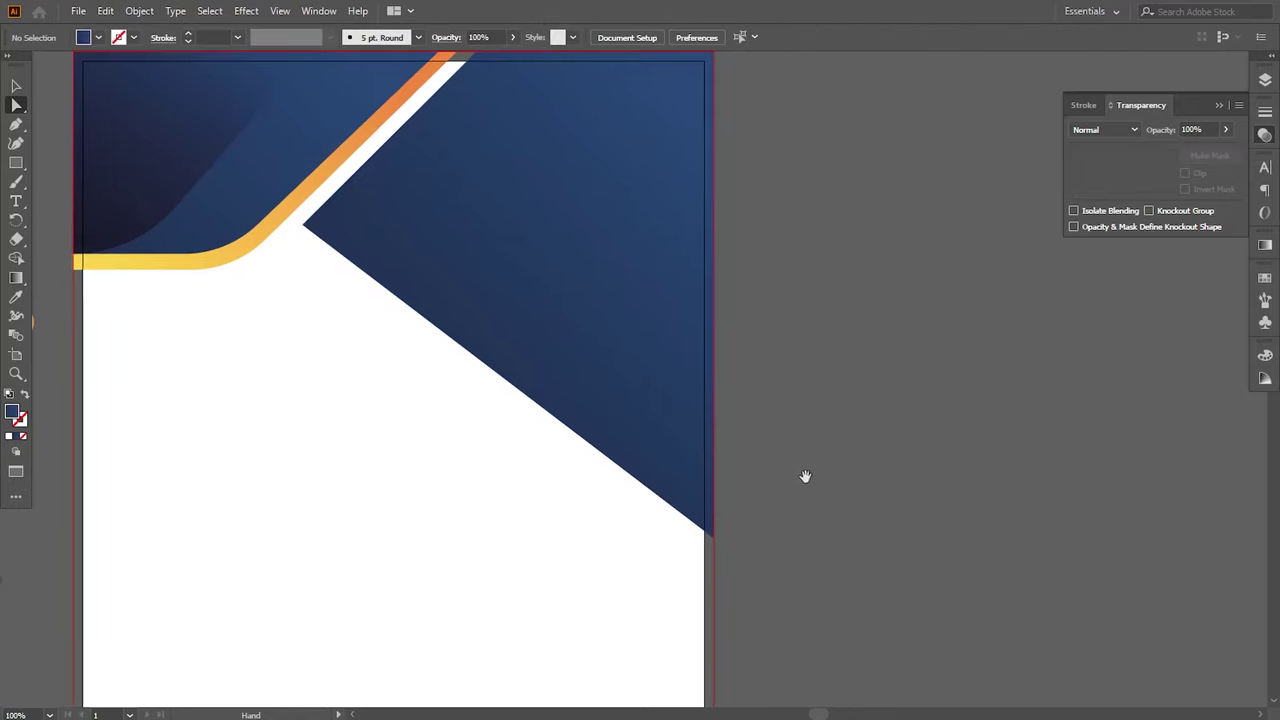
{"action": "scroll", "coordinate": [740, 445], "scroll_direction": "down", "scroll_amount": 2}
{"action": "scroll", "coordinate": [736, 440], "scroll_direction": "down", "scroll_amount": 3}
Step: Lower the navy shape's bottom-right point slightly, then zoom back to the poster's top
{"action": "key", "text": "ctrl+minus"}
{"action": "key", "text": "ctrl+minus"}
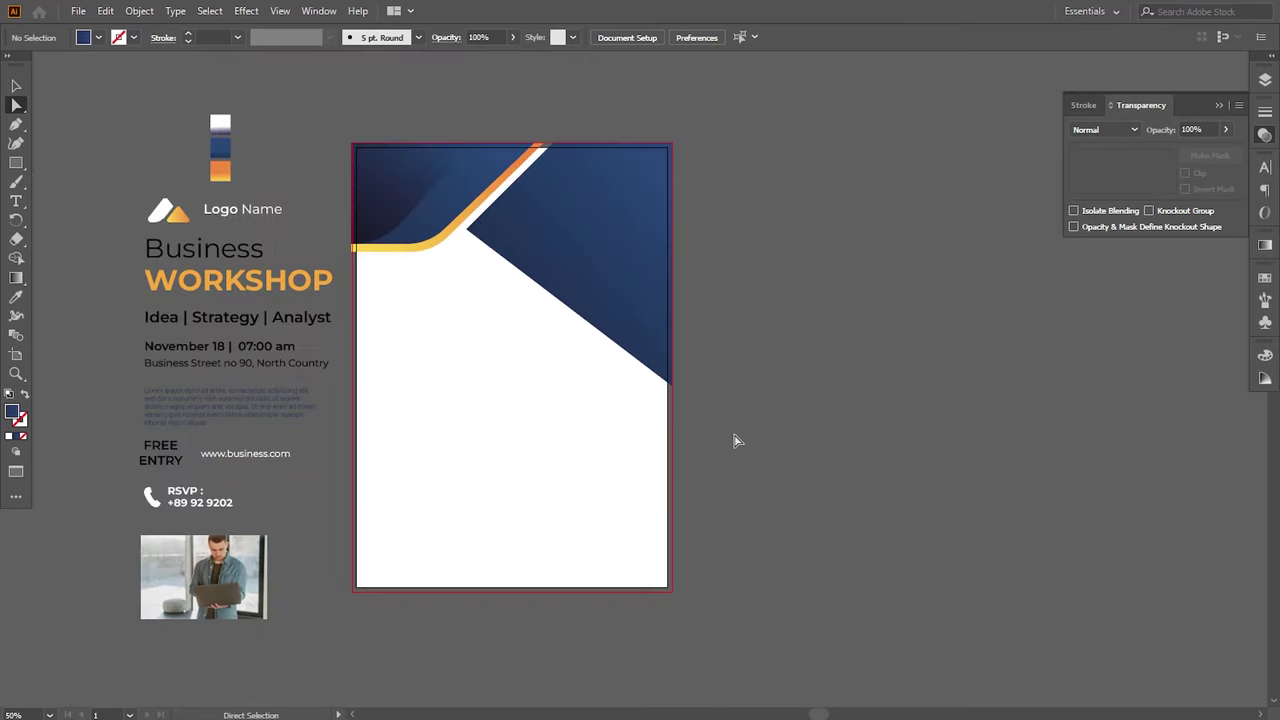
{"action": "scroll", "coordinate": [700, 420], "scroll_direction": "up", "scroll_amount": 1}
{"action": "left_click", "coordinate": [650, 400]}
{"action": "left_click_drag", "start_coordinate": [660, 430], "coordinate": [685, 462]}
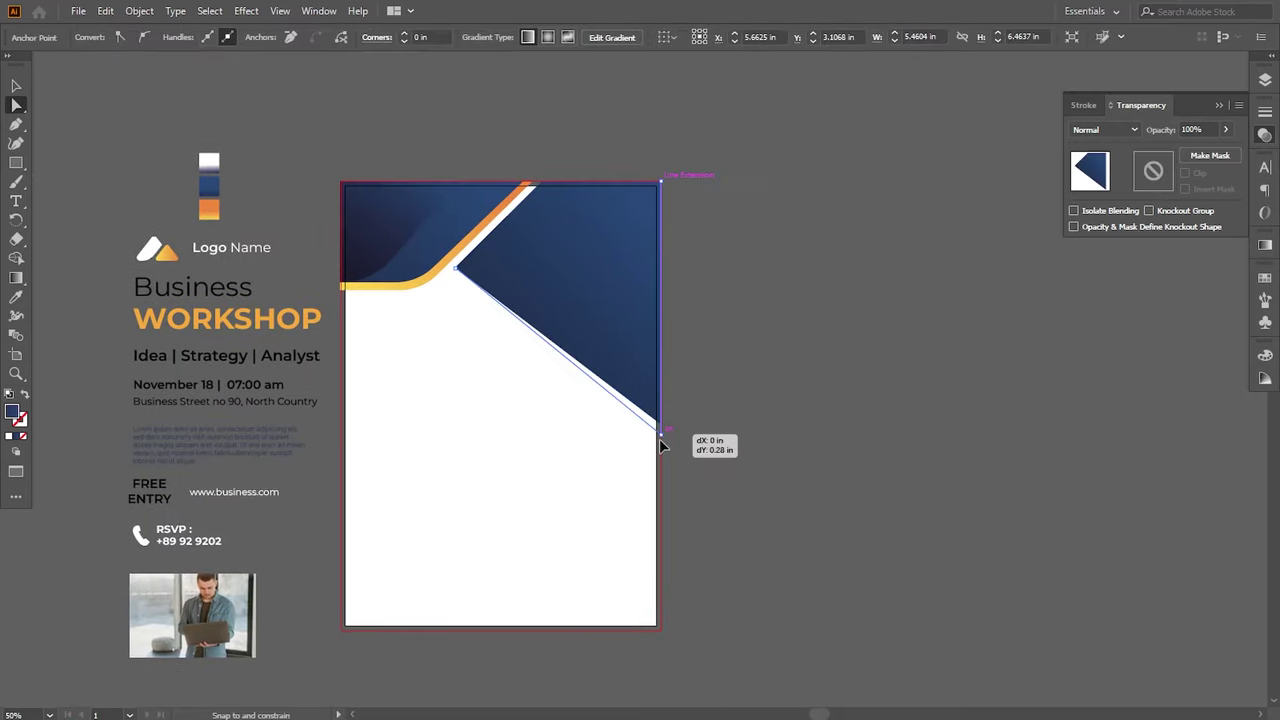
{"action": "left_click", "coordinate": [723, 320]}
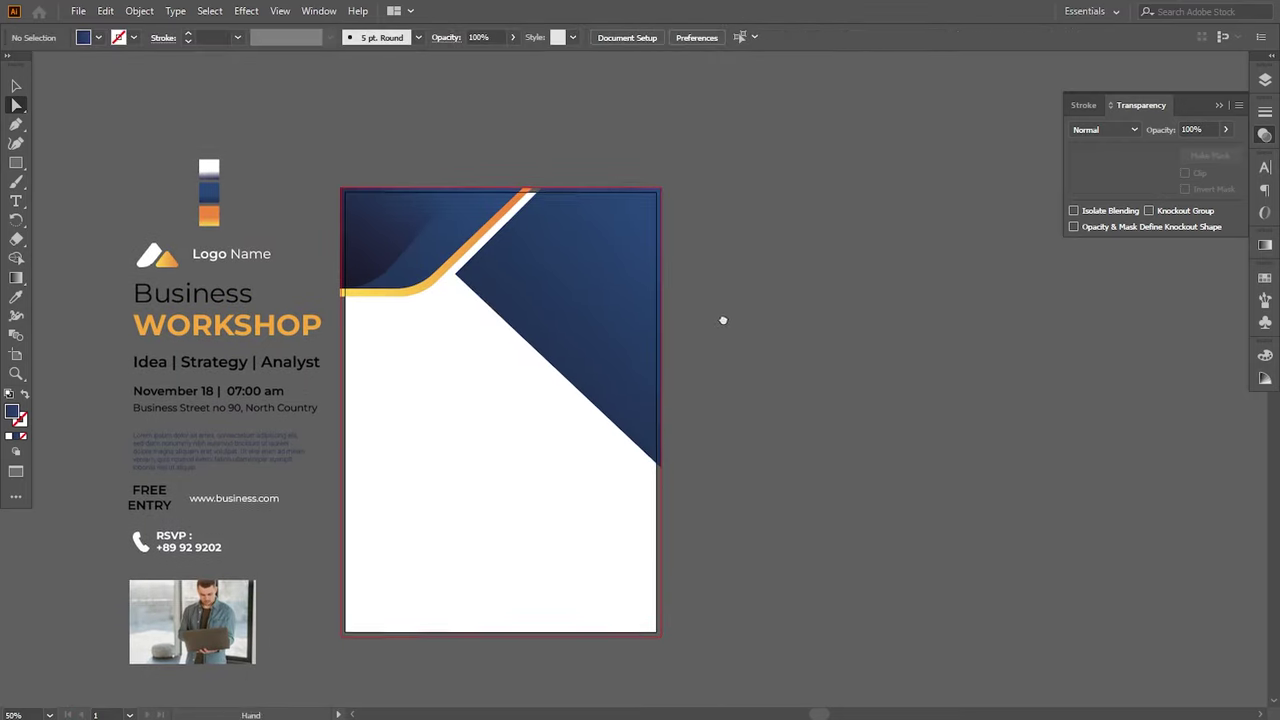
{"action": "scroll", "coordinate": [728, 341], "scroll_direction": "up", "scroll_amount": 1}
{"action": "key", "text": "ctrl+plus"}
{"action": "mouse_move", "coordinate": [596, 298]}
{"action": "left_mouse_down"}
{"action": "mouse_move", "coordinate": [574, 326]}
{"action": "mouse_move", "coordinate": [626, 514]}
{"action": "mouse_move", "coordinate": [707, 492]}
{"action": "left_mouse_up"}
Step: Draw a square over the navy shape filled with grey #B2B2B2
{"action": "left_click", "coordinate": [16, 163]}
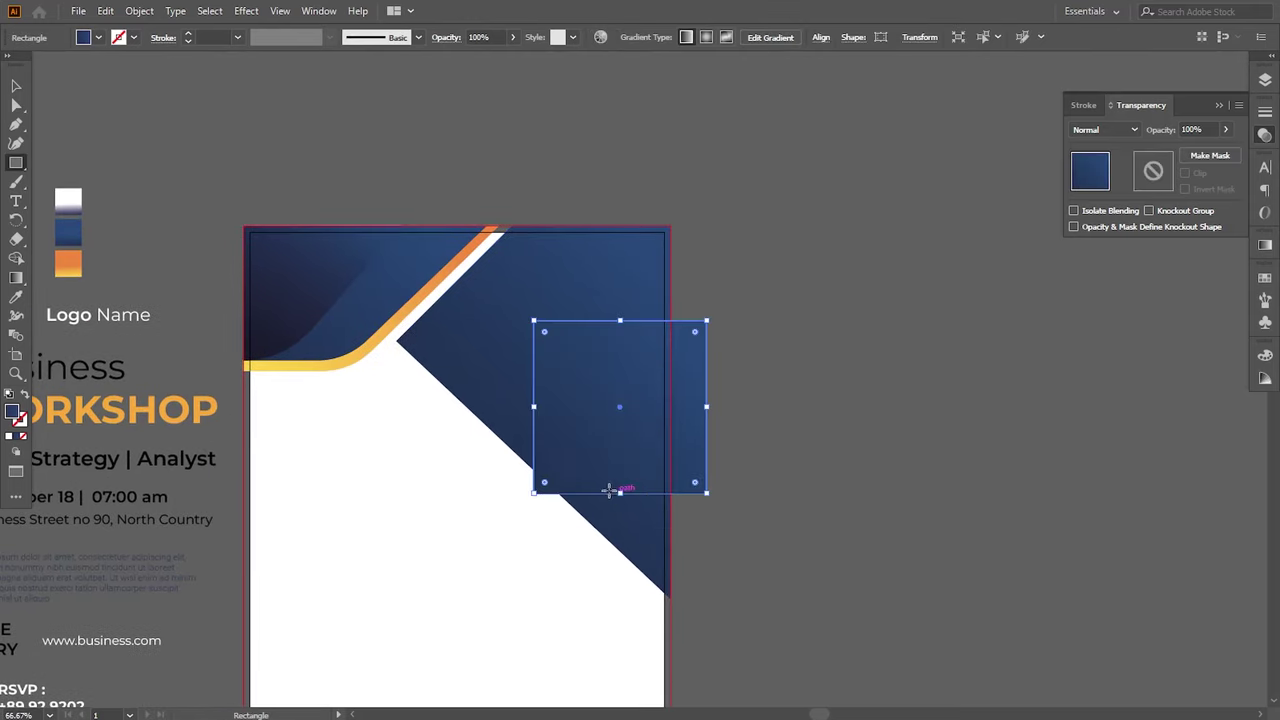
{"action": "double_click", "coordinate": [14, 414]}
{"action": "left_click_drag", "start_coordinate": [449, 306], "coordinate": [431, 316]}
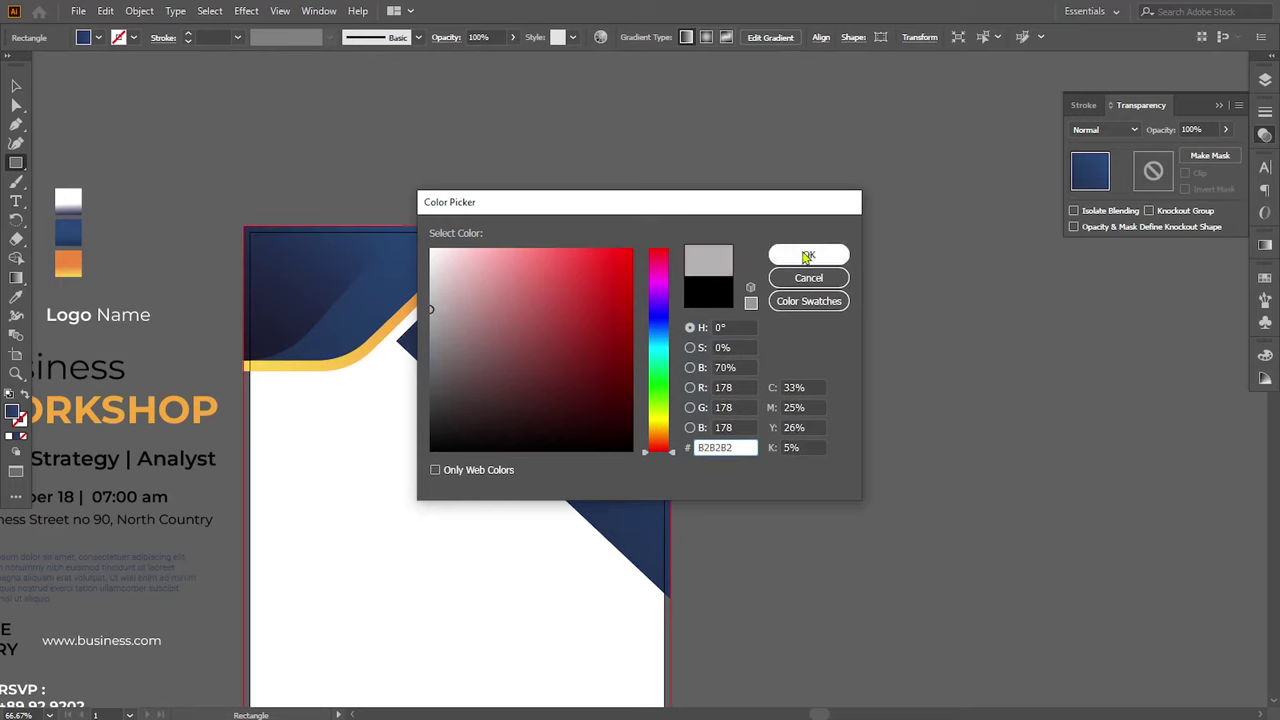
{"action": "left_click", "coordinate": [808, 250]}
{"action": "key", "text": "v"}
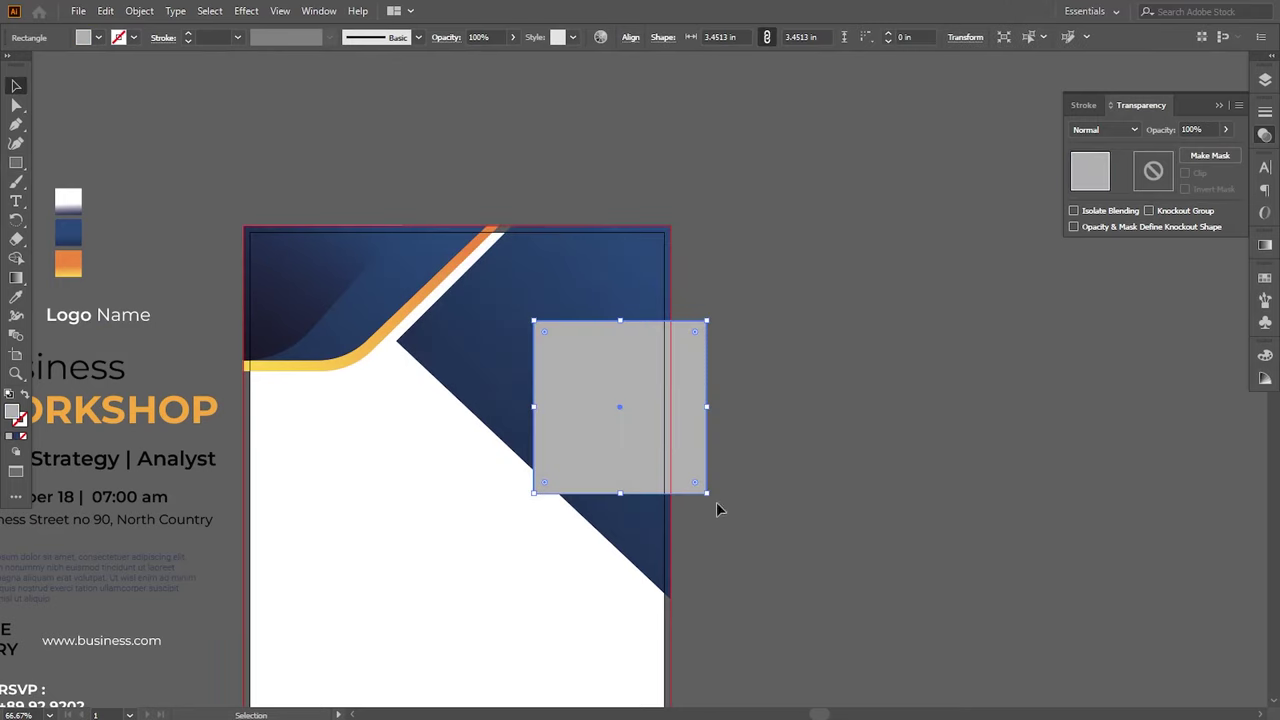
Step: Rotate the grey square 45° into a diamond and position it overhanging the page edge
{"action": "left_click_drag", "start_coordinate": [716, 509], "coordinate": [745, 400]}
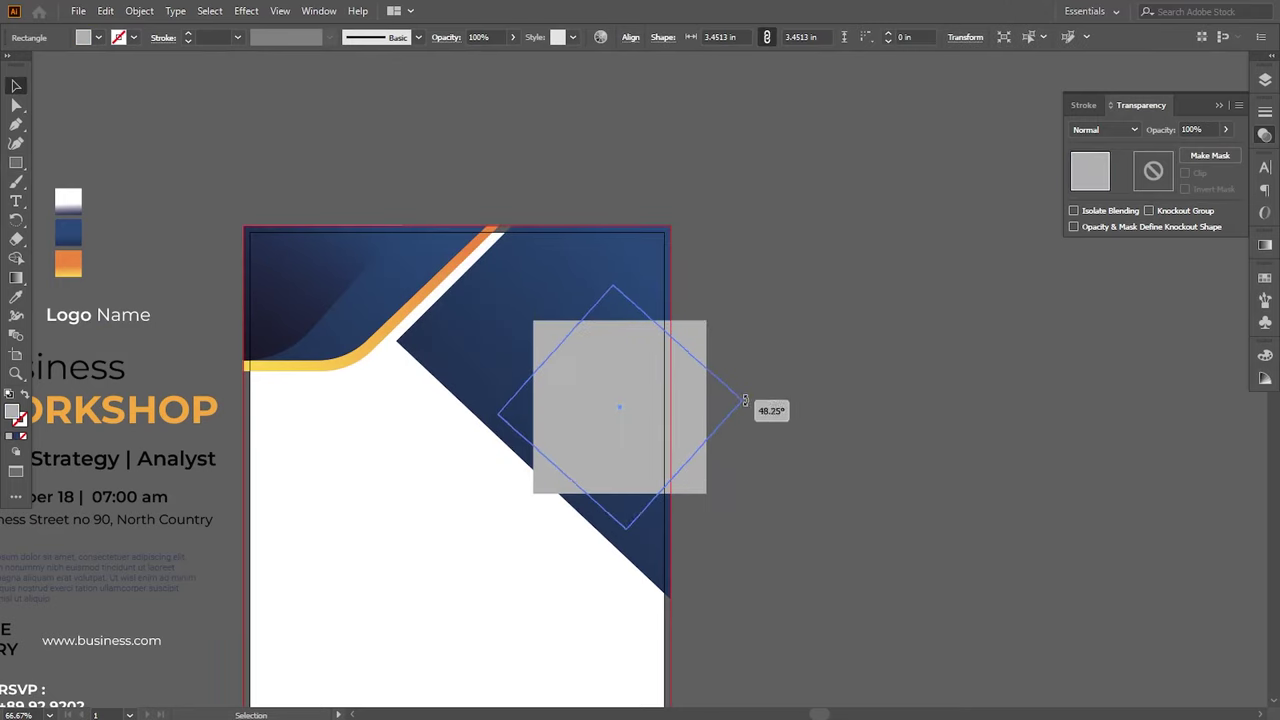
{"action": "left_click_drag", "start_coordinate": [606, 409], "coordinate": [530, 350]}
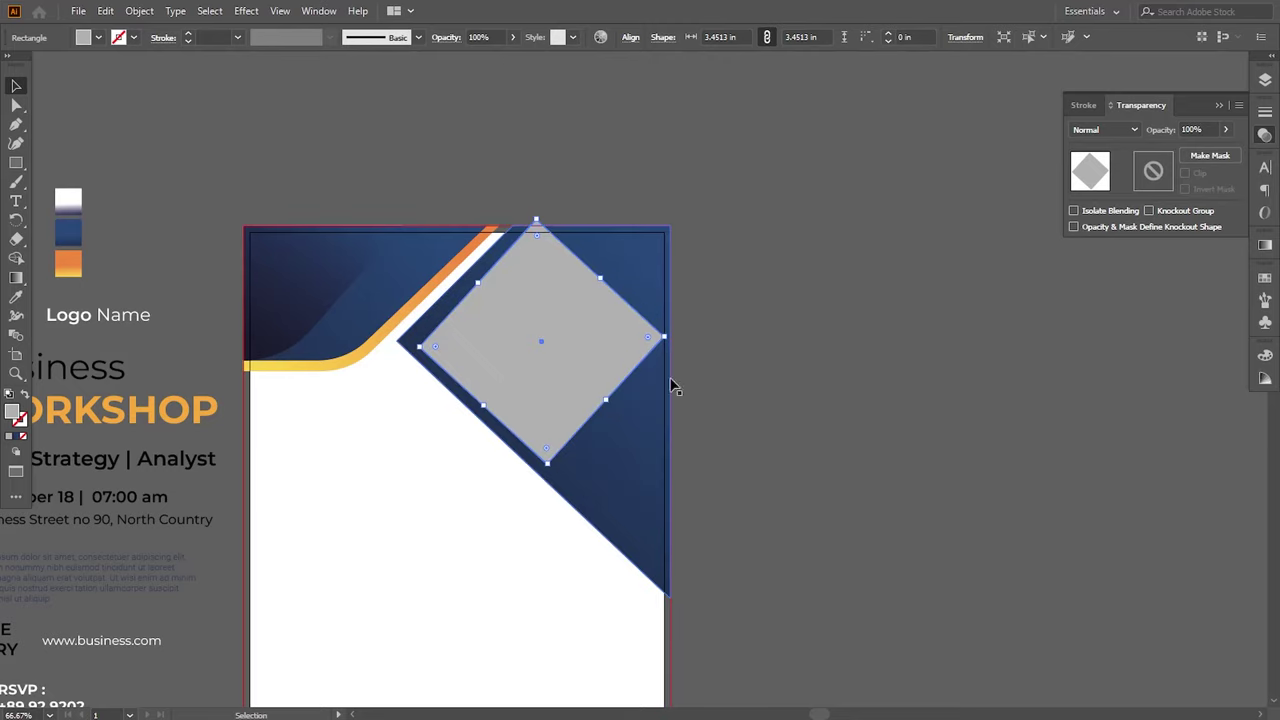
{"action": "left_click_drag", "start_coordinate": [671, 341], "coordinate": [666, 344]}
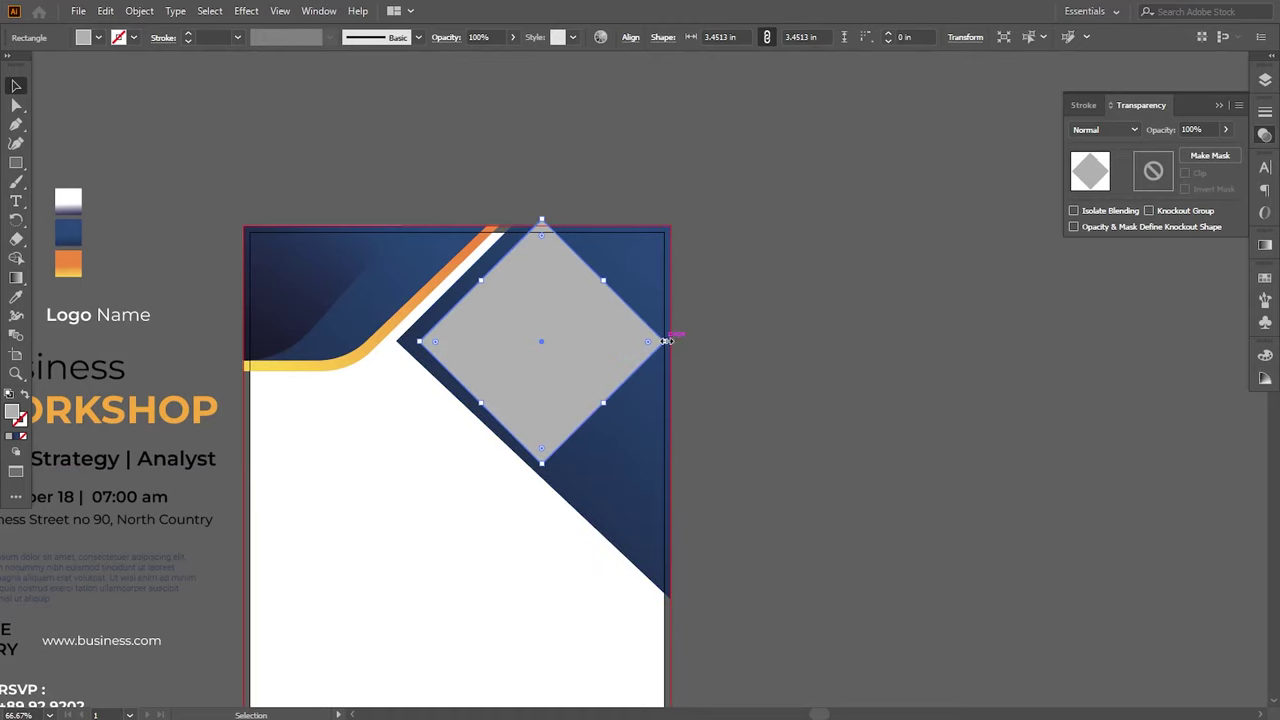
{"action": "left_click_drag", "start_coordinate": [589, 333], "coordinate": [628, 342]}
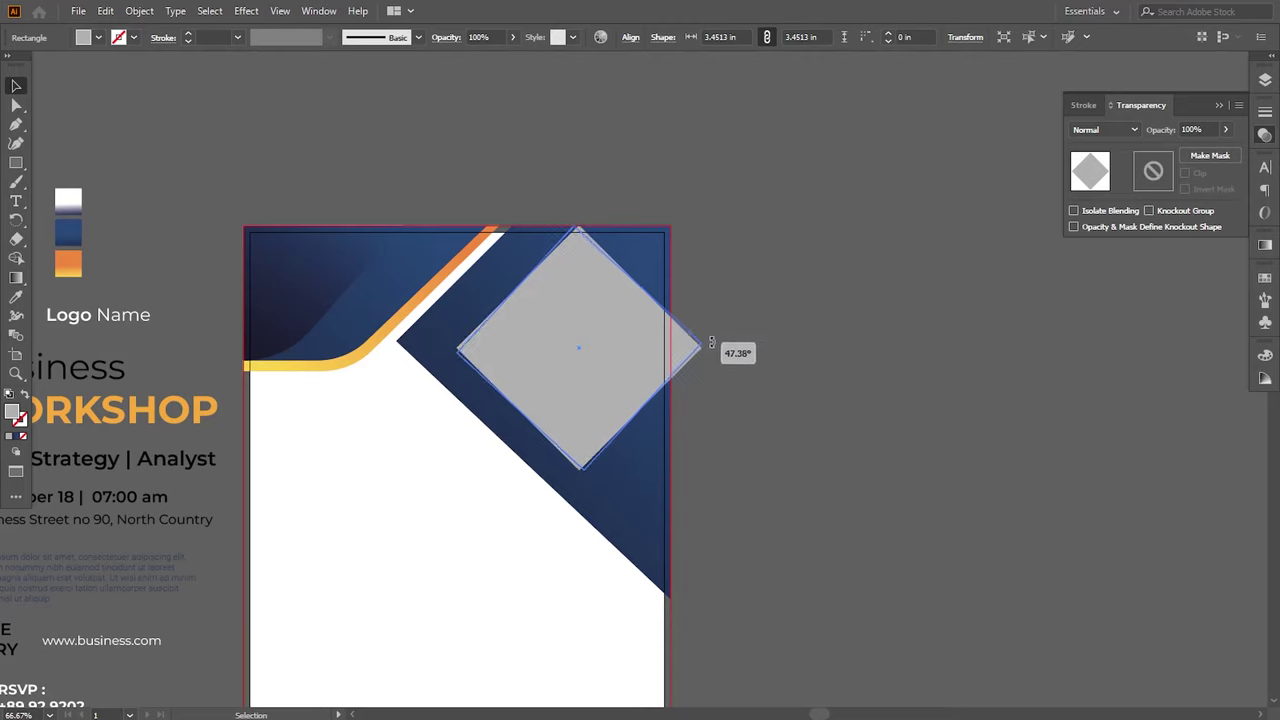
{"action": "mouse_move", "coordinate": [631, 357]}
{"action": "left_mouse_down"}
{"action": "mouse_move", "coordinate": [587, 351]}
{"action": "mouse_move", "coordinate": [730, 338]}
{"action": "mouse_move", "coordinate": [715, 342]}
{"action": "mouse_move", "coordinate": [721, 332]}
{"action": "left_mouse_up"}
{"action": "key", "text": "Down"}
{"action": "key", "text": "Down"}
{"action": "key", "text": "Down"}
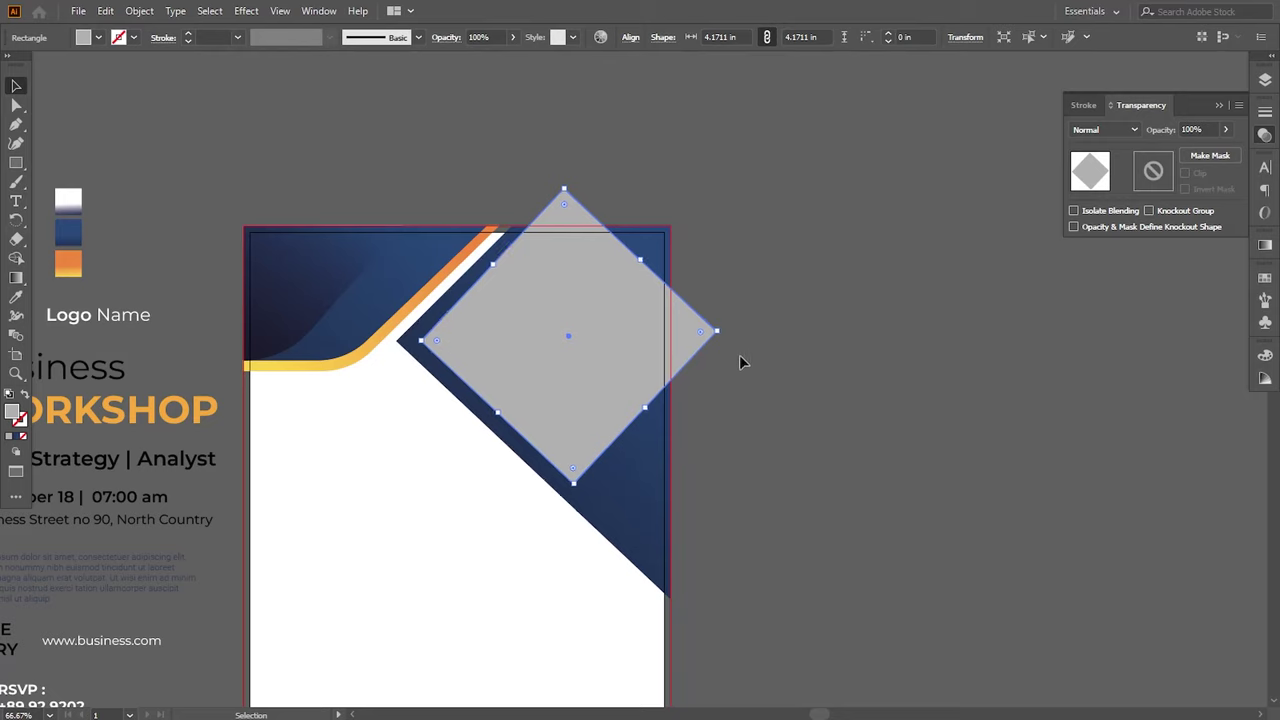
{"action": "left_click_drag", "start_coordinate": [723, 339], "coordinate": [727, 340]}
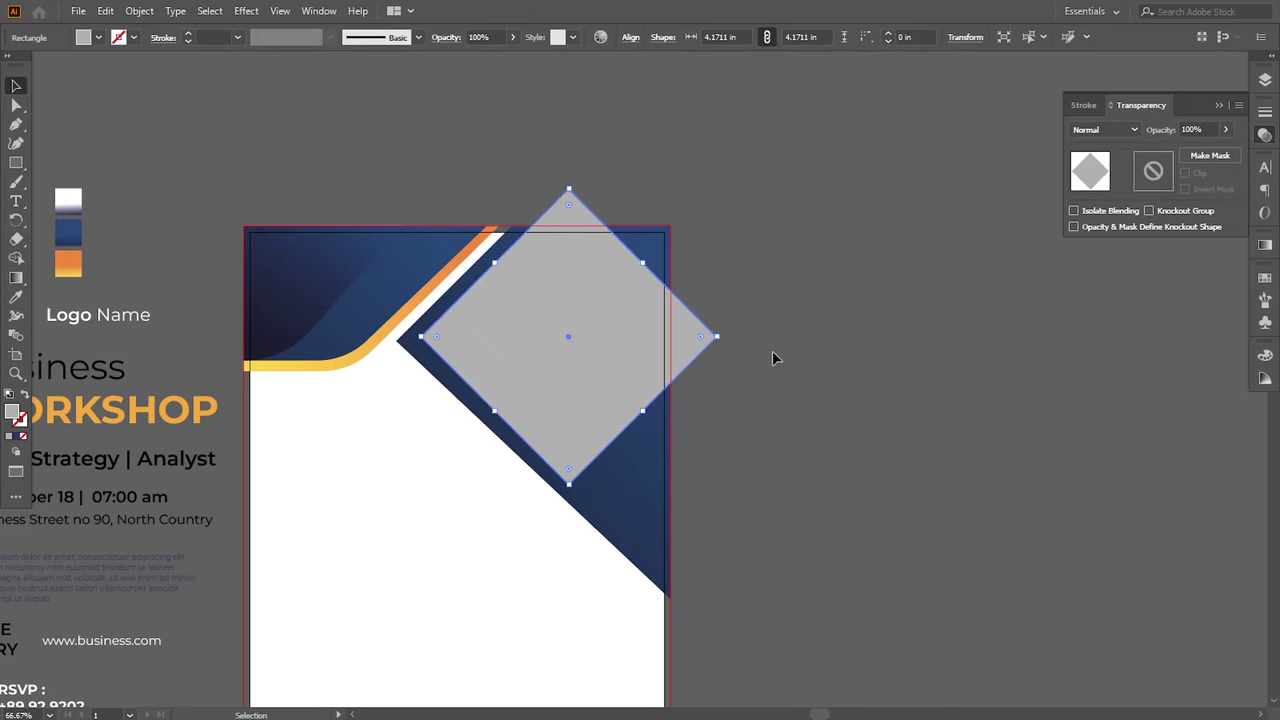
Step: Pull the navy shape's bottom point slightly lower, then pan to the reference design
{"action": "key", "text": "a"}
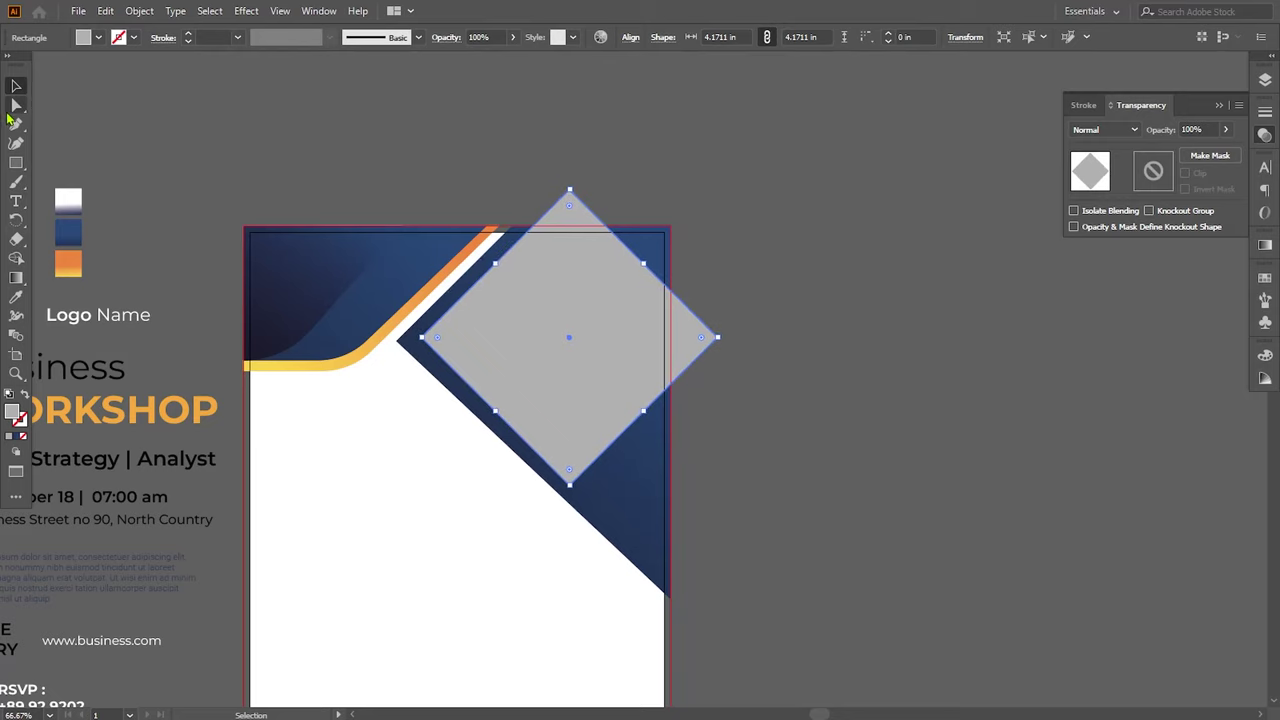
{"action": "left_click", "coordinate": [674, 523]}
{"action": "left_click", "coordinate": [667, 590]}
{"action": "left_click_drag", "start_coordinate": [671, 604], "coordinate": [671, 607]}
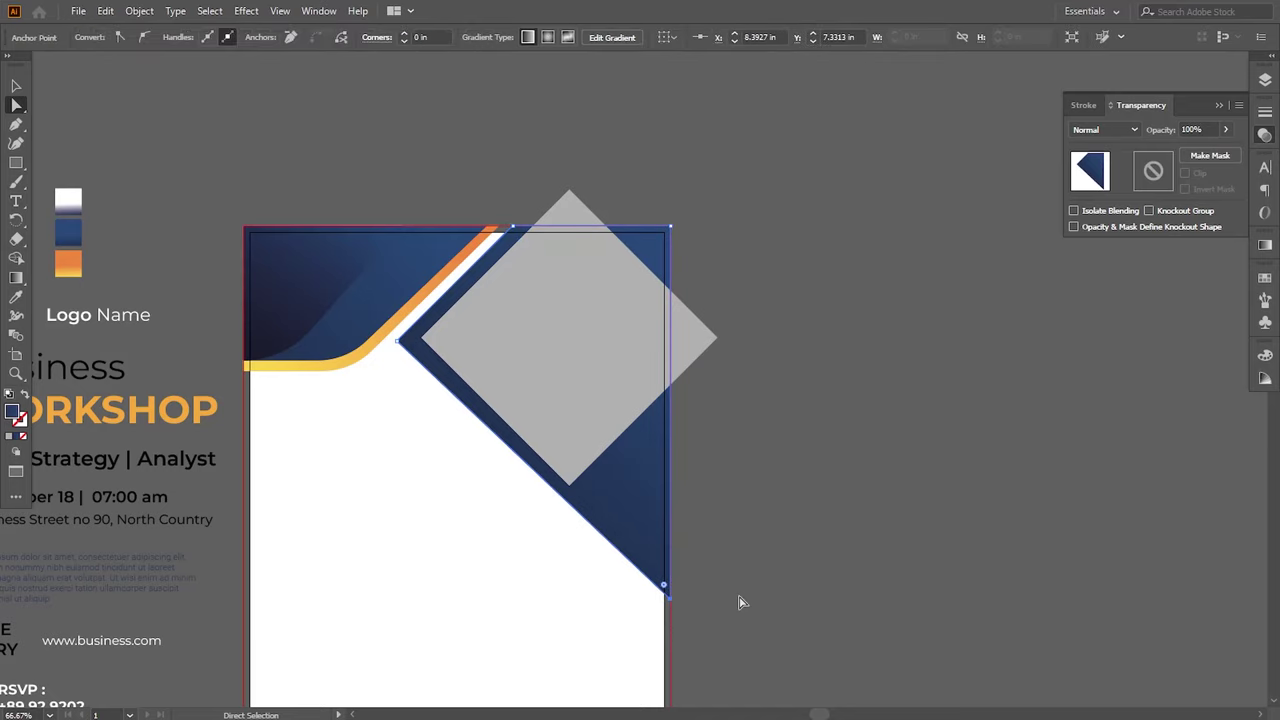
{"action": "left_click", "coordinate": [711, 497]}
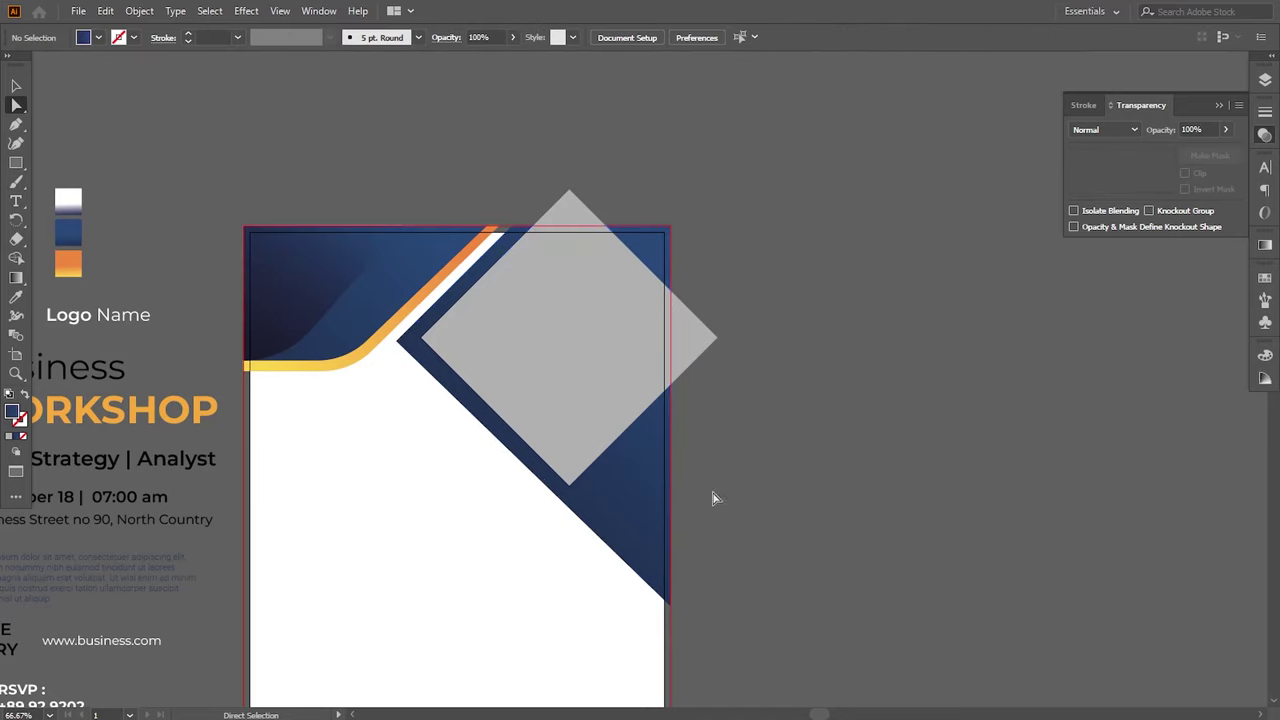
{"action": "left_click", "coordinate": [705, 340]}
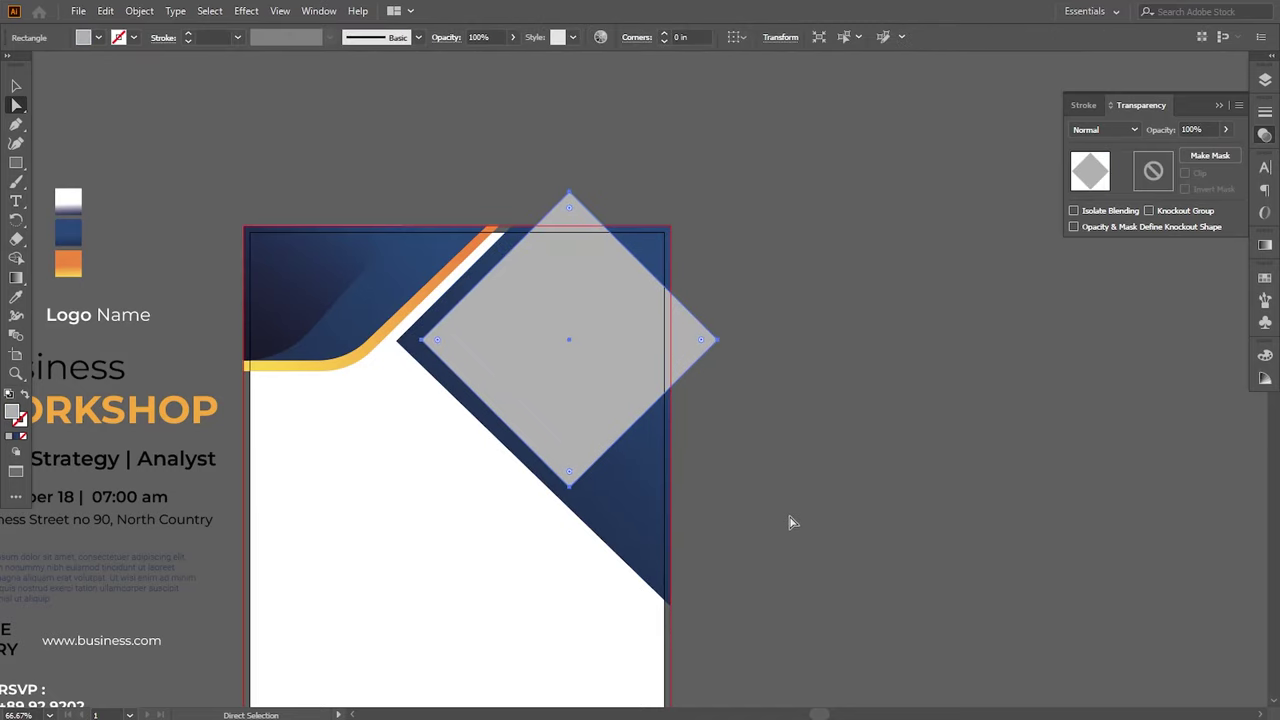
{"action": "left_click", "coordinate": [789, 522]}
{"action": "left_click_drag", "start_coordinate": [729, 504], "coordinate": [721, 494]}
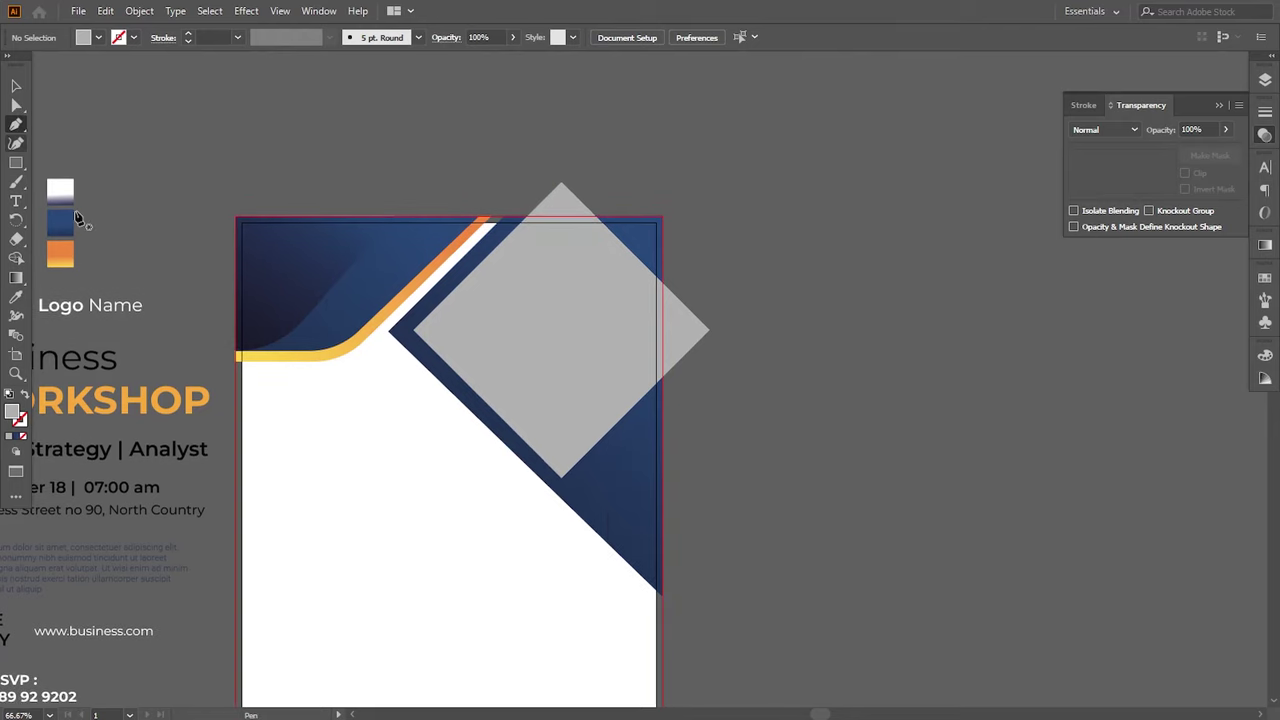
{"action": "left_click_drag", "start_coordinate": [500, 423], "coordinate": [577, 349]}
Step: Move the businessman photo over the grey diamond and clip it inside the diamond
{"action": "key", "text": "v"}
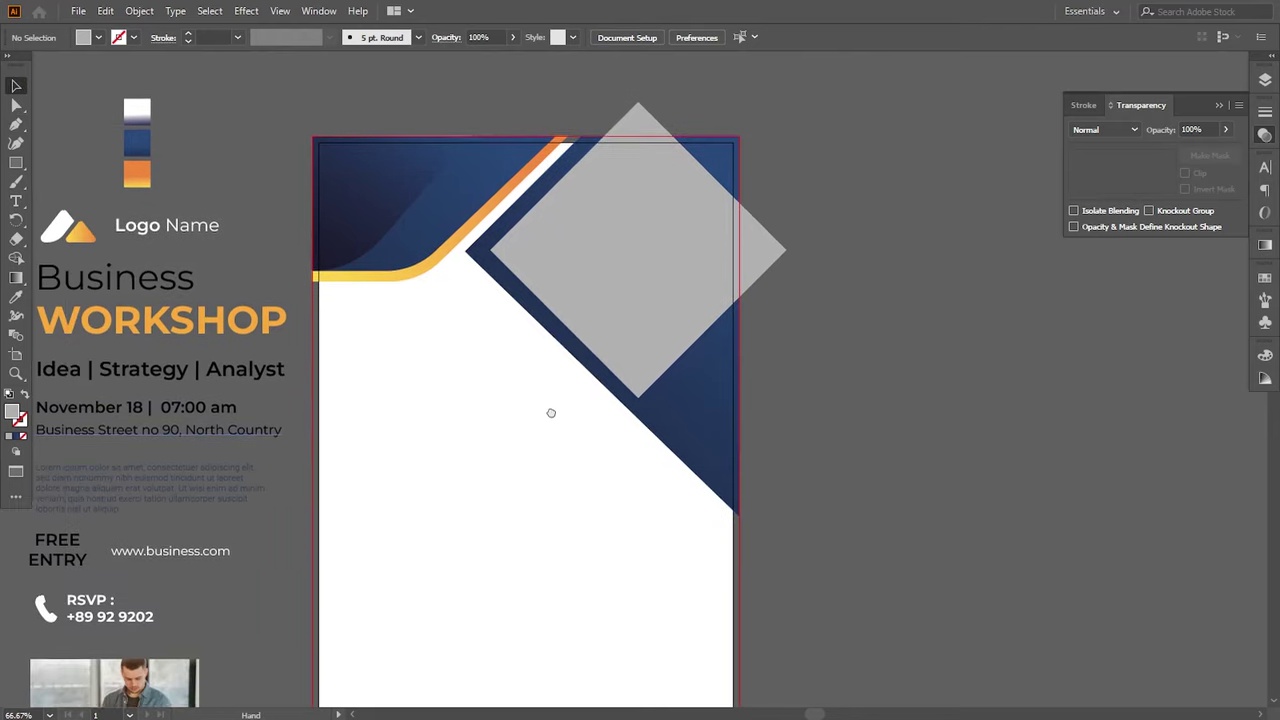
{"action": "left_click_drag", "start_coordinate": [551, 414], "coordinate": [513, 376]}
{"action": "mouse_move", "coordinate": [67, 656]}
{"action": "left_mouse_down"}
{"action": "mouse_move", "coordinate": [562, 194]}
{"action": "mouse_move", "coordinate": [454, 377]}
{"action": "left_mouse_up"}
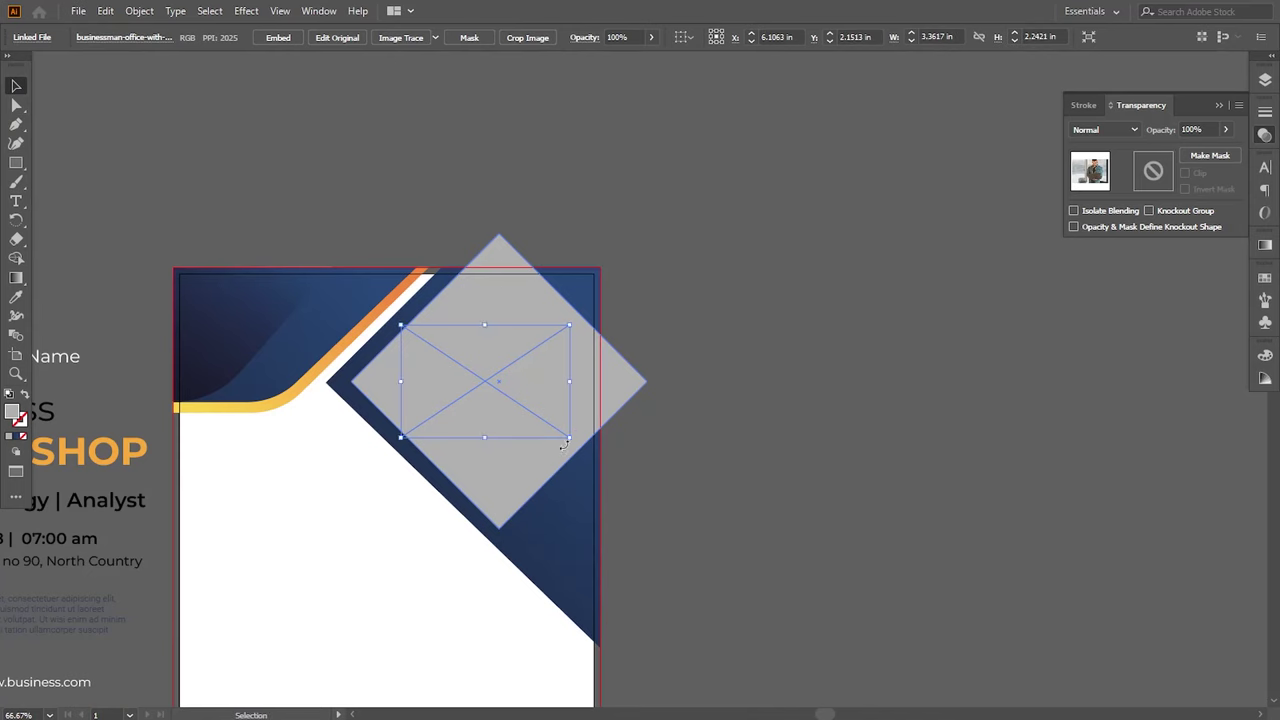
{"action": "left_click_drag", "start_coordinate": [570, 437], "coordinate": [628, 477]}
{"action": "left_click", "coordinate": [491, 271], "text": "shift"}
{"action": "left_click", "coordinate": [139, 10]}
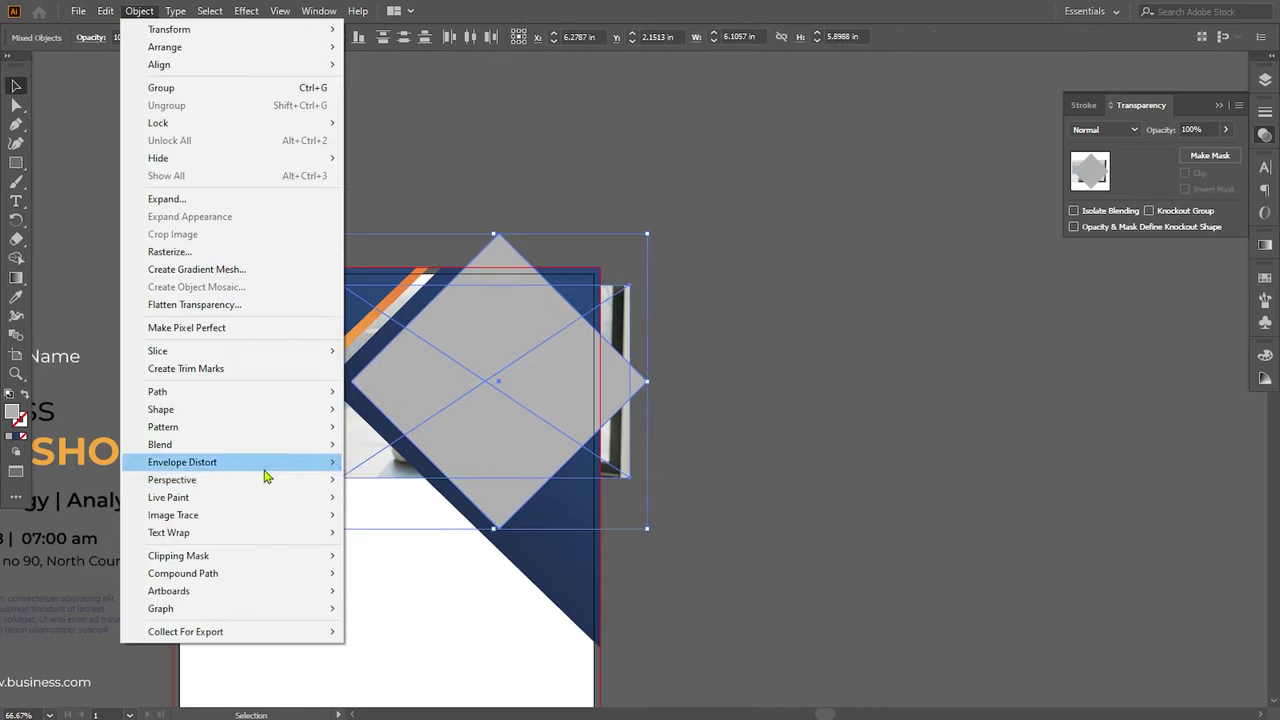
{"action": "left_click", "coordinate": [397, 557]}
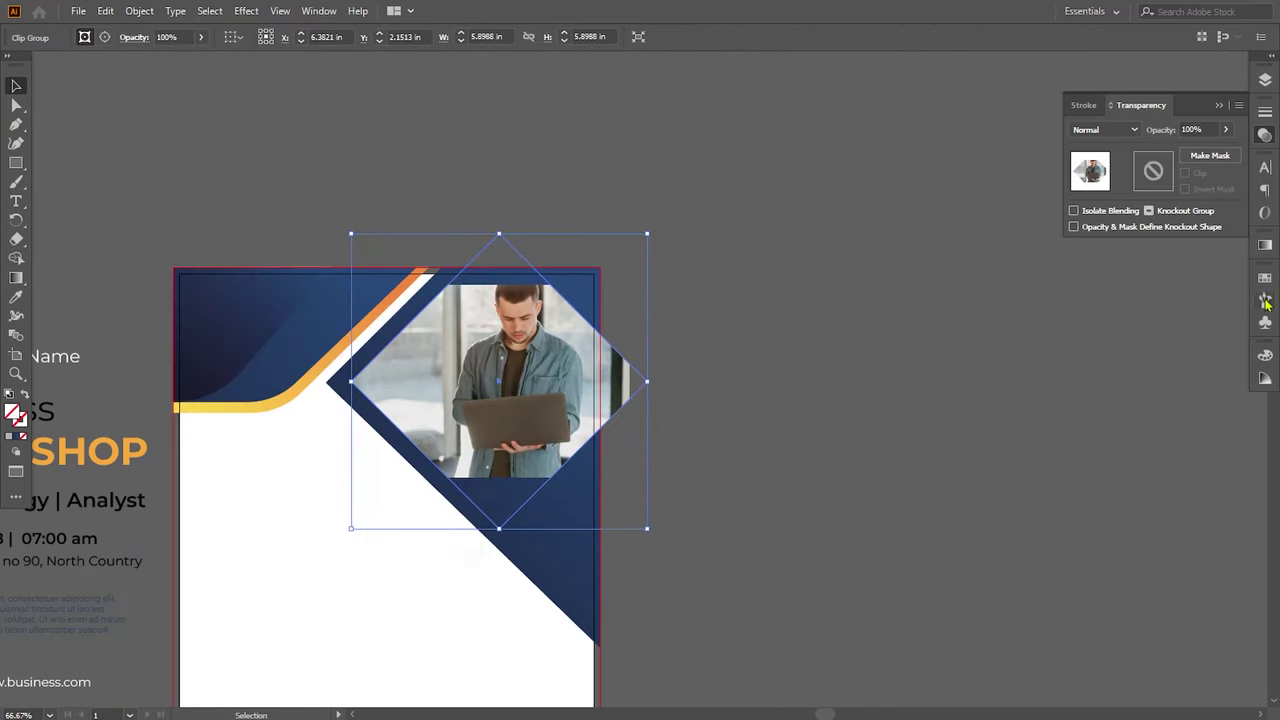
Step: Select the clipped photo in Layers, enlarge it, and shift it left within the diamond
{"action": "left_click", "coordinate": [1265, 80]}
{"action": "left_click", "coordinate": [1107, 96]}
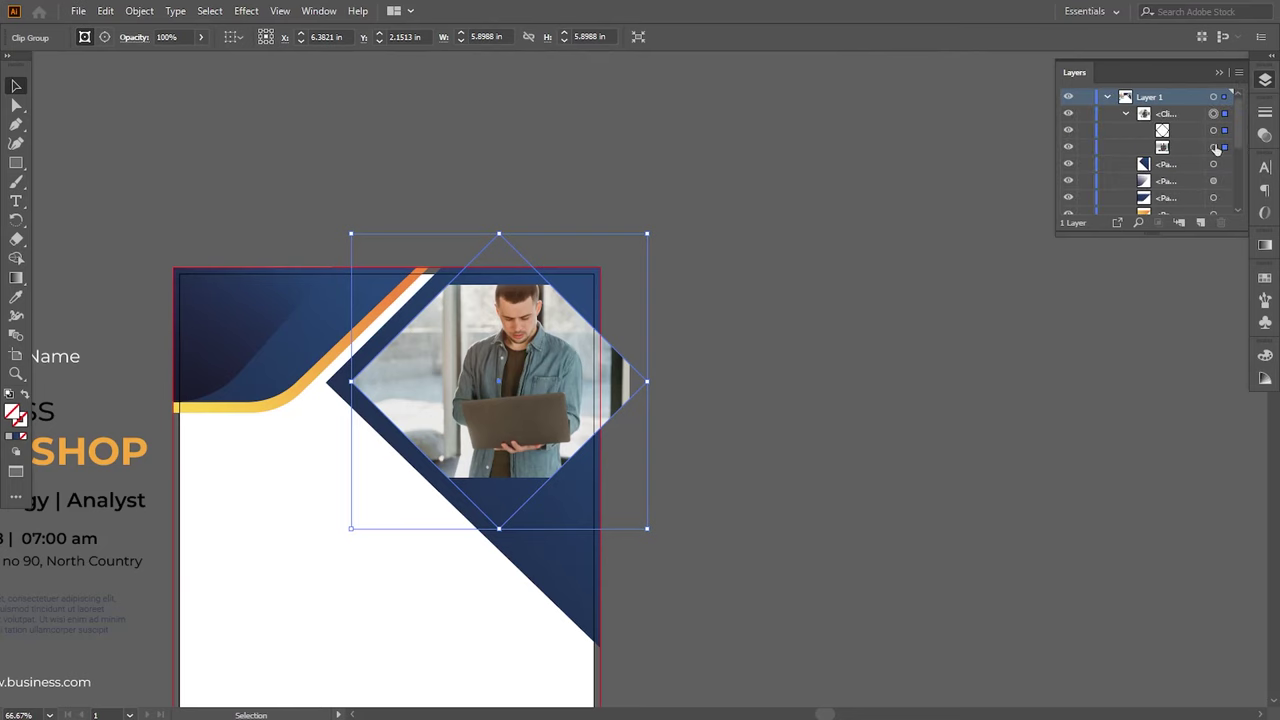
{"action": "left_click", "coordinate": [1213, 147]}
{"action": "left_click_drag", "start_coordinate": [629, 477], "coordinate": [716, 538]}
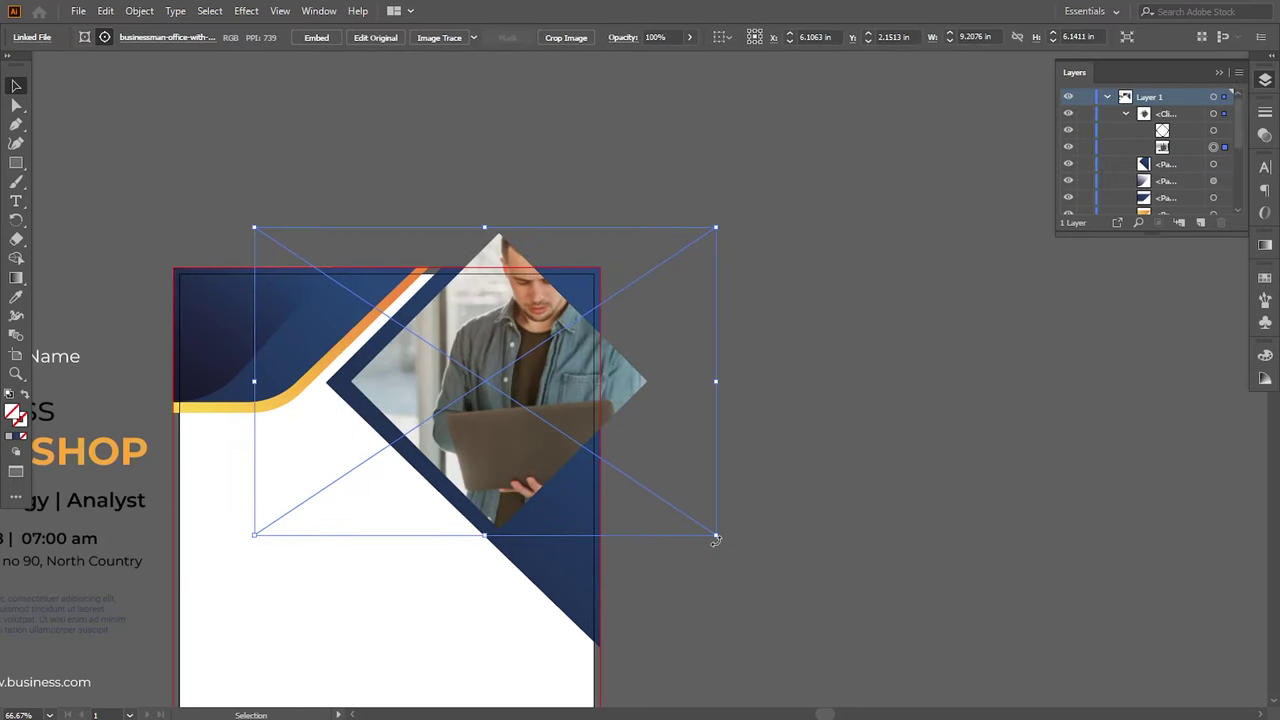
{"action": "left_click_drag", "start_coordinate": [716, 228], "coordinate": [710, 232]}
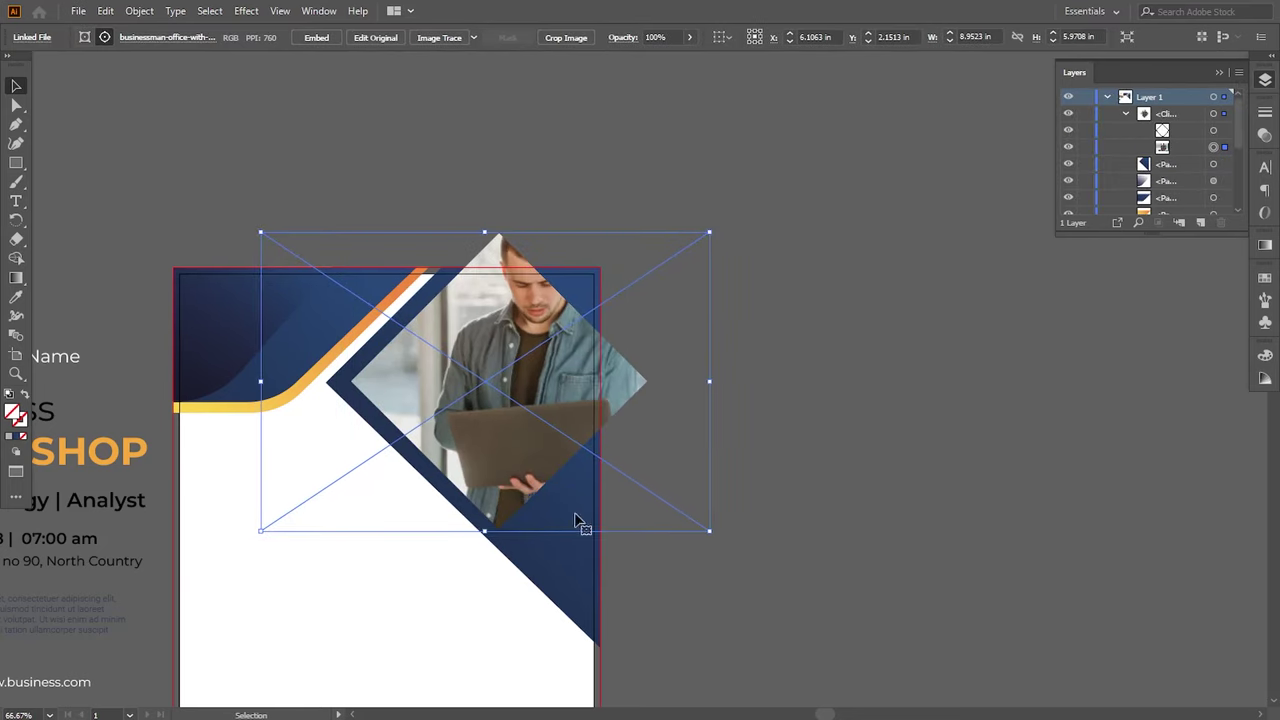
{"action": "mouse_move", "coordinate": [648, 494]}
{"action": "left_mouse_down"}
{"action": "mouse_move", "coordinate": [579, 489]}
{"action": "mouse_move", "coordinate": [673, 521]}
{"action": "mouse_move", "coordinate": [633, 505]}
{"action": "left_mouse_up"}
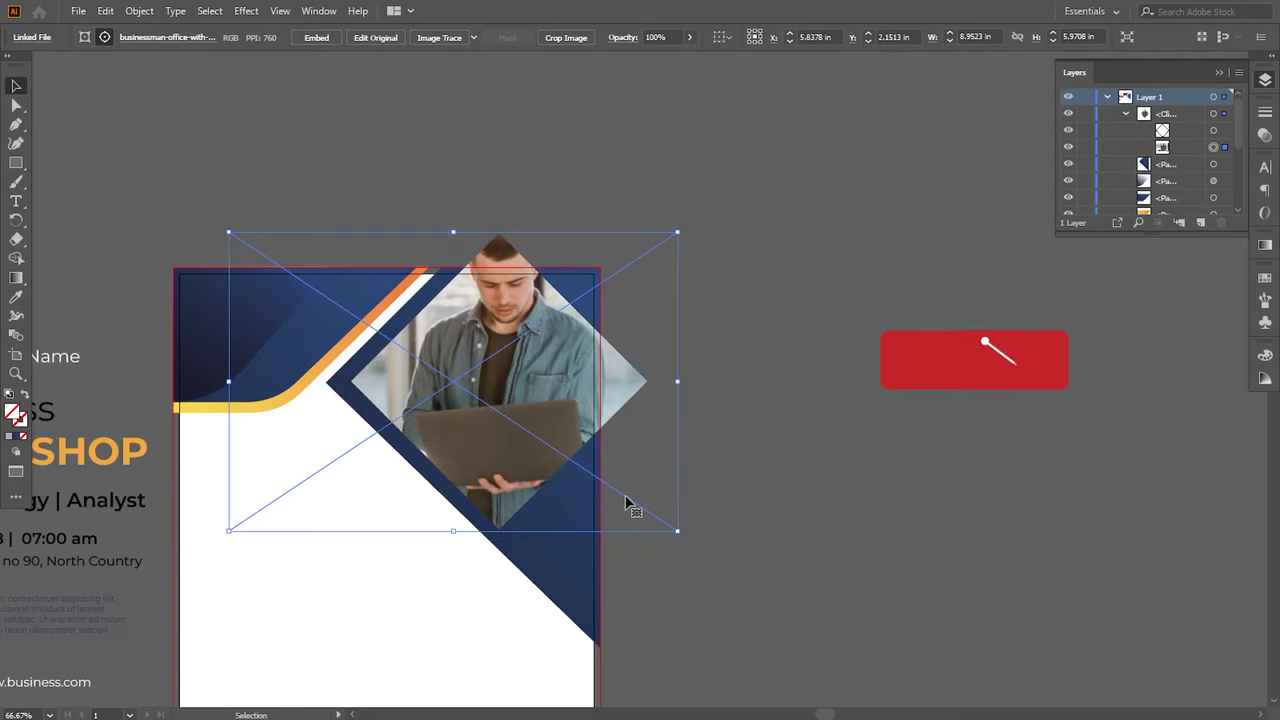
{"action": "left_click", "coordinate": [745, 443]}
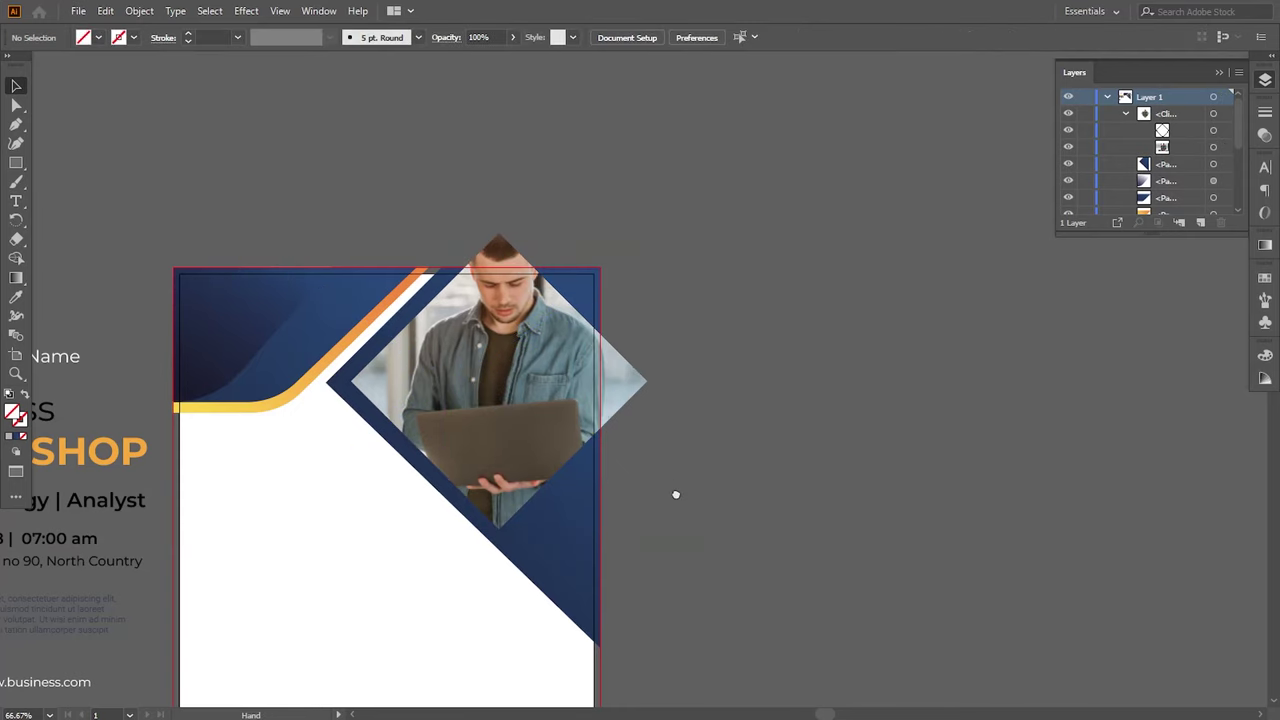
Step: Move the photo about 0.42 in lower and nudge it left to frame the man
{"action": "left_click", "coordinate": [1212, 147]}
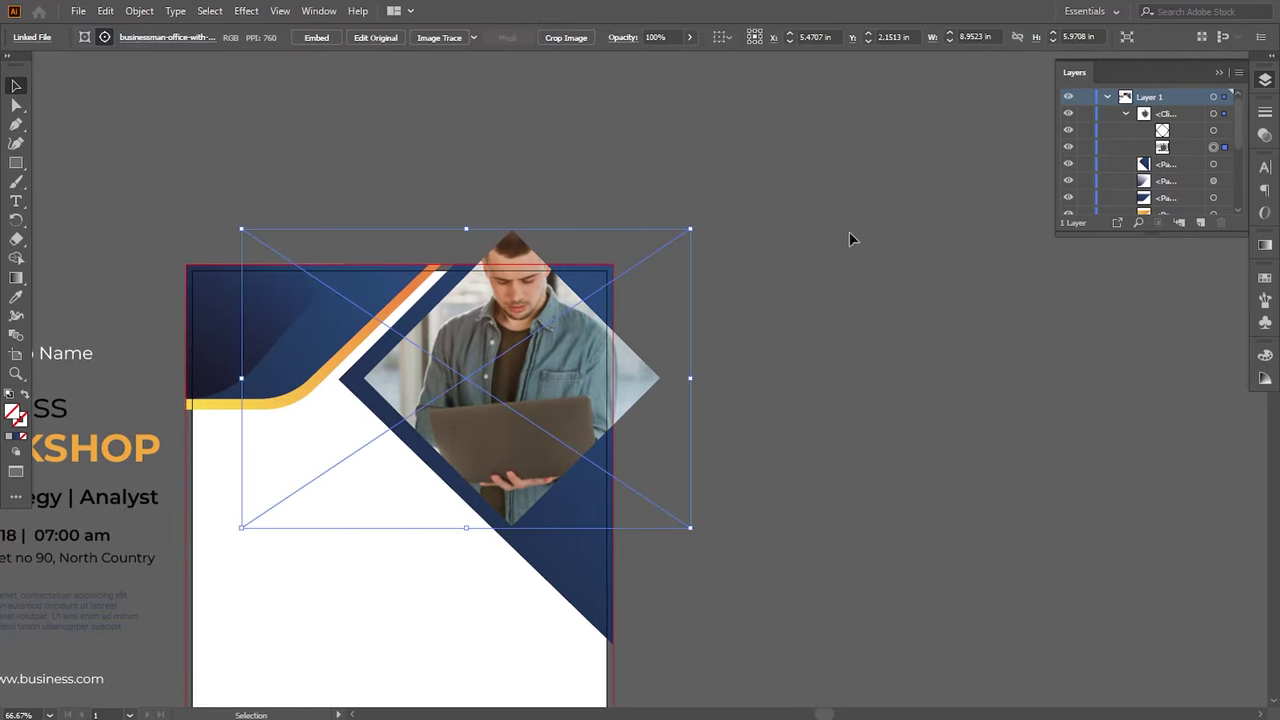
{"action": "key", "text": "Down"}
{"action": "key", "text": "Down"}
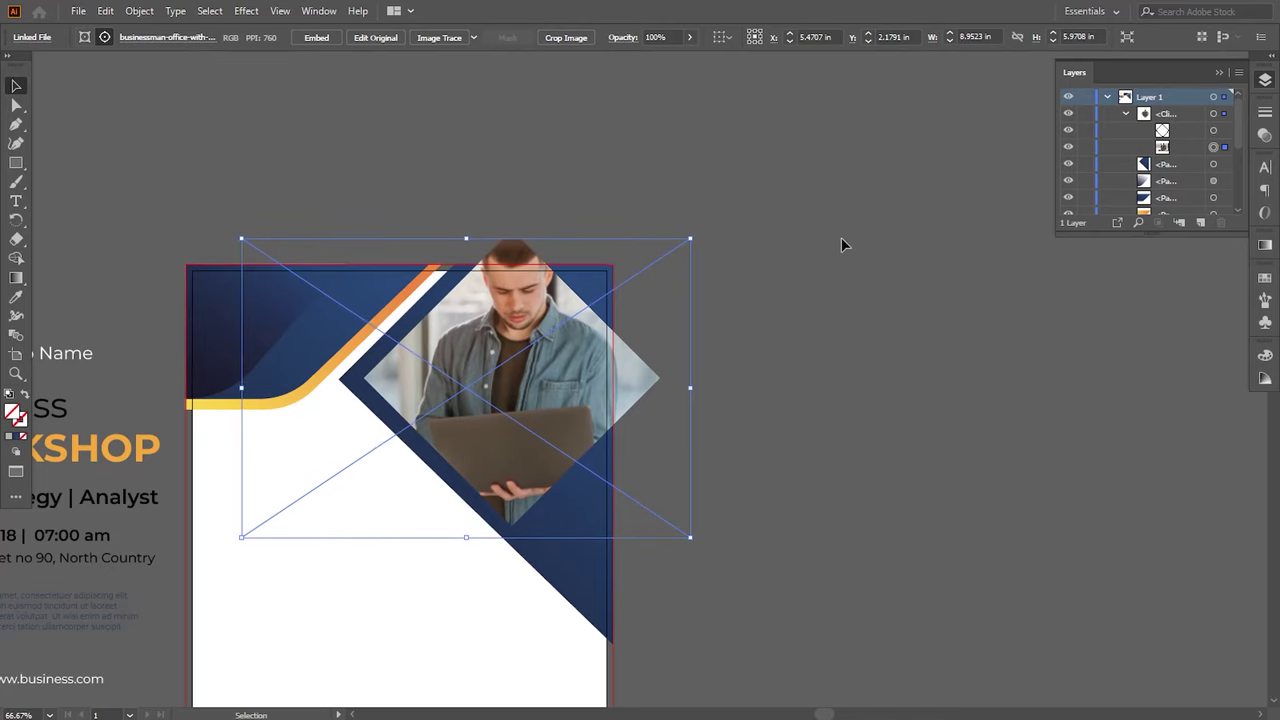
{"action": "left_click_drag", "start_coordinate": [644, 277], "coordinate": [641, 299]}
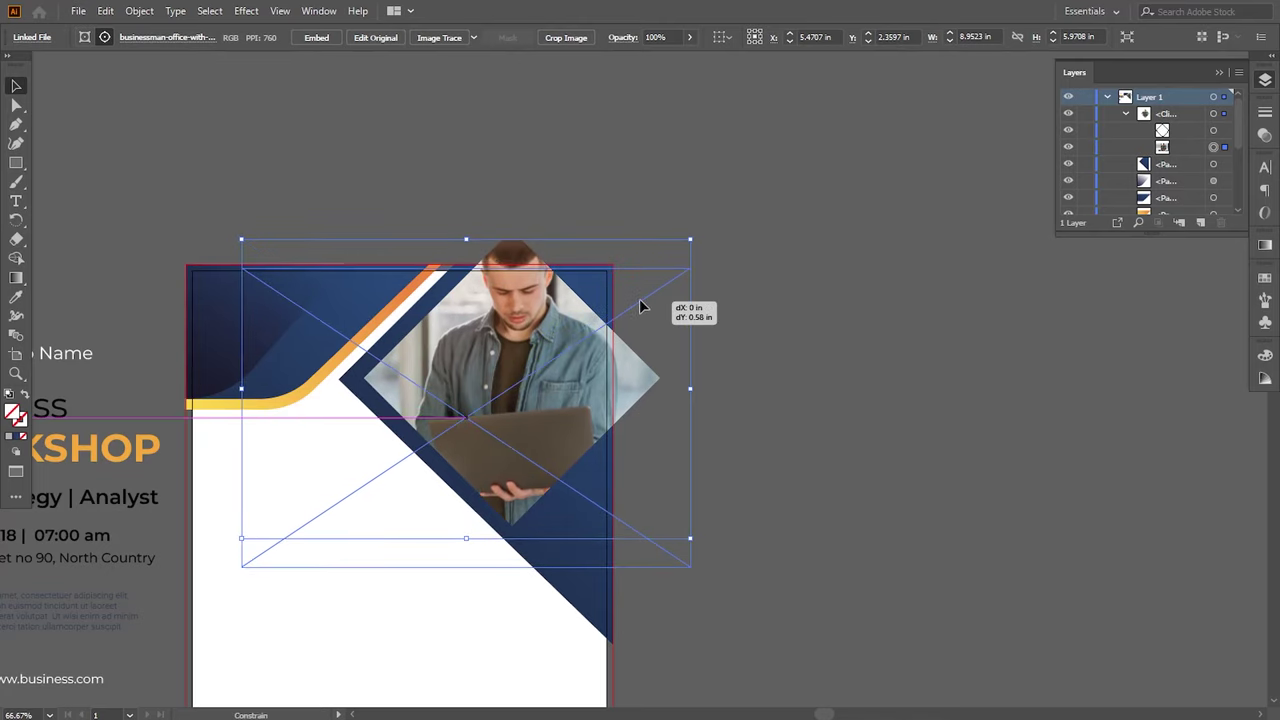
{"action": "left_click_drag", "start_coordinate": [641, 303], "coordinate": [641, 303]}
{"action": "key", "text": "Left"}
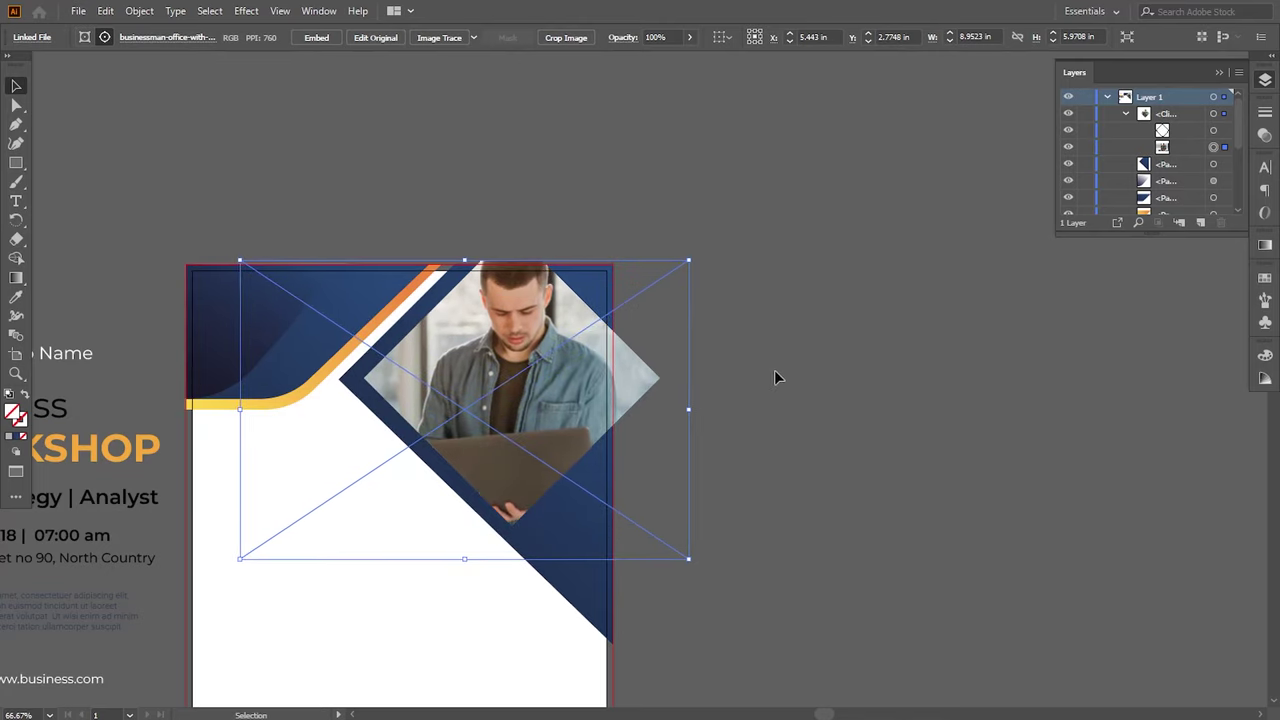
{"action": "key", "text": "Left"}
{"action": "key", "text": "Left"}
{"action": "key", "text": "Left"}
{"action": "key", "text": "Left"}
{"action": "key", "text": "Left"}
{"action": "key", "text": "Left"}
{"action": "key", "text": "Left"}
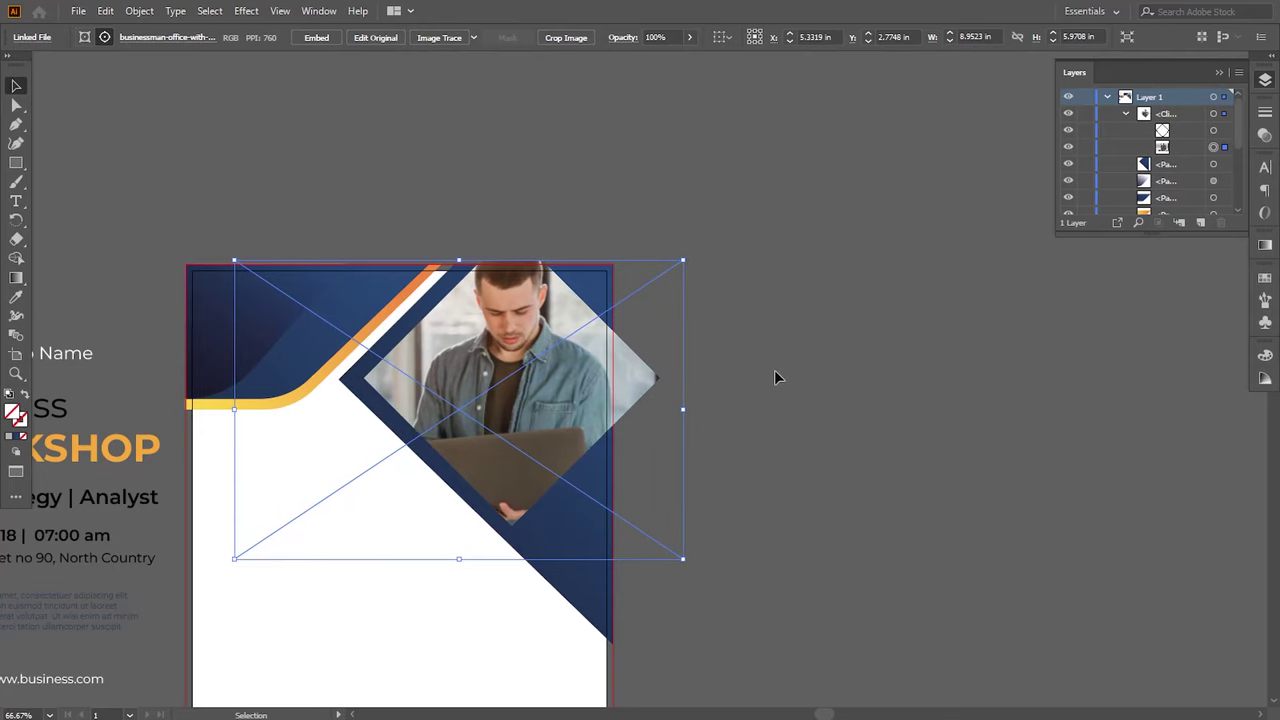
{"action": "key", "text": "Left"}
{"action": "key", "text": "Left"}
{"action": "key", "text": "Left"}
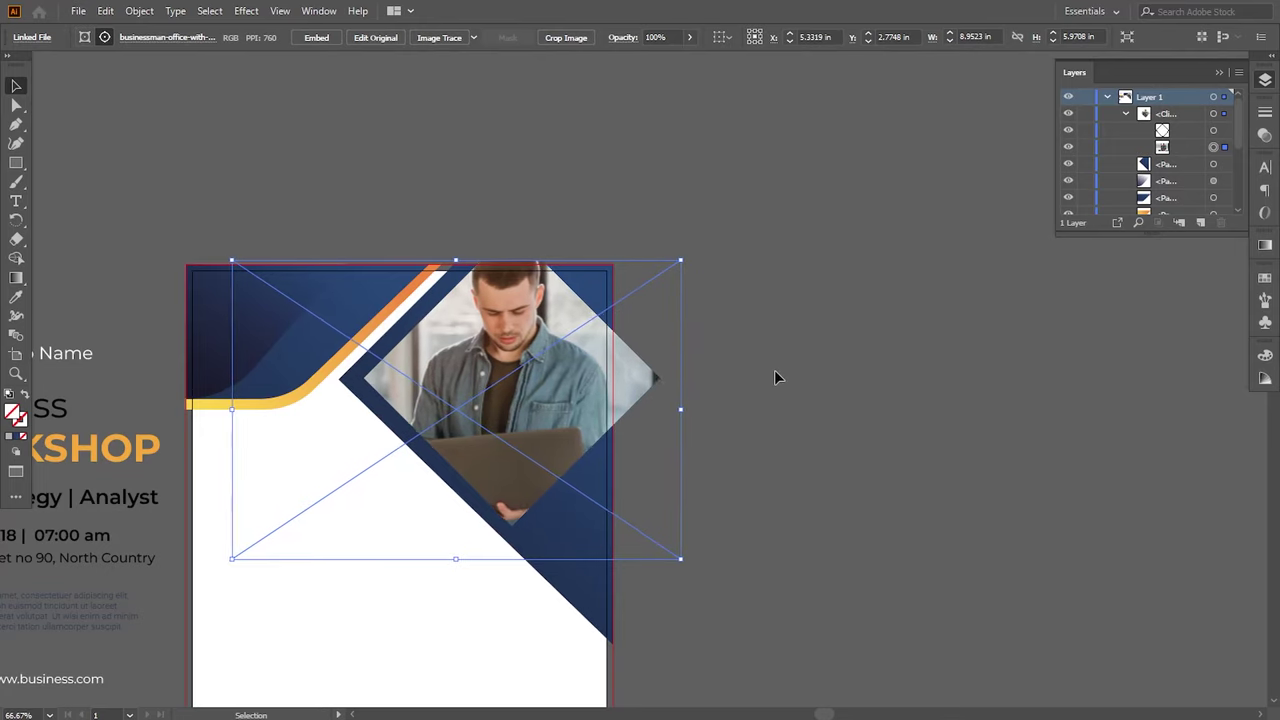
{"action": "key", "text": "Left"}
{"action": "left_click", "coordinate": [660, 529]}
{"action": "left_click_drag", "start_coordinate": [680, 593], "coordinate": [703, 522]}
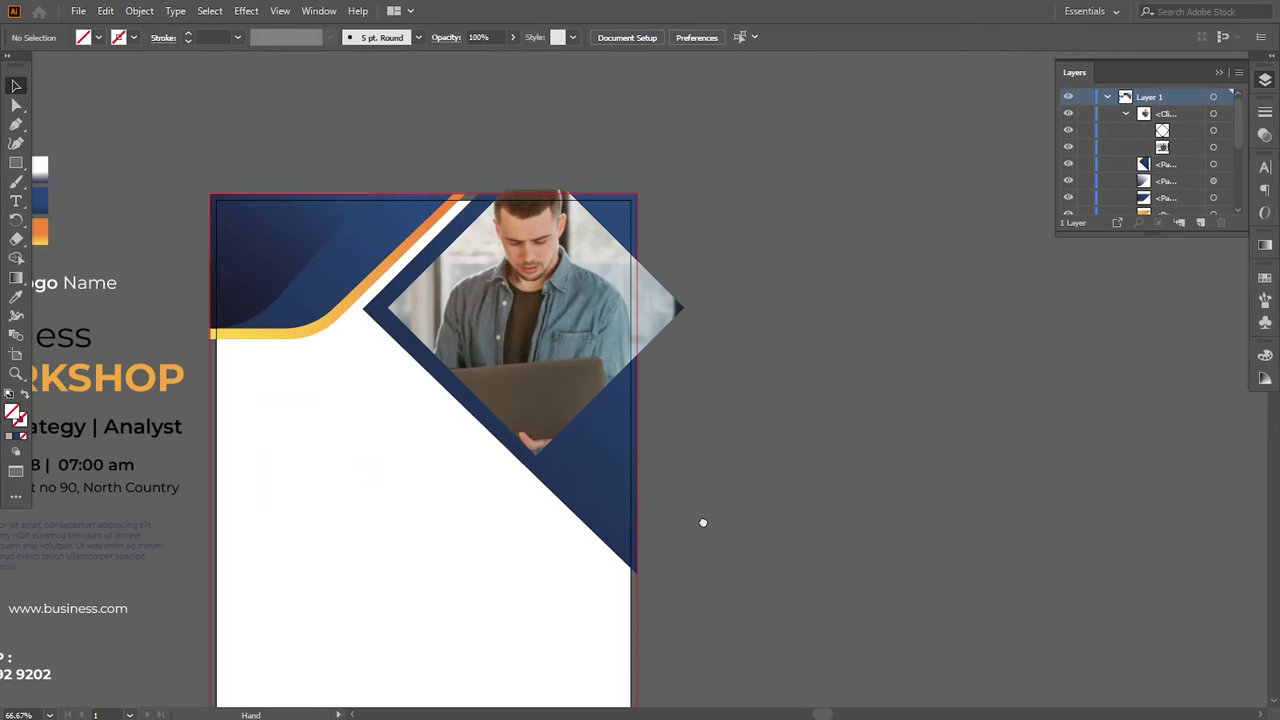
Step: Pen-draw a closed triangle from the poster's right edge up to the top-right corner
{"action": "left_click", "coordinate": [16, 124]}
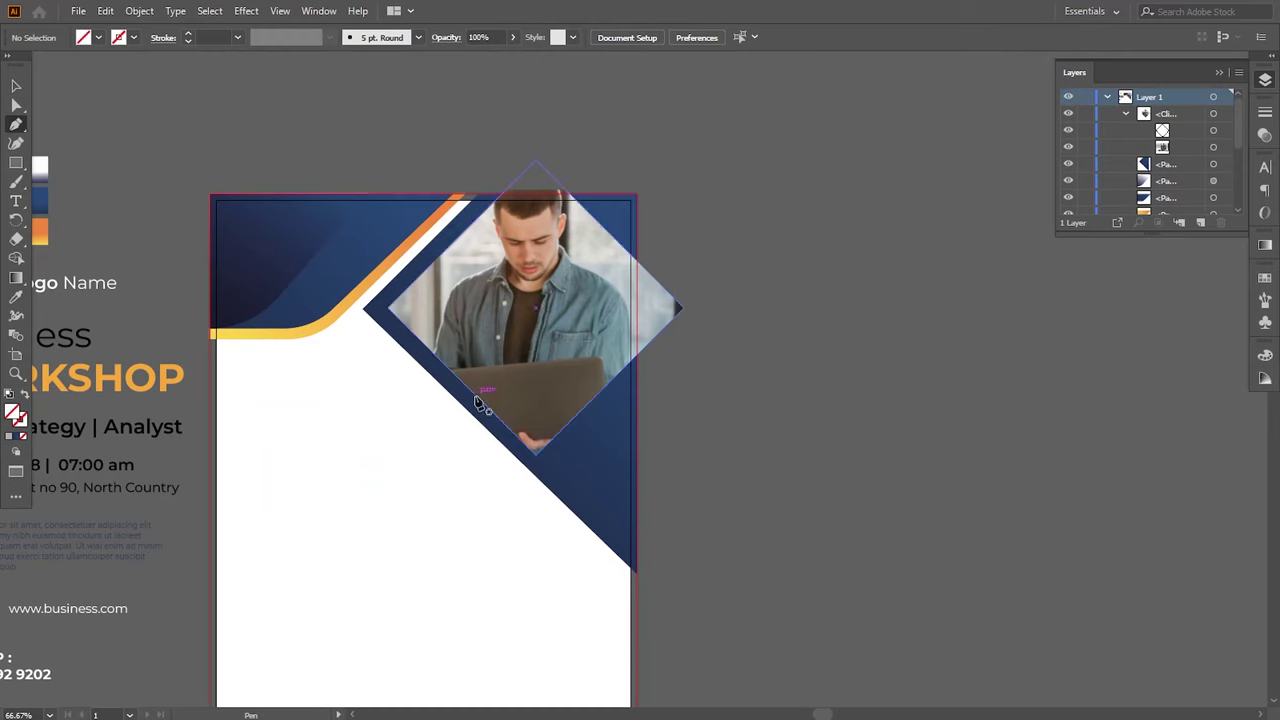
{"action": "left_click", "coordinate": [636, 478]}
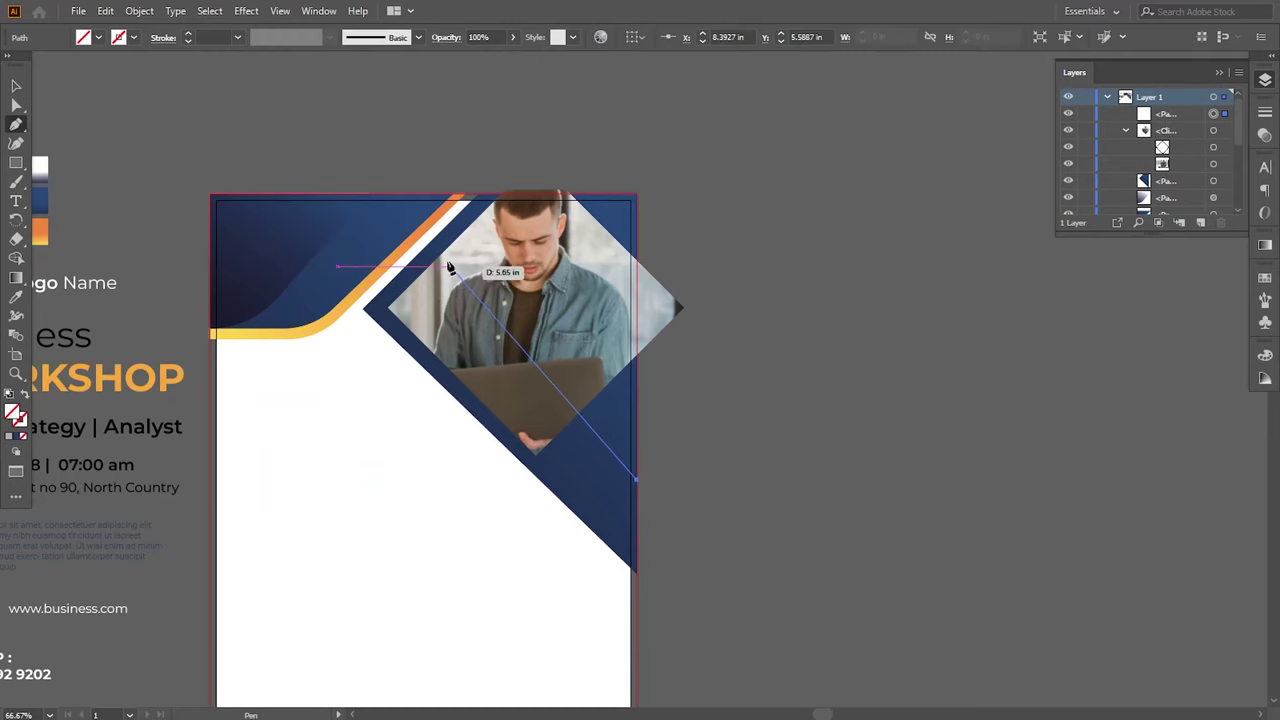
{"action": "left_click", "coordinate": [428, 244]}
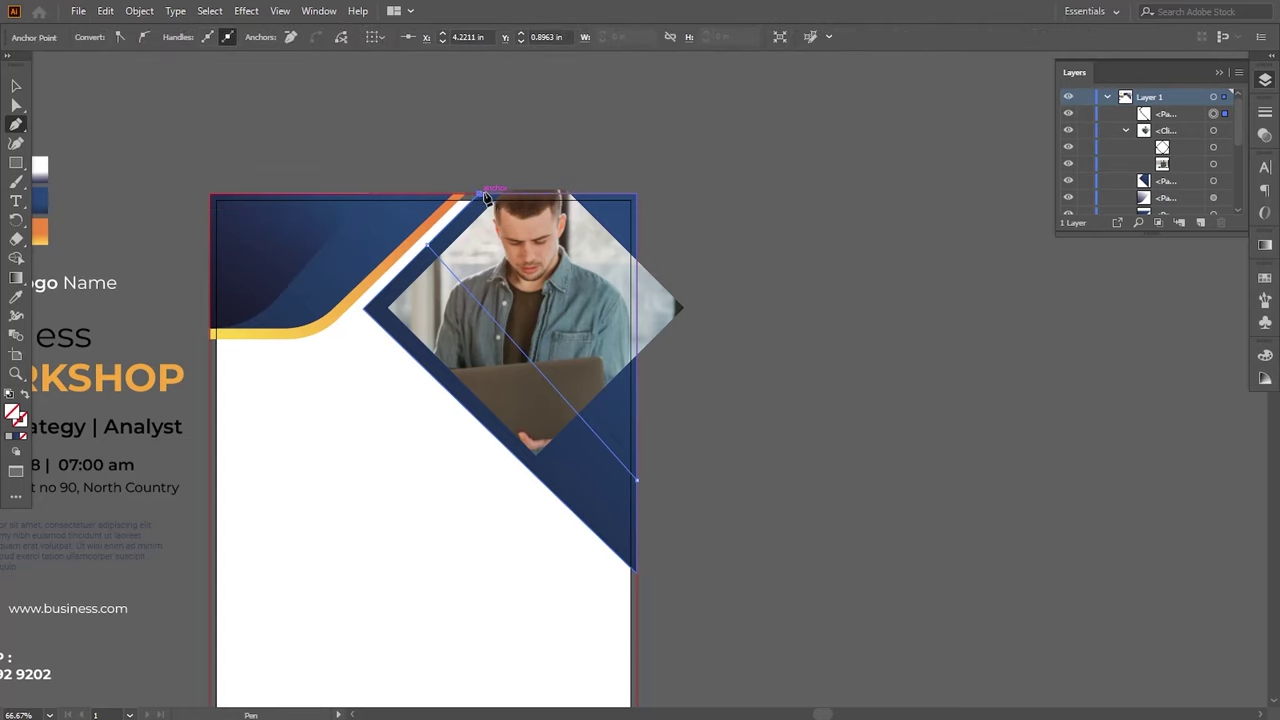
{"action": "left_click", "coordinate": [635, 194]}
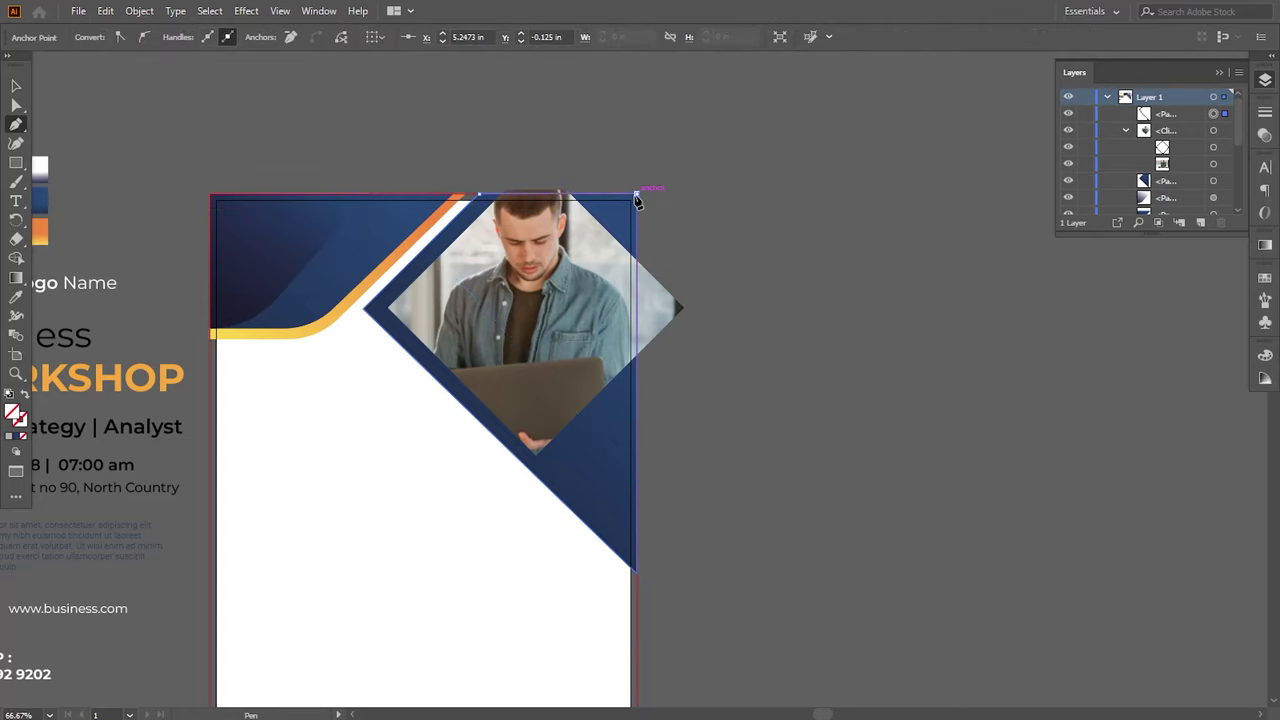
{"action": "left_click", "coordinate": [636, 478]}
Step: Fill the triangle with the white-to-navy gradient and set it to Multiply blending
{"action": "left_click", "coordinate": [16, 297]}
{"action": "left_click", "coordinate": [40, 168]}
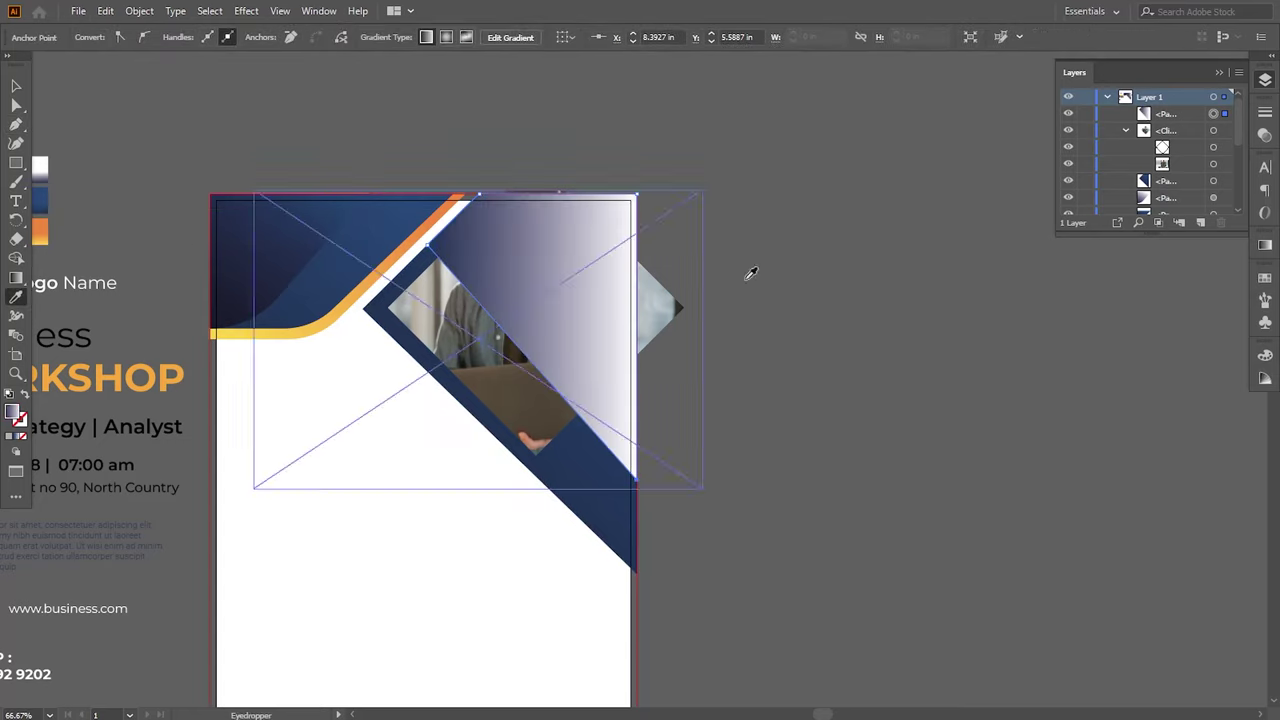
{"action": "left_click", "coordinate": [1219, 74]}
{"action": "left_click", "coordinate": [1265, 135]}
{"action": "left_click", "coordinate": [1105, 129]}
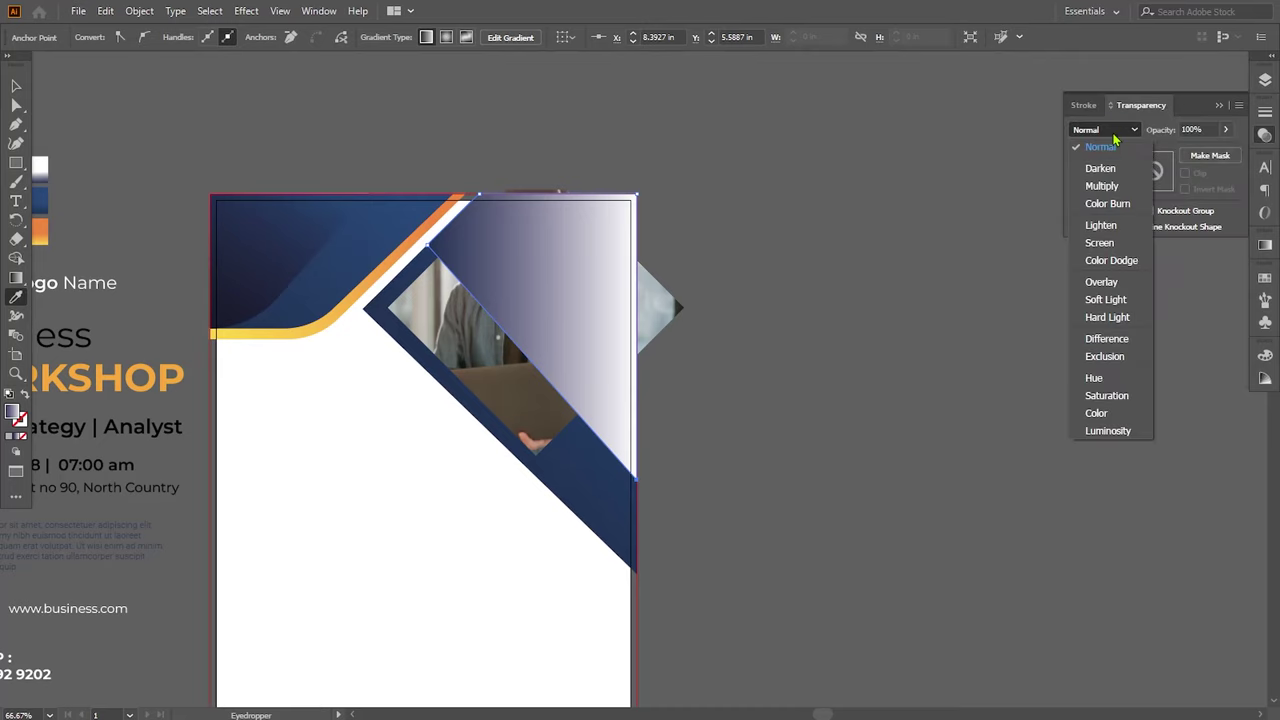
{"action": "left_click", "coordinate": [1088, 184]}
Step: Angle the triangle's gradient from lower right up toward the upper left
{"action": "left_click_drag", "start_coordinate": [176, 344], "coordinate": [229, 341]}
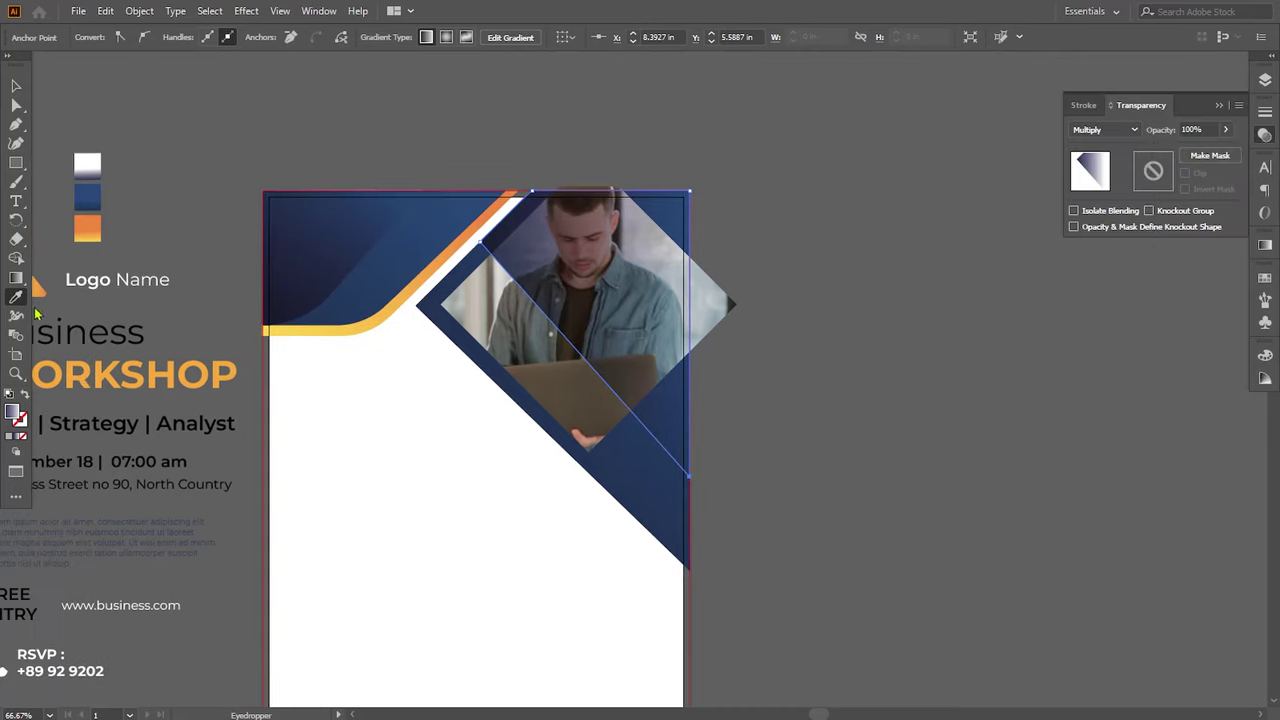
{"action": "left_click", "coordinate": [16, 280]}
{"action": "left_click_drag", "start_coordinate": [682, 432], "coordinate": [628, 340]}
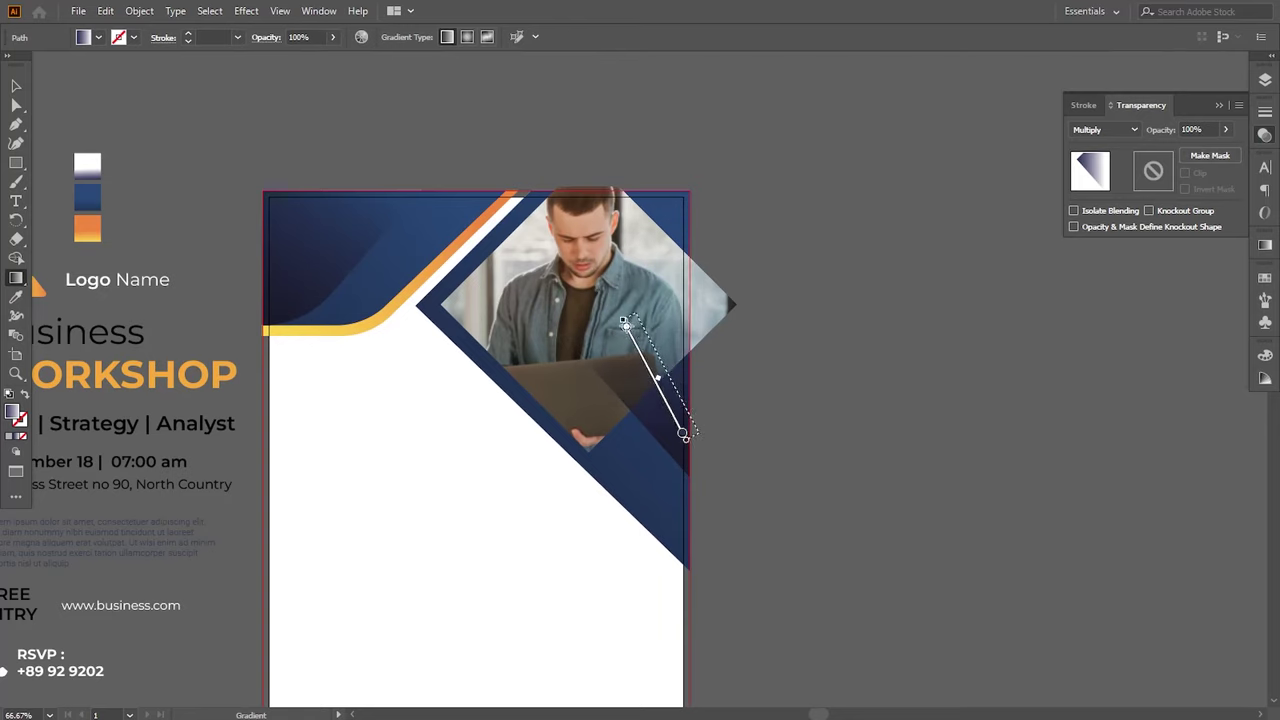
{"action": "left_click_drag", "start_coordinate": [628, 340], "coordinate": [596, 292]}
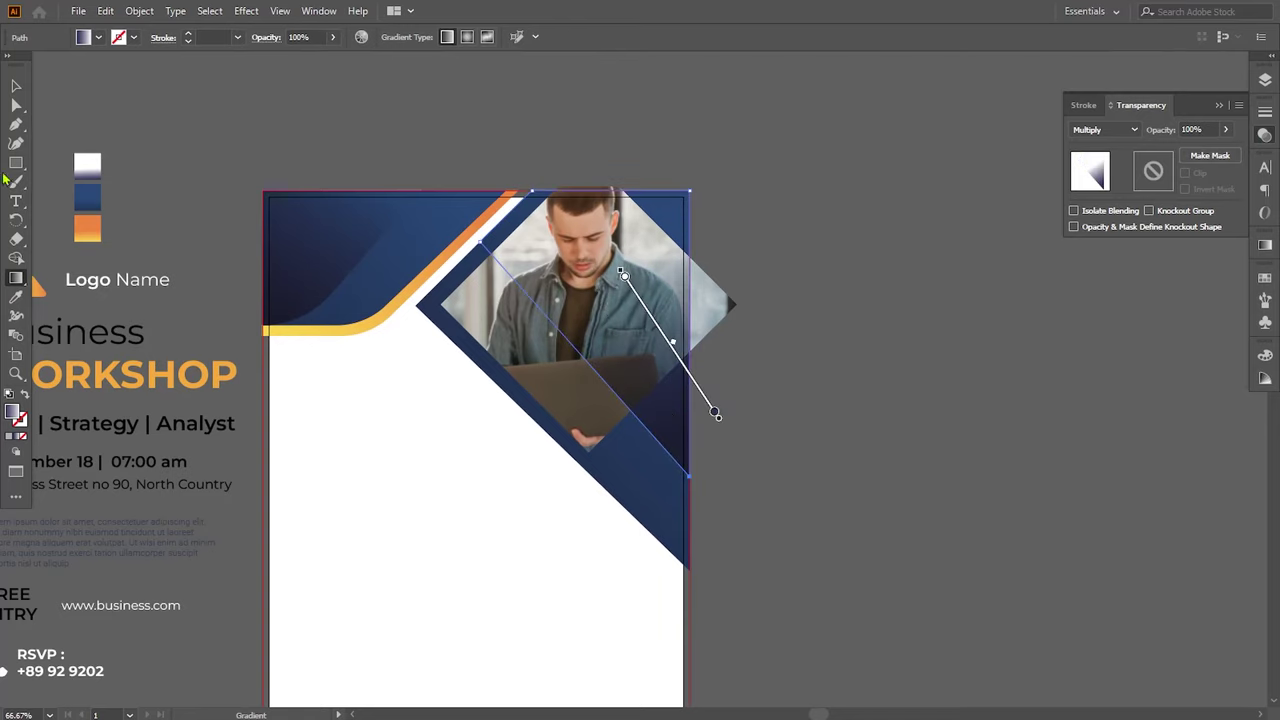
{"action": "left_click", "coordinate": [18, 88]}
{"action": "left_click", "coordinate": [260, 215]}
{"action": "scroll", "coordinate": [770, 498], "scroll_direction": "left", "scroll_amount": 1}
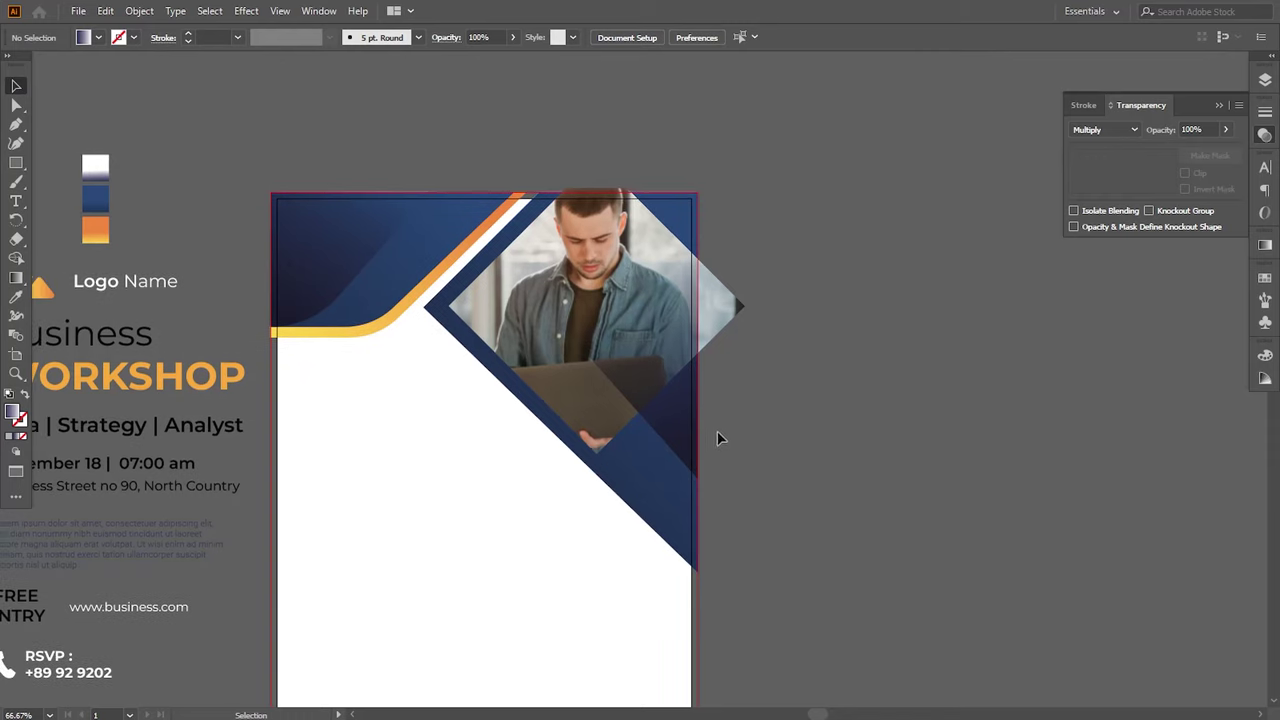
Step: Reposition the photo frame's gradient so it sits over the photo's middle
{"action": "left_click", "coordinate": [677, 429]}
{"action": "key", "text": "g"}
{"action": "left_click_drag", "start_coordinate": [608, 410], "coordinate": [652, 333]}
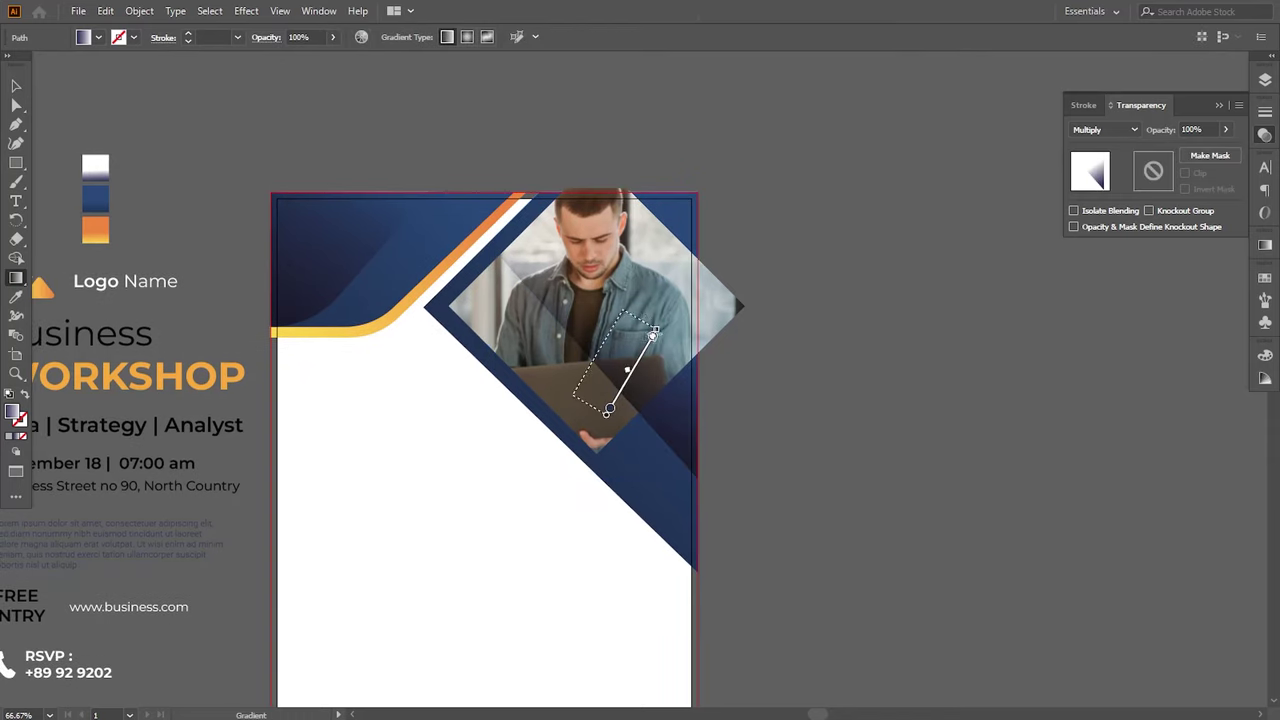
{"action": "left_click_drag", "start_coordinate": [648, 437], "coordinate": [690, 369]}
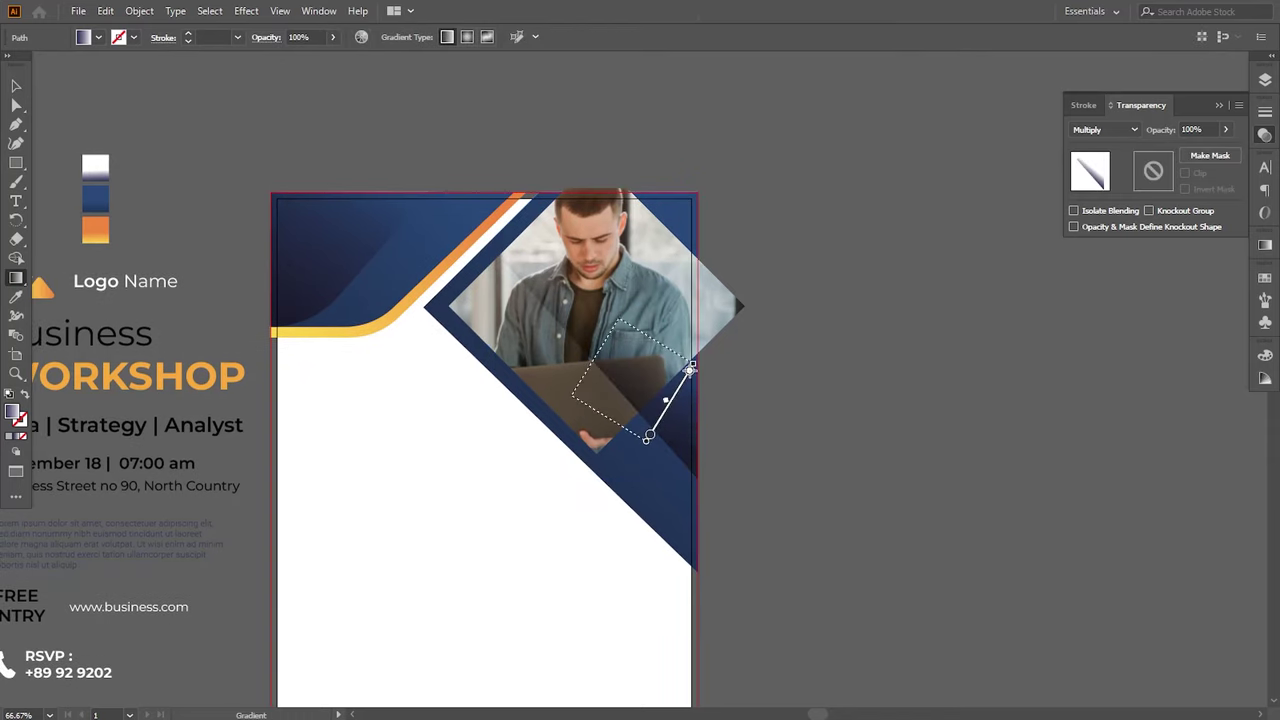
{"action": "left_click_drag", "start_coordinate": [574, 409], "coordinate": [607, 322]}
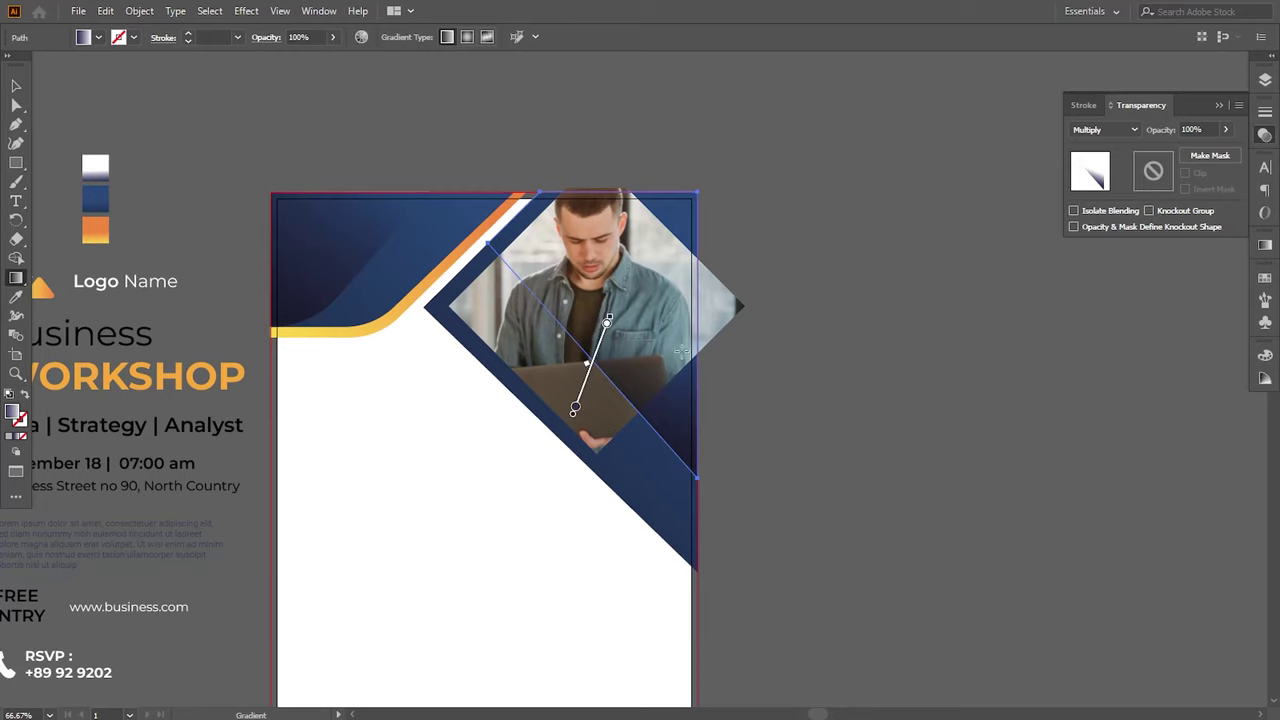
{"action": "left_click", "coordinate": [16, 86]}
{"action": "left_click", "coordinate": [195, 196]}
Step: Move the band's corner points so its diagonal edge shifts up and right
{"action": "left_click_drag", "start_coordinate": [843, 470], "coordinate": [796, 482]}
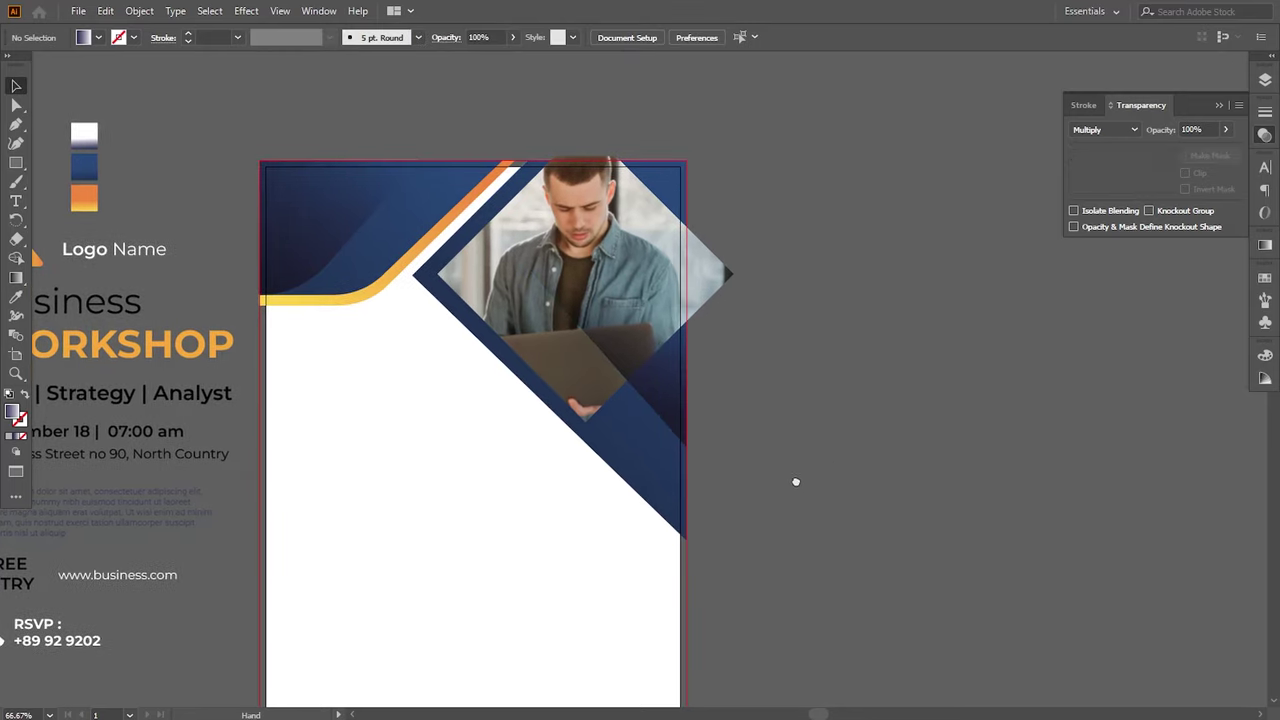
{"action": "left_click", "coordinate": [16, 105]}
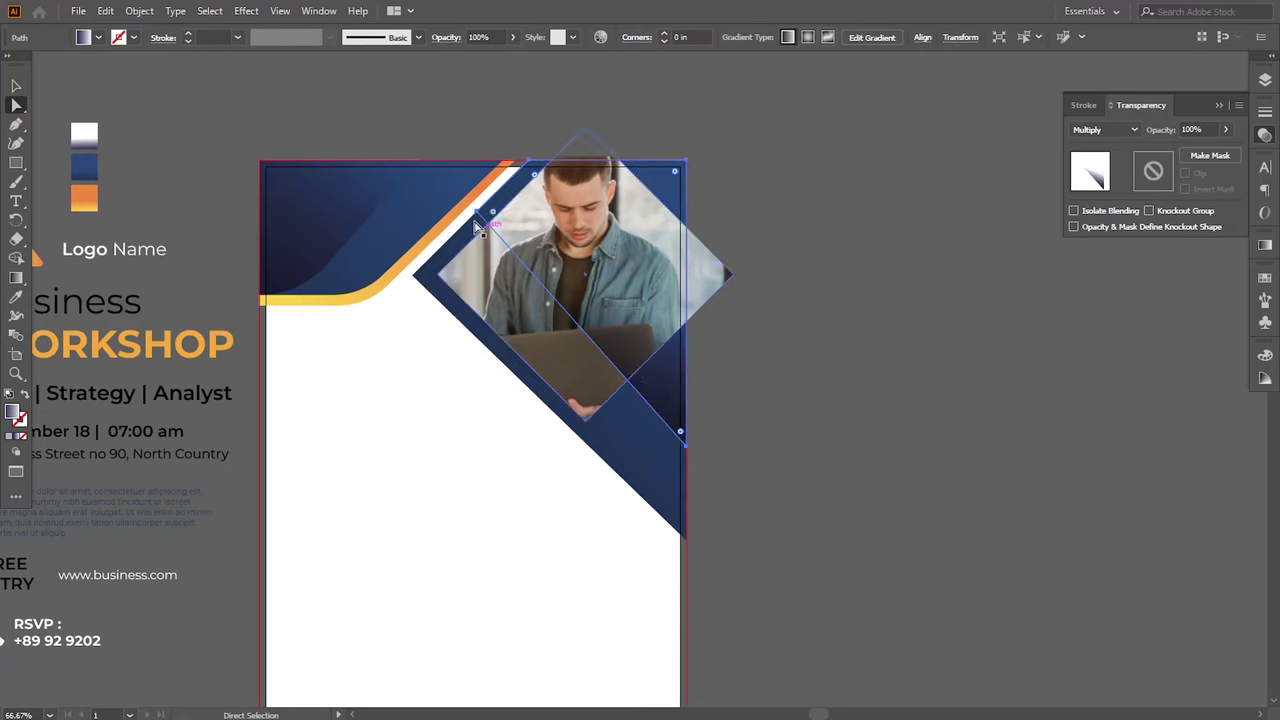
{"action": "left_click_drag", "start_coordinate": [476, 219], "coordinate": [458, 239]}
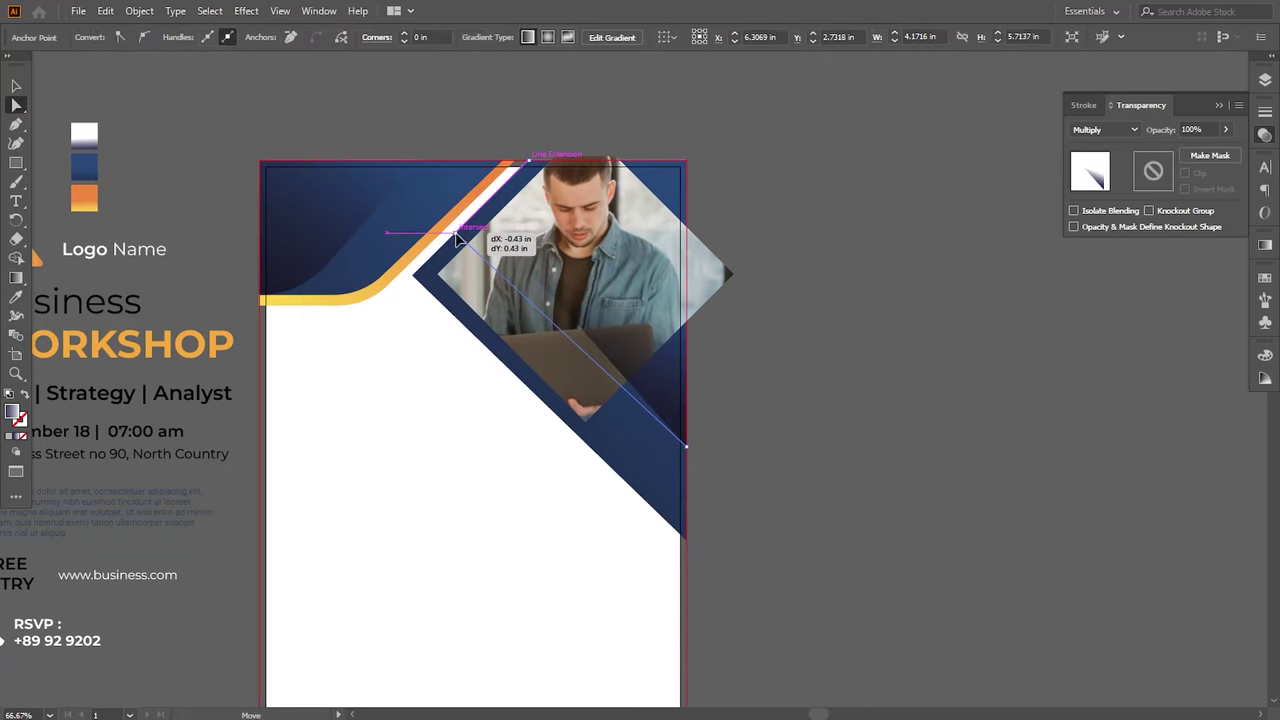
{"action": "left_click_drag", "start_coordinate": [686, 446], "coordinate": [679, 422]}
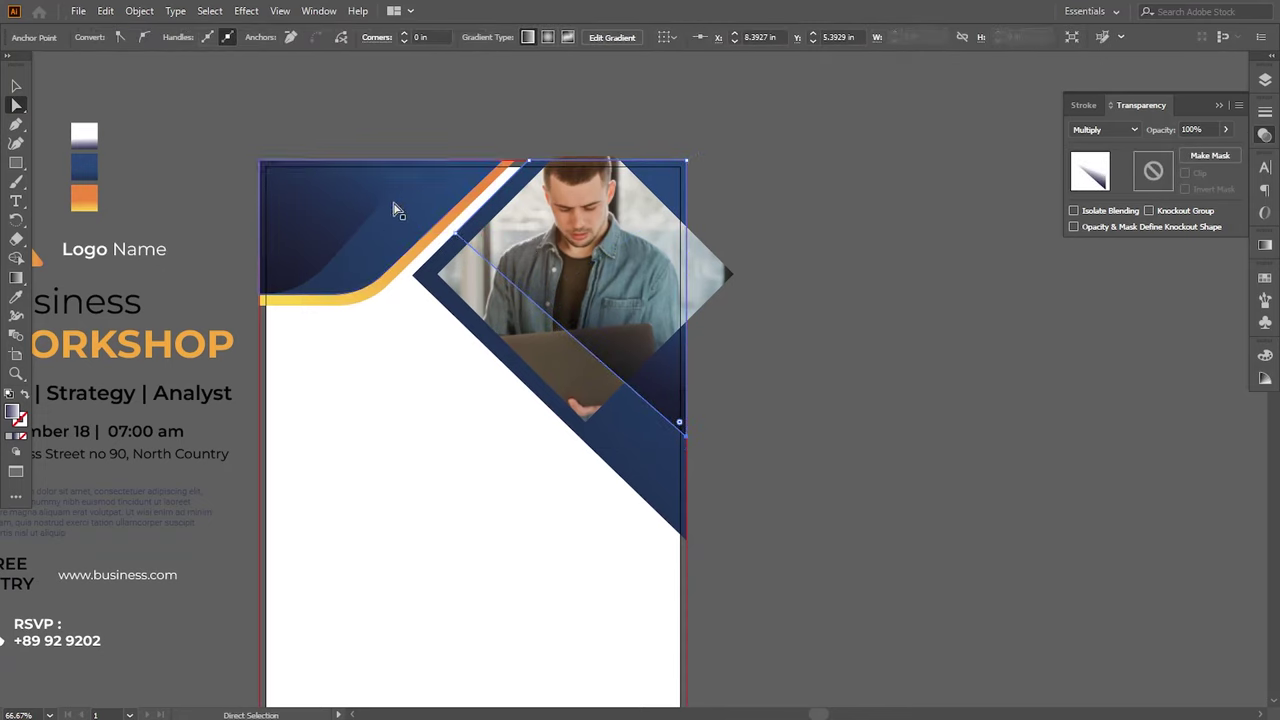
{"action": "left_click_drag", "start_coordinate": [457, 237], "coordinate": [468, 226]}
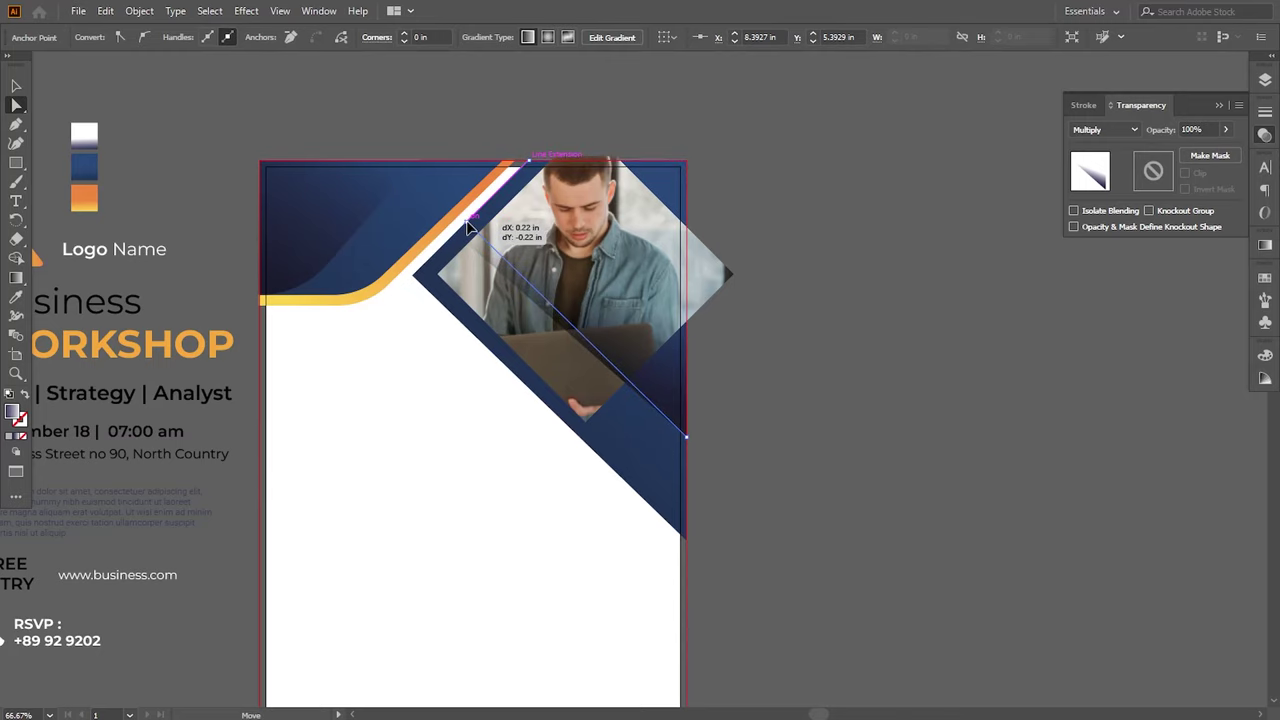
{"action": "left_click", "coordinate": [803, 409]}
{"action": "left_click_drag", "start_coordinate": [784, 547], "coordinate": [754, 512]}
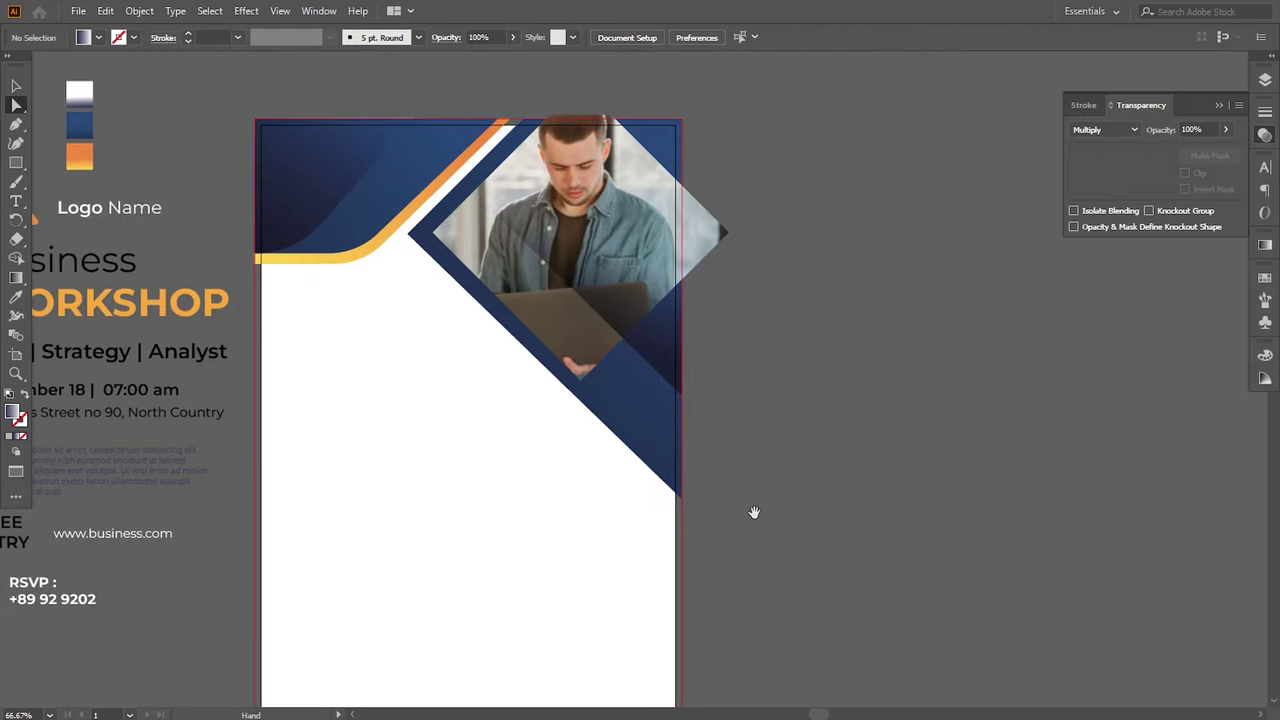
Step: Pen-draw a diagonal line from the navy band's right edge down to the lower left
{"action": "left_click", "coordinate": [17, 126]}
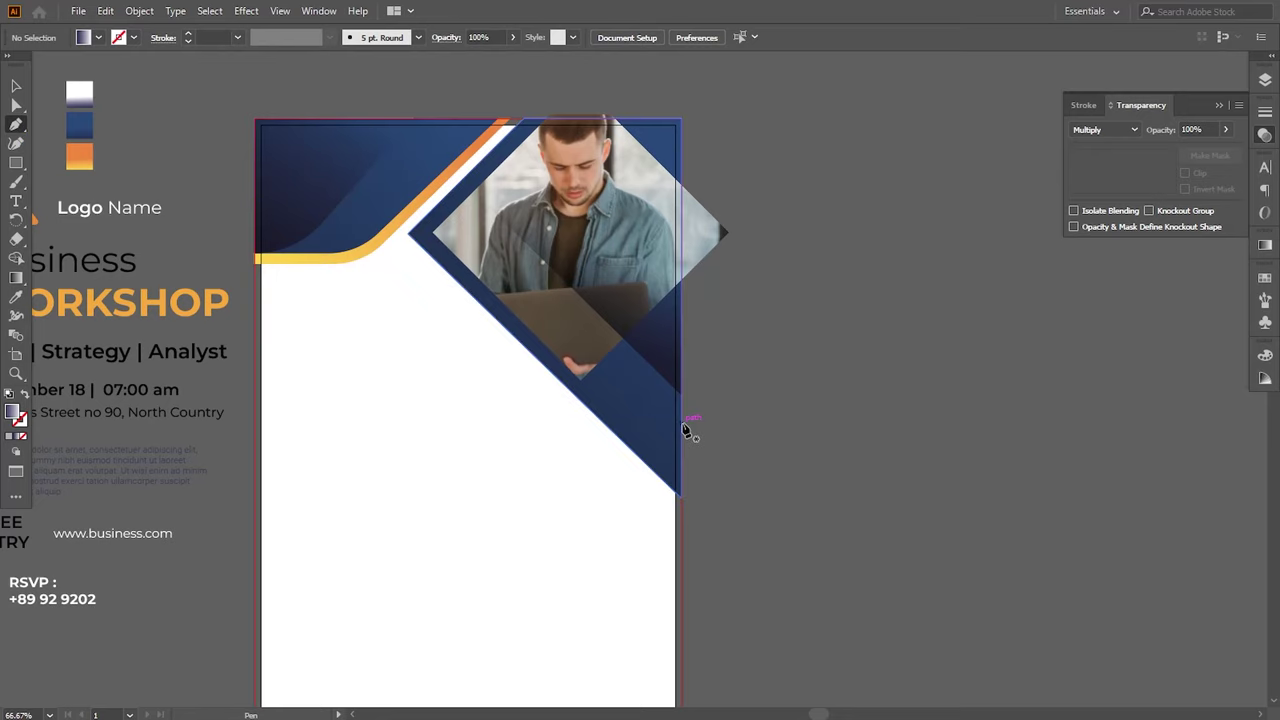
{"action": "left_click", "coordinate": [681, 426]}
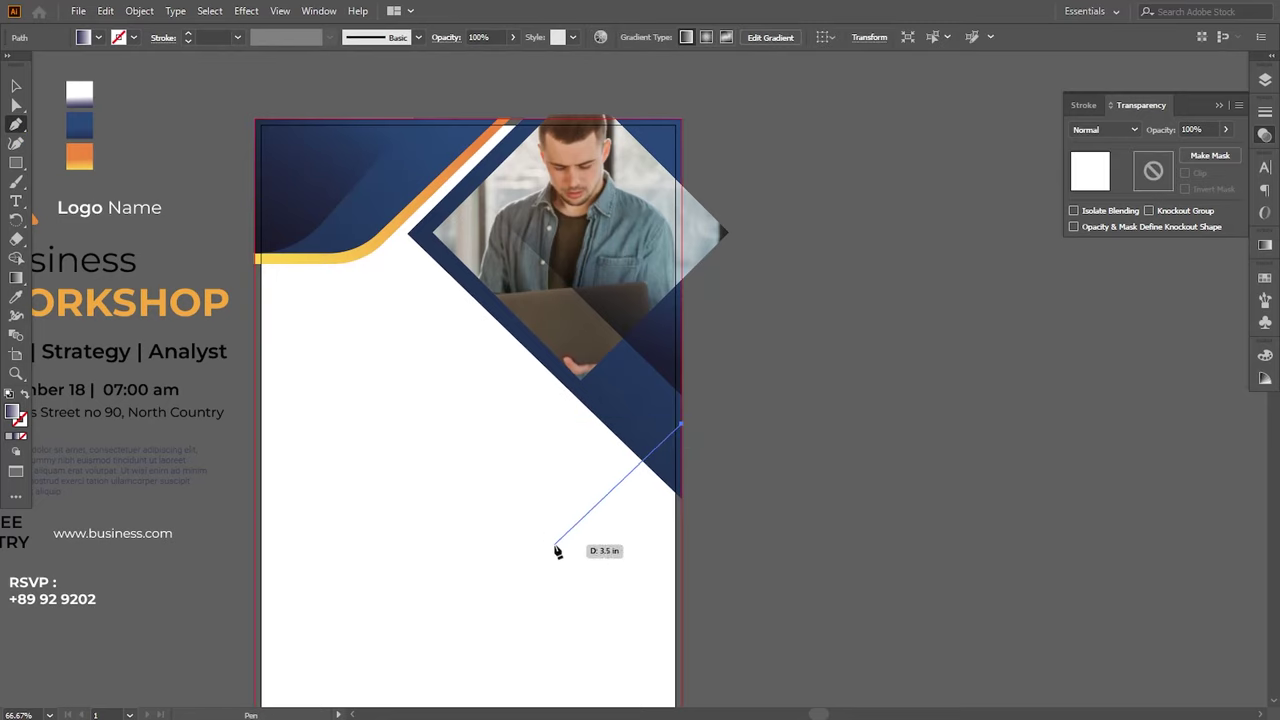
{"action": "left_click", "coordinate": [555, 545]}
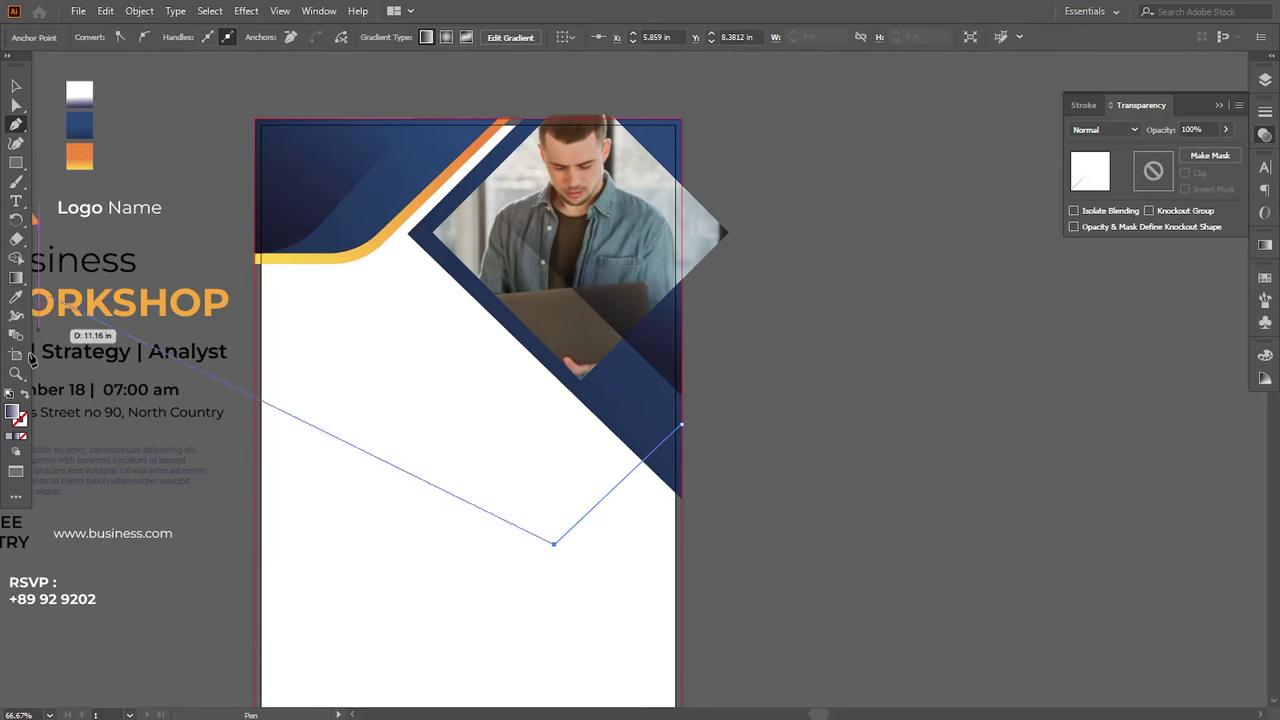
{"action": "left_click", "coordinate": [16, 86]}
{"action": "left_click", "coordinate": [633, 514]}
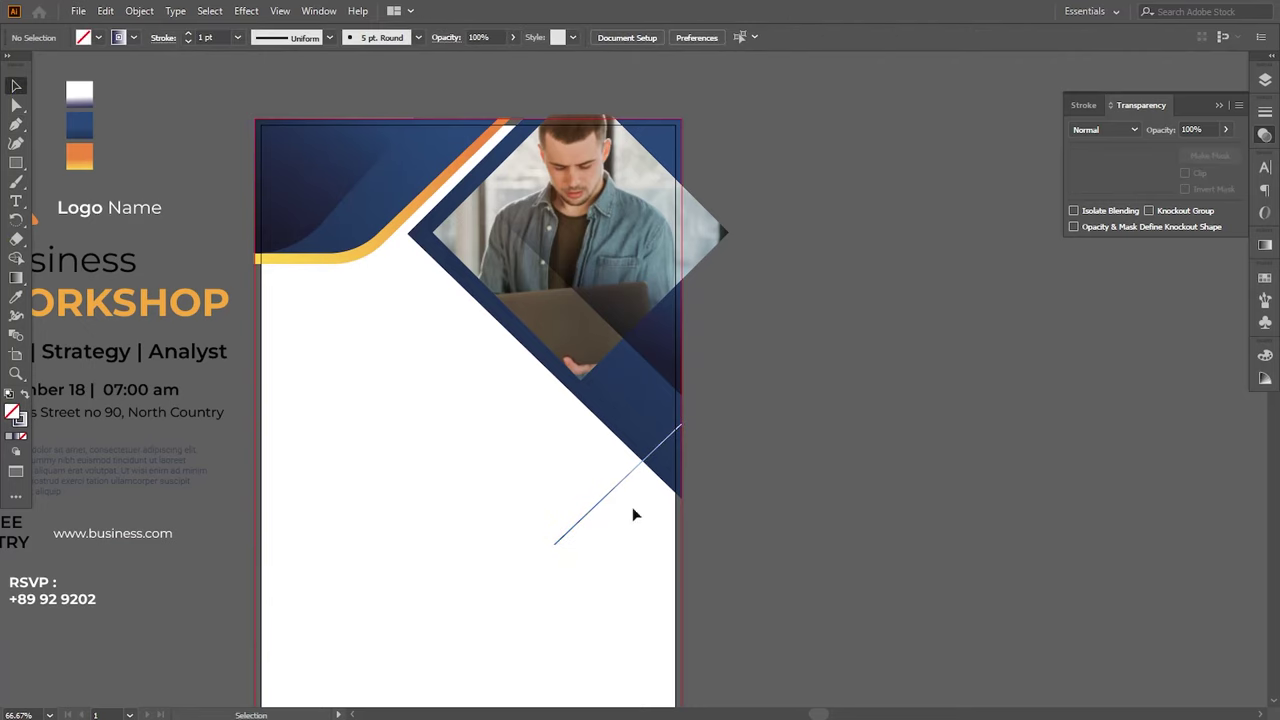
Step: Set the diagonal line's stroke weight to 10 pt
{"action": "left_click", "coordinate": [613, 495]}
{"action": "left_click", "coordinate": [237, 37]}
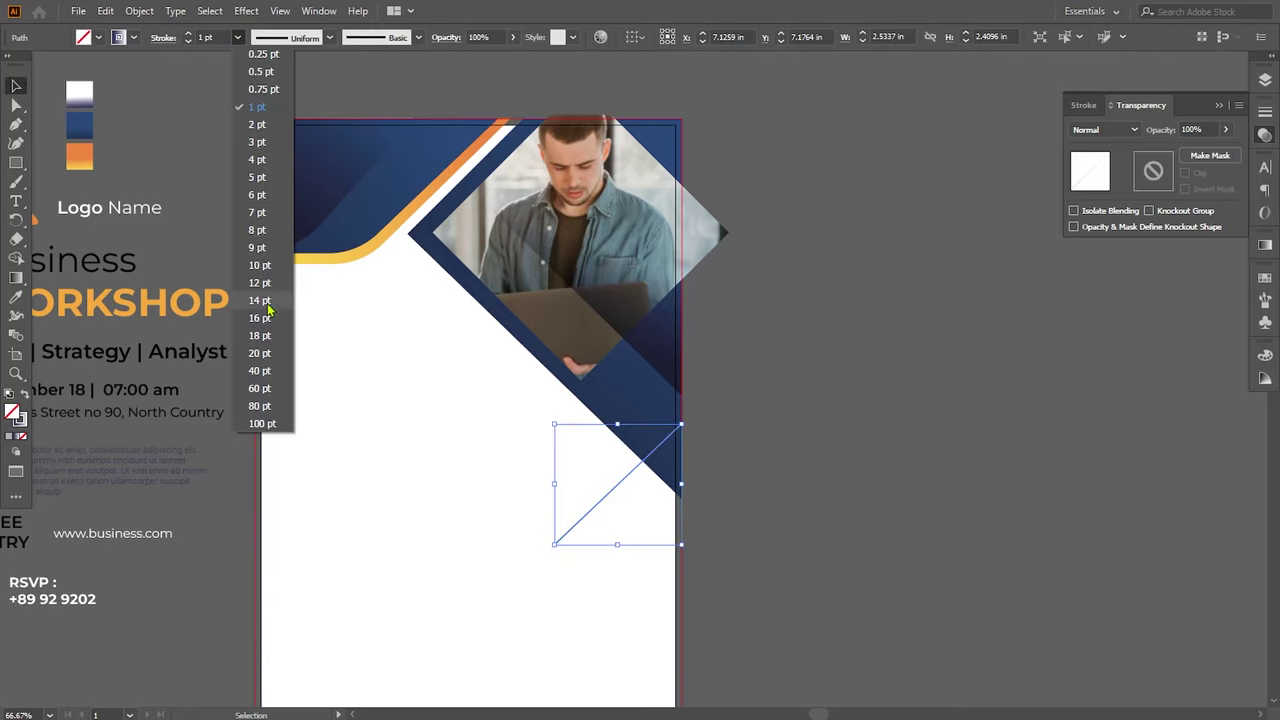
{"action": "left_click", "coordinate": [257, 353]}
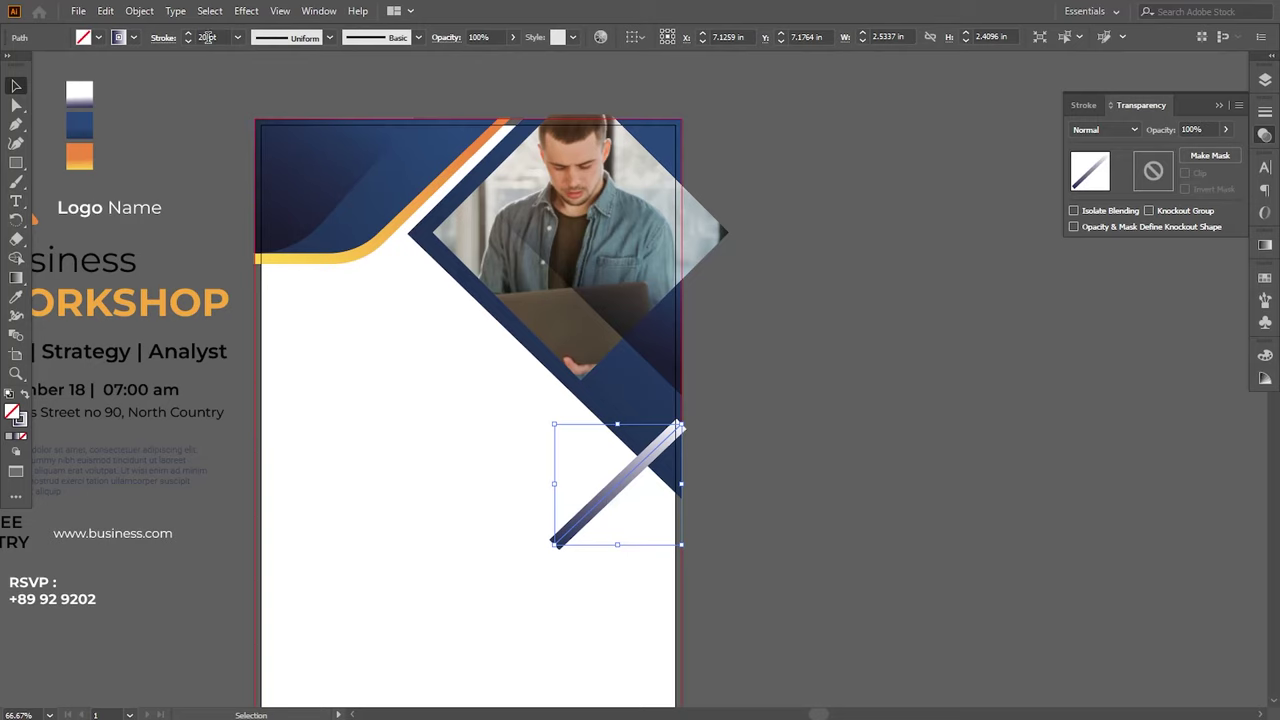
{"action": "left_click", "coordinate": [207, 37]}
{"action": "type", "text": "13"}
{"action": "key", "text": "Return"}
{"action": "key", "text": "Down"}
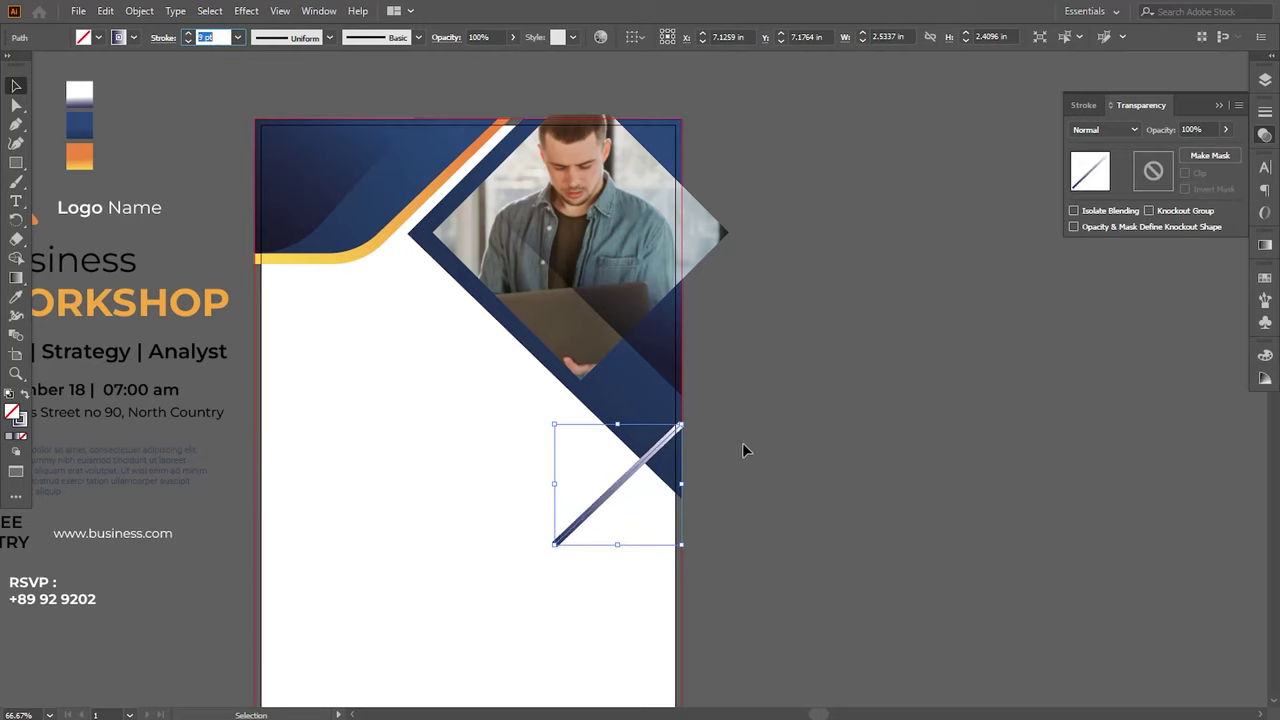
{"action": "key", "text": "Down"}
{"action": "left_click", "coordinate": [742, 442]}
Step: Nudge the stripe slightly up and to the right
{"action": "left_click_drag", "start_coordinate": [630, 483], "coordinate": [638, 478]}
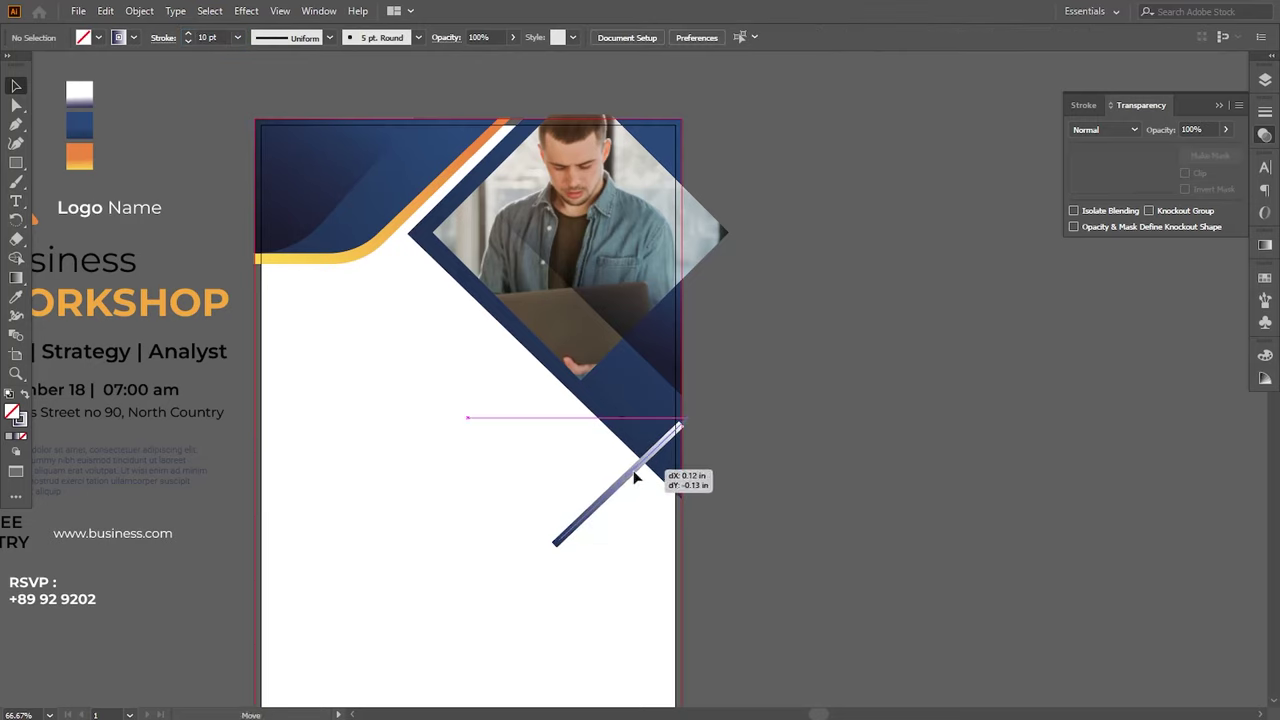
{"action": "left_click", "coordinate": [738, 521]}
{"action": "left_click_drag", "start_coordinate": [738, 521], "coordinate": [722, 501]}
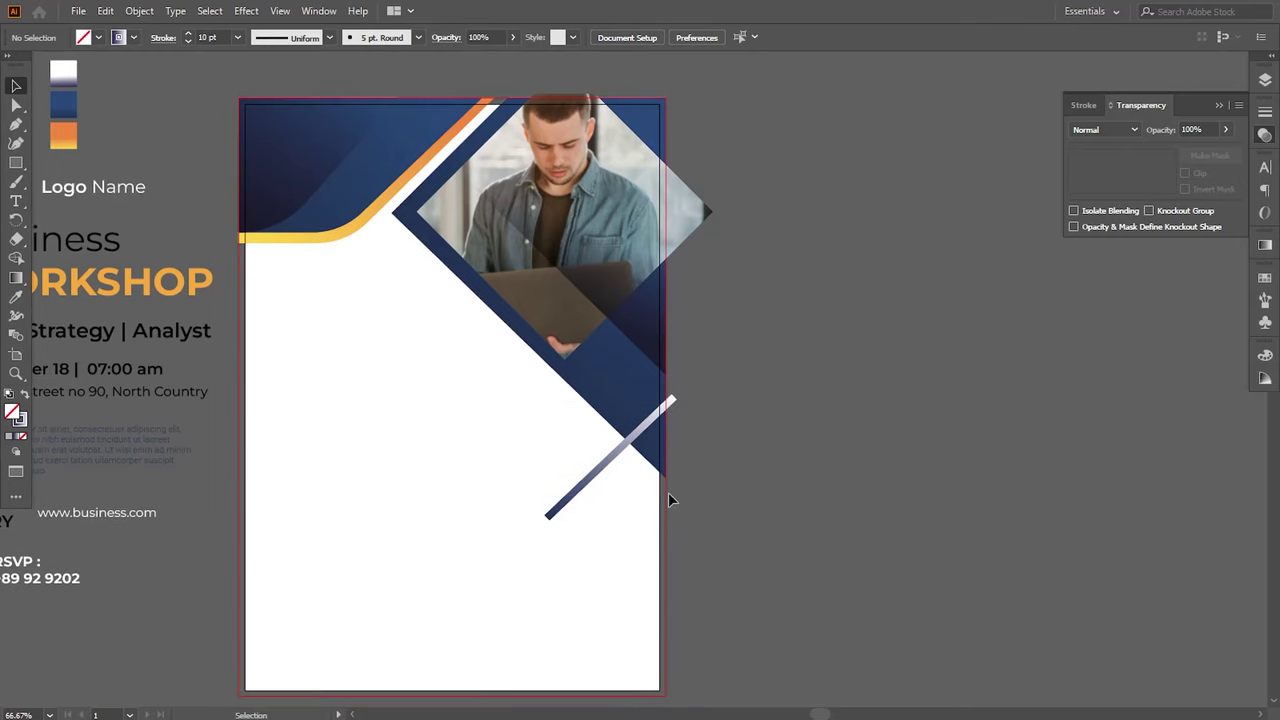
{"action": "left_click_drag", "start_coordinate": [732, 558], "coordinate": [725, 530]}
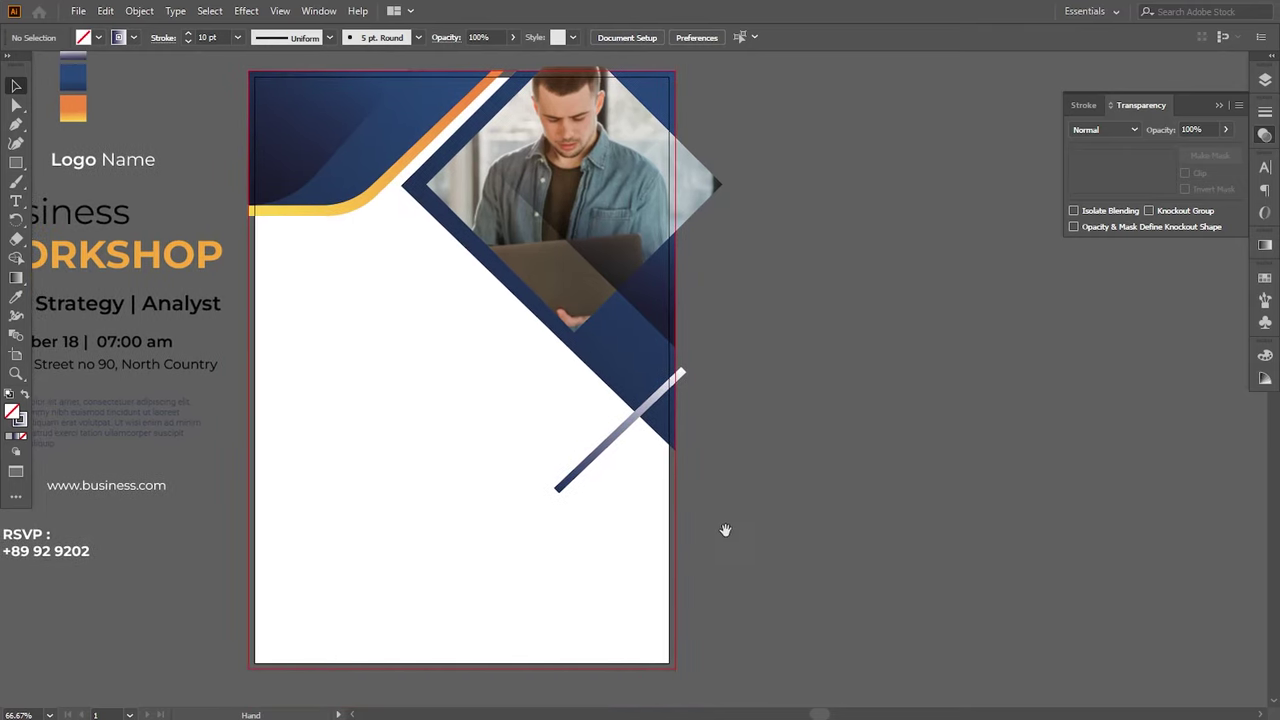
Step: Expand the stripe's stroke into a filled shape with Object > Expand
{"action": "left_click", "coordinate": [602, 452]}
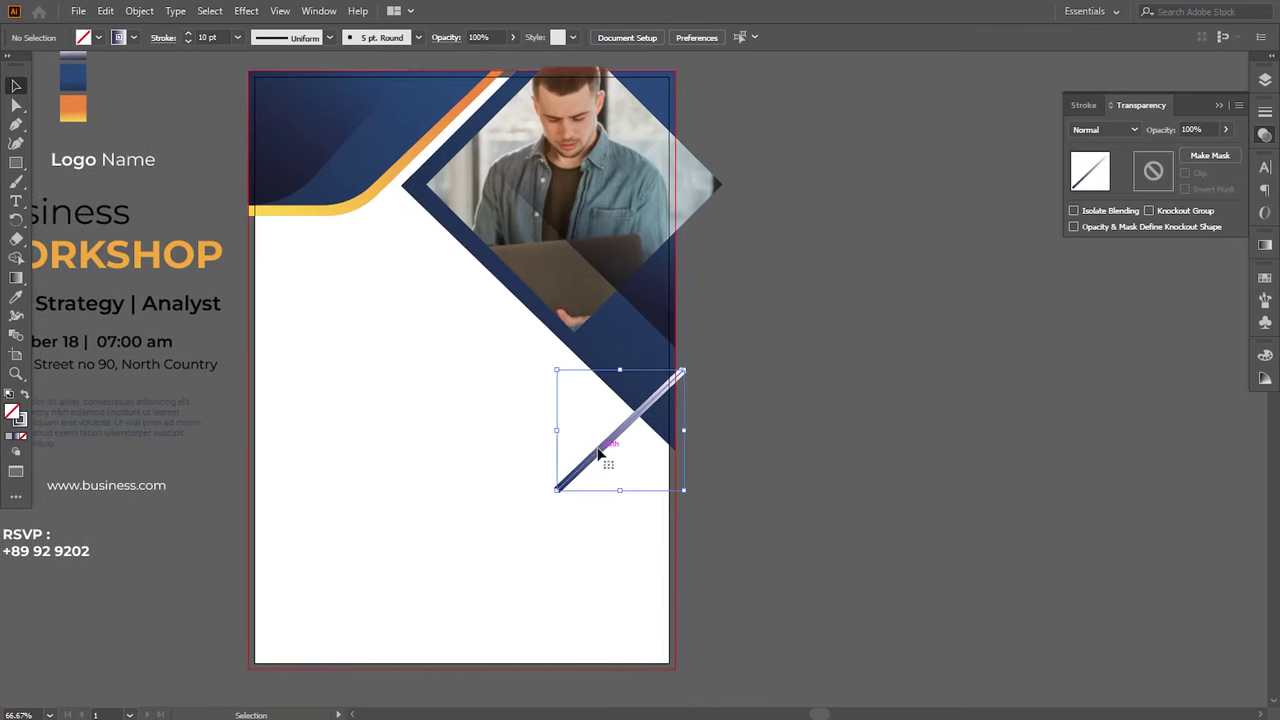
{"action": "left_click", "coordinate": [139, 10]}
{"action": "left_click", "coordinate": [160, 199]}
{"action": "left_click", "coordinate": [600, 459]}
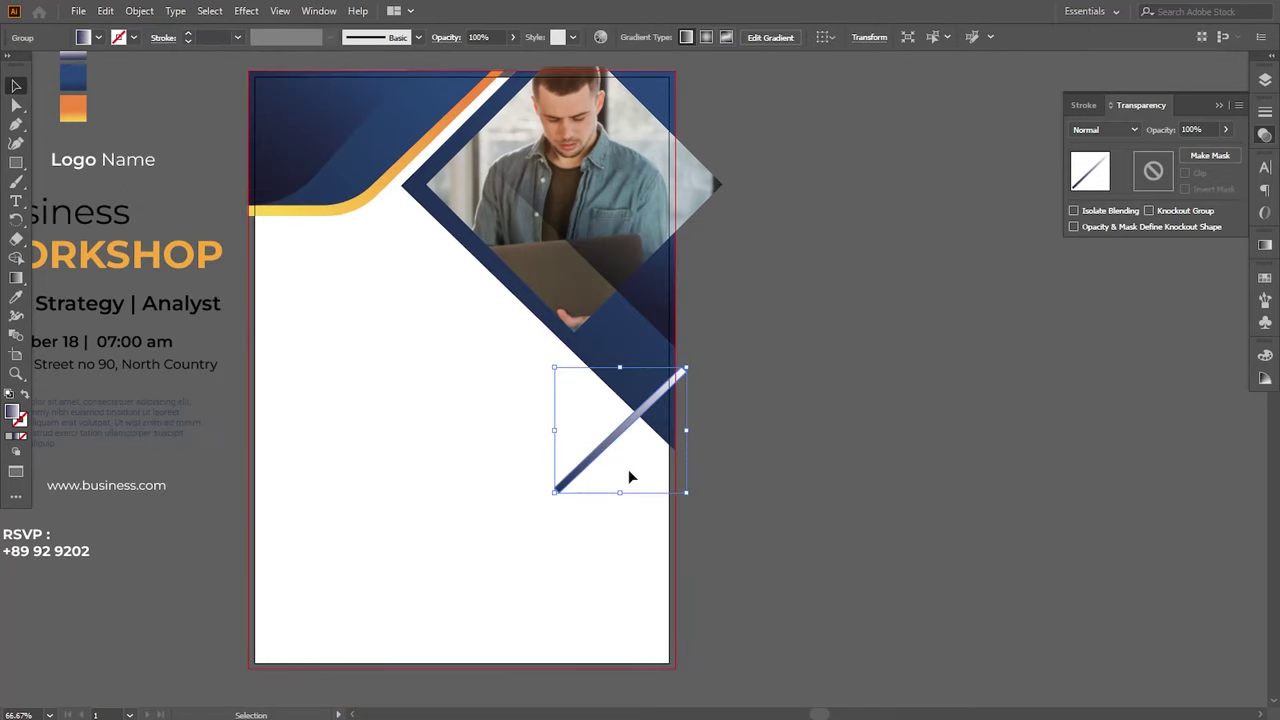
Step: Apply the orange gradient swatch to the stripe with the Eyedropper
{"action": "left_click", "coordinate": [15, 298]}
{"action": "left_click", "coordinate": [86, 110]}
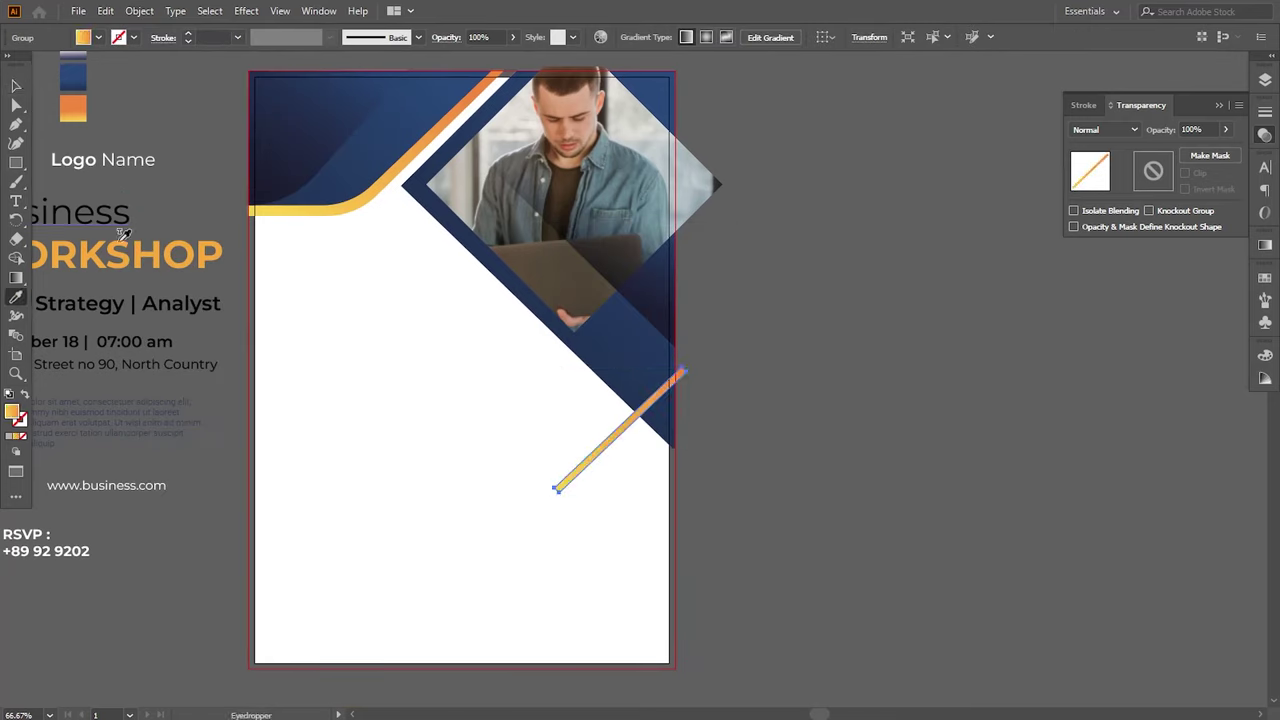
{"action": "left_click", "coordinate": [15, 279]}
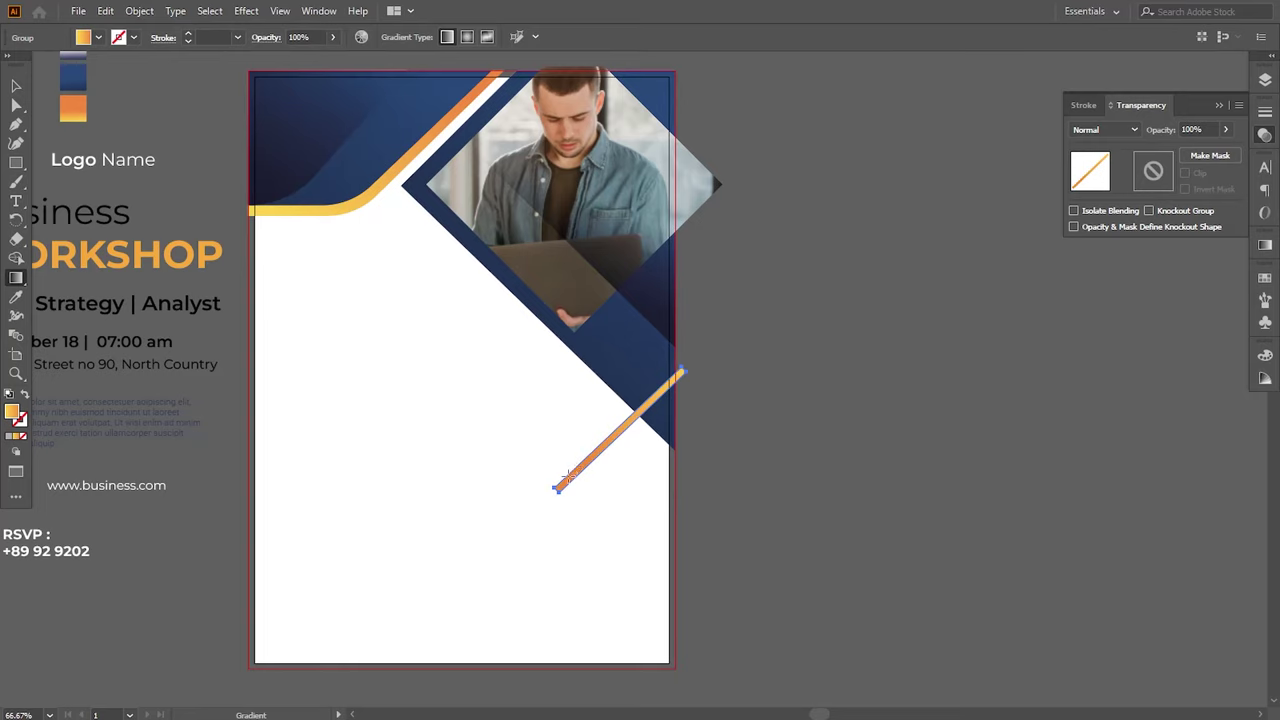
{"action": "left_click", "coordinate": [16, 85]}
{"action": "left_click", "coordinate": [196, 141]}
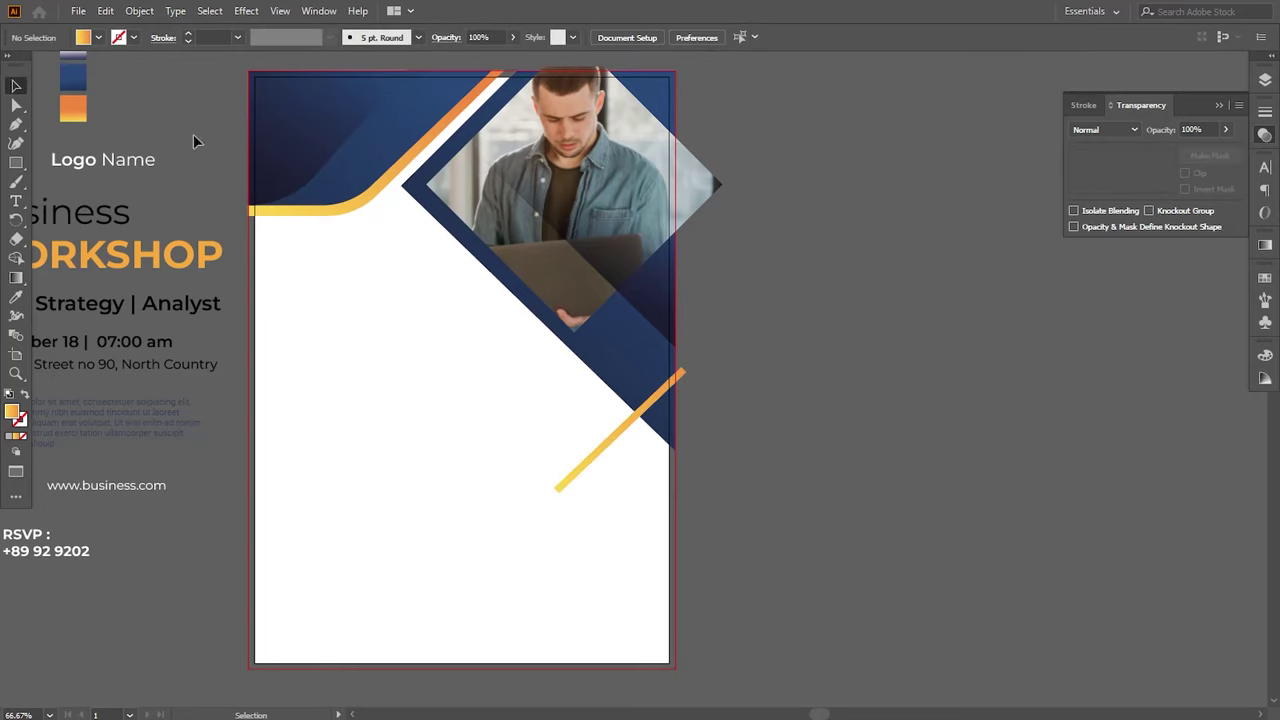
Step: Draw a closed triangle from the band's lower corner to the page's bottom-right corner
{"action": "left_click_drag", "start_coordinate": [868, 510], "coordinate": [867, 498]}
{"action": "key", "text": "p"}
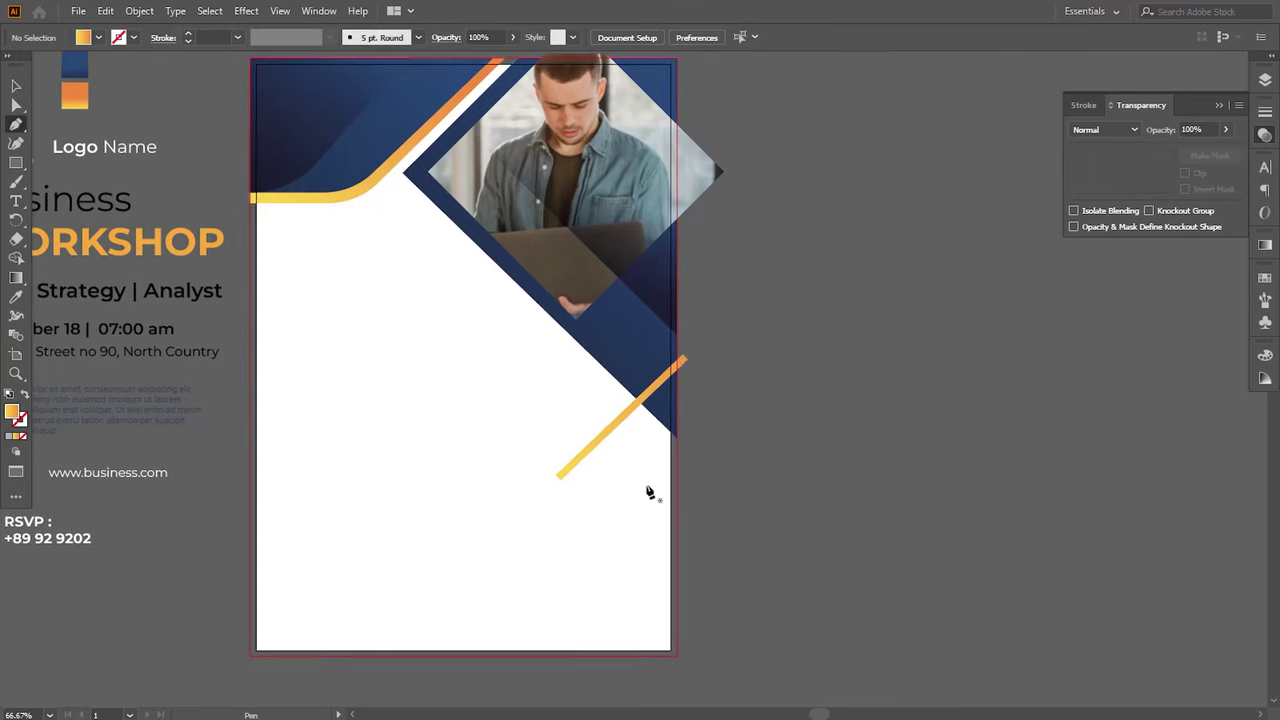
{"action": "left_click_drag", "start_coordinate": [651, 491], "coordinate": [664, 419]}
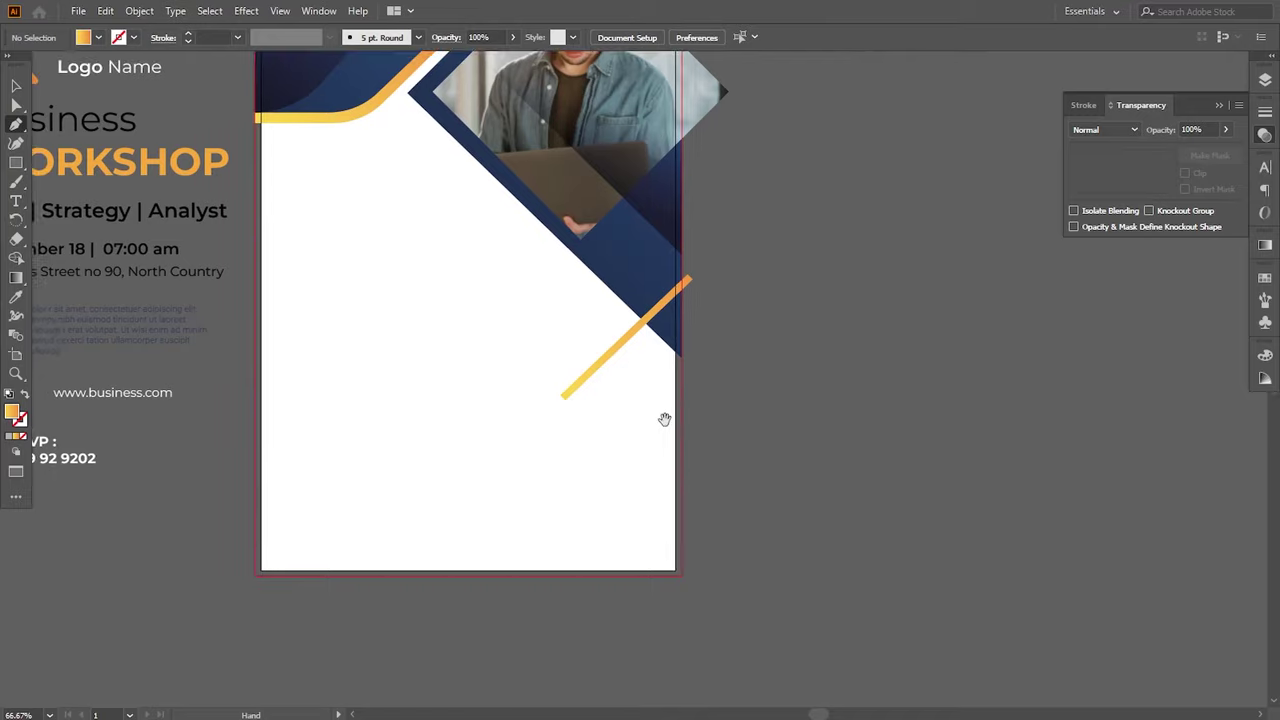
{"action": "left_click", "coordinate": [683, 344]}
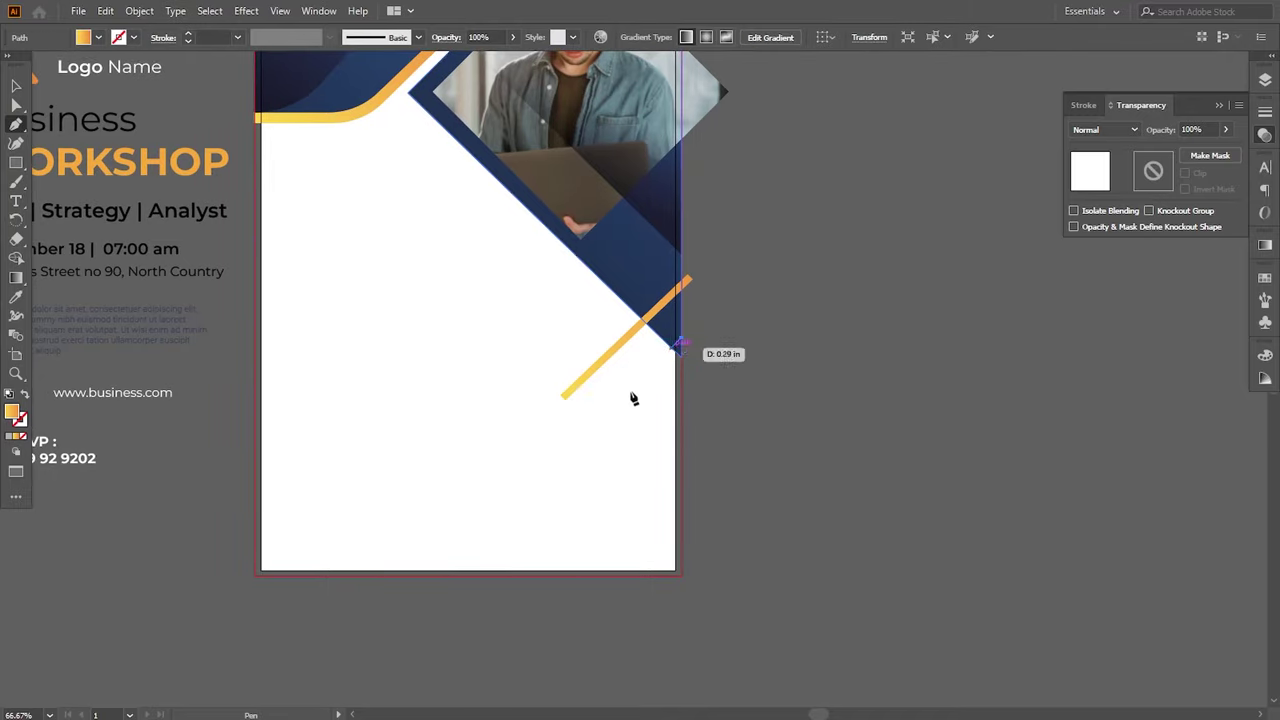
{"action": "left_click", "coordinate": [463, 573]}
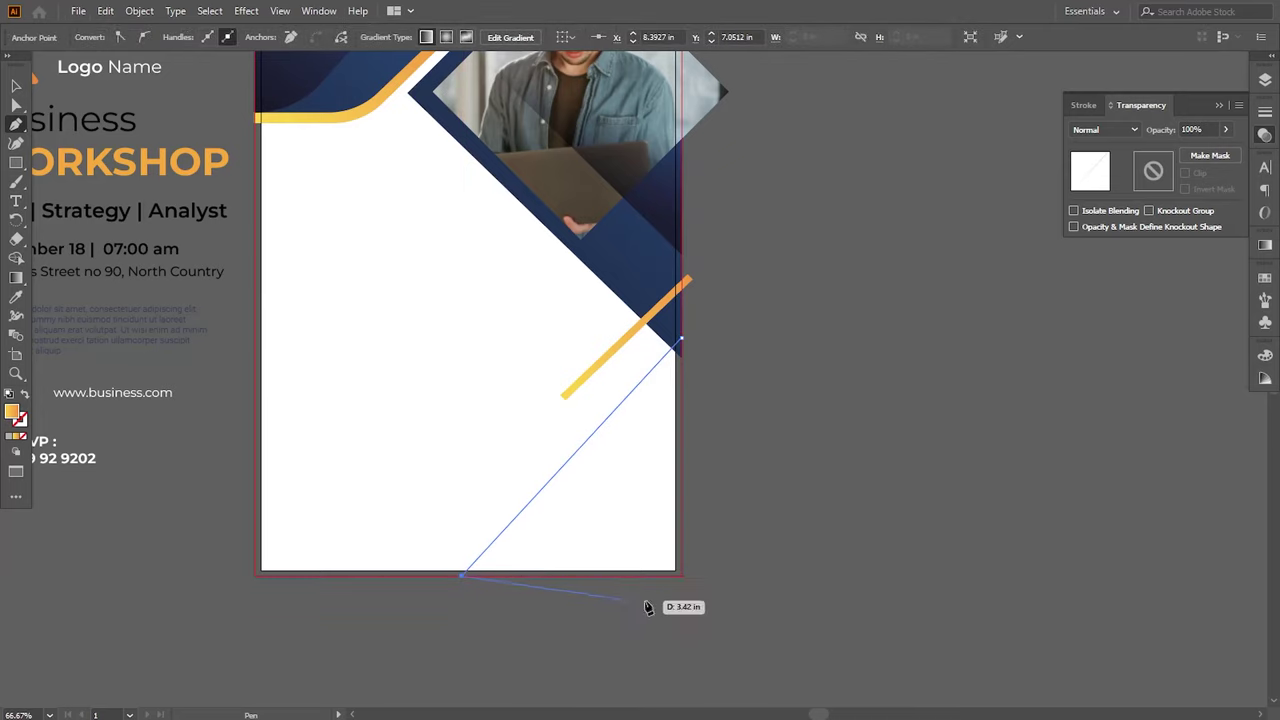
{"action": "left_click", "coordinate": [680, 572]}
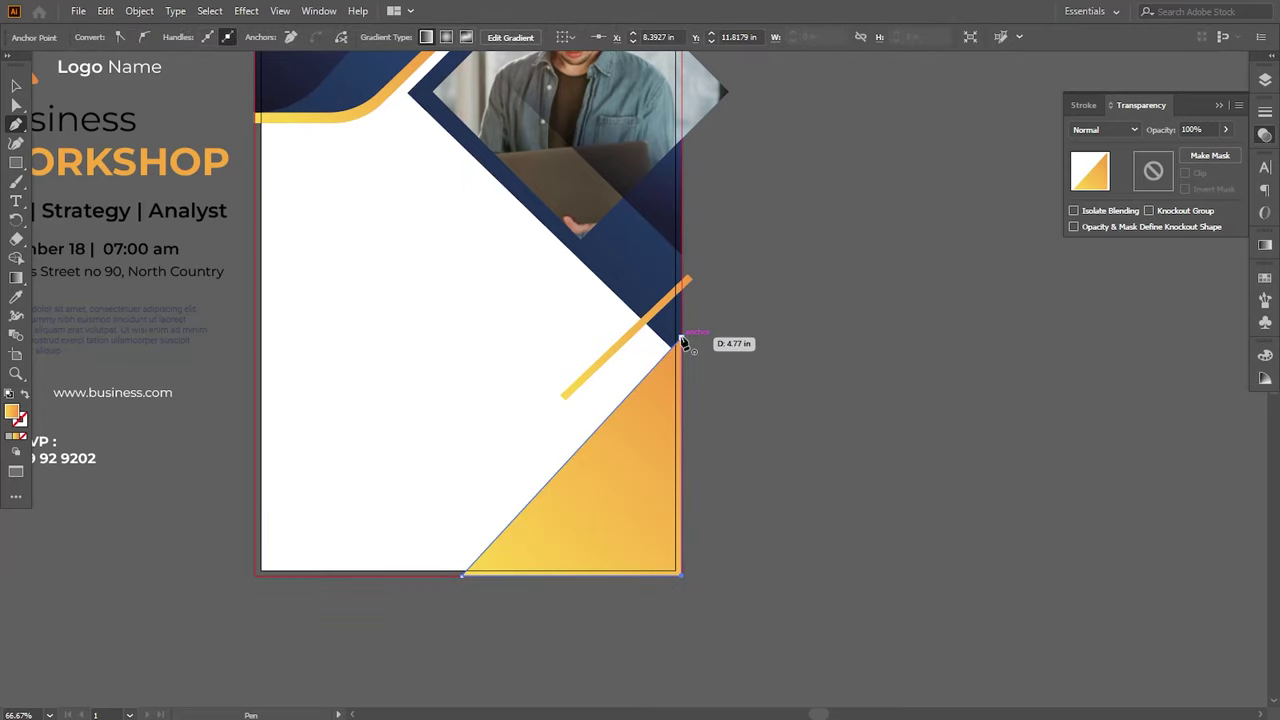
{"action": "left_click", "coordinate": [683, 344]}
Step: Move the triangle's bottom-left corner slightly left along the page's bottom edge
{"action": "left_click", "coordinate": [25, 113]}
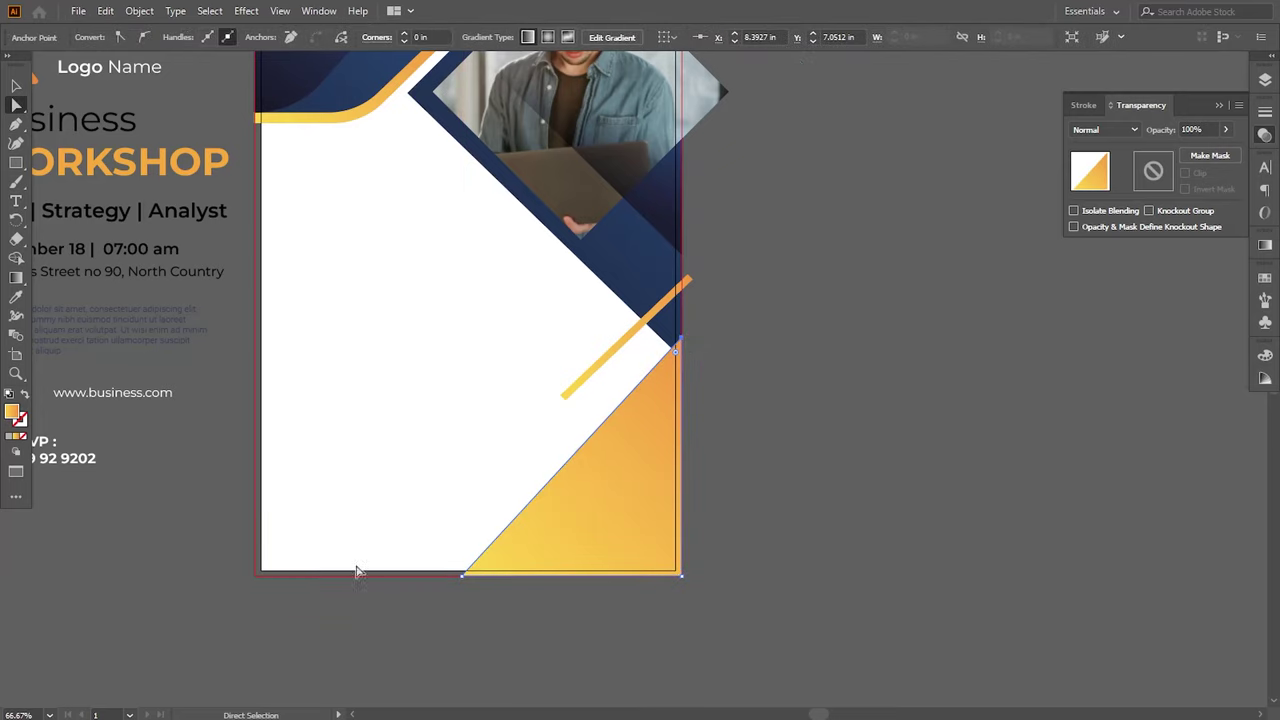
{"action": "left_click_drag", "start_coordinate": [463, 574], "coordinate": [451, 574]}
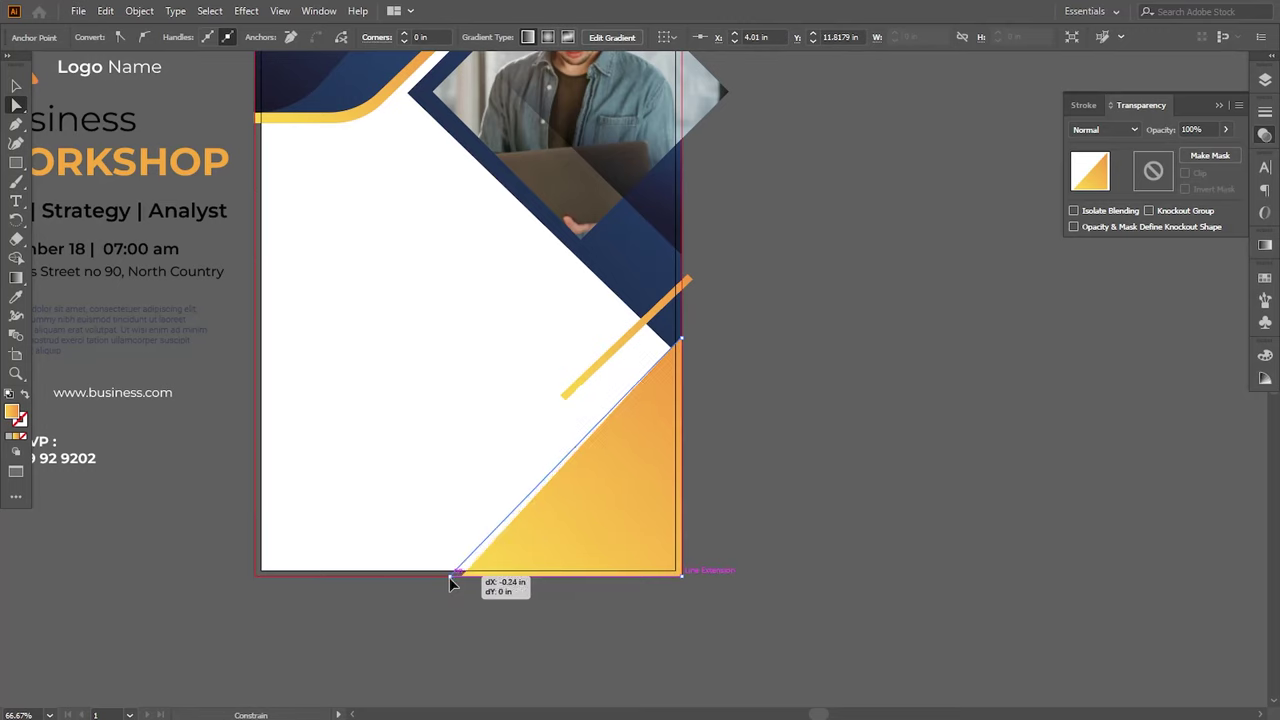
{"action": "left_click", "coordinate": [487, 614]}
Step: Fill the triangle with the navy colour sampled from the band
{"action": "left_click", "coordinate": [546, 540]}
{"action": "key", "text": "i"}
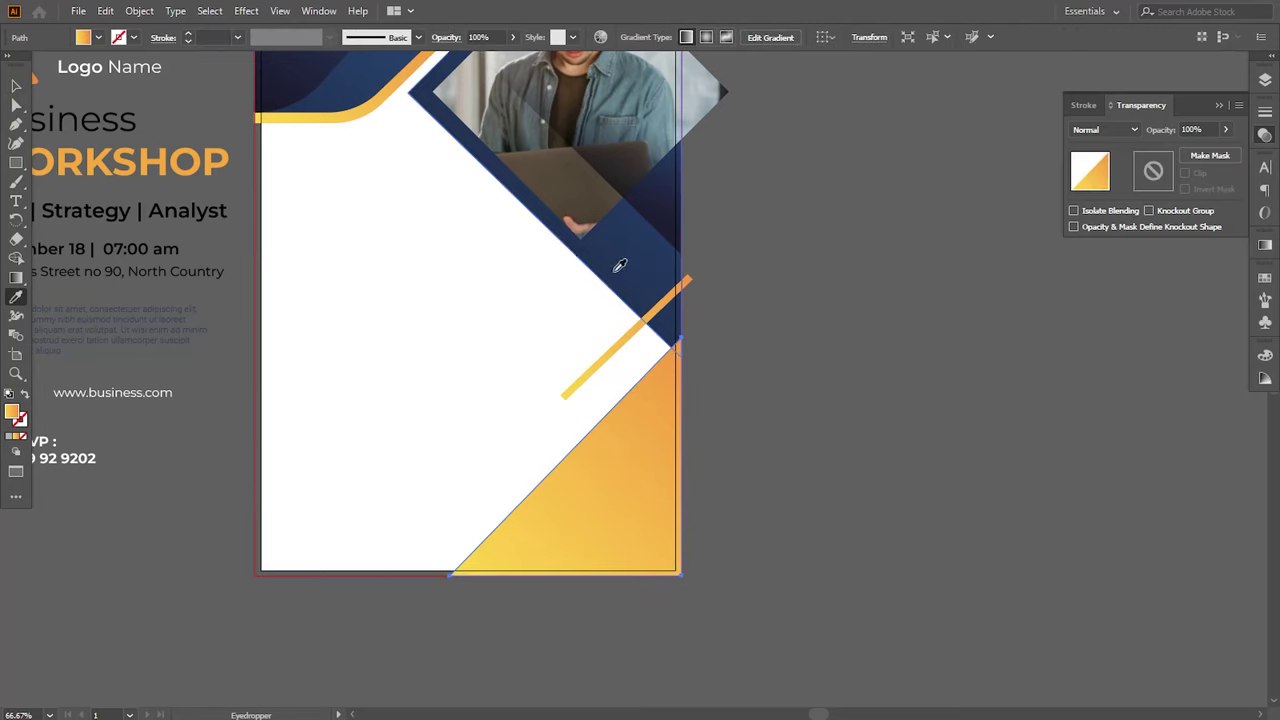
{"action": "left_click_drag", "start_coordinate": [447, 133], "coordinate": [485, 260]}
{"action": "left_click", "coordinate": [443, 177]}
{"action": "left_click", "coordinate": [16, 86]}
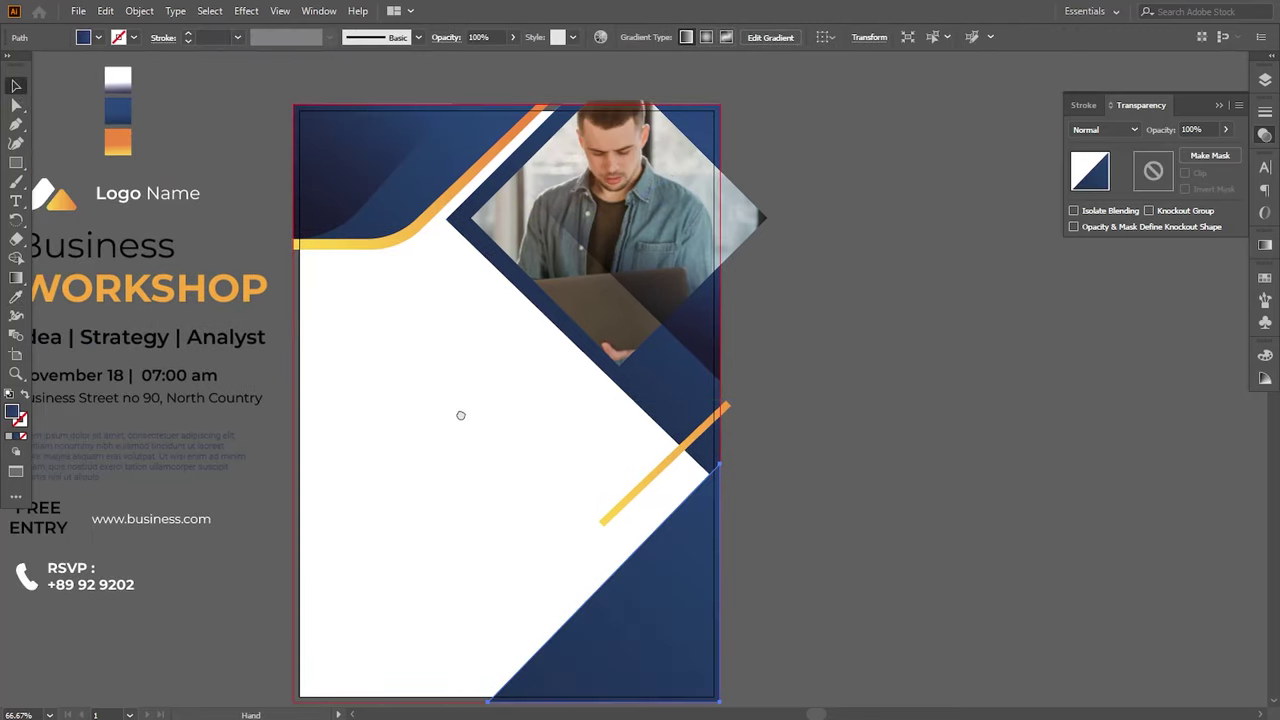
Step: Draw a small triangle on the right edge and nudge its left point up-right
{"action": "left_click", "coordinate": [640, 600]}
{"action": "left_click", "coordinate": [782, 487]}
{"action": "key", "text": "p"}
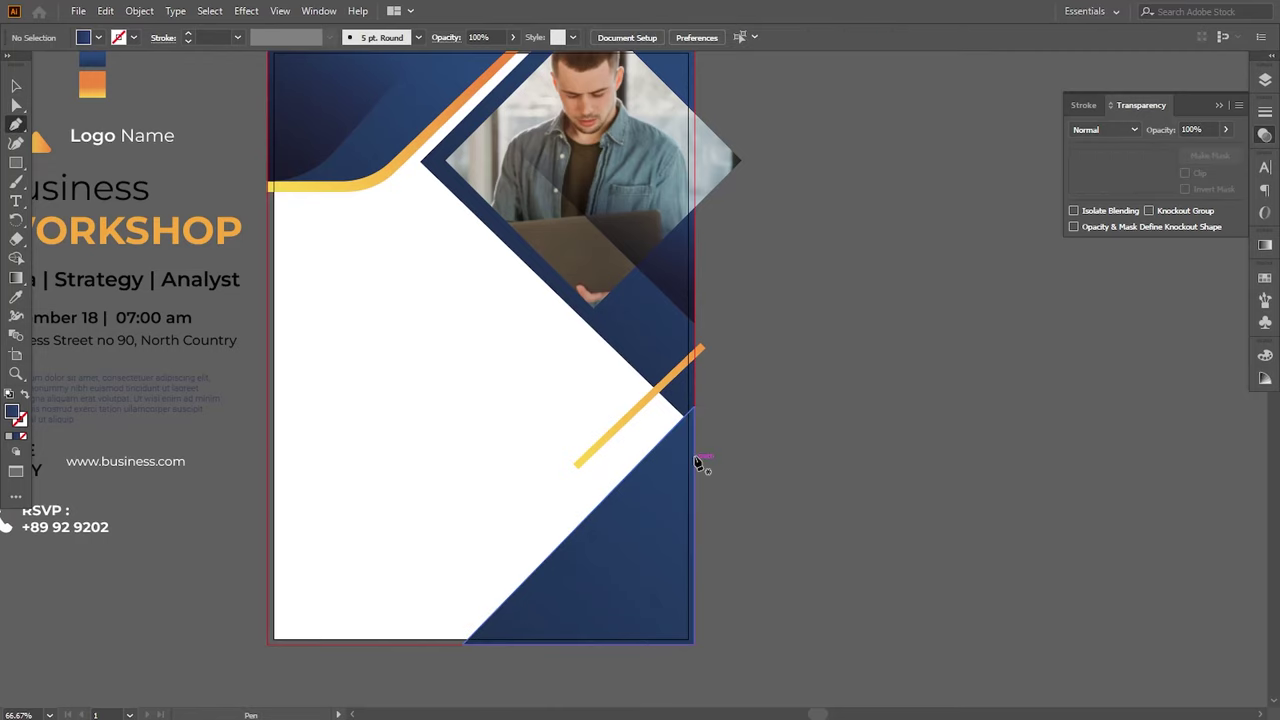
{"action": "left_click", "coordinate": [693, 437]}
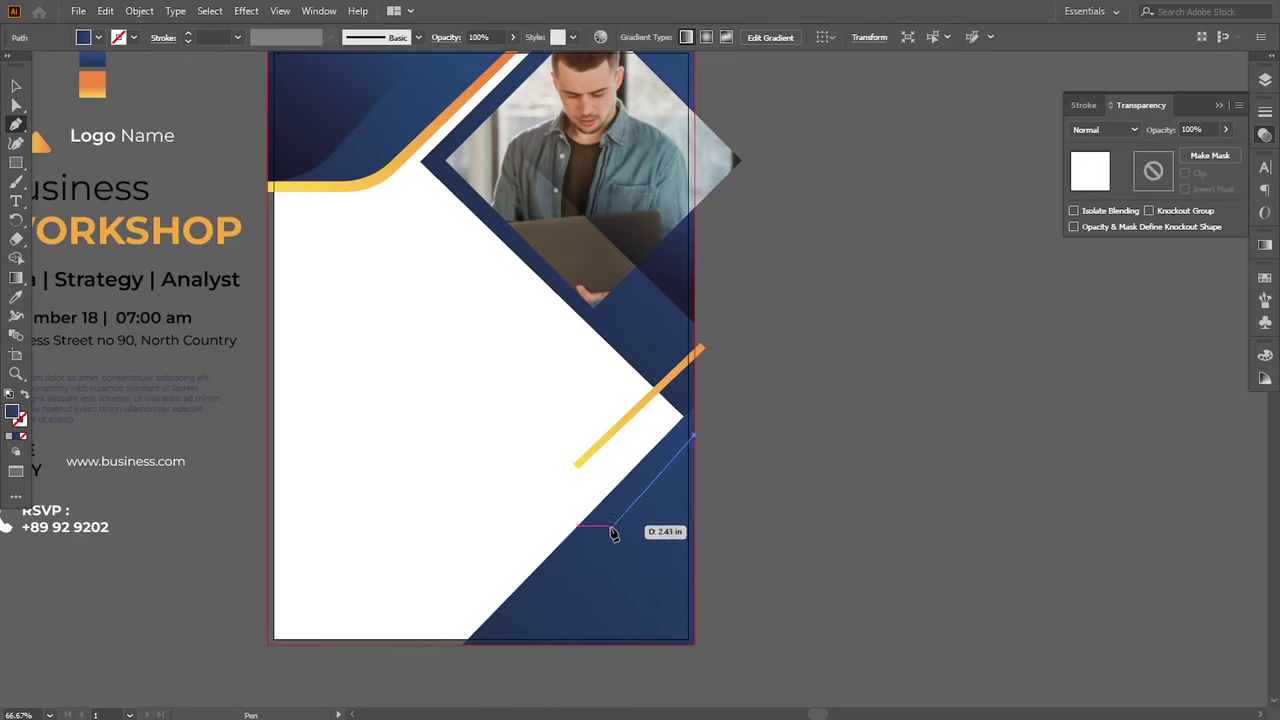
{"action": "left_click", "coordinate": [603, 532]}
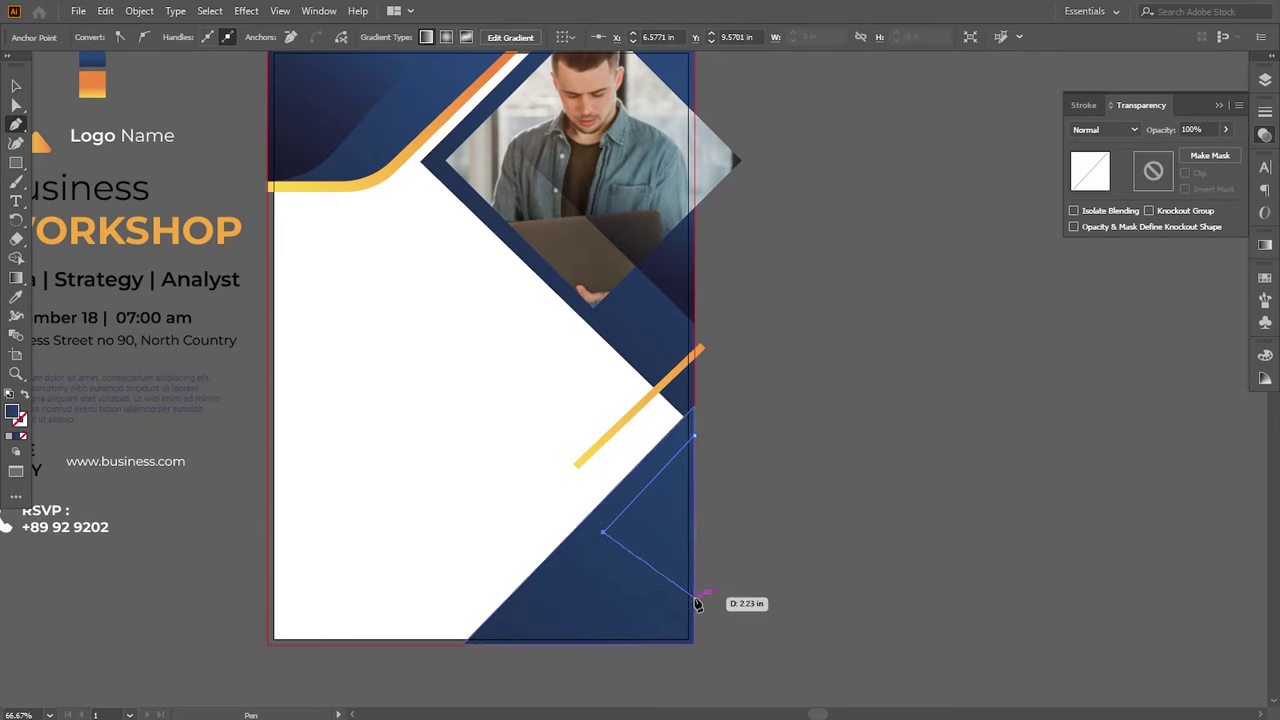
{"action": "left_click", "coordinate": [694, 597]}
{"action": "left_click", "coordinate": [693, 437]}
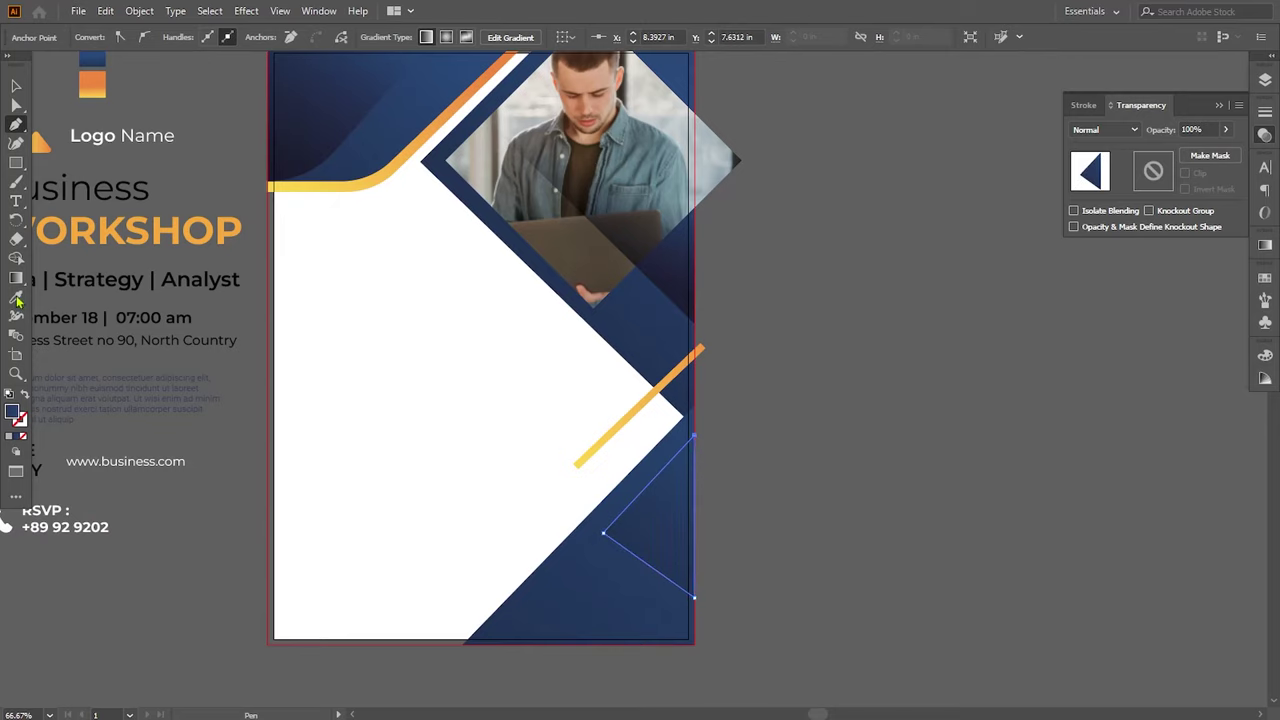
{"action": "left_click", "coordinate": [16, 106]}
{"action": "left_click_drag", "start_coordinate": [603, 533], "coordinate": [612, 523]}
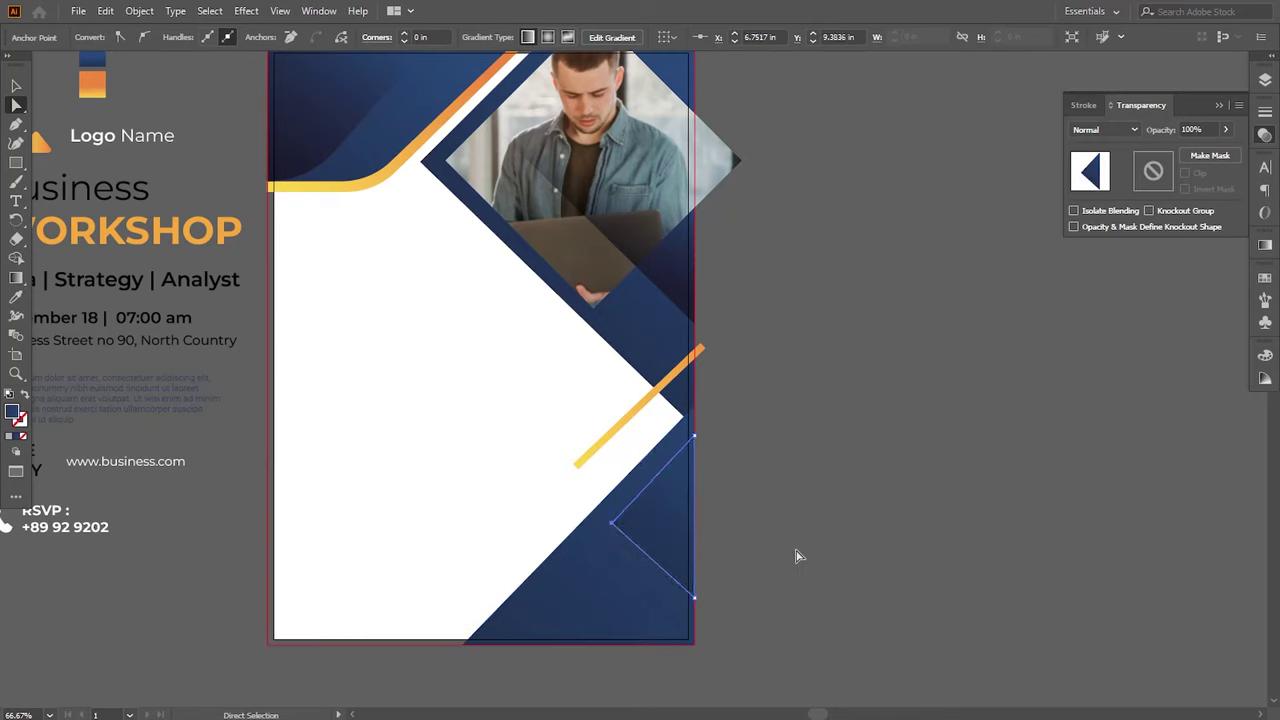
{"action": "left_click", "coordinate": [694, 598]}
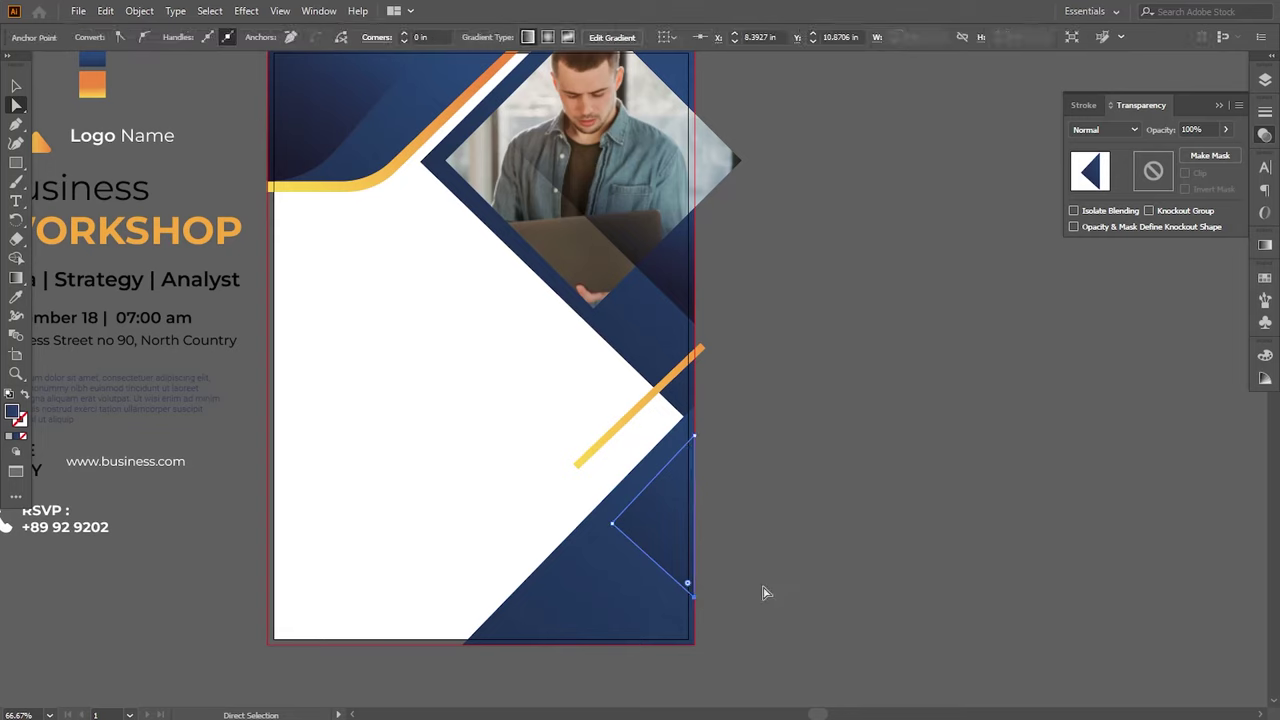
Step: Fill the small triangle with the yellow-orange gradient, yellow top-left to orange bottom-right
{"action": "left_click", "coordinate": [16, 297]}
{"action": "left_click", "coordinate": [95, 87]}
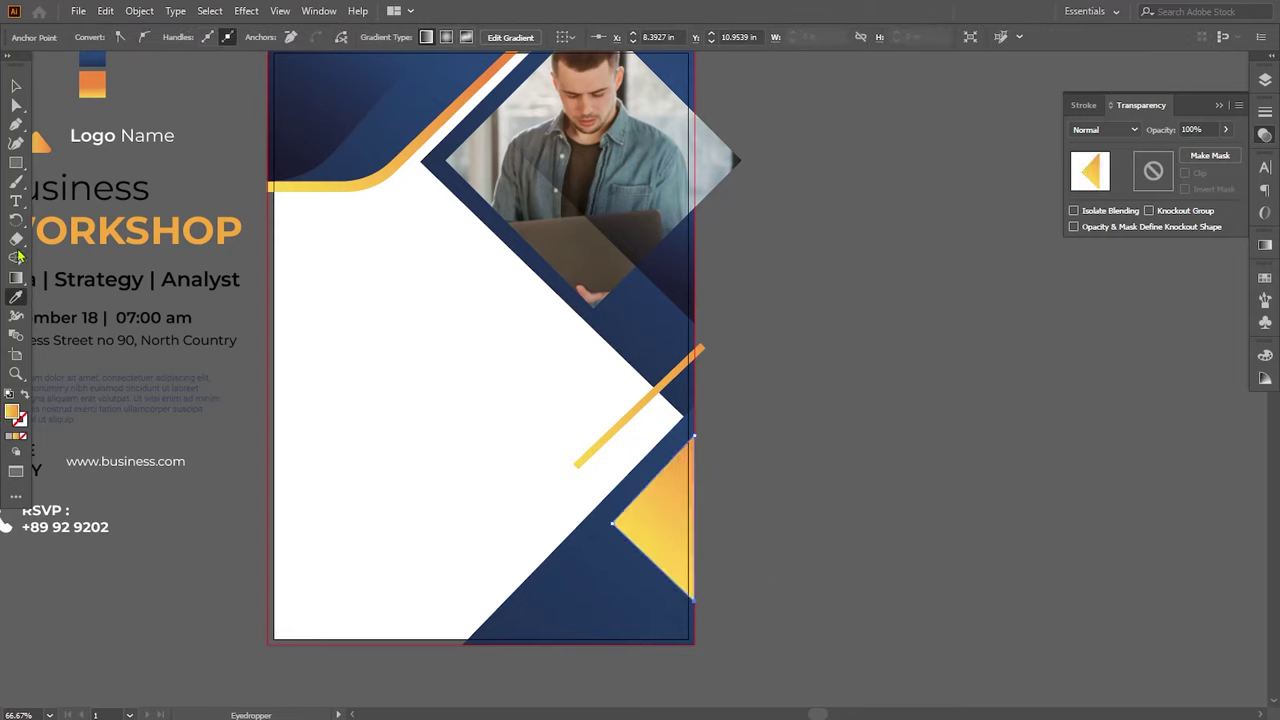
{"action": "left_click", "coordinate": [16, 277]}
{"action": "left_click_drag", "start_coordinate": [630, 486], "coordinate": [736, 486]}
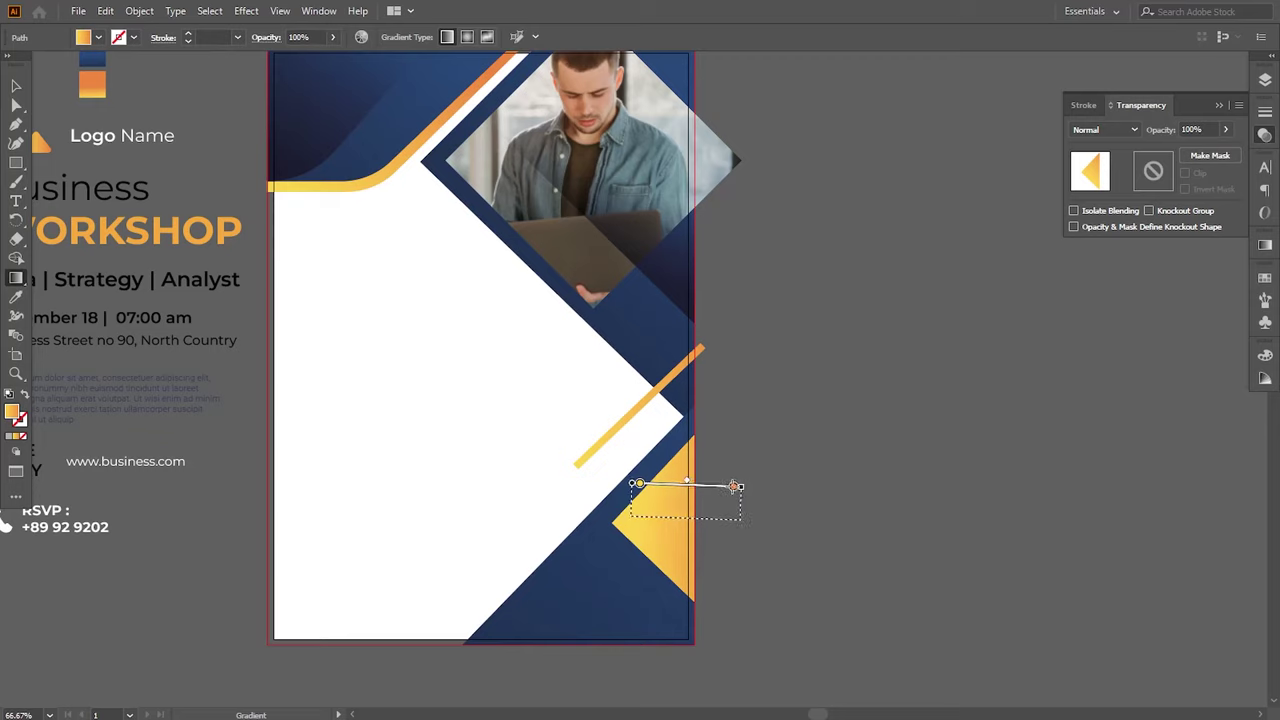
{"action": "left_click_drag", "start_coordinate": [648, 472], "coordinate": [714, 588]}
{"action": "left_click", "coordinate": [16, 85]}
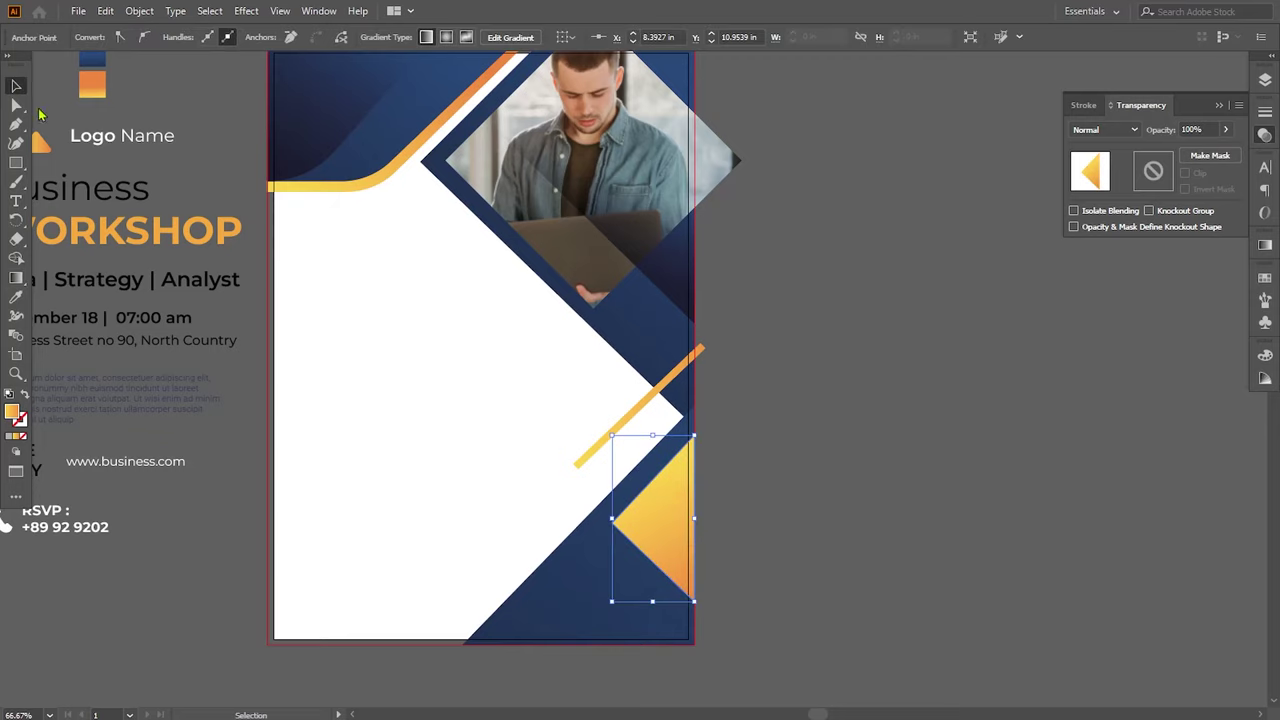
{"action": "left_click", "coordinate": [454, 437]}
{"action": "left_click_drag", "start_coordinate": [454, 437], "coordinate": [485, 405]}
{"action": "left_click", "coordinate": [16, 124]}
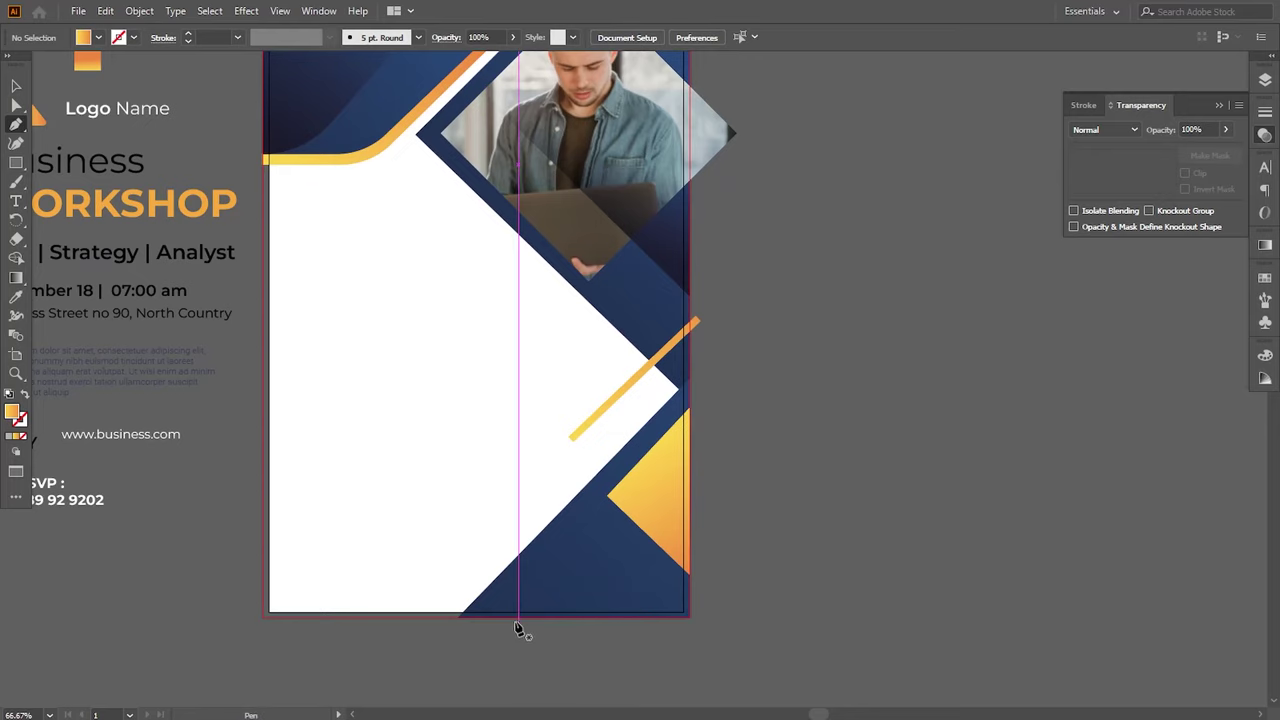
Step: Draw a triangle from the bottom edge through the yellow tip to the bottom-right corner
{"action": "left_click", "coordinate": [517, 615]}
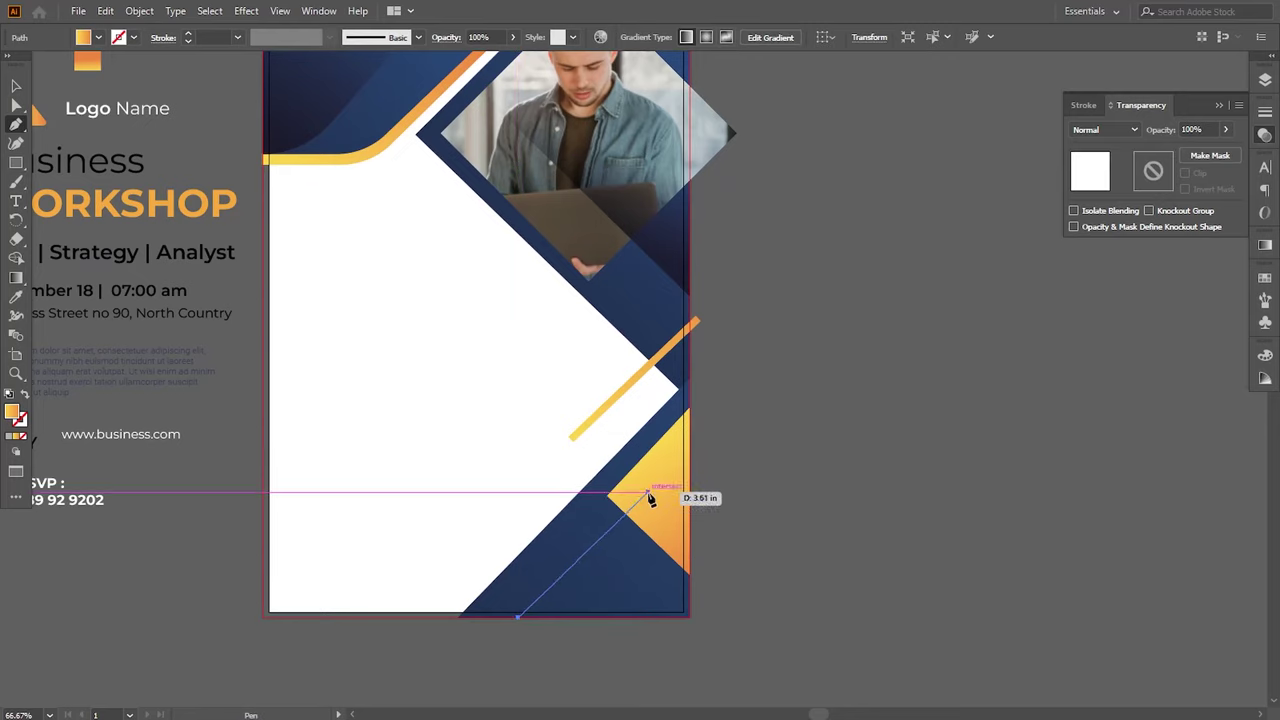
{"action": "left_click", "coordinate": [648, 489]}
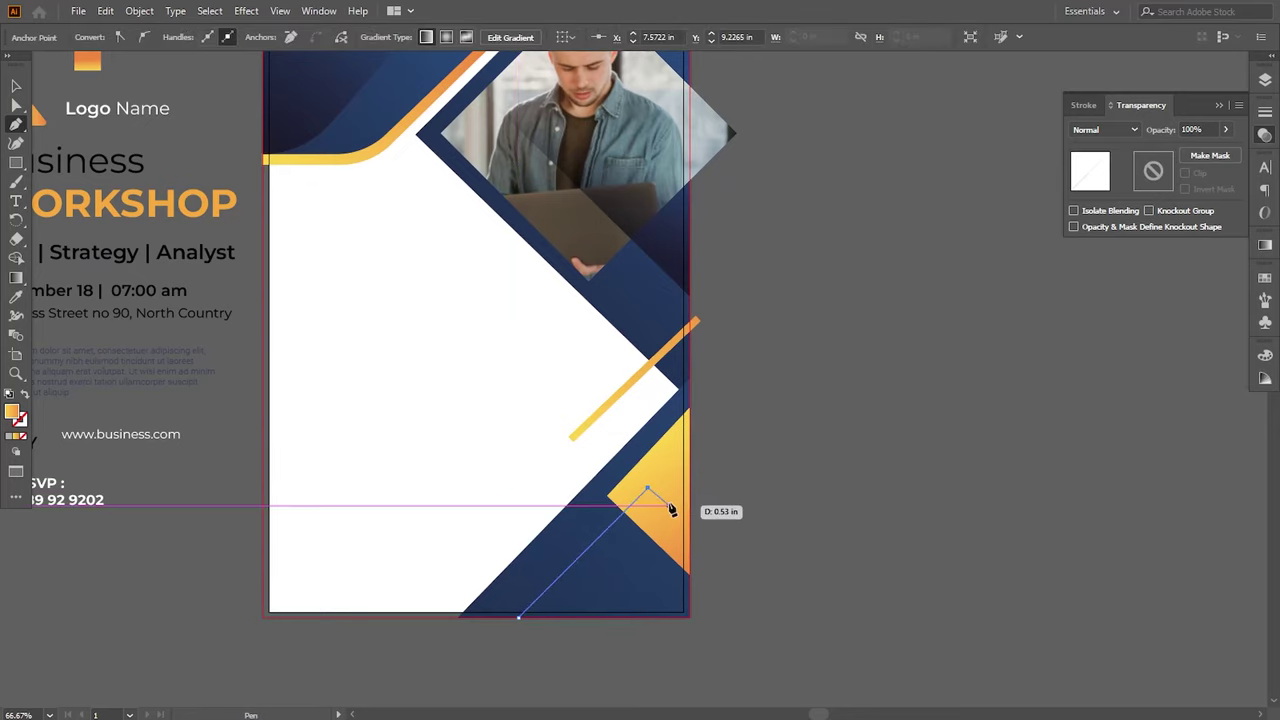
{"action": "left_click", "coordinate": [689, 530]}
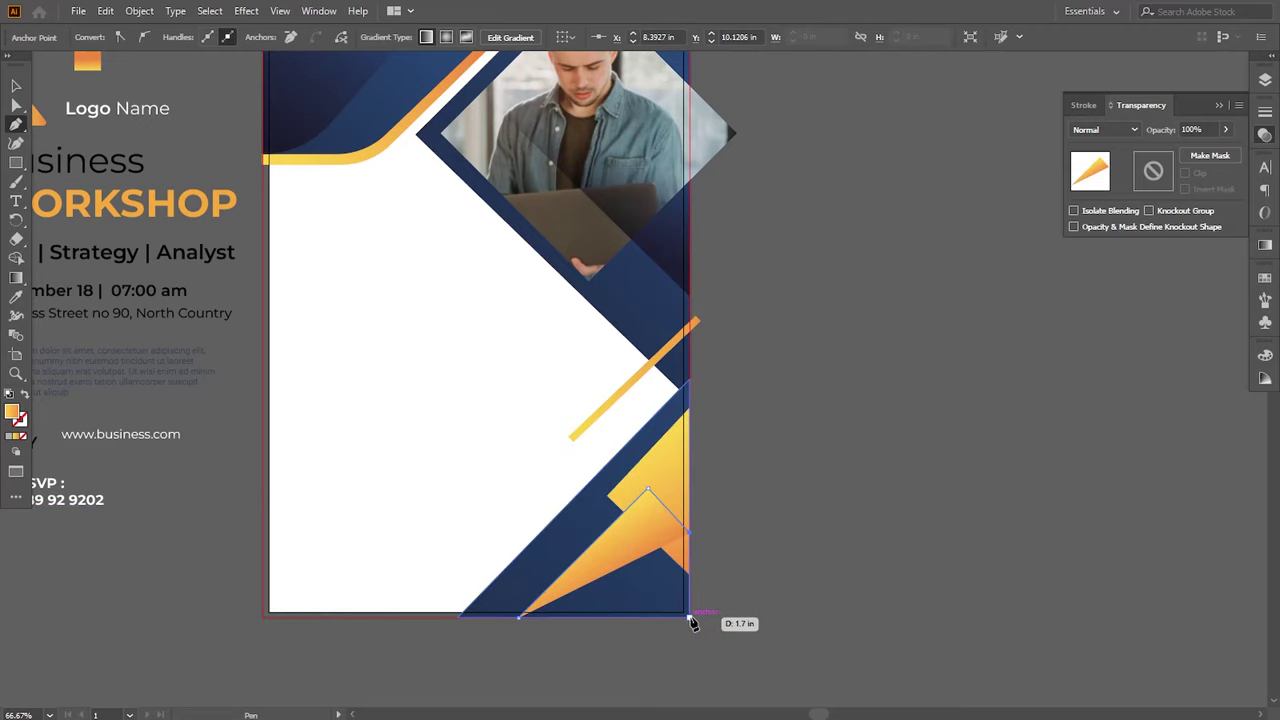
{"action": "left_click", "coordinate": [689, 616]}
{"action": "left_click", "coordinate": [518, 616]}
Step: Give the new triangle the dark-blue gradient and Multiply blending
{"action": "key", "text": "i"}
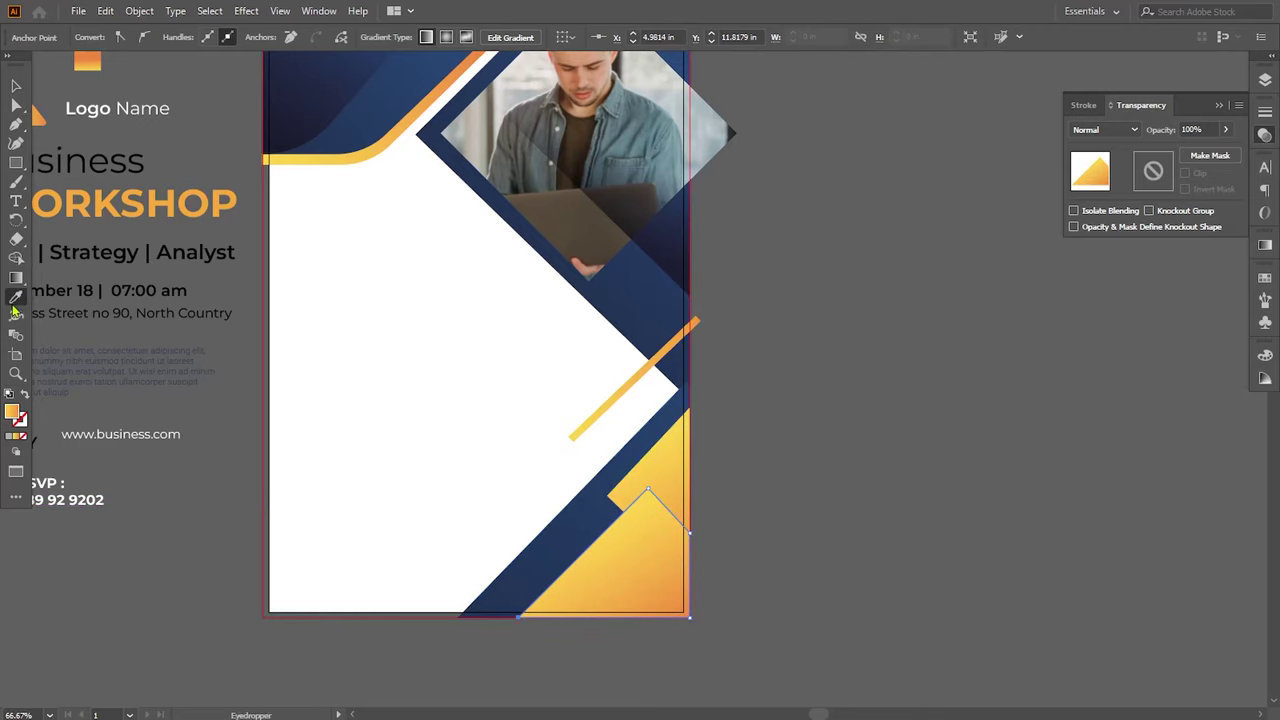
{"action": "scroll", "coordinate": [350, 228], "scroll_direction": "up", "scroll_amount": 2}
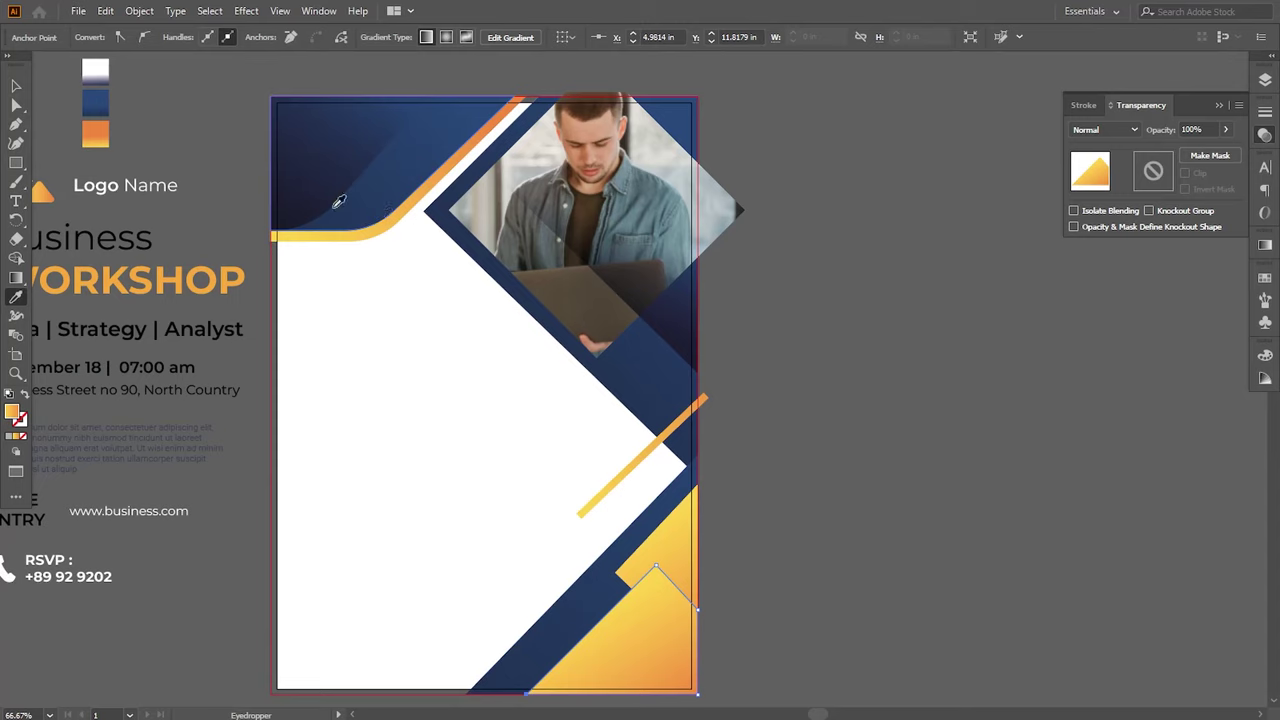
{"action": "left_click", "coordinate": [339, 201]}
{"action": "left_click_drag", "start_coordinate": [381, 376], "coordinate": [367, 322]}
{"action": "left_click", "coordinate": [1100, 129]}
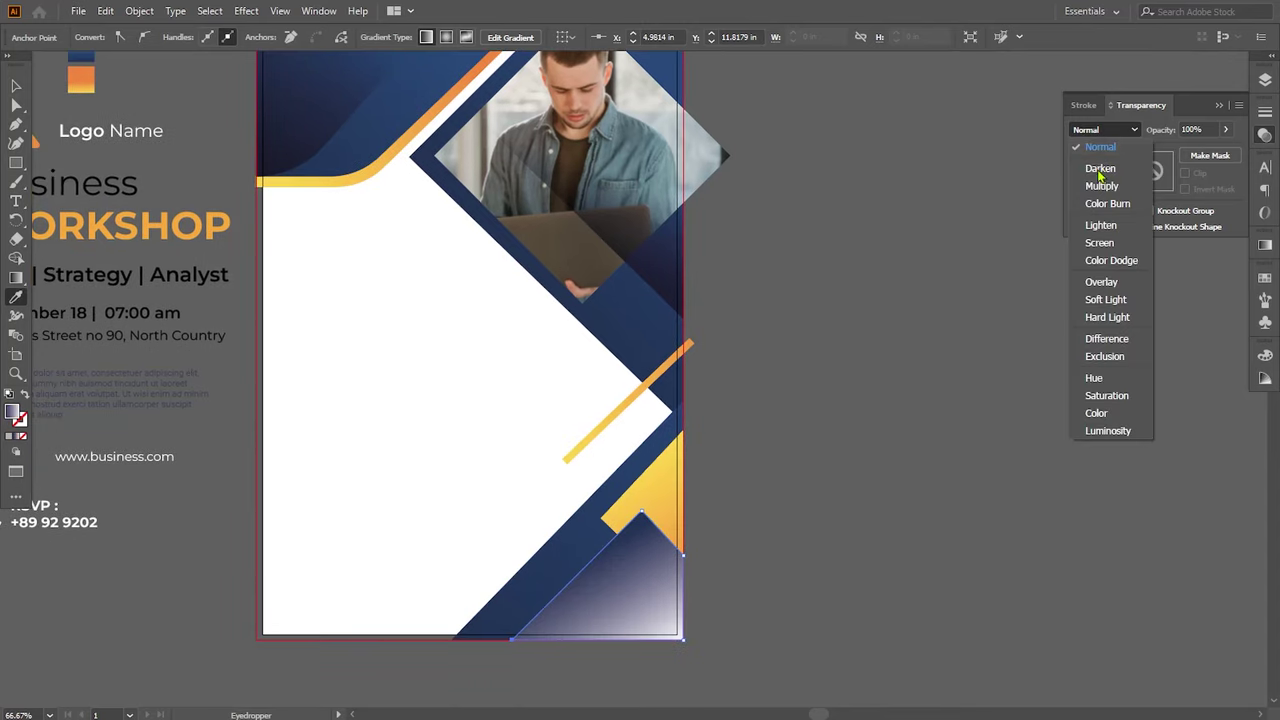
{"action": "left_click", "coordinate": [1100, 178]}
Step: Redraw its gradient as a short diagonal with an added colour stop
{"action": "left_click", "coordinate": [16, 278]}
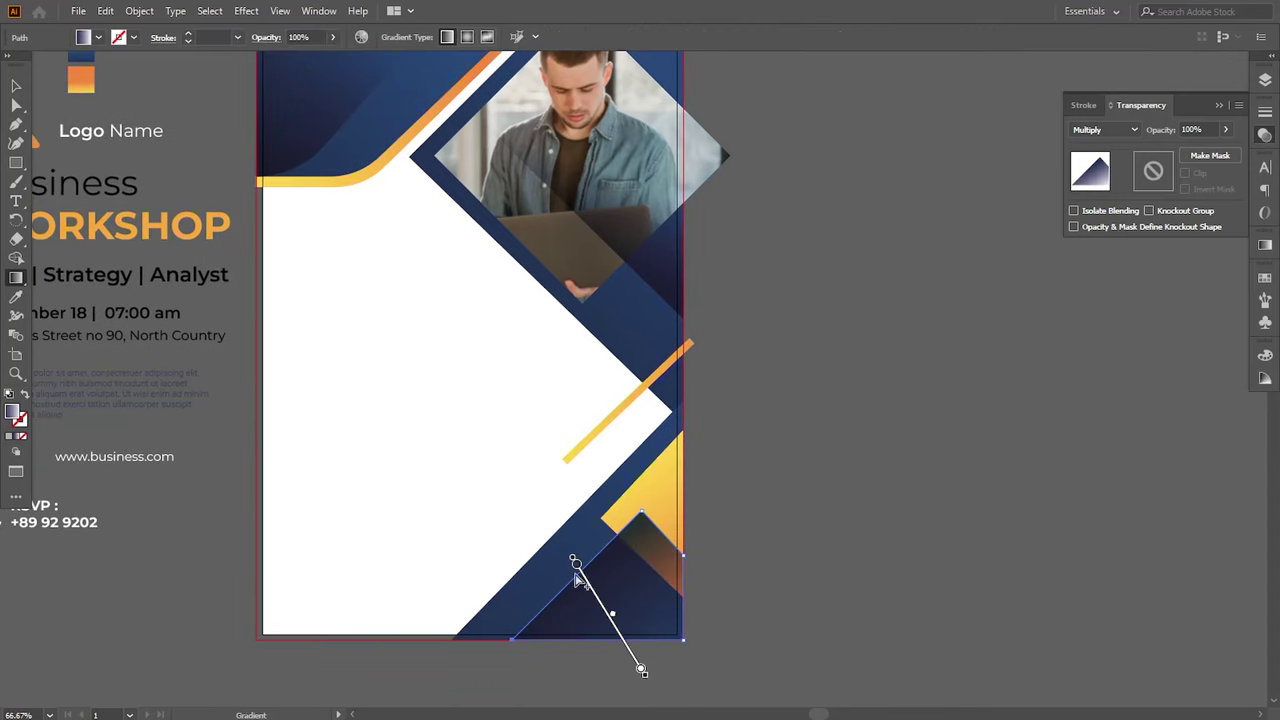
{"action": "left_click_drag", "start_coordinate": [566, 575], "coordinate": [607, 614]}
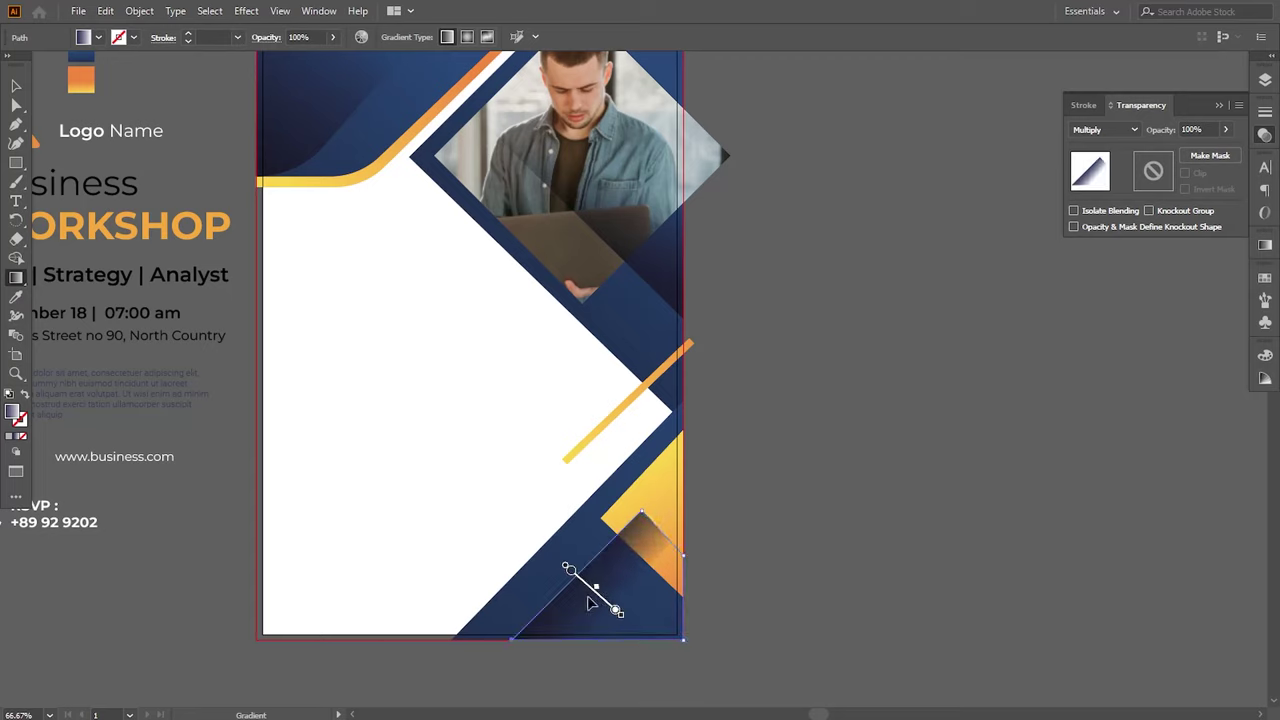
{"action": "left_click", "coordinate": [589, 588]}
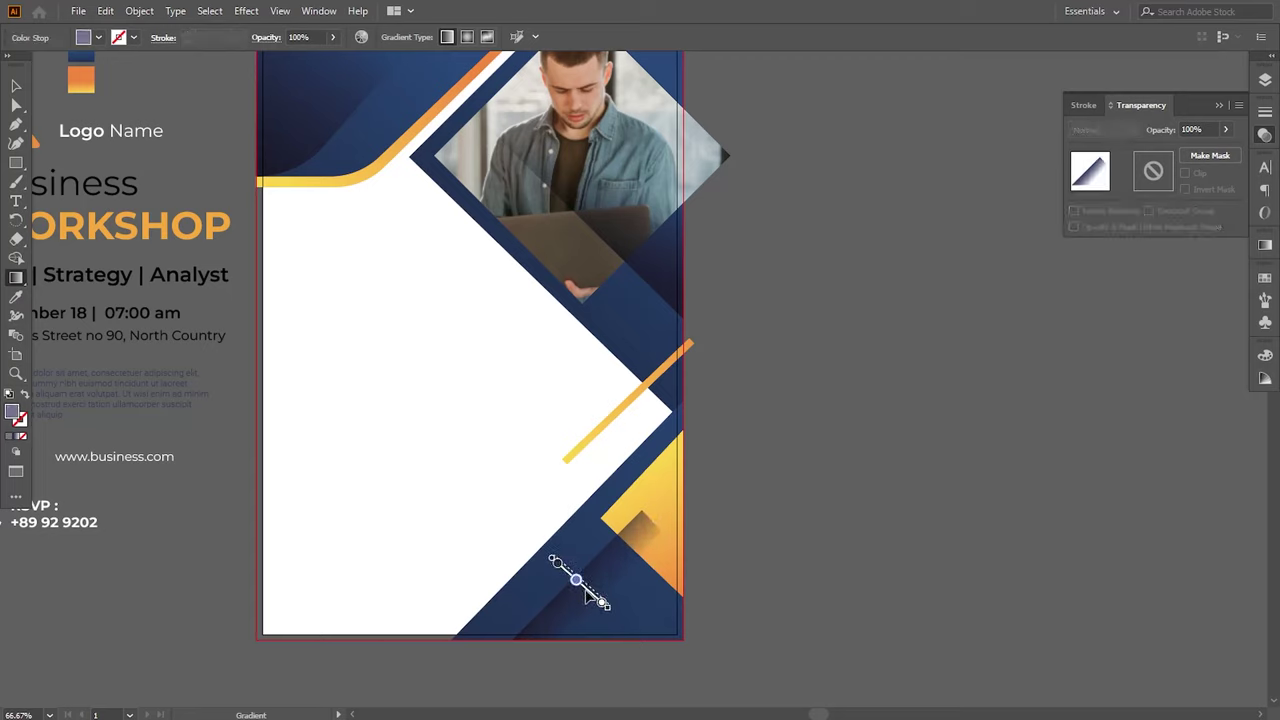
{"action": "left_click_drag", "start_coordinate": [598, 593], "coordinate": [592, 586]}
{"action": "left_click", "coordinate": [17, 88]}
{"action": "left_click", "coordinate": [171, 168]}
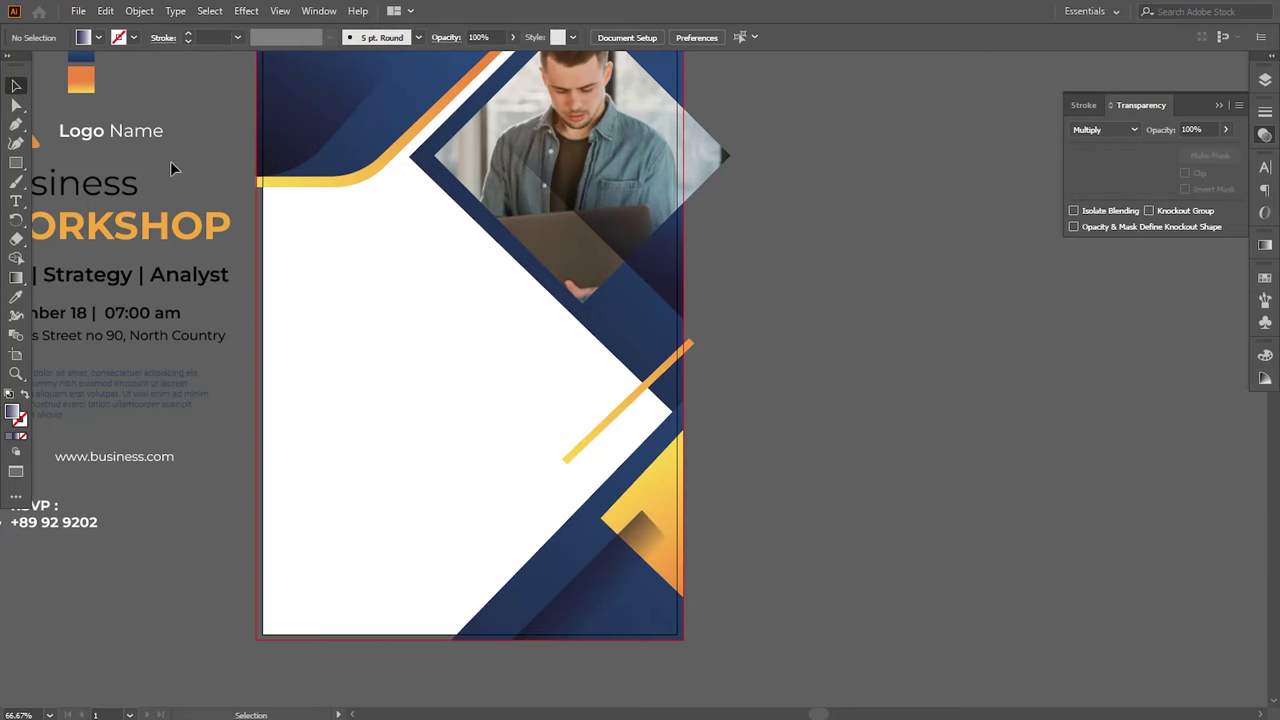
Step: Round the dark triangle's top corner using its live-corner widget
{"action": "left_click", "coordinate": [16, 105]}
{"action": "left_click", "coordinate": [641, 515]}
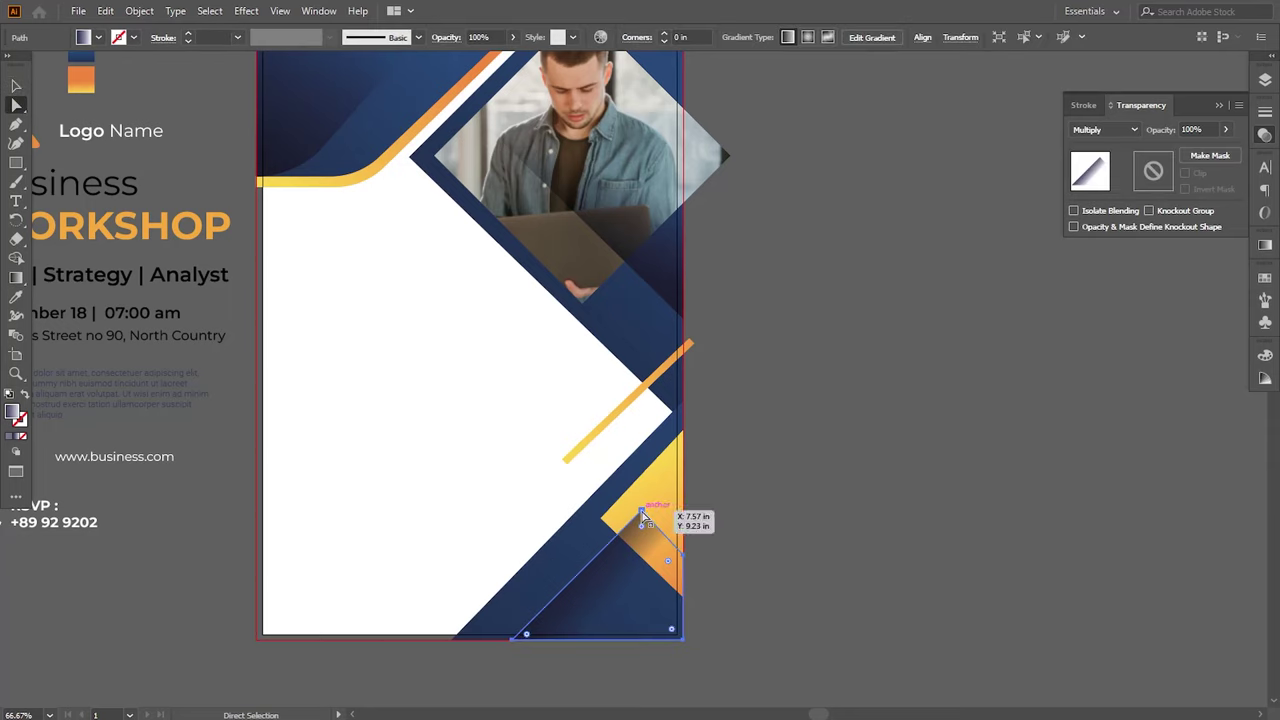
{"action": "left_click_drag", "start_coordinate": [643, 533], "coordinate": [668, 557]}
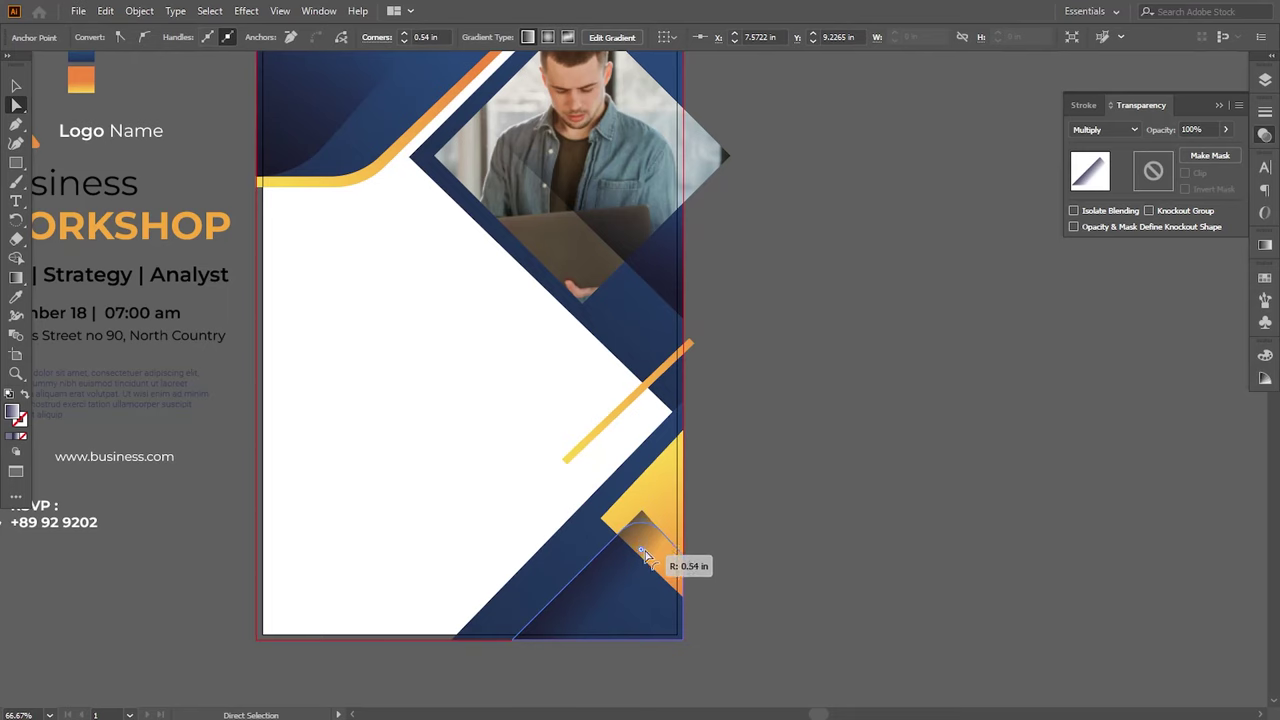
{"action": "left_click", "coordinate": [808, 525]}
{"action": "mouse_move", "coordinate": [757, 483]}
{"action": "left_mouse_down"}
{"action": "mouse_move", "coordinate": [766, 460]}
{"action": "mouse_move", "coordinate": [737, 440]}
{"action": "left_mouse_up"}
{"action": "left_click_drag", "start_coordinate": [419, 467], "coordinate": [441, 494]}
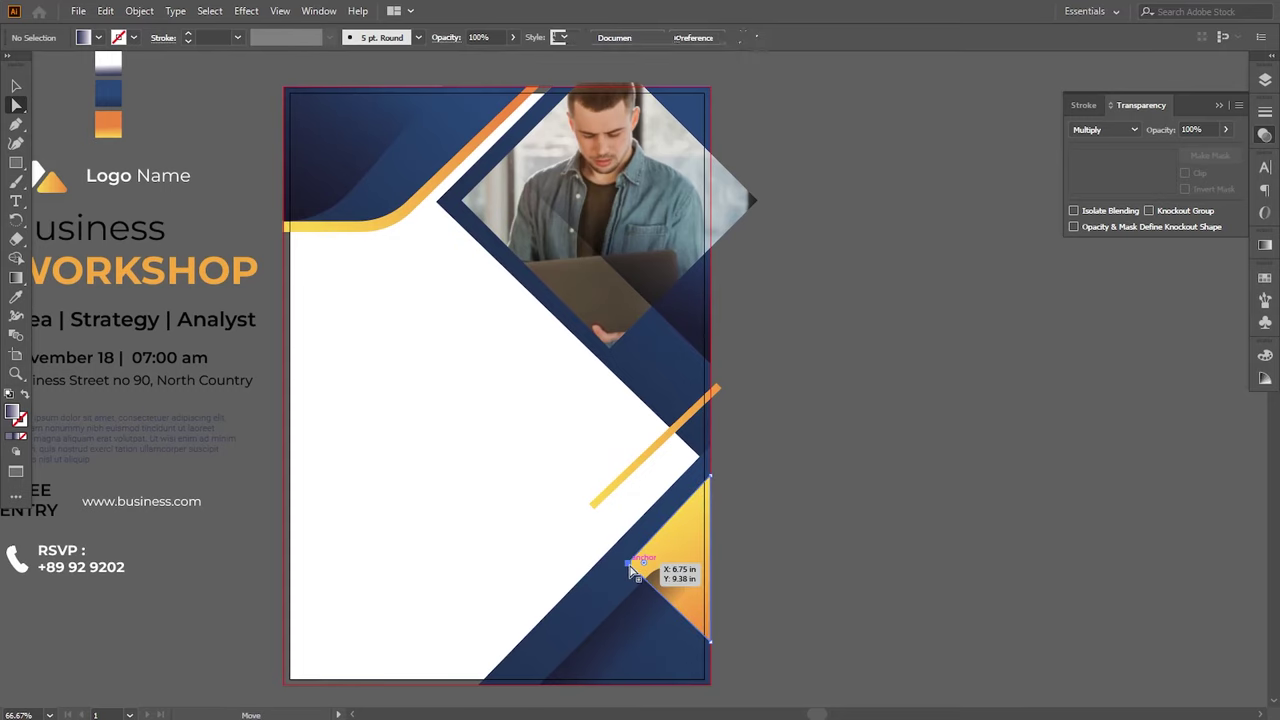
{"action": "left_click", "coordinate": [662, 570]}
Step: Draw a small triangle sitting on the poster's bottom edge
{"action": "left_click", "coordinate": [783, 567]}
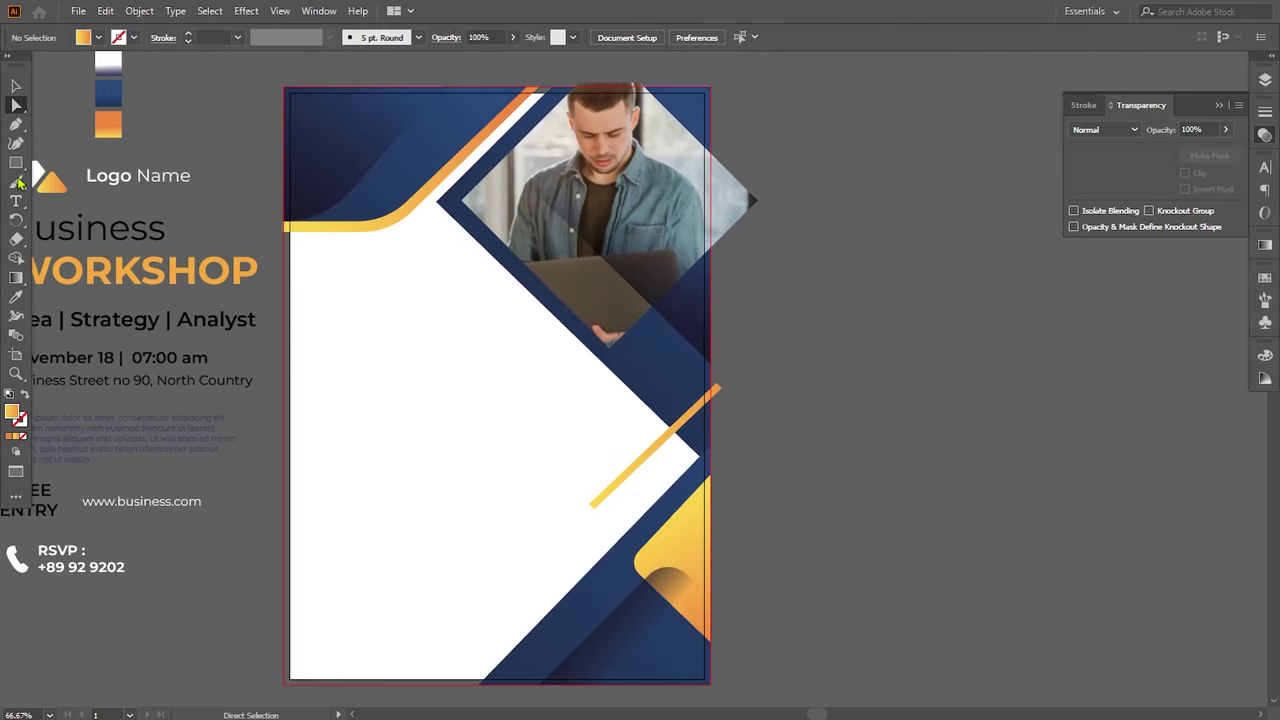
{"action": "key", "text": "p"}
{"action": "scroll", "coordinate": [486, 520], "scroll_direction": "down", "scroll_amount": 3}
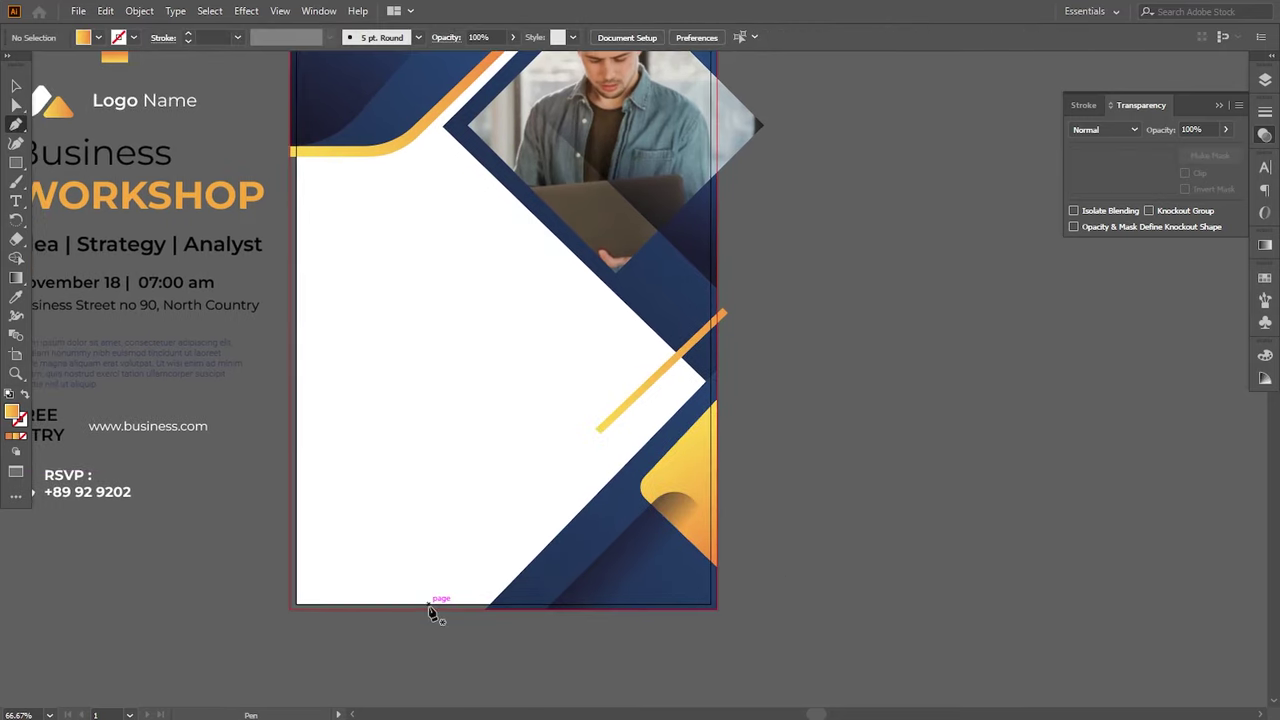
{"action": "left_click", "coordinate": [440, 606]}
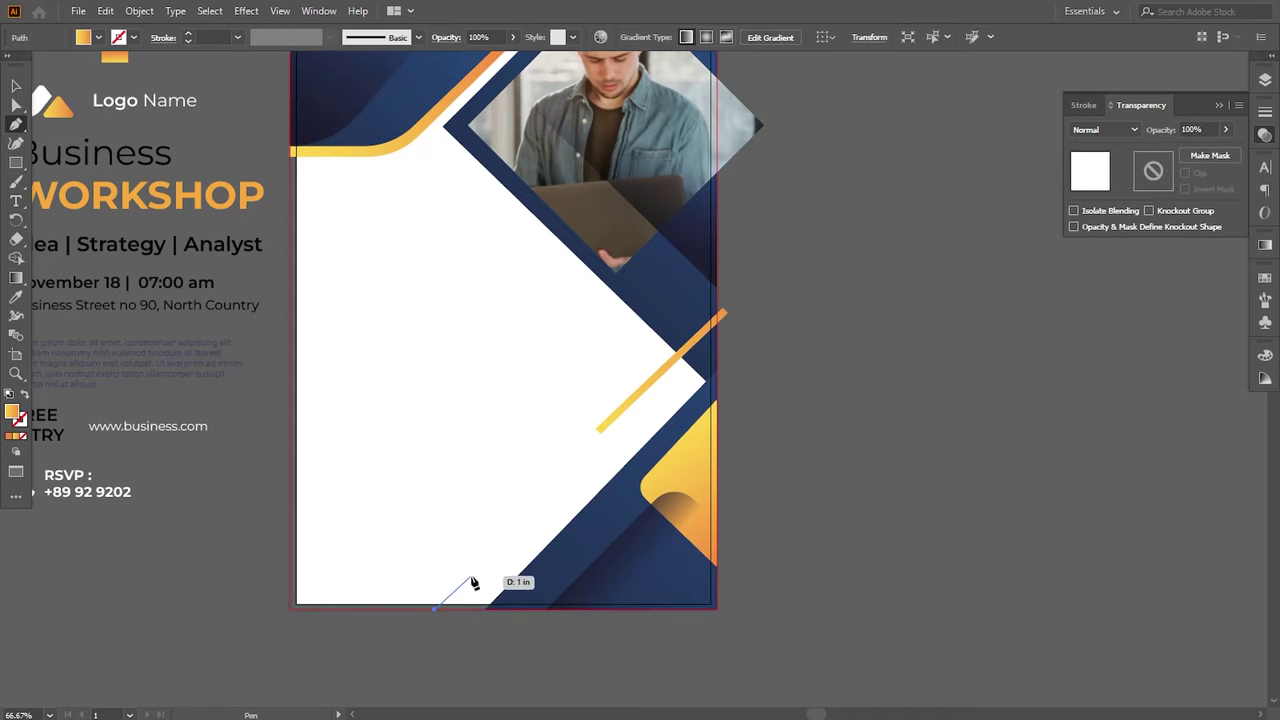
{"action": "left_click", "coordinate": [469, 577]}
{"action": "left_click", "coordinate": [497, 606]}
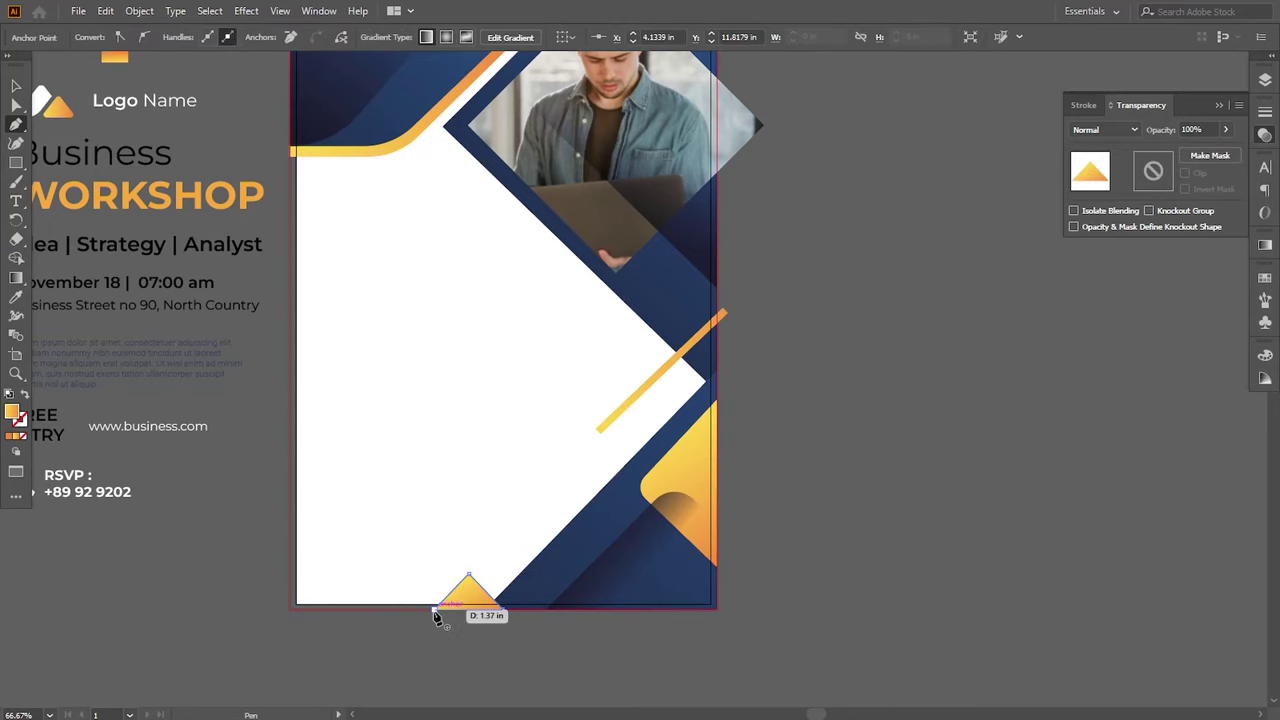
Step: Round the small triangle's tip to about 0.26 in
{"action": "left_click", "coordinate": [16, 104]}
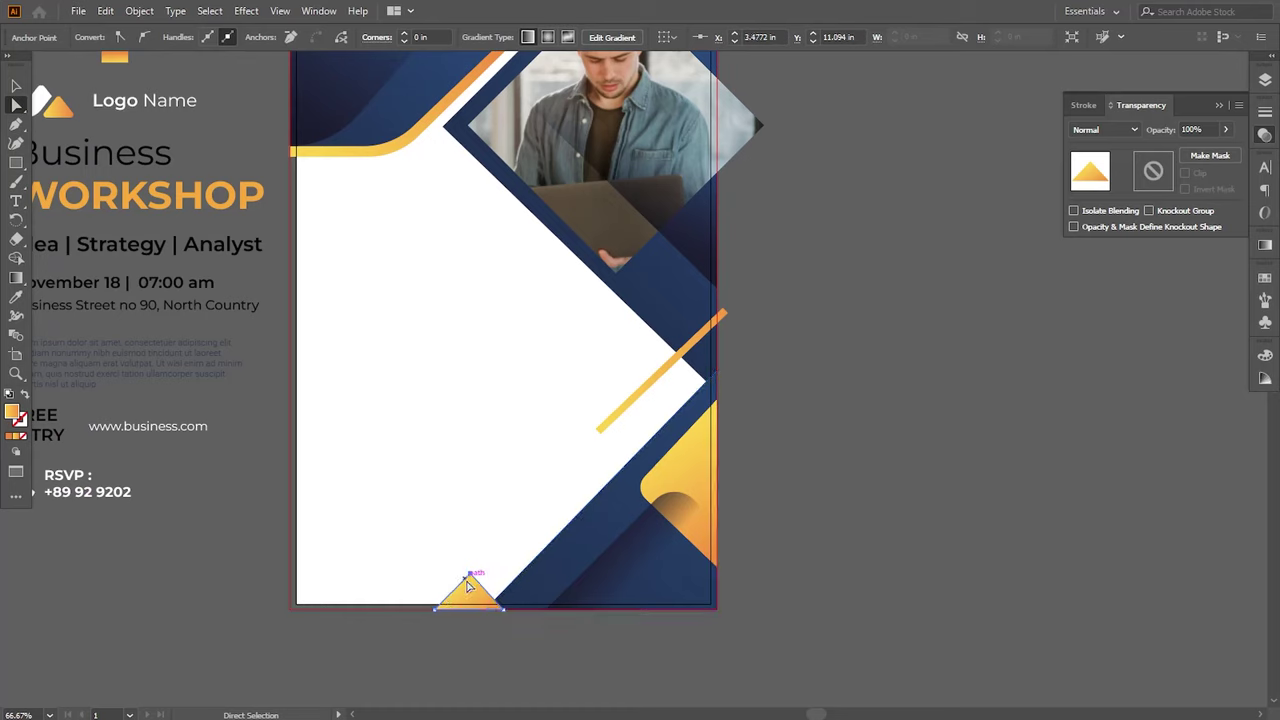
{"action": "left_click_drag", "start_coordinate": [468, 584], "coordinate": [470, 598]}
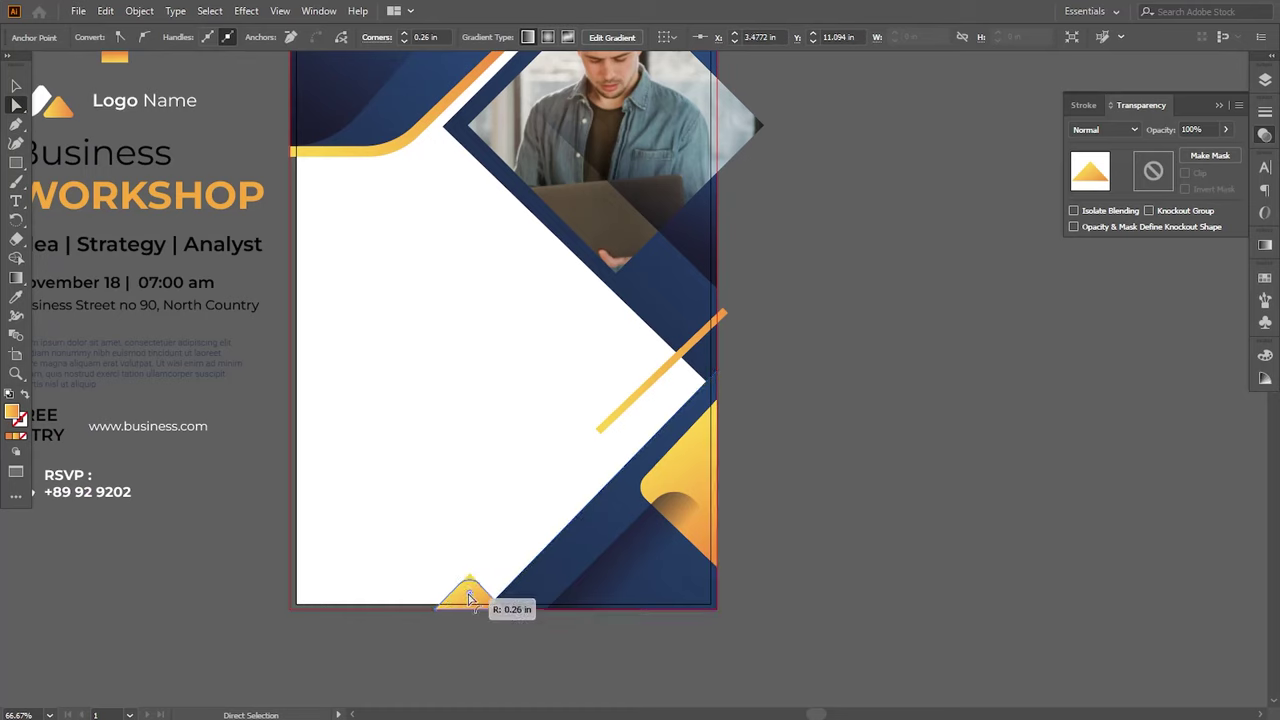
{"action": "left_click", "coordinate": [466, 649]}
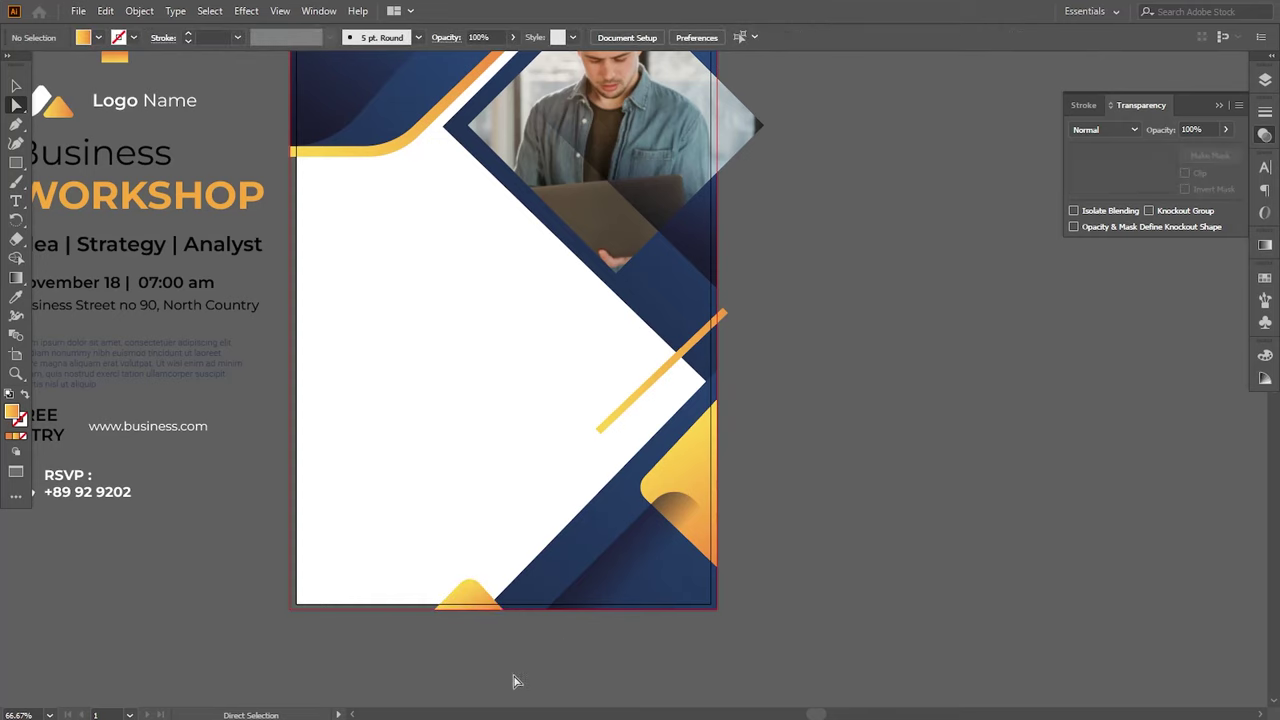
{"action": "key", "text": "p"}
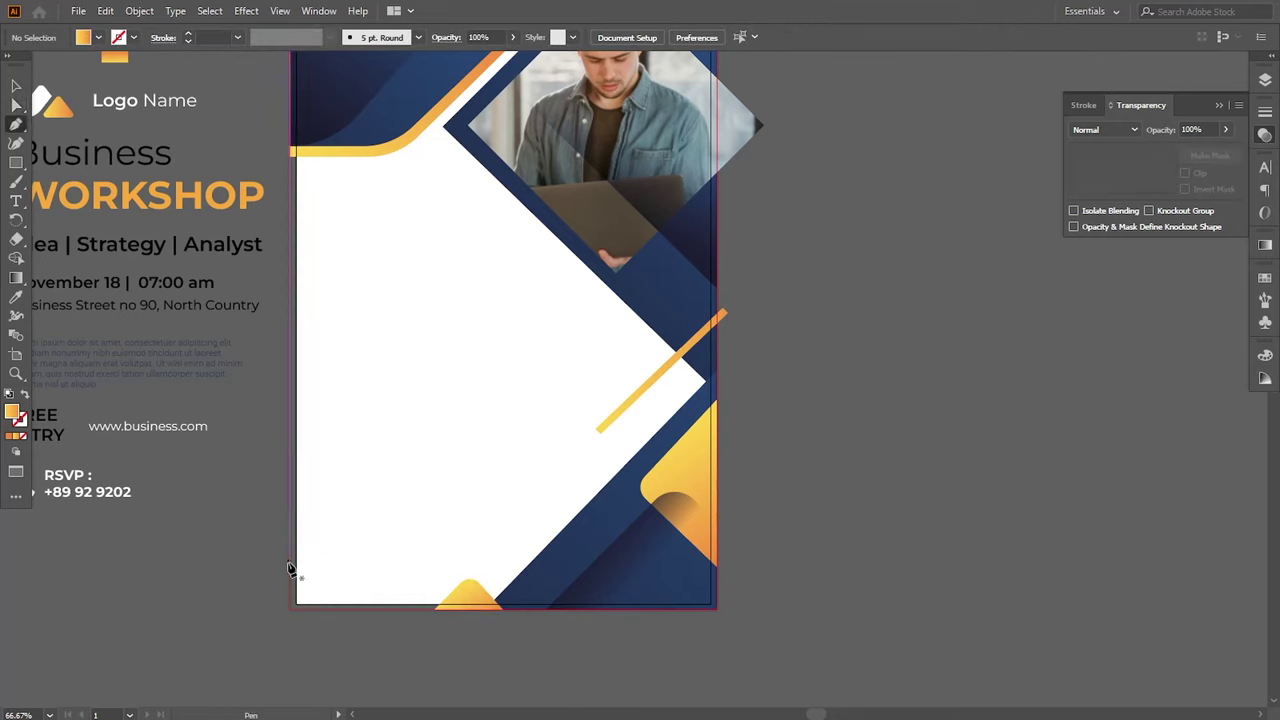
Step: Draw a parallelogram bar along the poster's bottom-left edge and fill it with the navy colour
{"action": "left_click", "coordinate": [289, 532]}
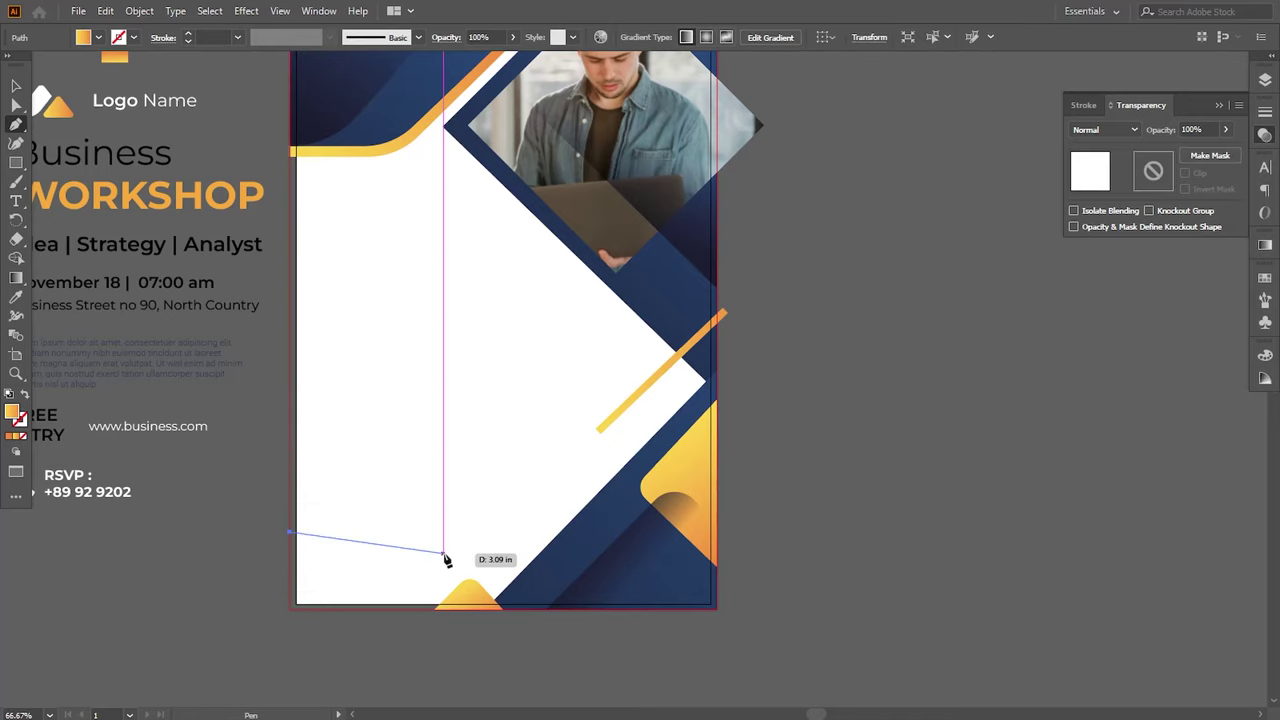
{"action": "left_click", "coordinate": [480, 533]}
{"action": "left_click", "coordinate": [422, 594]}
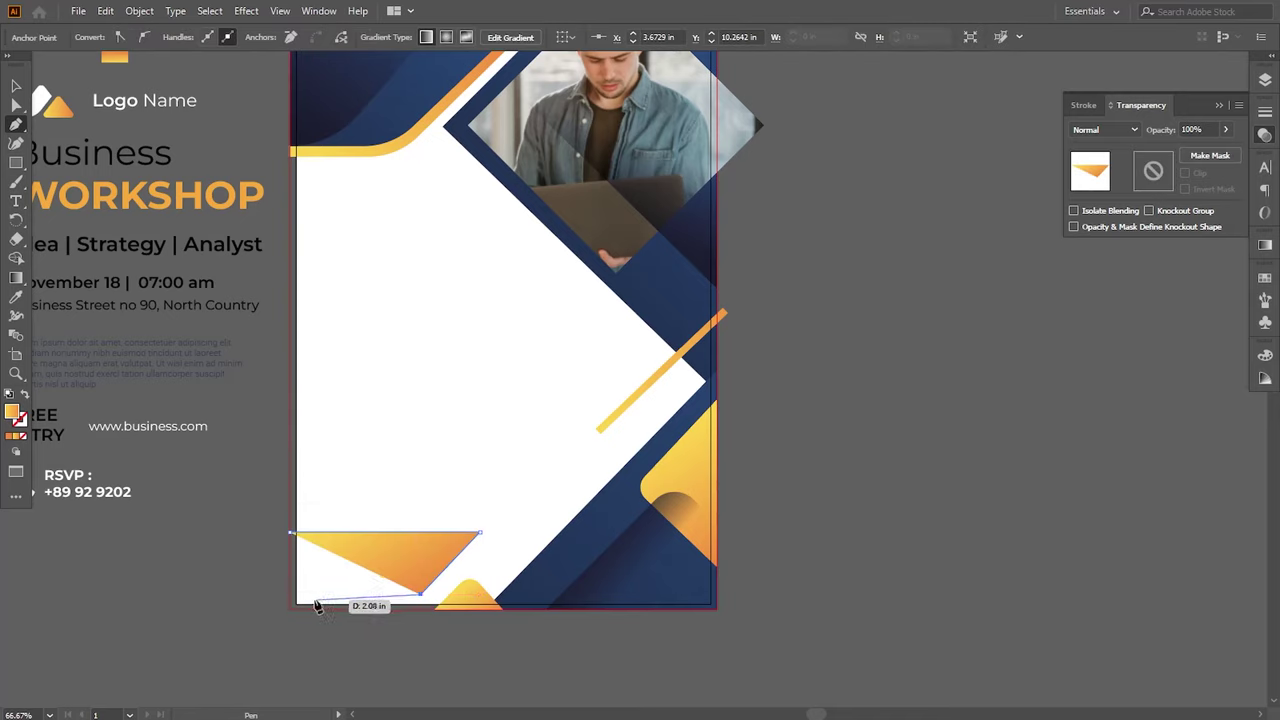
{"action": "left_click", "coordinate": [290, 594]}
{"action": "left_click", "coordinate": [290, 533]}
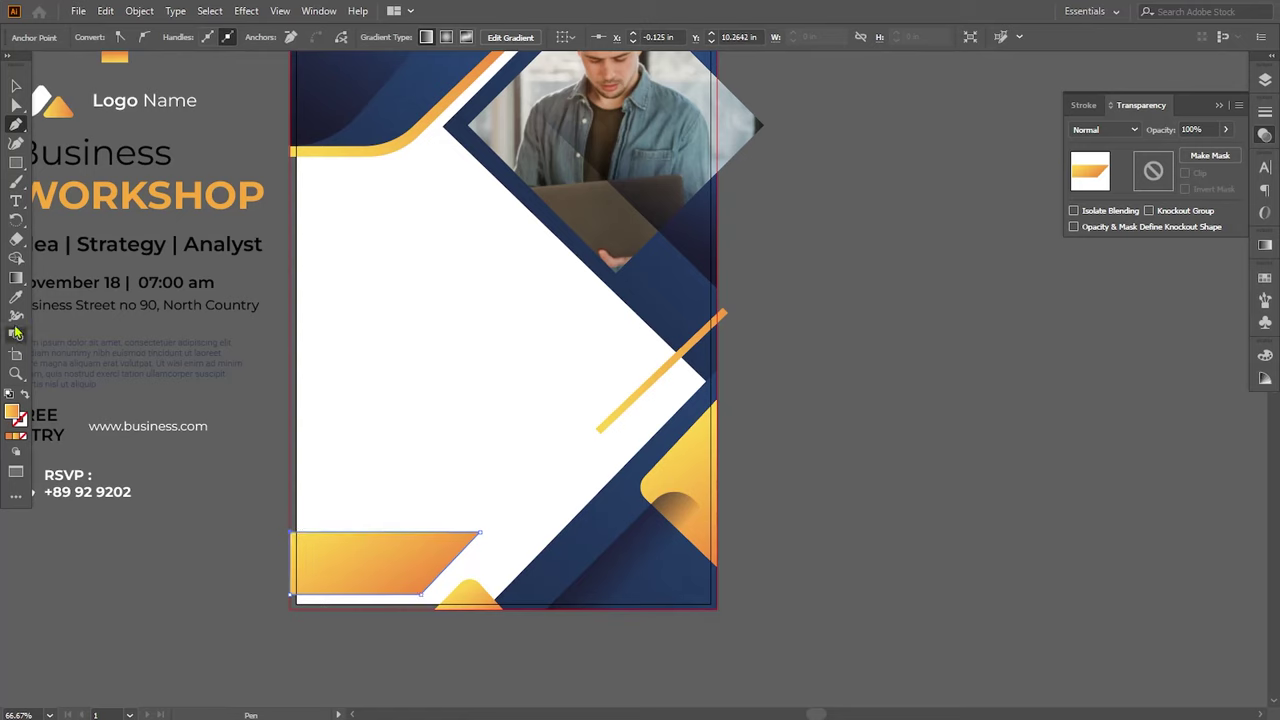
{"action": "left_click", "coordinate": [16, 297]}
{"action": "left_click", "coordinate": [591, 534]}
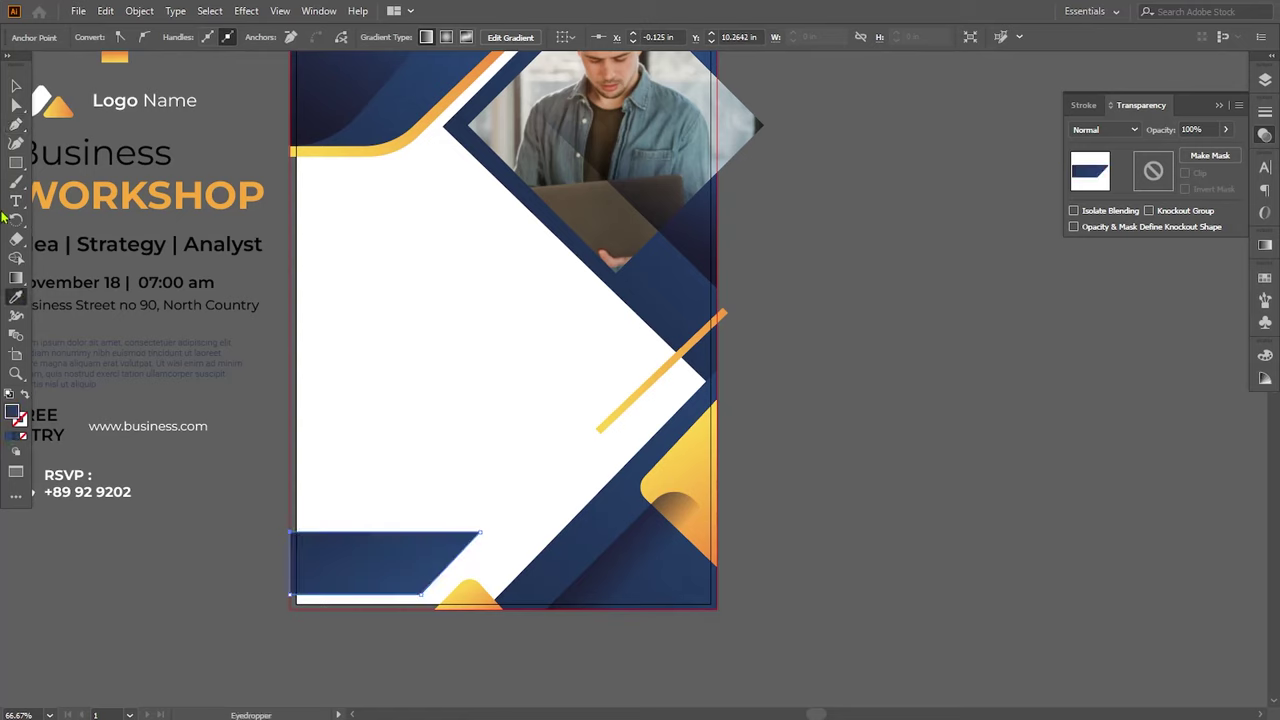
Step: Widen the navy parallelogram bar to 4.13 in
{"action": "left_click", "coordinate": [16, 104]}
{"action": "left_click", "coordinate": [480, 533]}
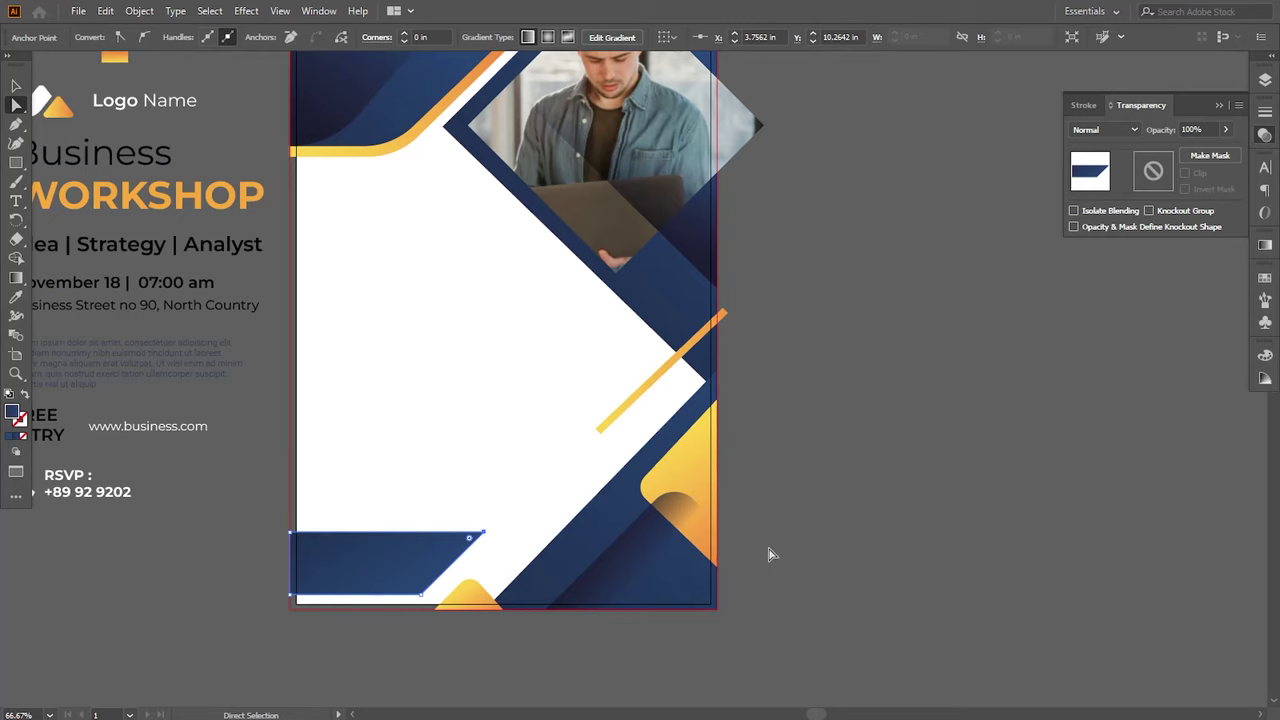
{"action": "left_click", "coordinate": [770, 555]}
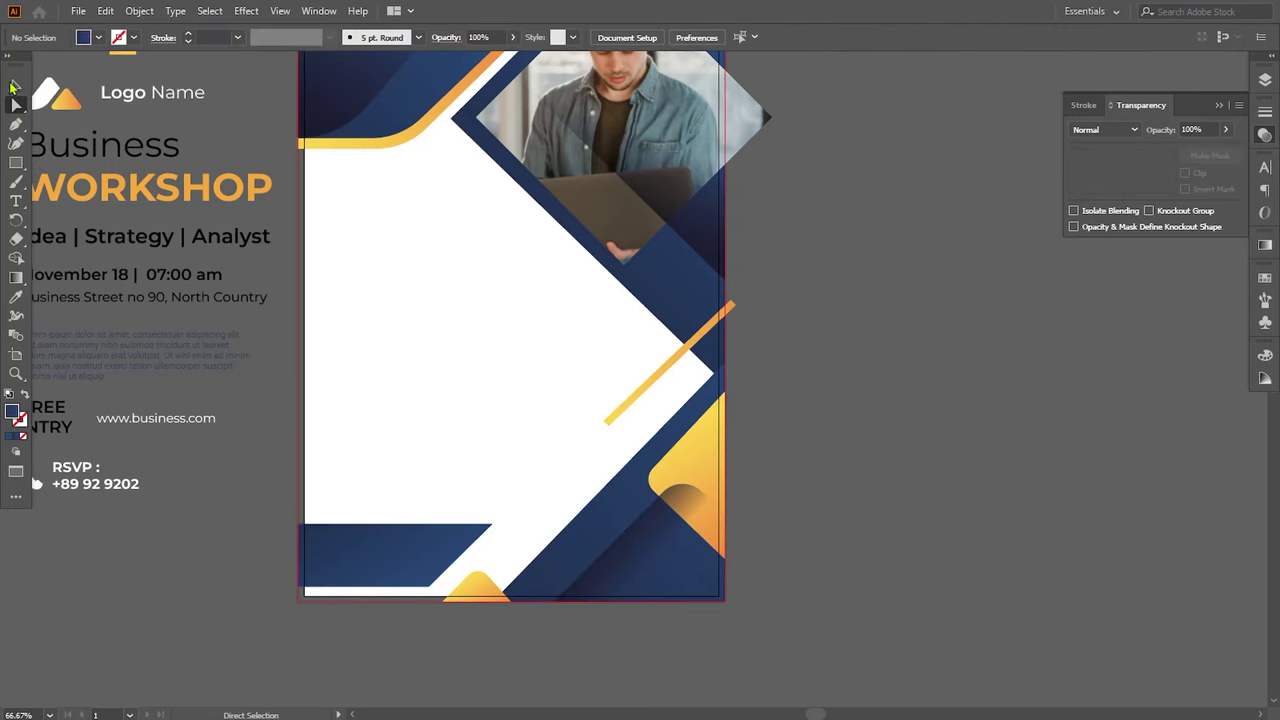
{"action": "key", "text": "v"}
{"action": "left_click", "coordinate": [432, 545]}
{"action": "left_click_drag", "start_coordinate": [491, 555], "coordinate": [506, 553]}
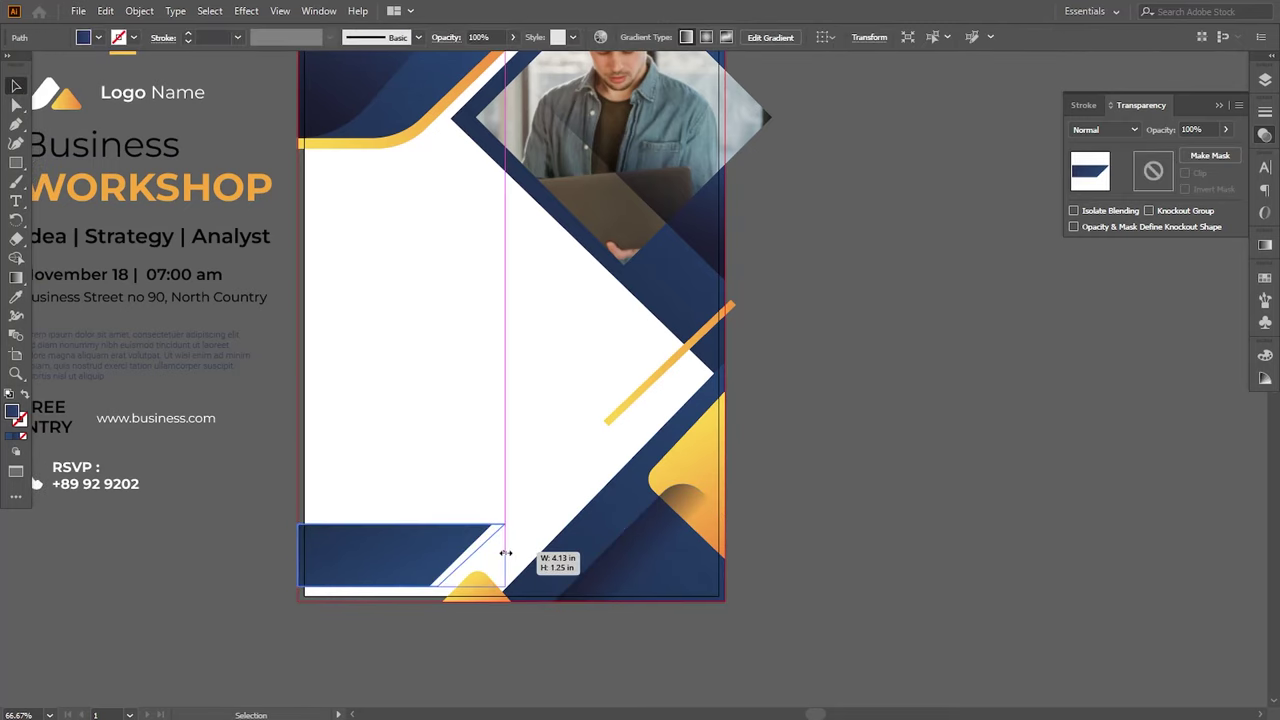
Step: Nudge the navy bar's top-right anchor slightly left to neaten its slanted end
{"action": "key", "text": "a"}
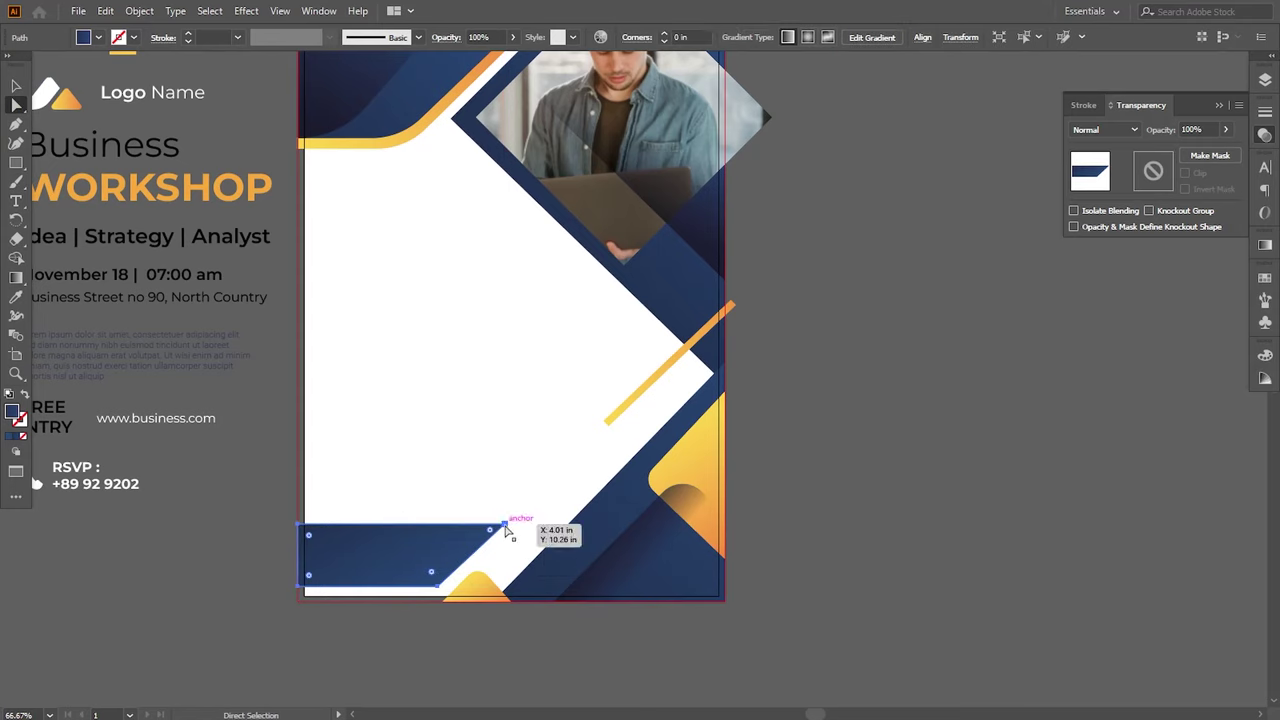
{"action": "left_click", "coordinate": [503, 524]}
{"action": "key", "text": "Left"}
{"action": "key", "text": "Left"}
{"action": "key", "text": "Left"}
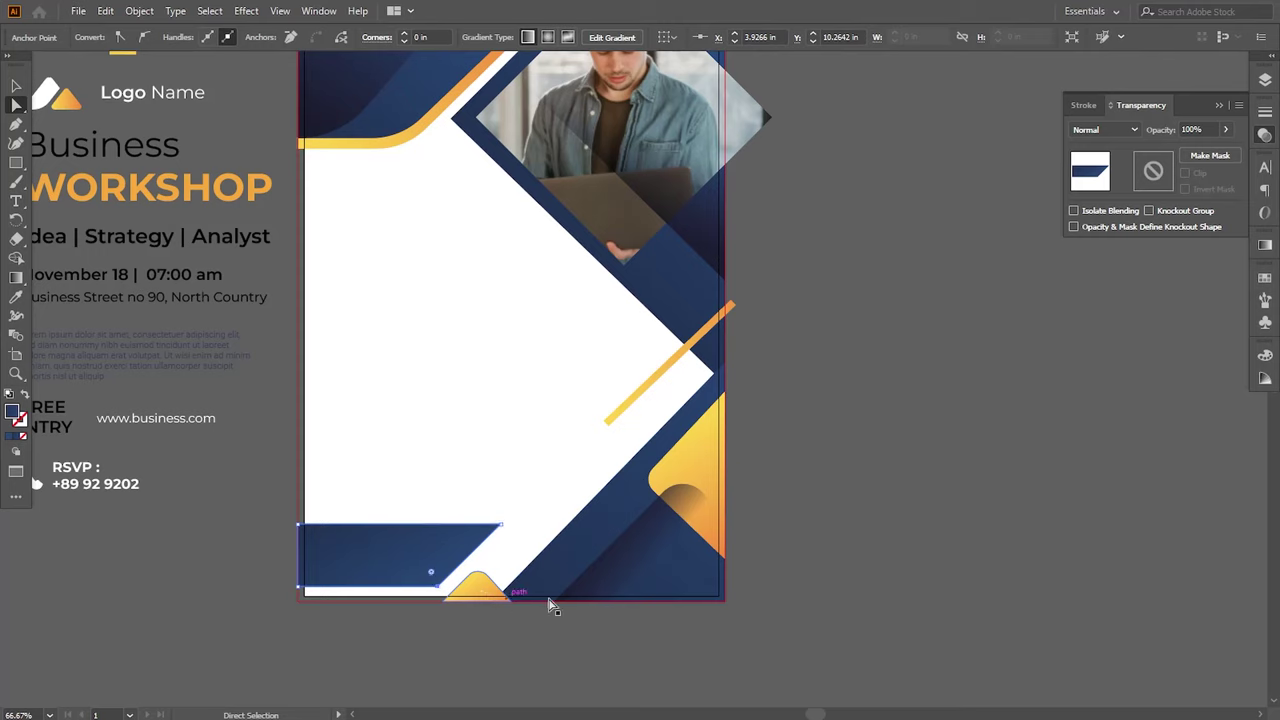
{"action": "left_click", "coordinate": [863, 537]}
Step: Pen-draw an angled path from beyond the right edge down the navy diagonal to the bottom-left bar
{"action": "left_click", "coordinate": [16, 124]}
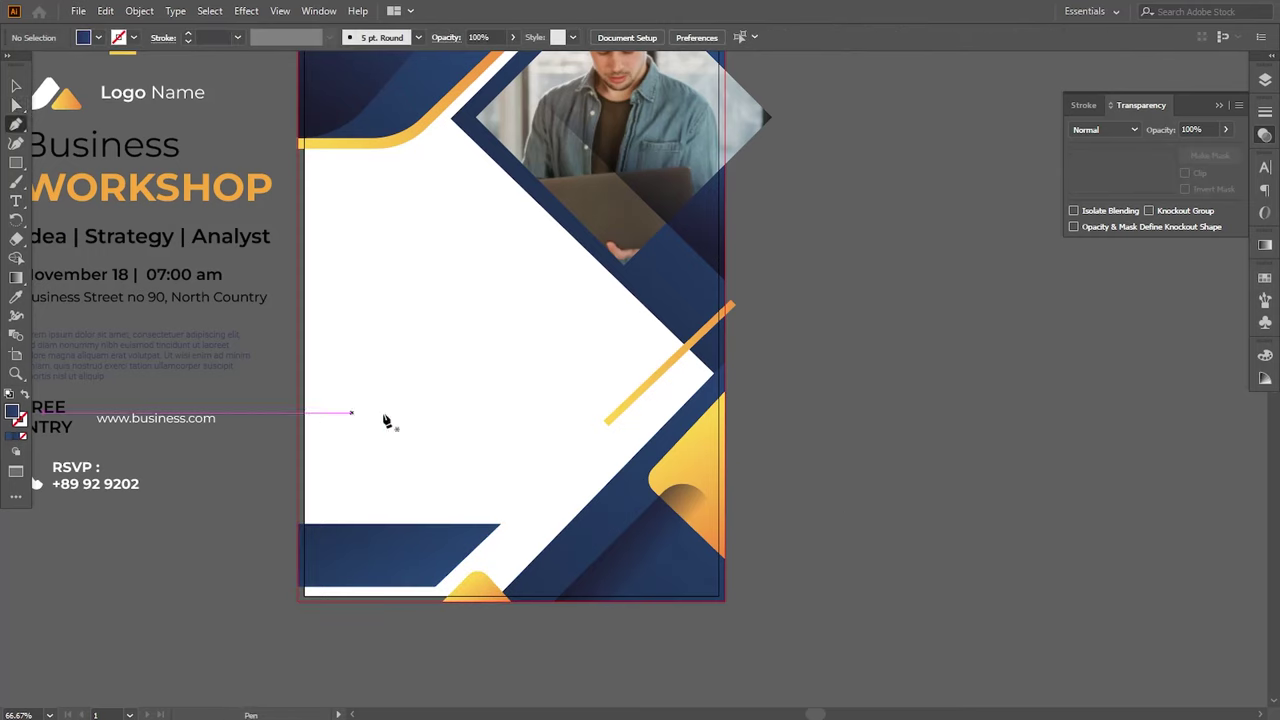
{"action": "left_click", "coordinate": [738, 331]}
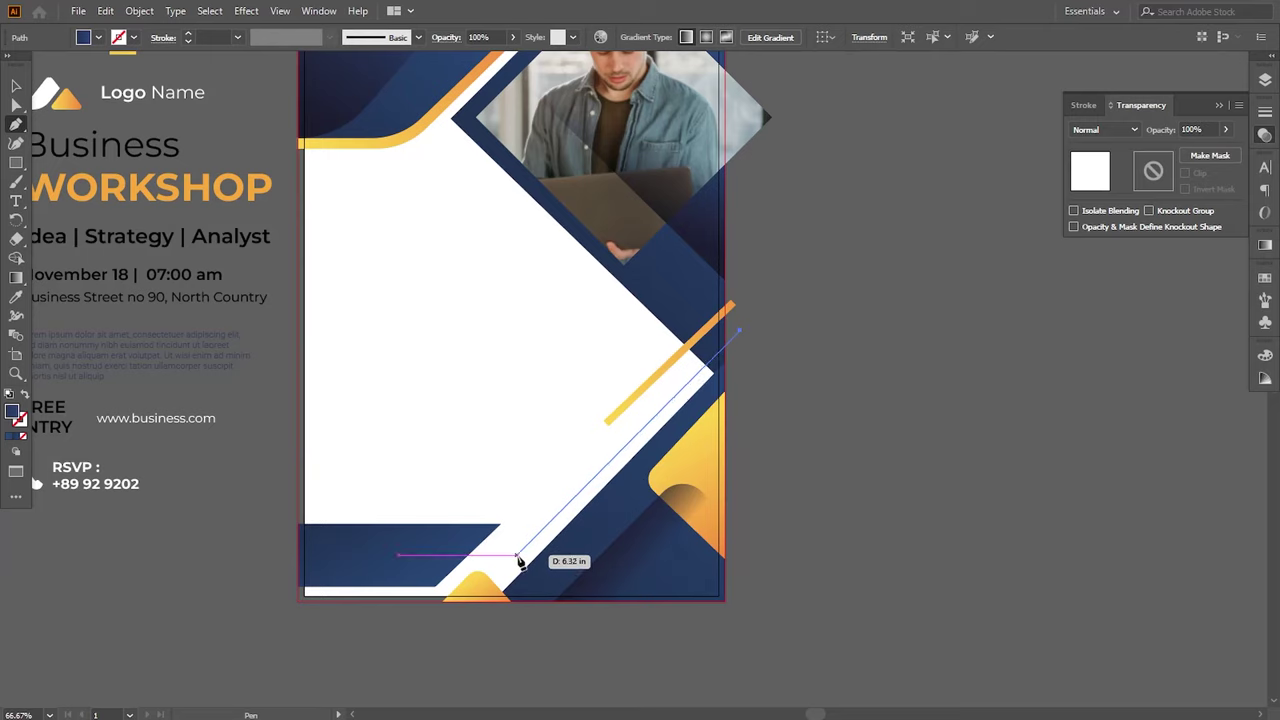
{"action": "left_click", "coordinate": [519, 555]}
{"action": "left_click", "coordinate": [427, 557]}
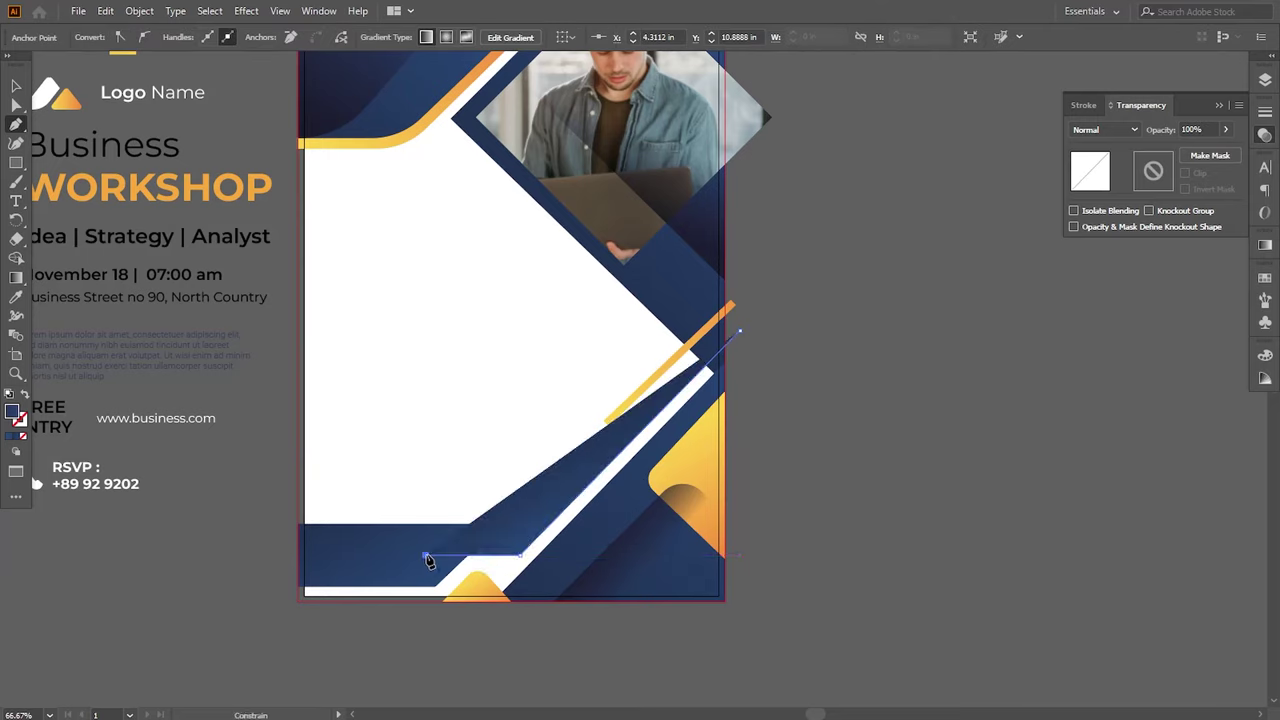
{"action": "left_click", "coordinate": [24, 396]}
Step: Turn the path's fill into a stroke and set the stroke weight to 11 pt
{"action": "key", "text": "v"}
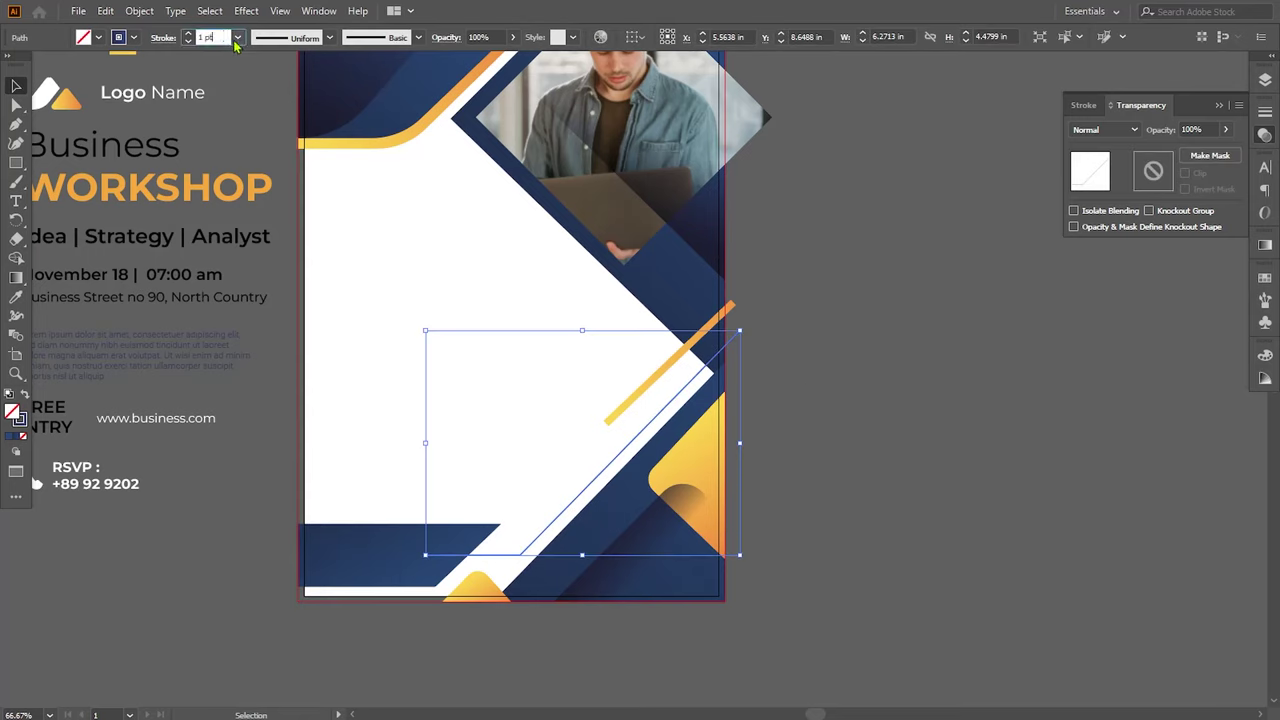
{"action": "left_click", "coordinate": [237, 40]}
{"action": "left_click", "coordinate": [262, 336]}
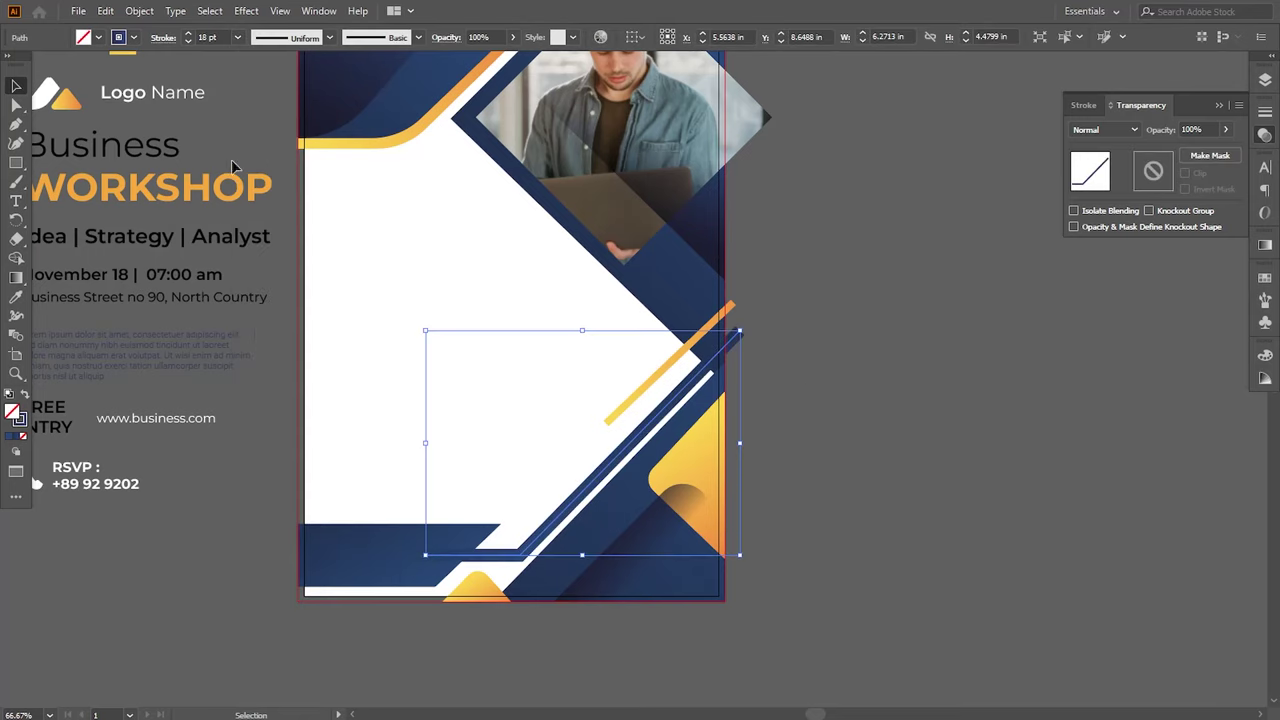
{"action": "double_click", "coordinate": [205, 37]}
{"action": "type", "text": "1"}
{"action": "key", "text": "Return"}
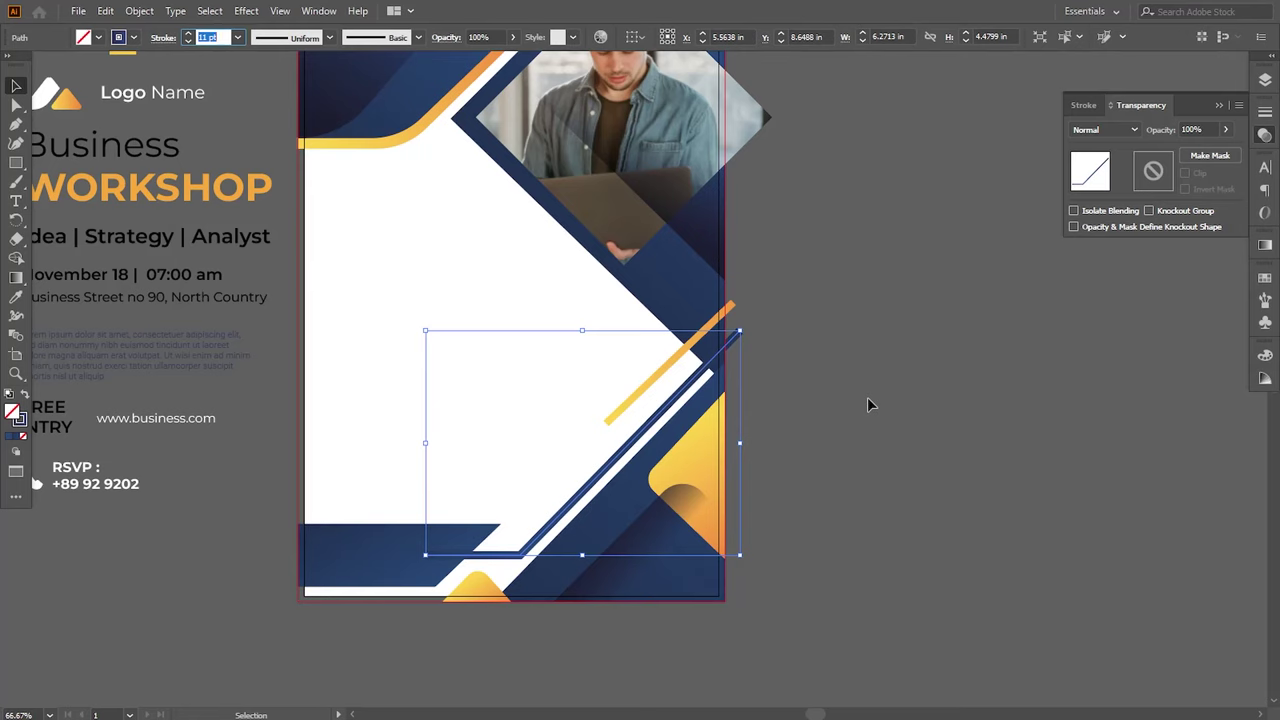
{"action": "left_click", "coordinate": [866, 410]}
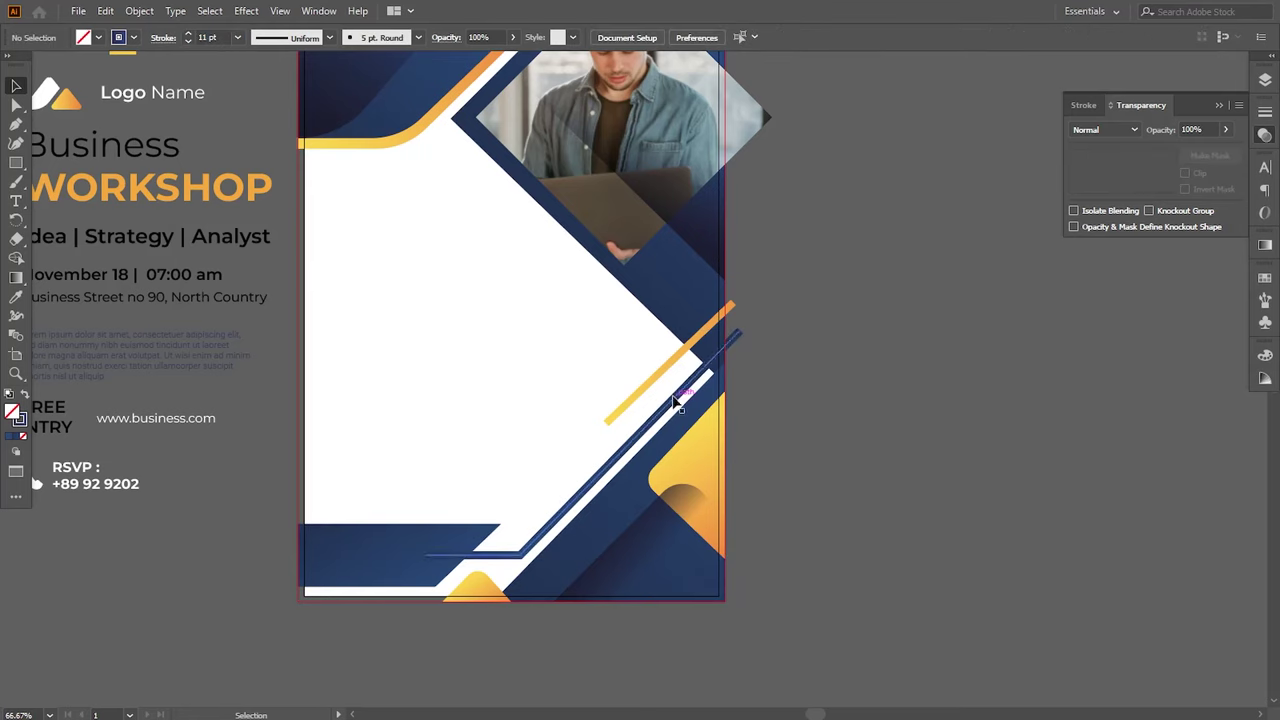
Step: Expand the line into a shape and give it the yellow-orange gradient
{"action": "left_click", "coordinate": [676, 403]}
{"action": "left_click", "coordinate": [139, 10]}
{"action": "left_click", "coordinate": [170, 200]}
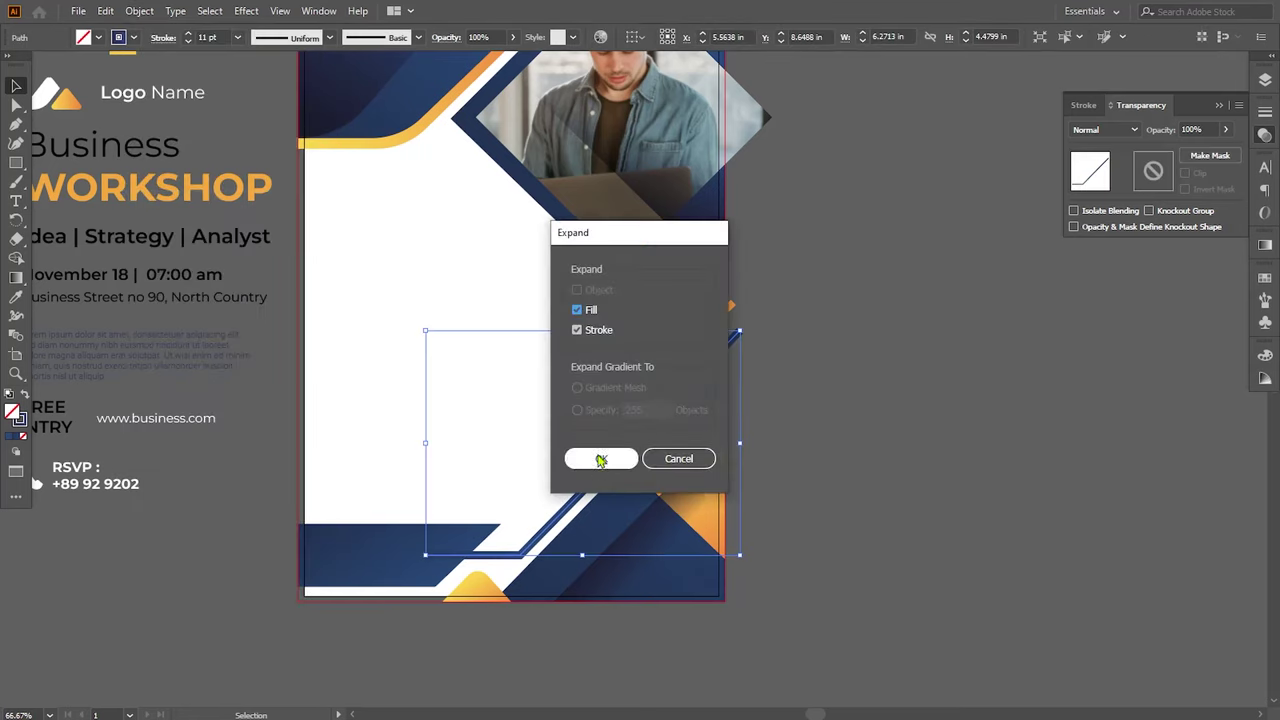
{"action": "left_click", "coordinate": [601, 459]}
{"action": "left_click", "coordinate": [17, 298]}
{"action": "left_click", "coordinate": [650, 387]}
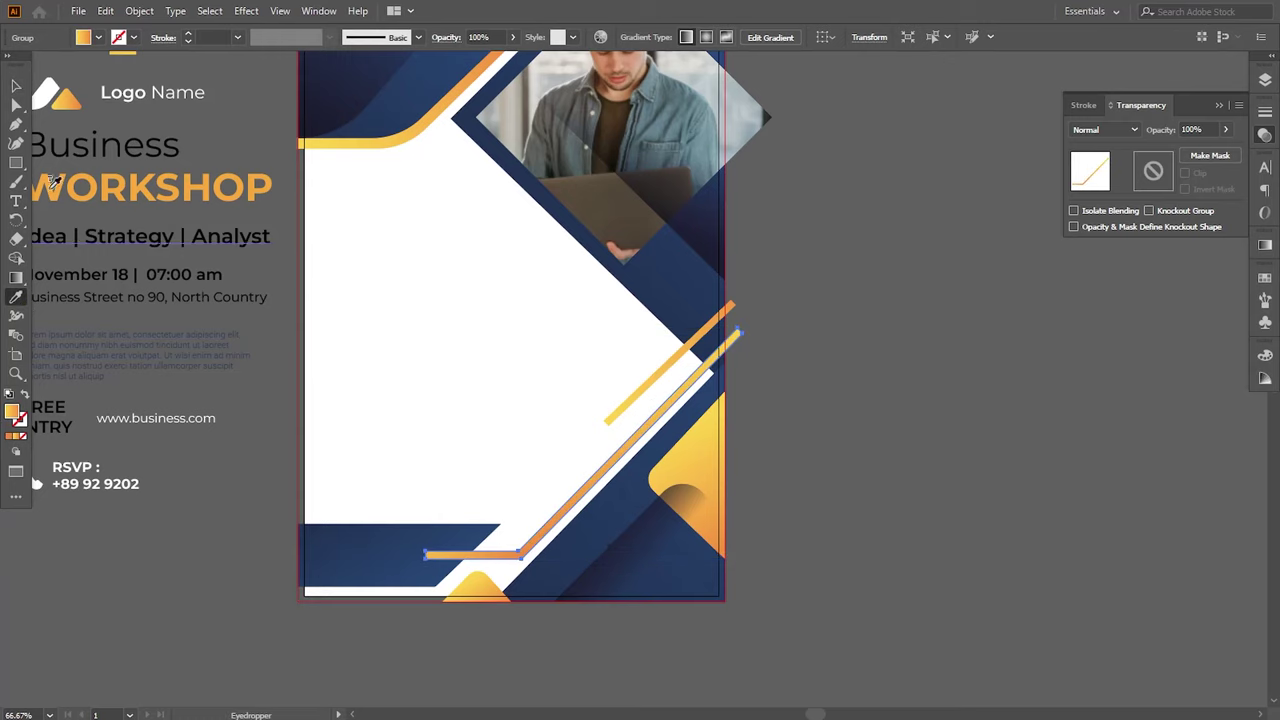
Step: Bring the bottom-left navy bar in front of the new gradient line
{"action": "key", "text": "v"}
{"action": "left_click", "coordinate": [337, 545]}
{"action": "right_click", "coordinate": [337, 550]}
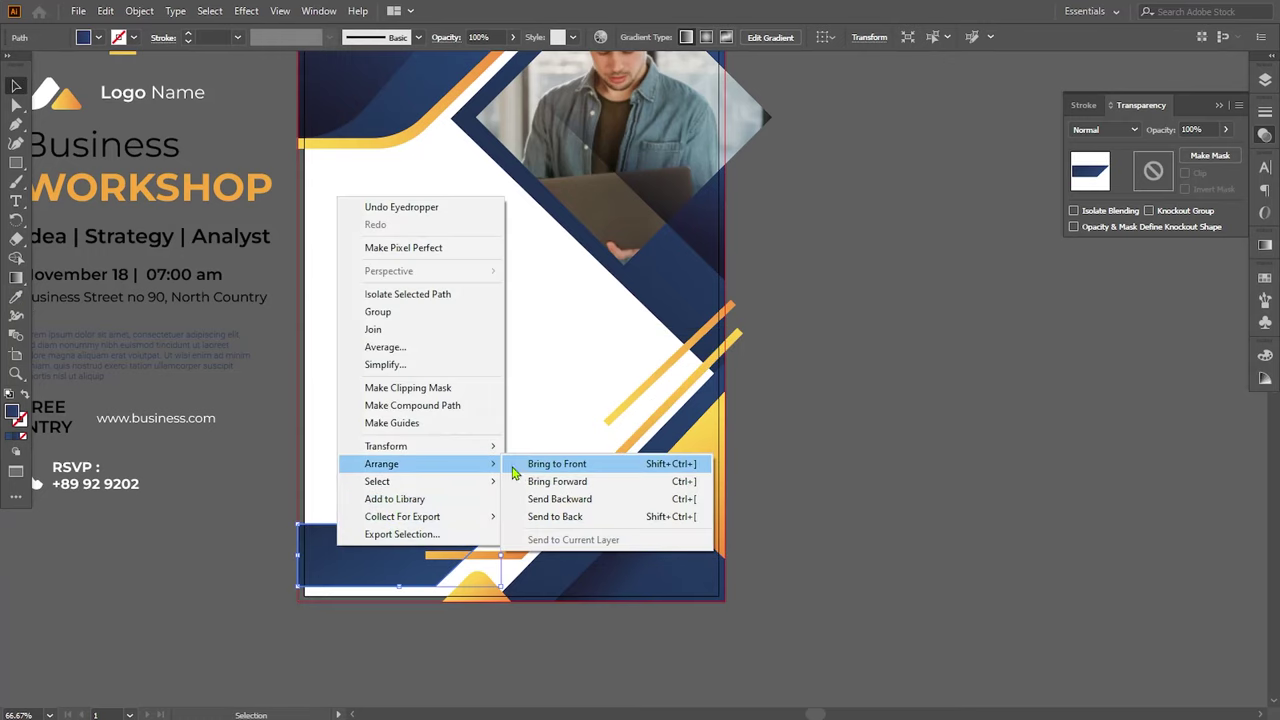
{"action": "left_click", "coordinate": [545, 461]}
{"action": "left_click", "coordinate": [870, 491]}
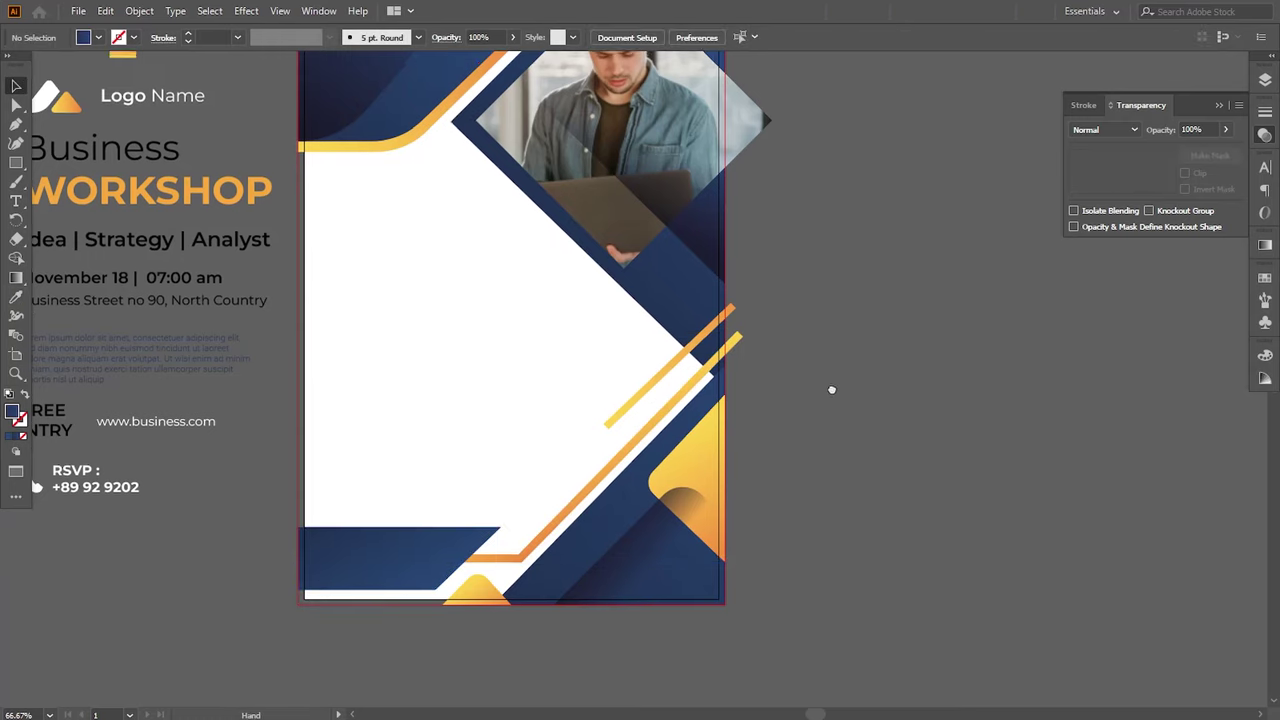
Step: Draw a circle in the white area left of the navy diagonal
{"action": "scroll", "coordinate": [815, 370], "scroll_direction": "up", "scroll_amount": 2}
{"action": "scroll", "coordinate": [785, 357], "scroll_direction": "up", "scroll_amount": 1}
{"action": "left_click_drag", "start_coordinate": [770, 359], "coordinate": [750, 306]}
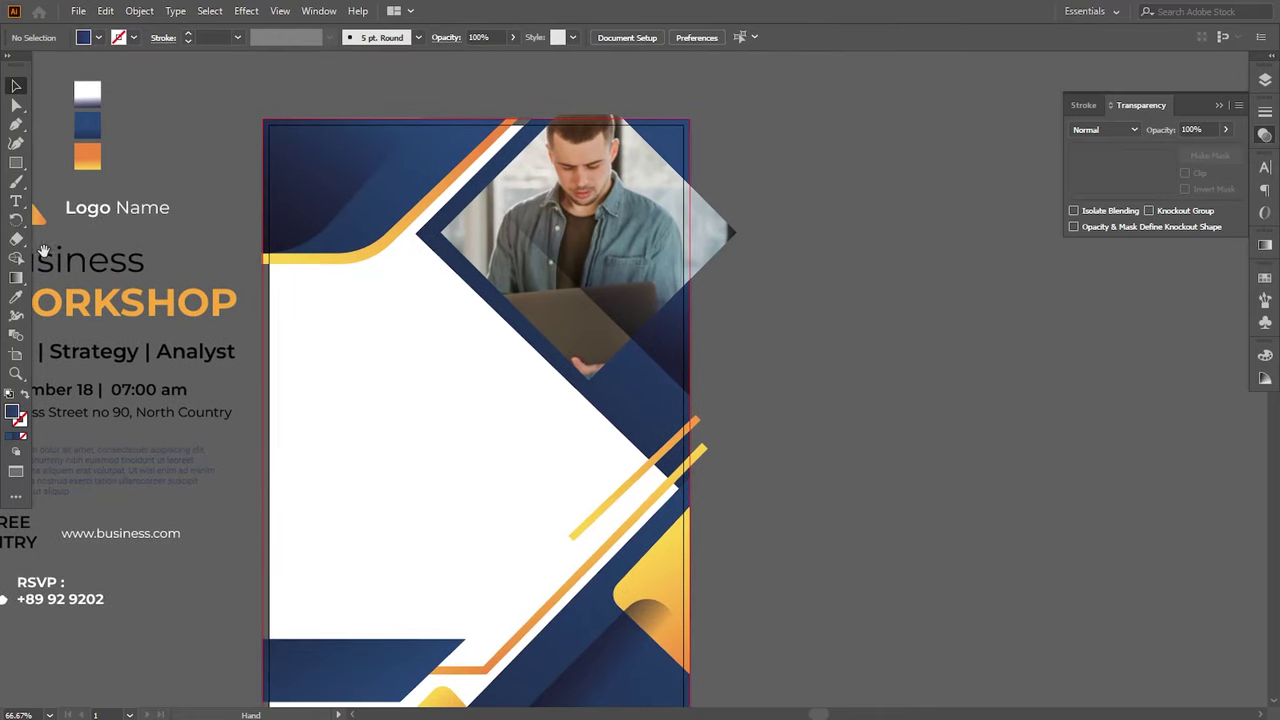
{"action": "left_click_drag", "start_coordinate": [18, 163], "coordinate": [80, 197]}
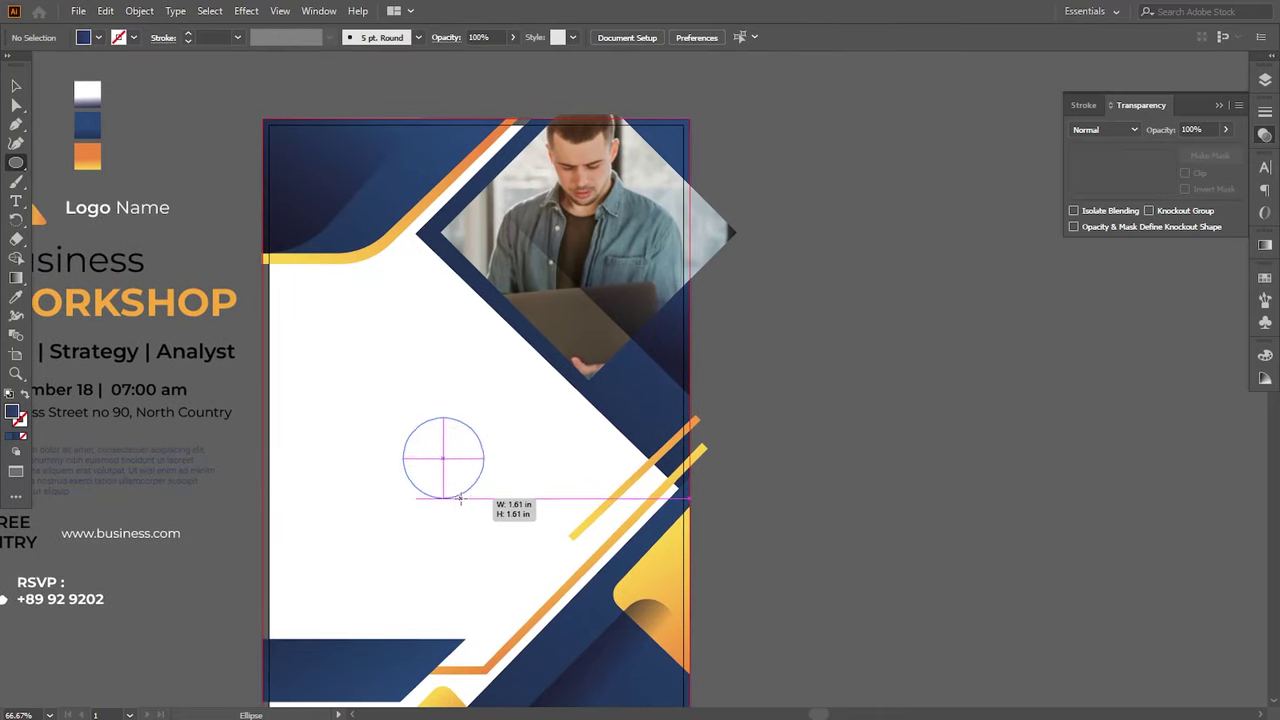
{"action": "left_click_drag", "start_coordinate": [403, 417], "coordinate": [486, 498]}
{"action": "key", "text": "v"}
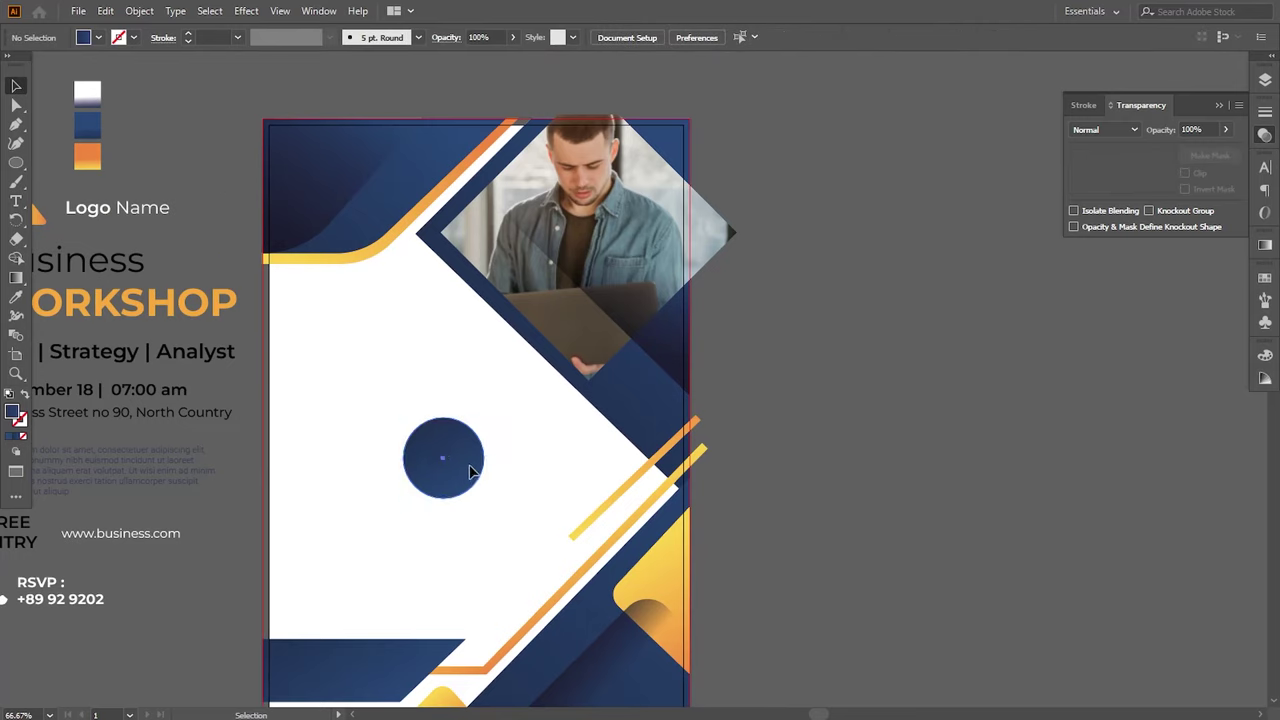
Step: Fill the circle with the yellow-orange gradient angled diagonally across it
{"action": "left_click", "coordinate": [16, 300]}
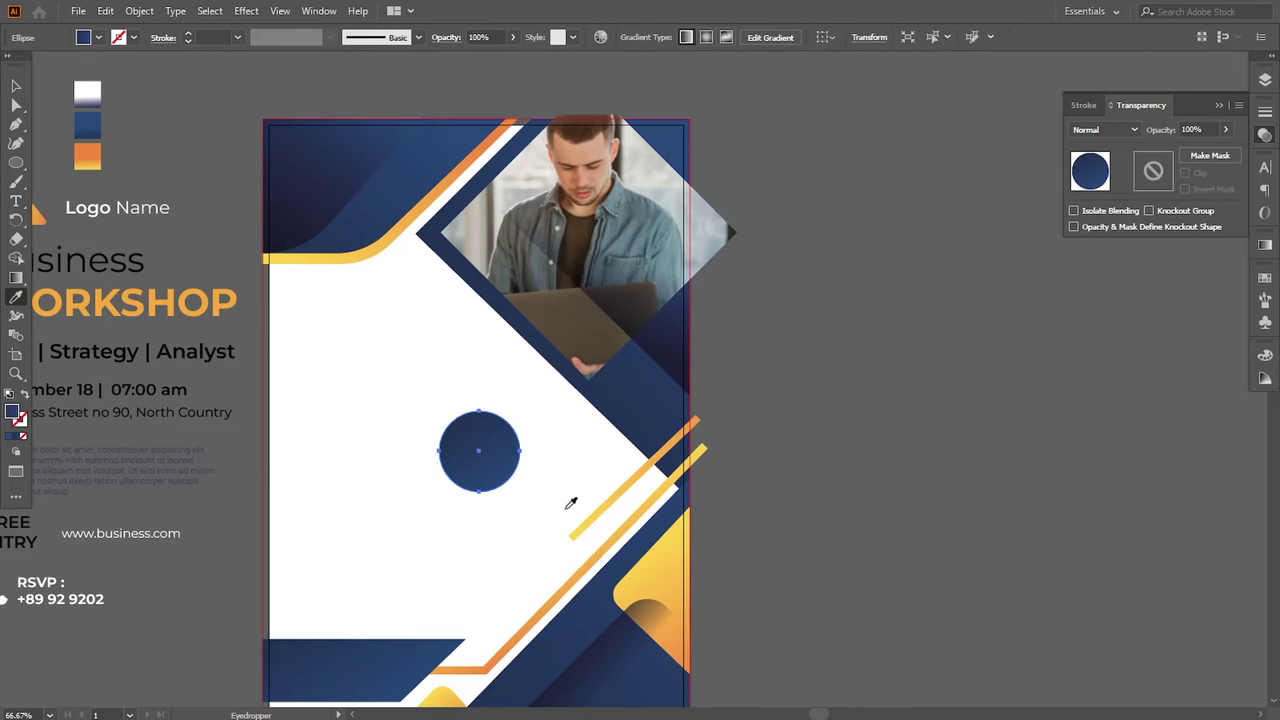
{"action": "left_click", "coordinate": [657, 557]}
{"action": "left_click", "coordinate": [16, 278]}
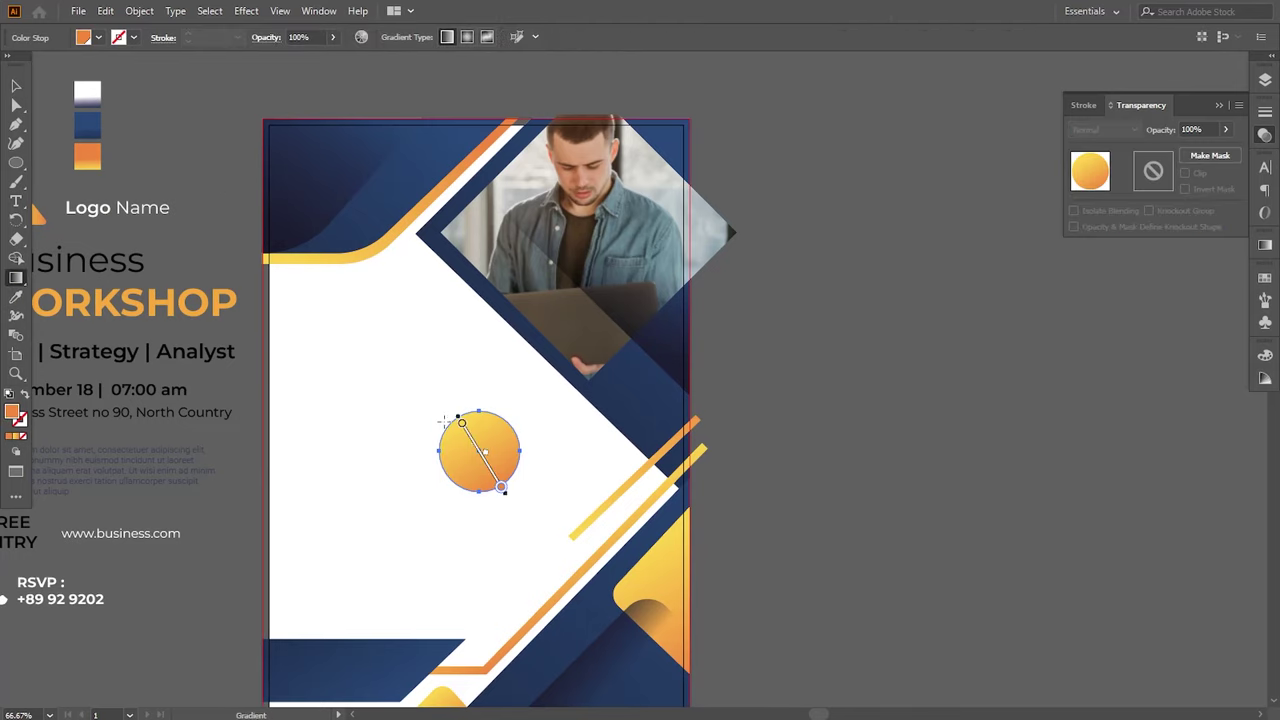
{"action": "left_click_drag", "start_coordinate": [448, 408], "coordinate": [515, 500]}
{"action": "left_click", "coordinate": [16, 89]}
{"action": "left_click", "coordinate": [323, 396]}
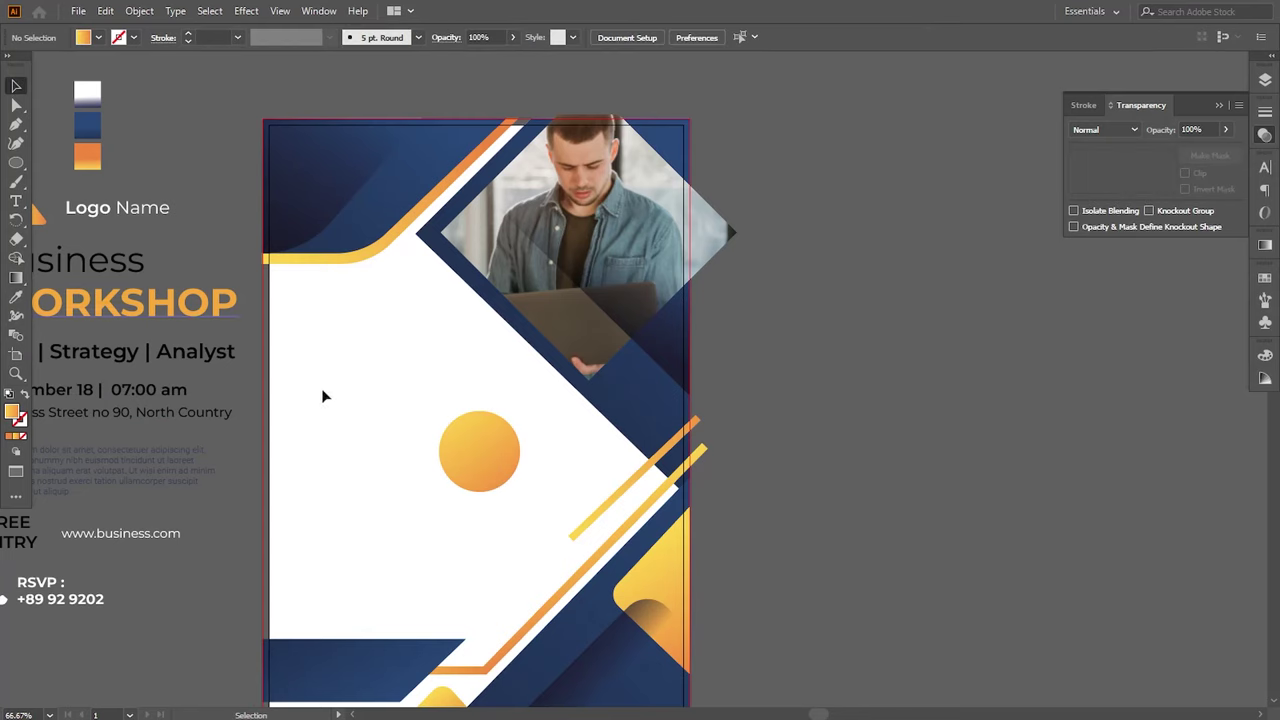
{"action": "left_click", "coordinate": [16, 105]}
Step: Drag the diamond photo frame's live corner widgets to round its corners, including the bottom one
{"action": "left_click", "coordinate": [452, 234]}
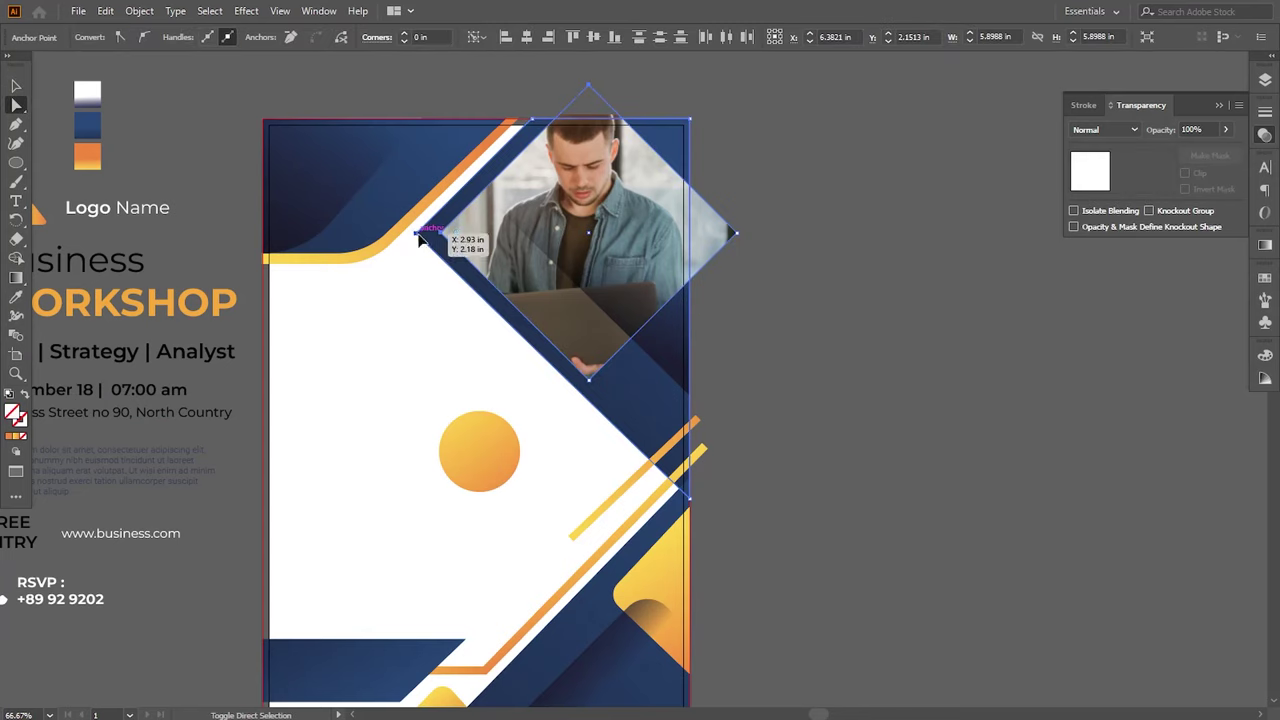
{"action": "left_click_drag", "start_coordinate": [455, 235], "coordinate": [463, 237]}
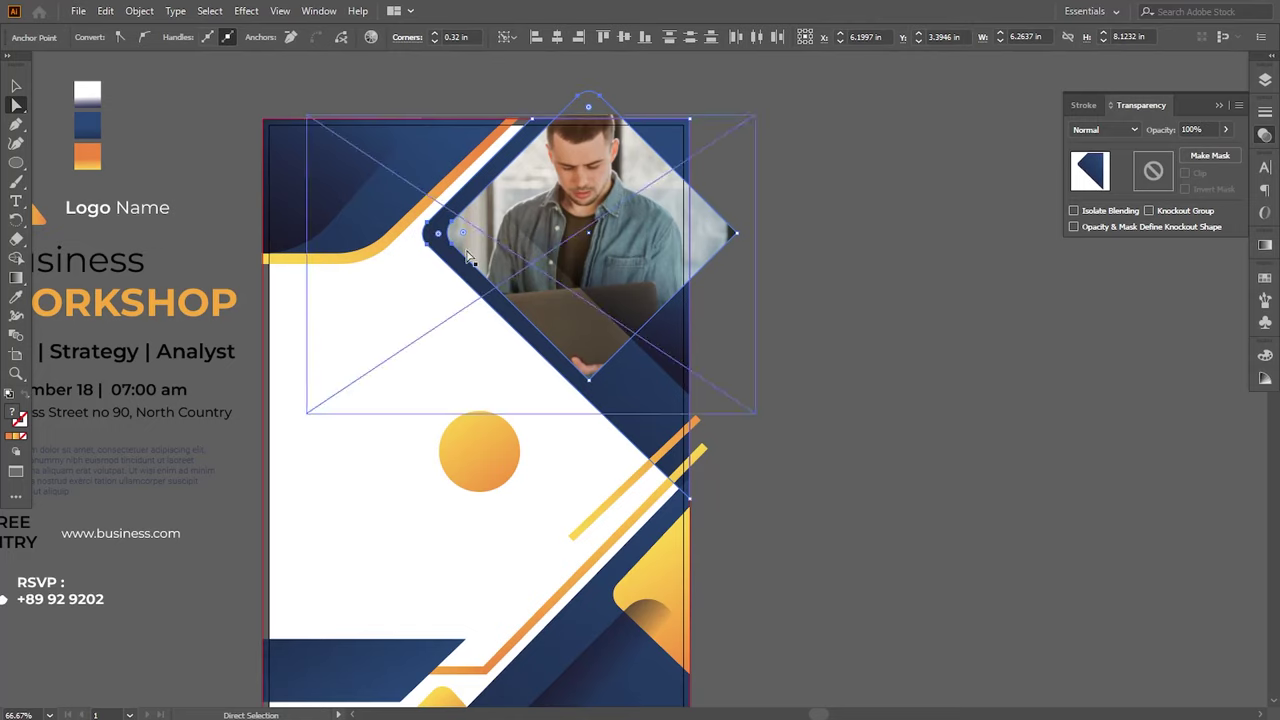
{"action": "left_click", "coordinate": [594, 382]}
{"action": "left_click_drag", "start_coordinate": [589, 368], "coordinate": [590, 352]}
{"action": "left_click", "coordinate": [772, 362]}
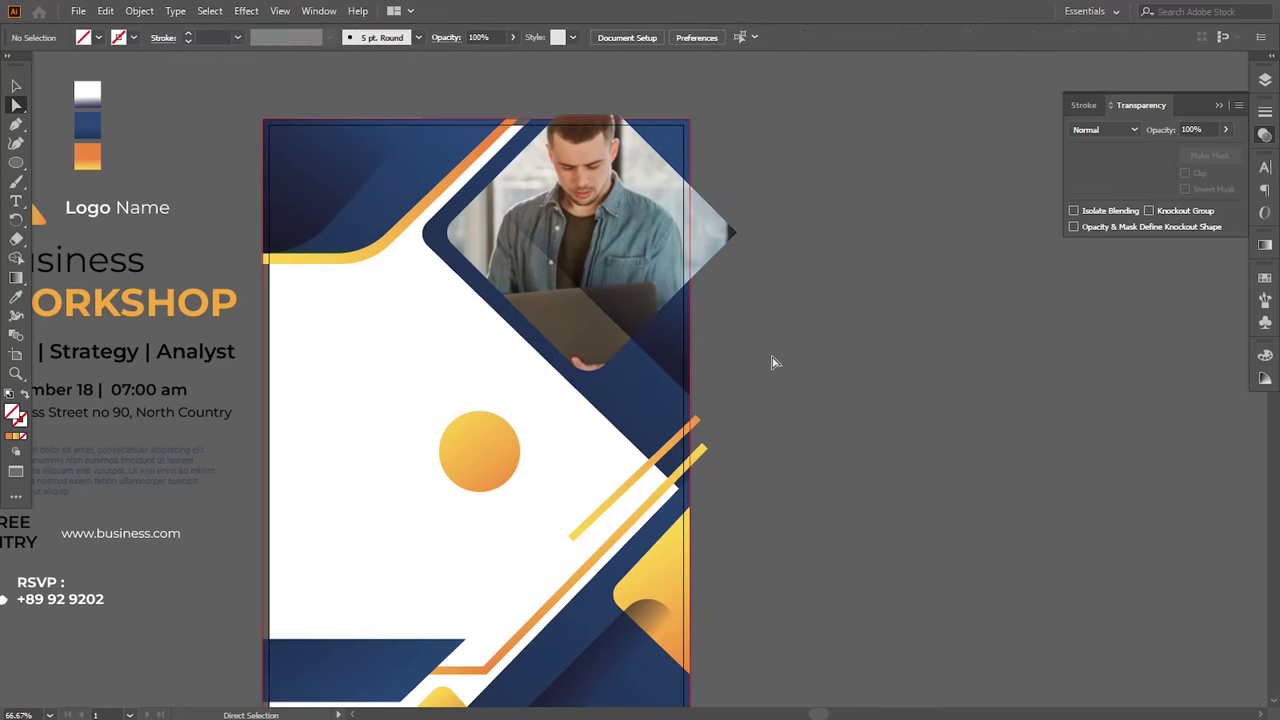
{"action": "left_click_drag", "start_coordinate": [711, 363], "coordinate": [706, 360]}
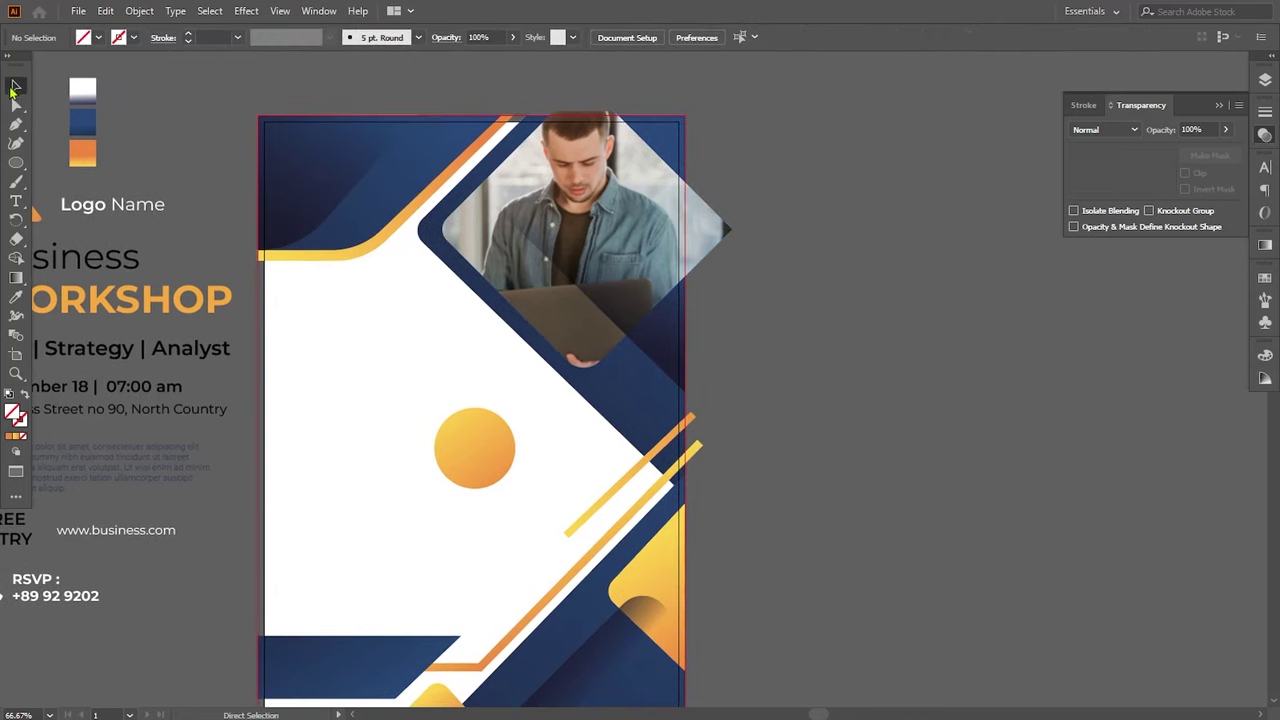
Step: Move the gradient circle up beneath the photo diamond and enlarge it slightly
{"action": "left_click_drag", "start_coordinate": [451, 464], "coordinate": [558, 396]}
{"action": "left_click_drag", "start_coordinate": [620, 427], "coordinate": [626, 428]}
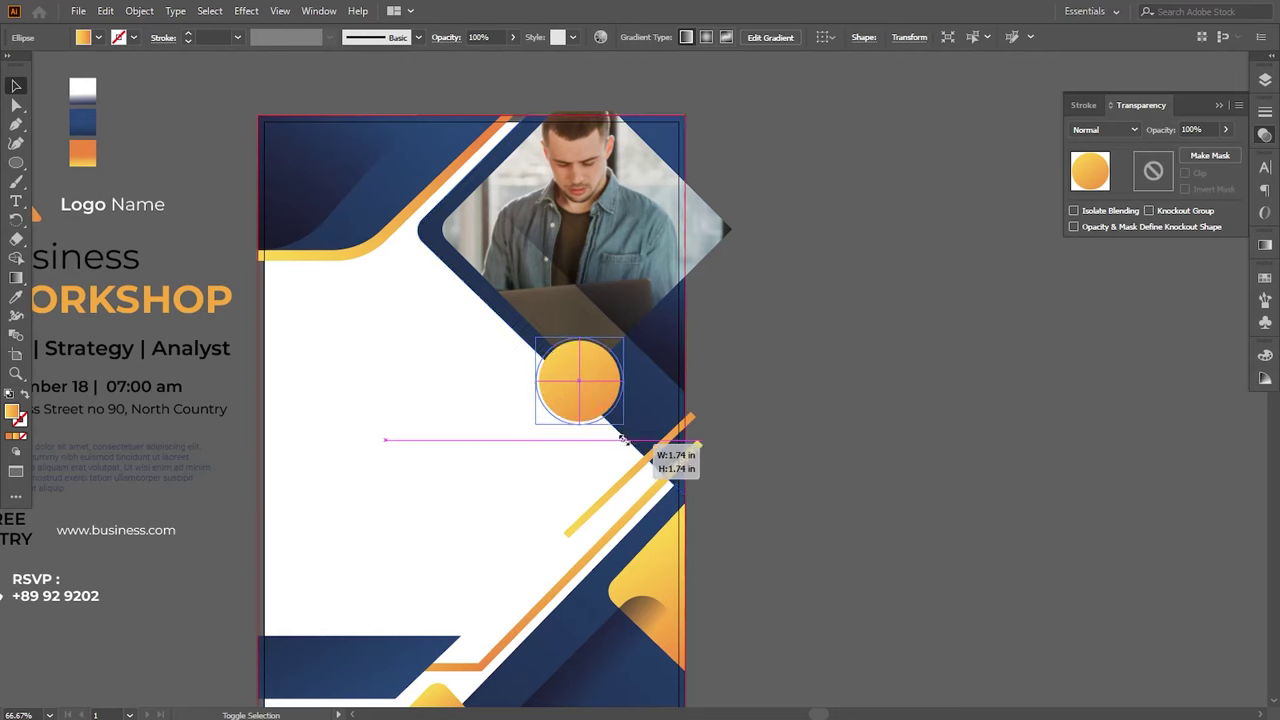
{"action": "left_click", "coordinate": [280, 435]}
{"action": "left_click_drag", "start_coordinate": [280, 435], "coordinate": [408, 459]}
Step: Place the FREE ENTRY text on the circle and bring it to the front
{"action": "left_click_drag", "start_coordinate": [135, 548], "coordinate": [716, 425]}
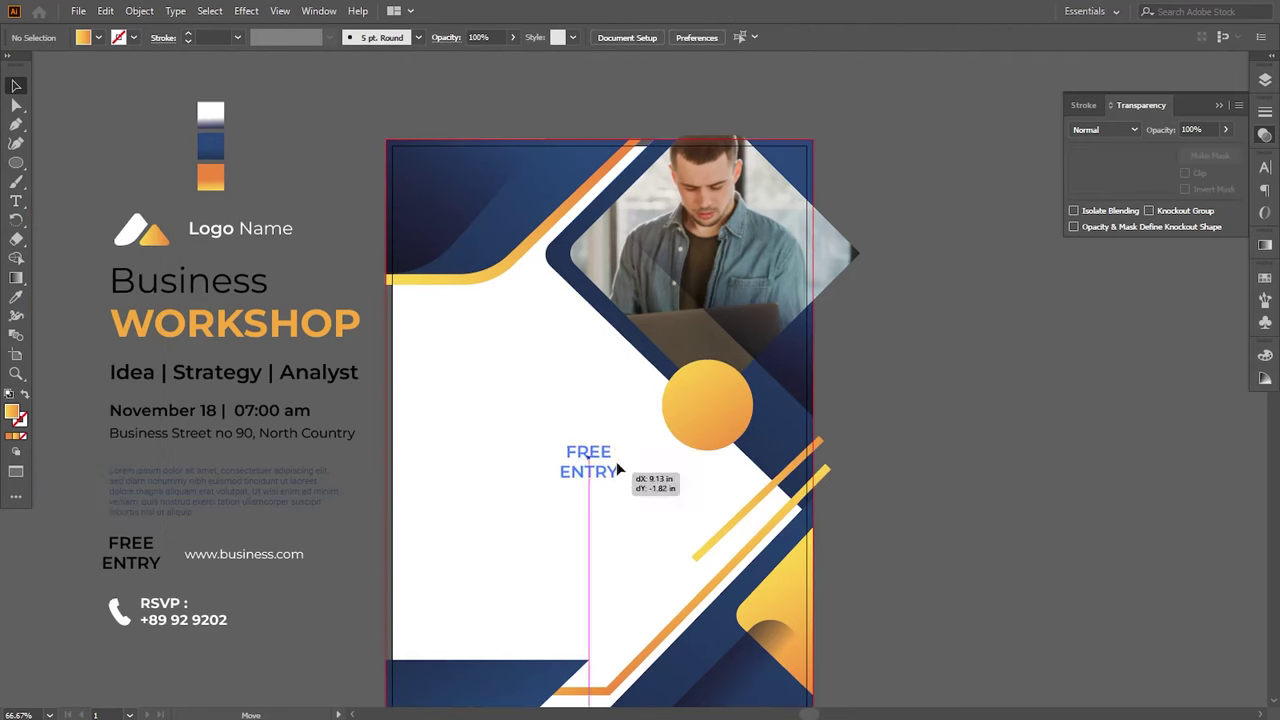
{"action": "right_click", "coordinate": [716, 425]}
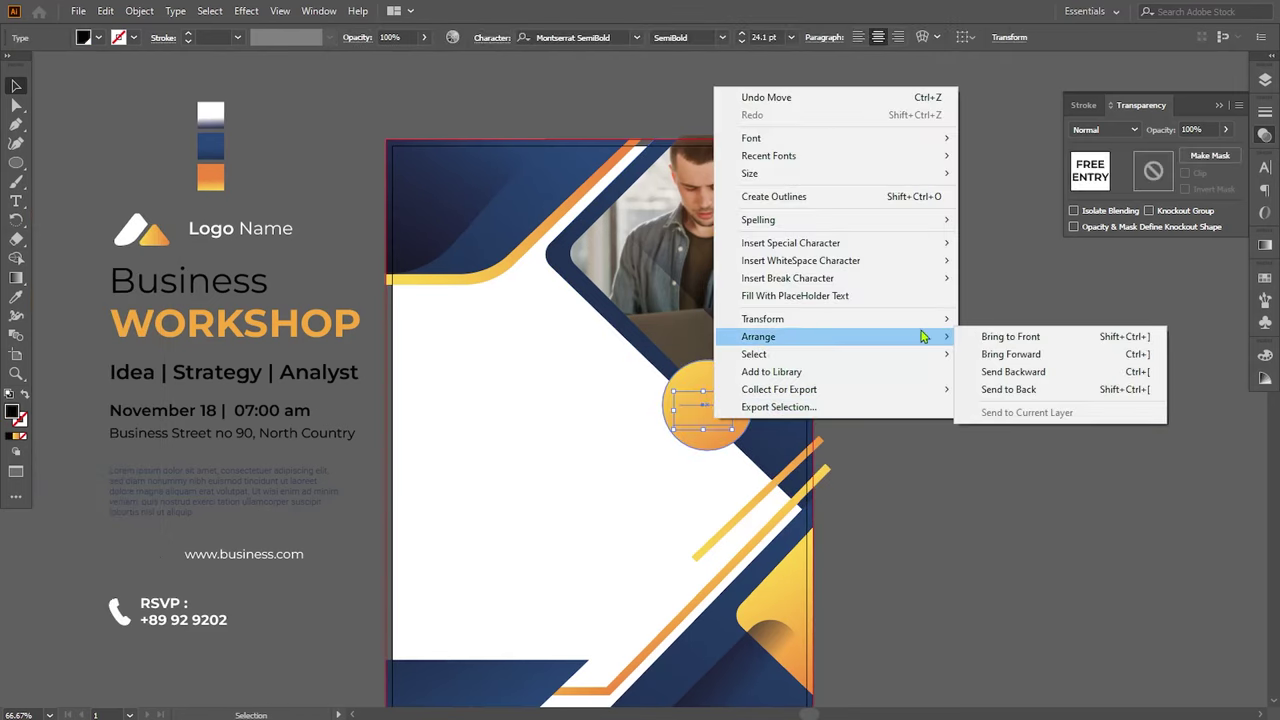
{"action": "left_click", "coordinate": [1000, 337]}
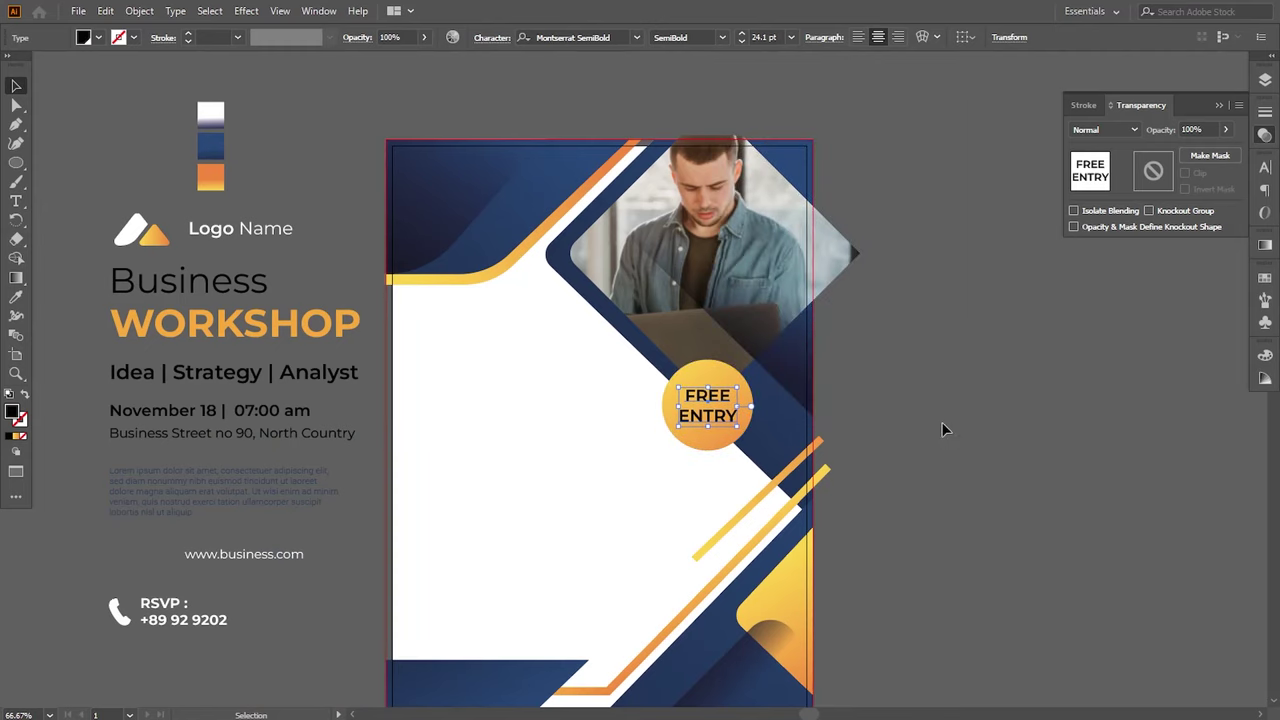
{"action": "left_click", "coordinate": [951, 441]}
{"action": "left_click_drag", "start_coordinate": [951, 441], "coordinate": [894, 421]}
{"action": "left_click_drag", "start_coordinate": [584, 499], "coordinate": [592, 494]}
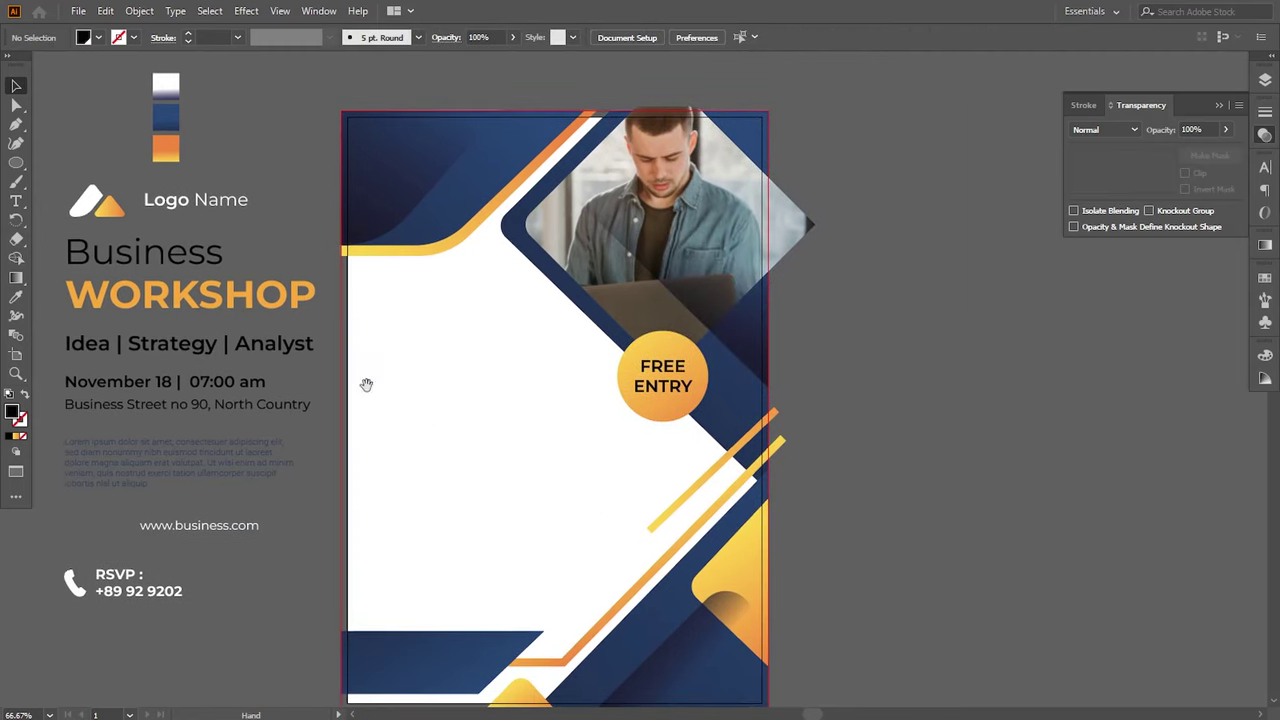
{"action": "left_click_drag", "start_coordinate": [366, 385], "coordinate": [427, 402]}
Step: Put the Logo Name logo in the top-left corner, bring it to front, and shrink it slightly
{"action": "left_click_drag", "start_coordinate": [138, 232], "coordinate": [426, 177]}
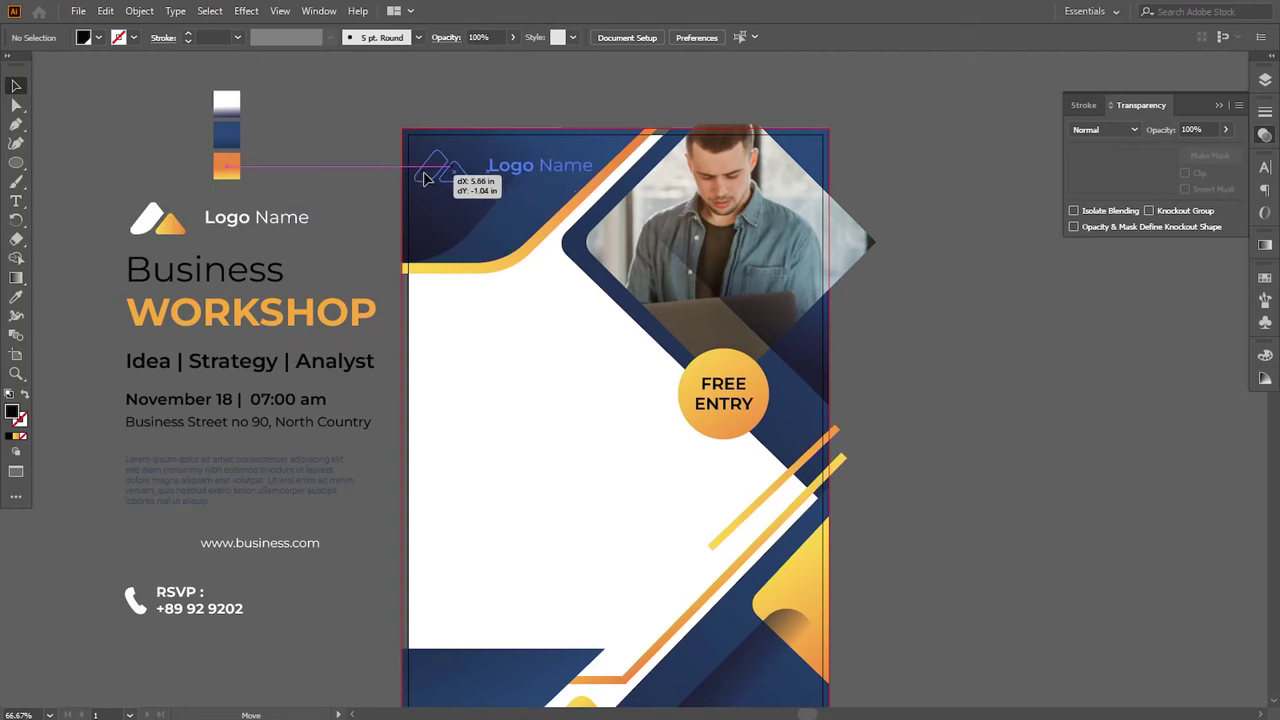
{"action": "right_click", "coordinate": [558, 178]}
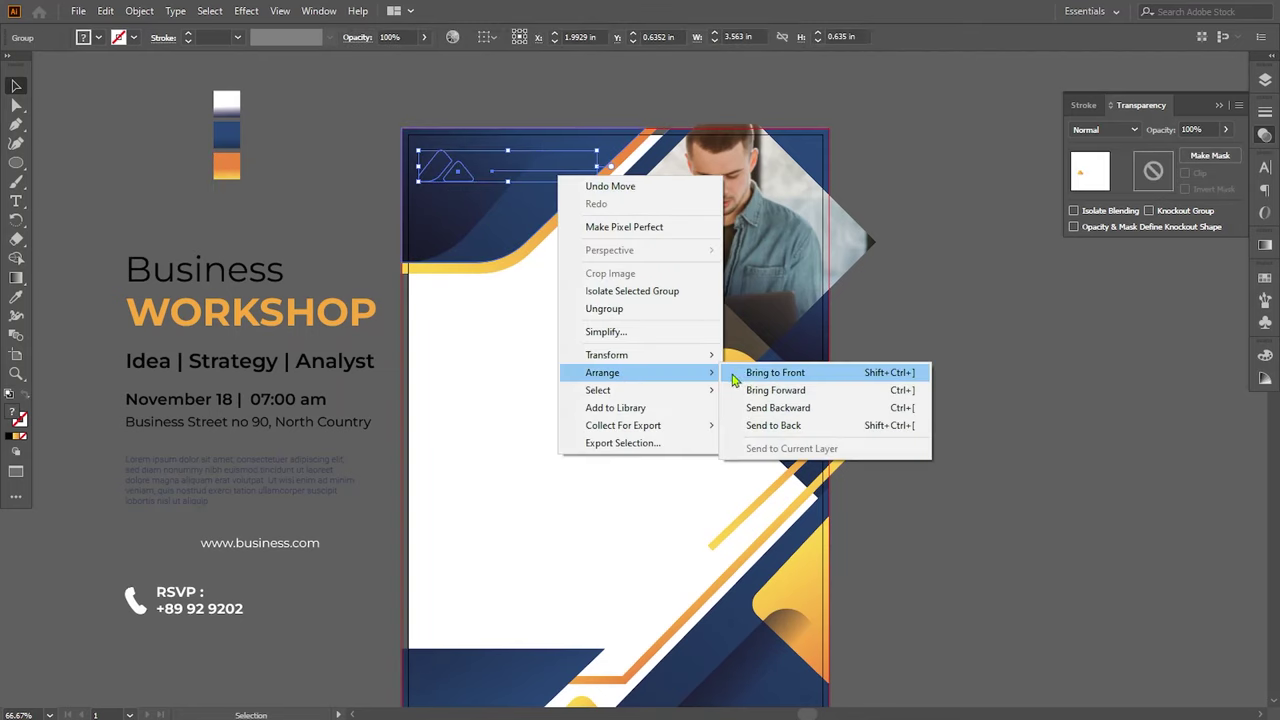
{"action": "left_click", "coordinate": [770, 369]}
{"action": "left_click_drag", "start_coordinate": [595, 183], "coordinate": [580, 178]}
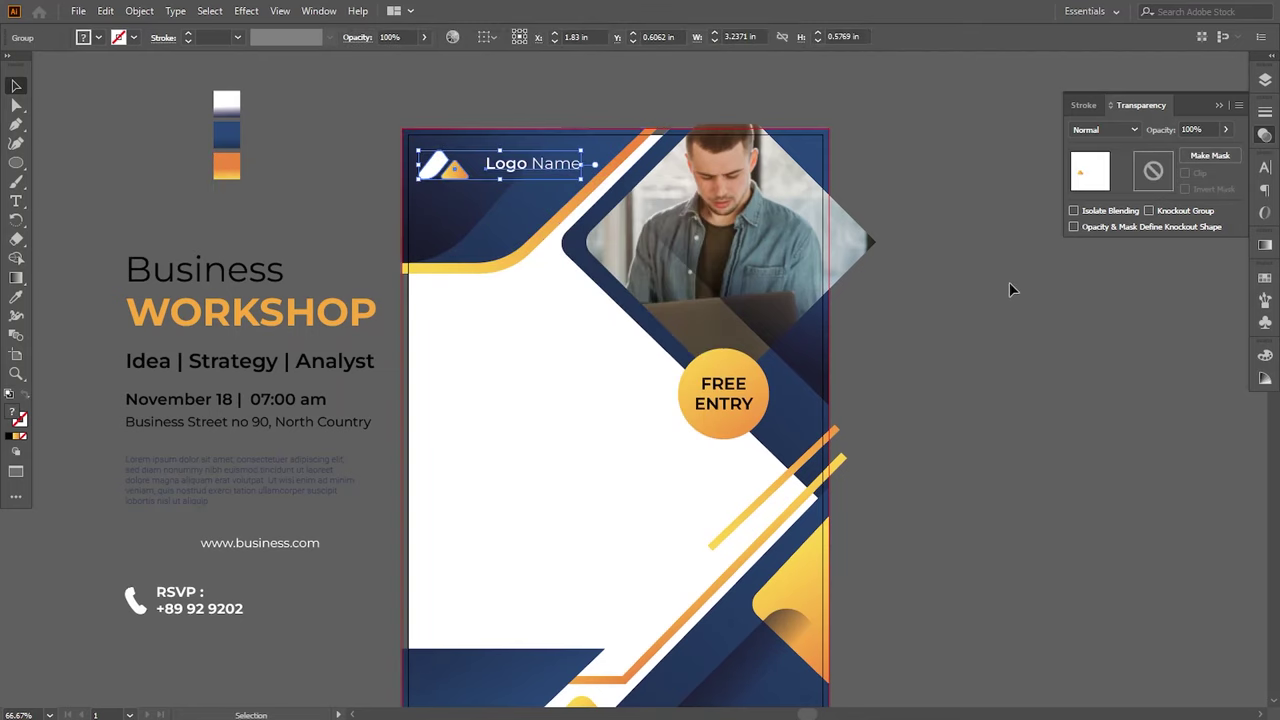
{"action": "key", "text": "Right"}
{"action": "key", "text": "Right"}
{"action": "key", "text": "Right"}
{"action": "key", "text": "Right"}
{"action": "key", "text": "Right"}
{"action": "key", "text": "Right"}
{"action": "key", "text": "Down"}
{"action": "key", "text": "Down"}
{"action": "key", "text": "Down"}
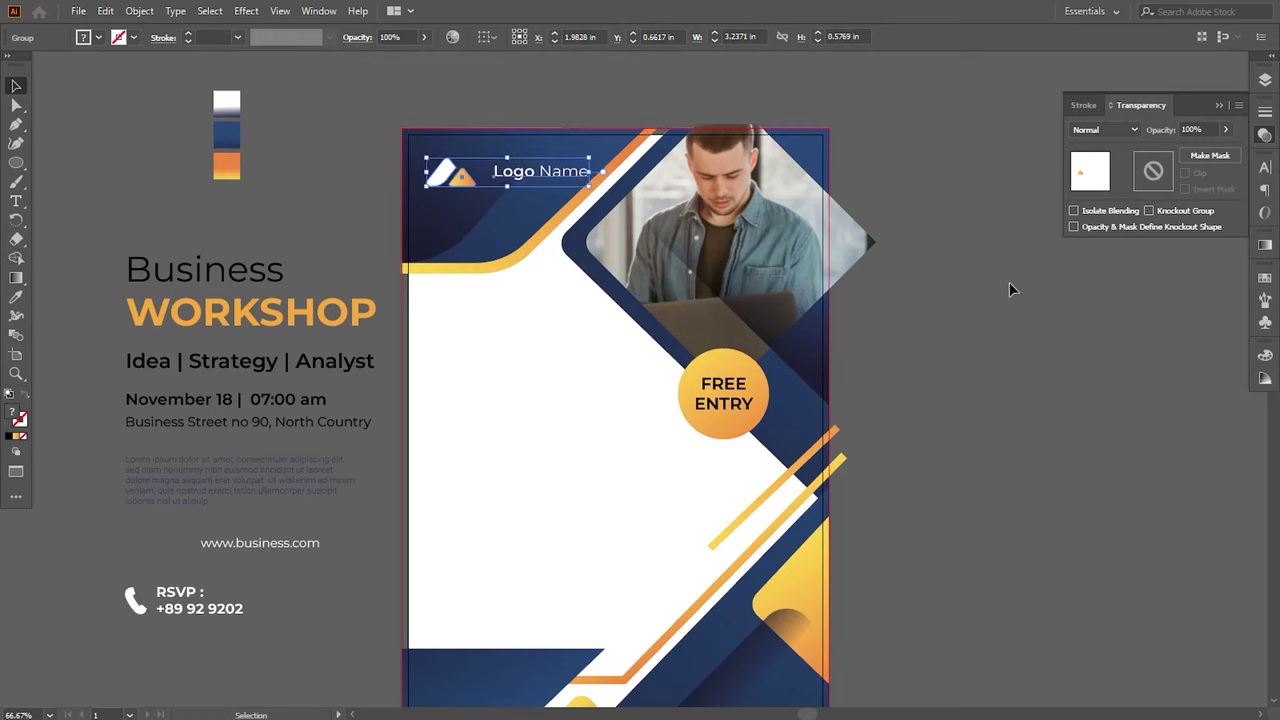
{"action": "key", "text": "Up"}
{"action": "key", "text": "Up"}
{"action": "key", "text": "Up"}
{"action": "key", "text": "Up"}
{"action": "key", "text": "Up"}
{"action": "key", "text": "Up"}
{"action": "left_click", "coordinate": [1010, 291]}
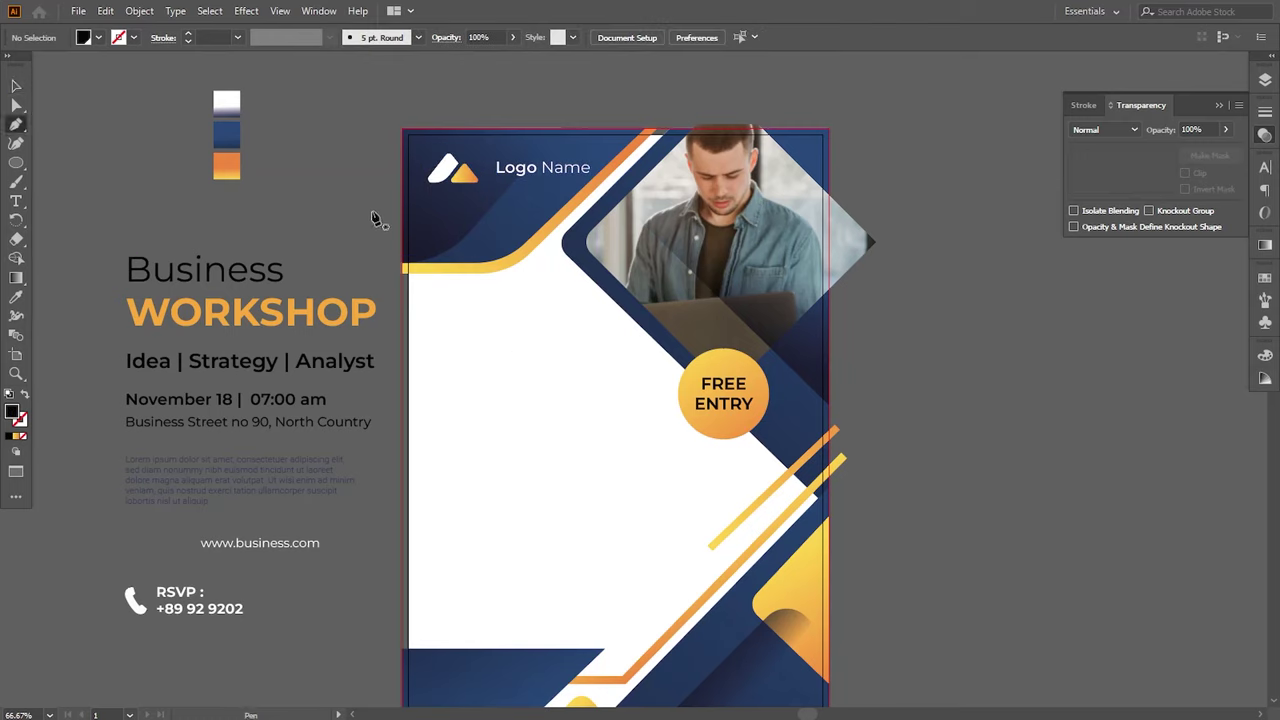
Step: Draw a triangle at the poster's top-left edge
{"action": "left_click", "coordinate": [400, 191]}
{"action": "left_click", "coordinate": [485, 242]}
{"action": "left_click", "coordinate": [392, 340]}
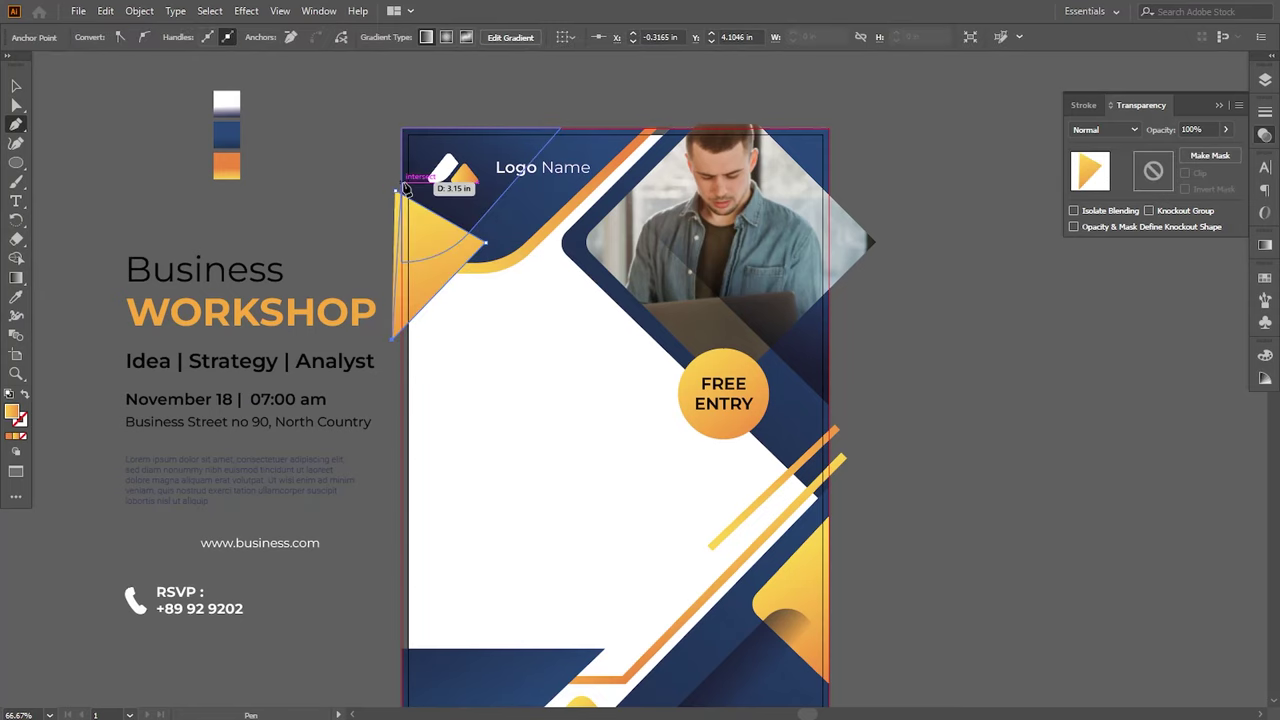
{"action": "left_click", "coordinate": [400, 191]}
Step: Make the triangle an outline, shift its top corner left and round its right tip
{"action": "left_click", "coordinate": [25, 393]}
{"action": "key", "text": "a"}
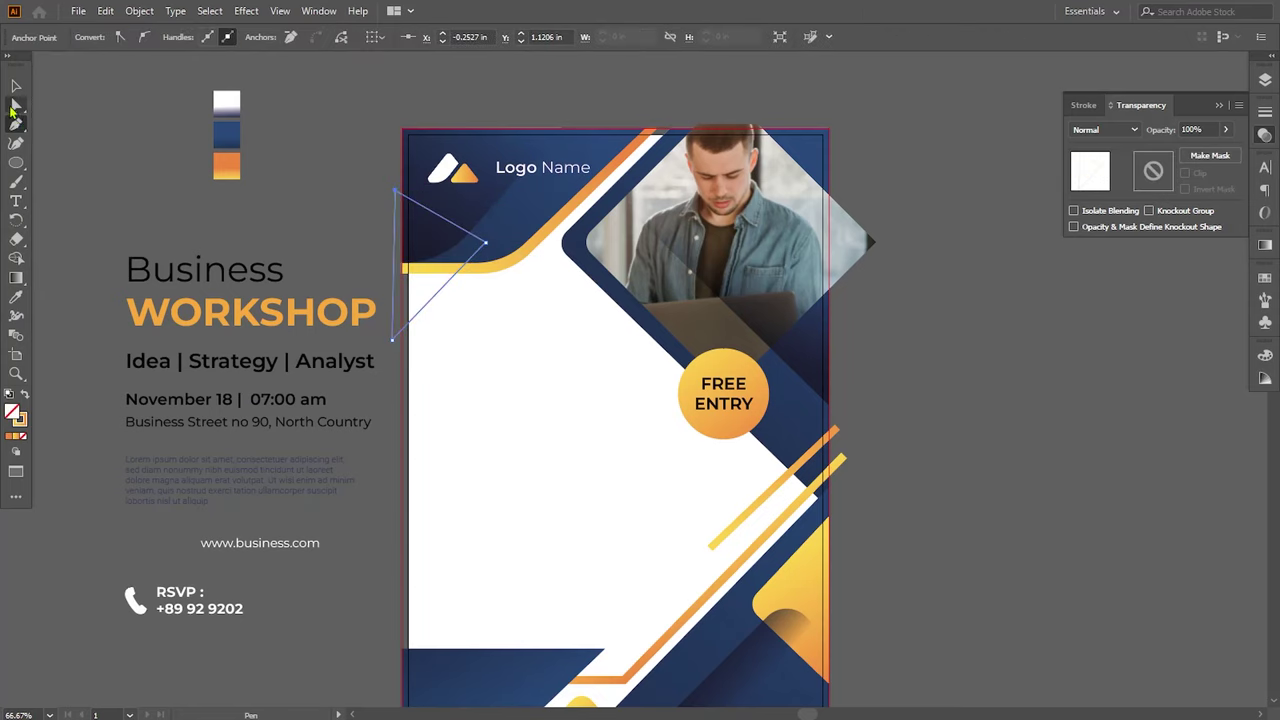
{"action": "mouse_move", "coordinate": [398, 191]}
{"action": "left_mouse_down"}
{"action": "mouse_move", "coordinate": [380, 192]}
{"action": "mouse_move", "coordinate": [390, 196]}
{"action": "left_mouse_up"}
{"action": "left_click", "coordinate": [393, 337]}
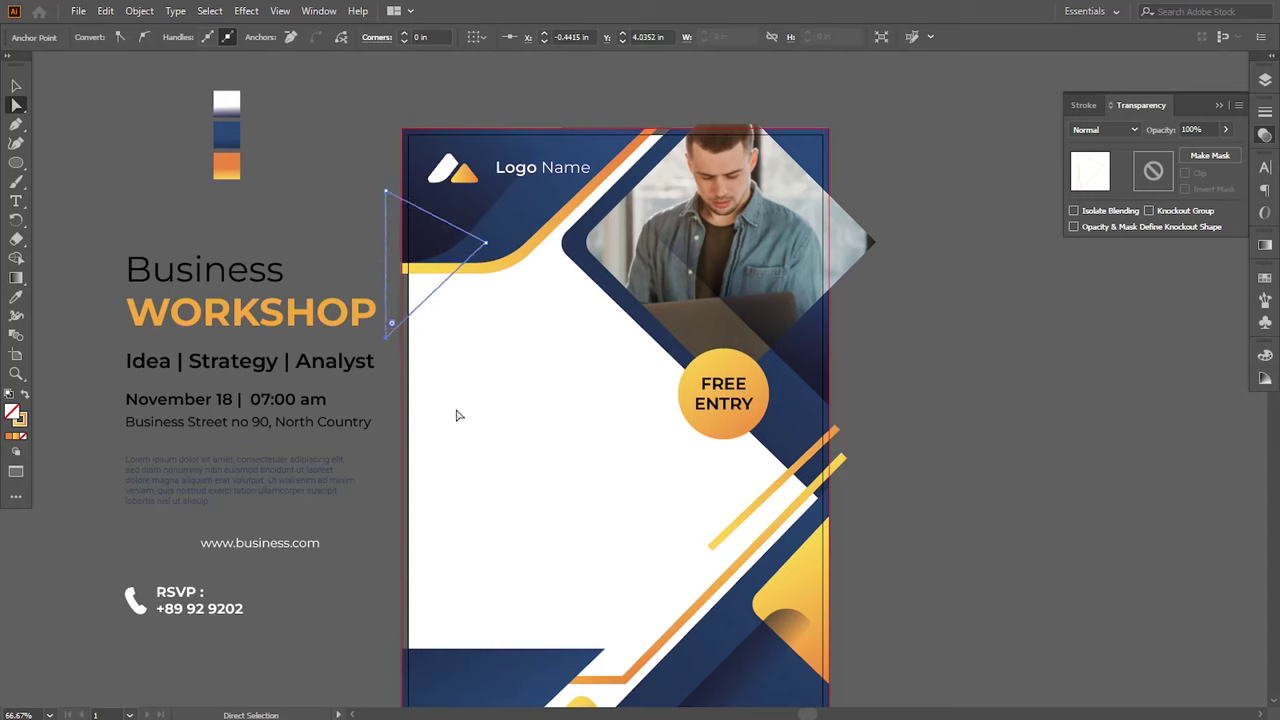
{"action": "left_click", "coordinate": [386, 193]}
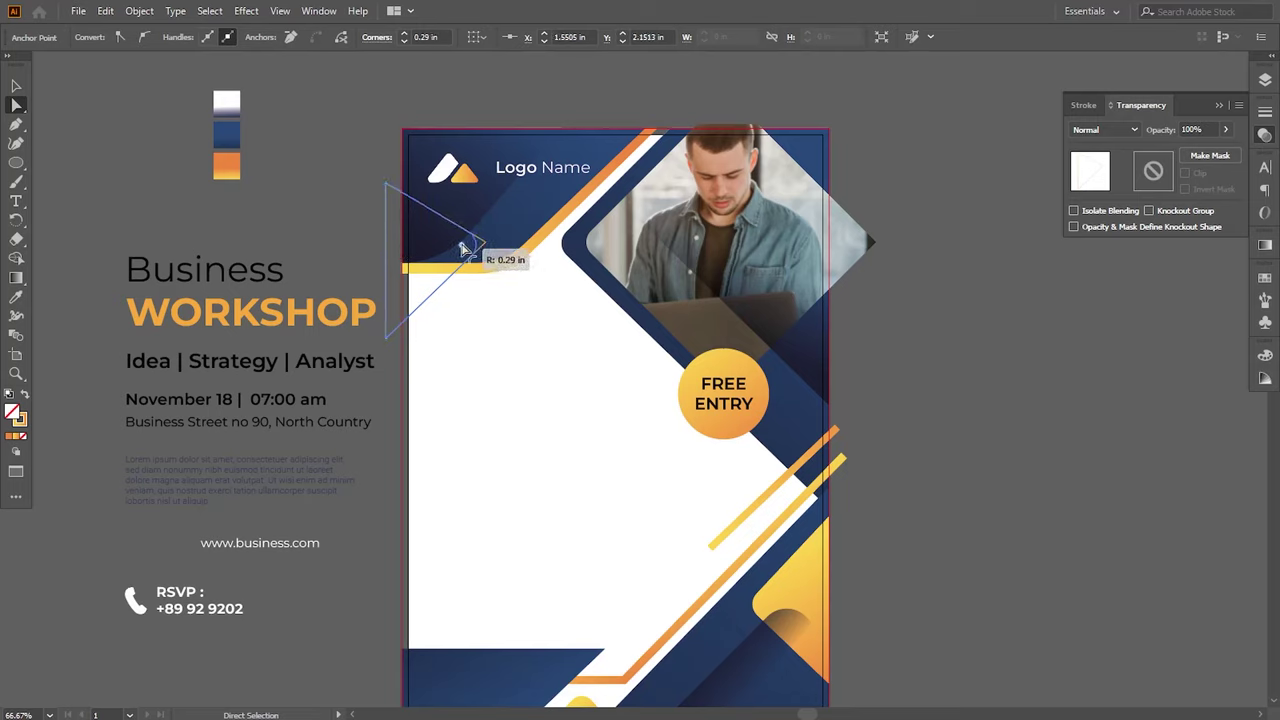
{"action": "left_click_drag", "start_coordinate": [463, 248], "coordinate": [450, 294]}
Step: Set the triangle outline's stroke weight to 7 pt
{"action": "left_click", "coordinate": [27, 86]}
{"action": "left_click", "coordinate": [307, 296]}
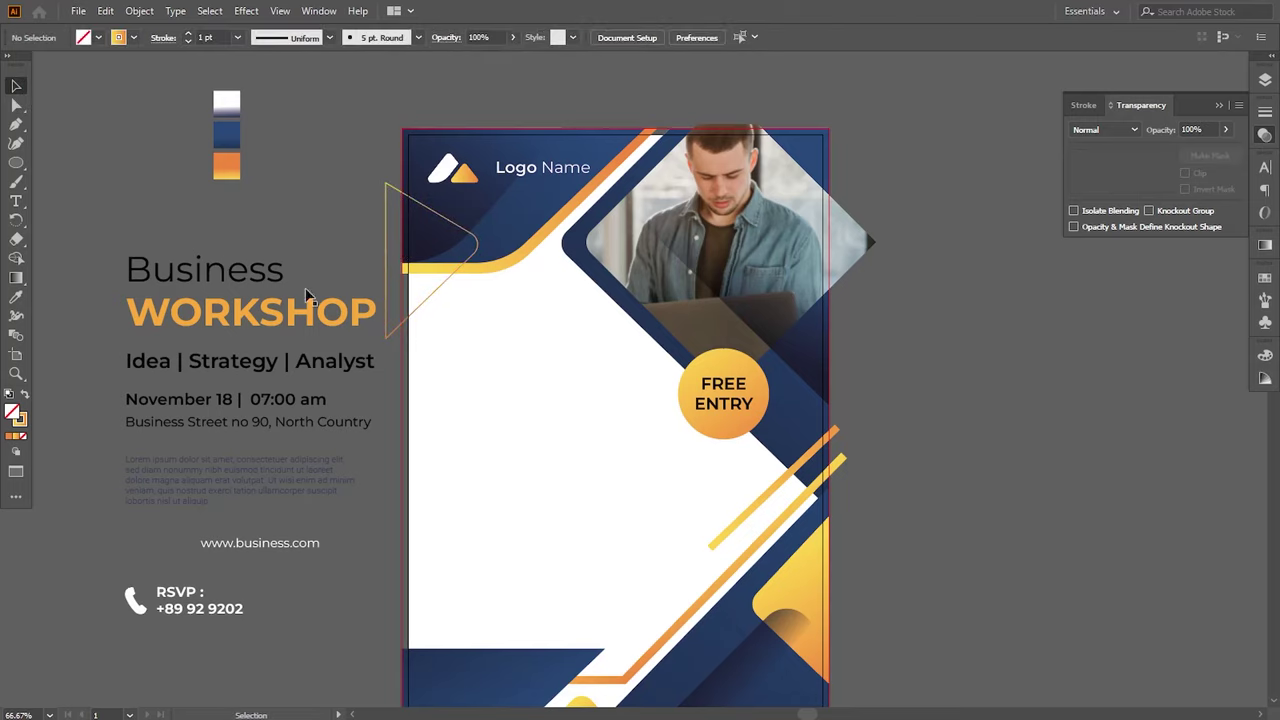
{"action": "left_click", "coordinate": [390, 280]}
{"action": "left_click", "coordinate": [237, 37]}
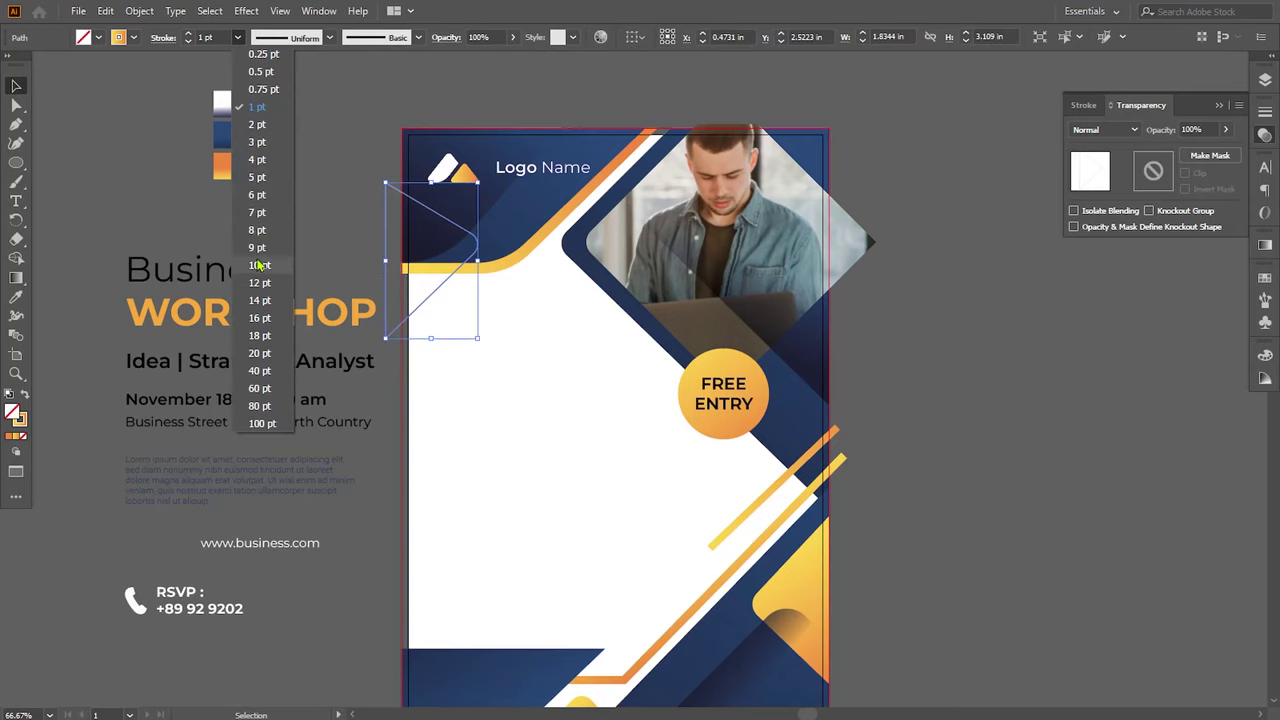
{"action": "left_click", "coordinate": [284, 264]}
{"action": "key", "text": "Return"}
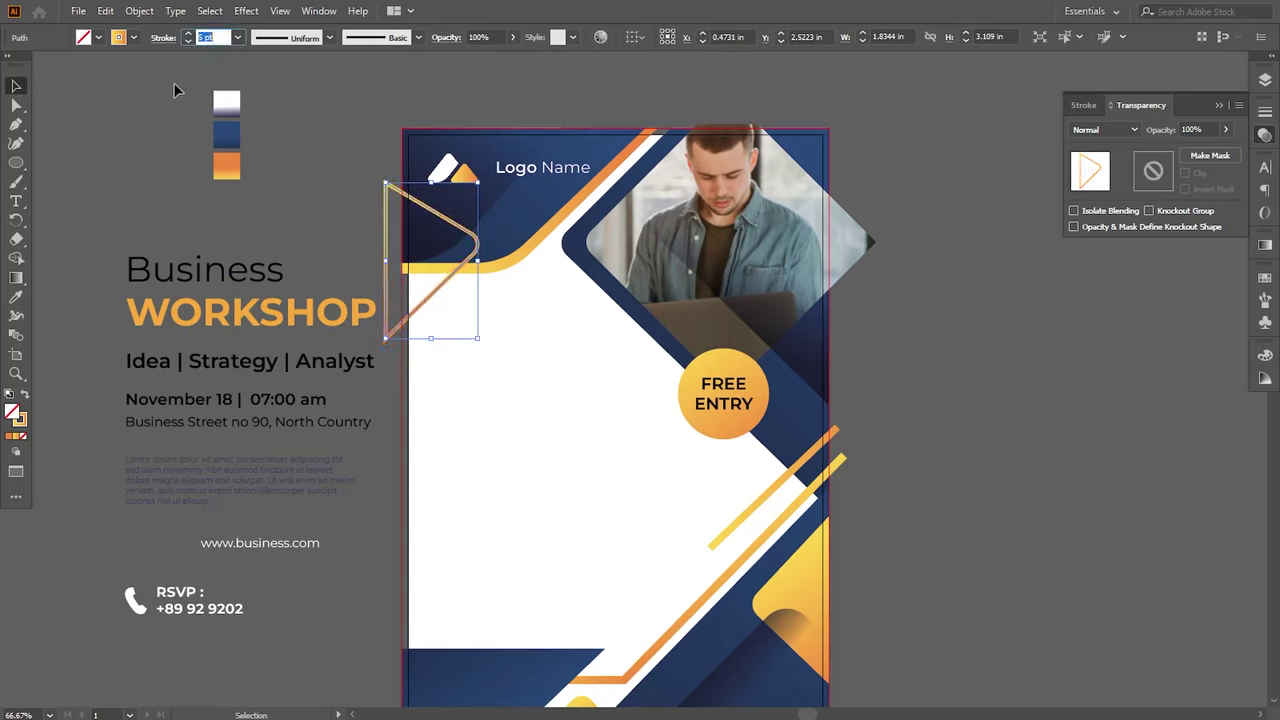
{"action": "type", "text": "7"}
{"action": "left_click", "coordinate": [487, 289]}
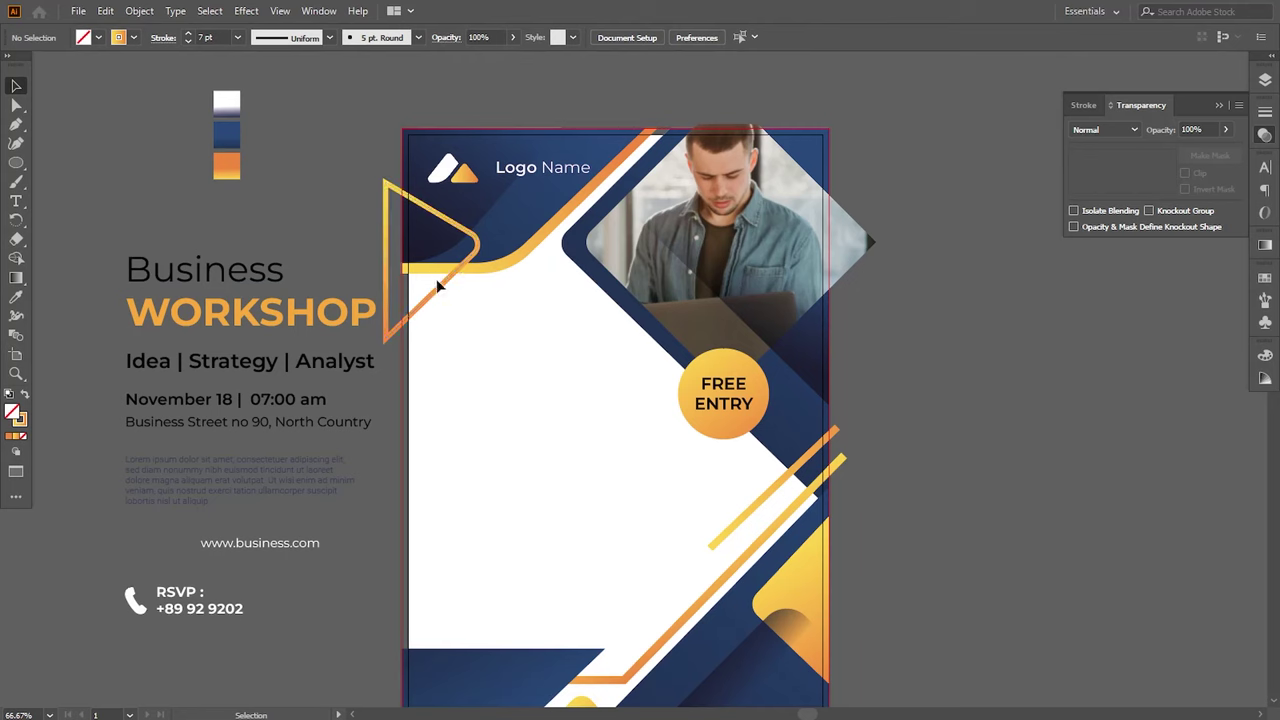
Step: Expand the triangle's stroke into a filled shape
{"action": "left_click", "coordinate": [438, 287]}
{"action": "left_click", "coordinate": [139, 11]}
{"action": "left_click", "coordinate": [171, 199]}
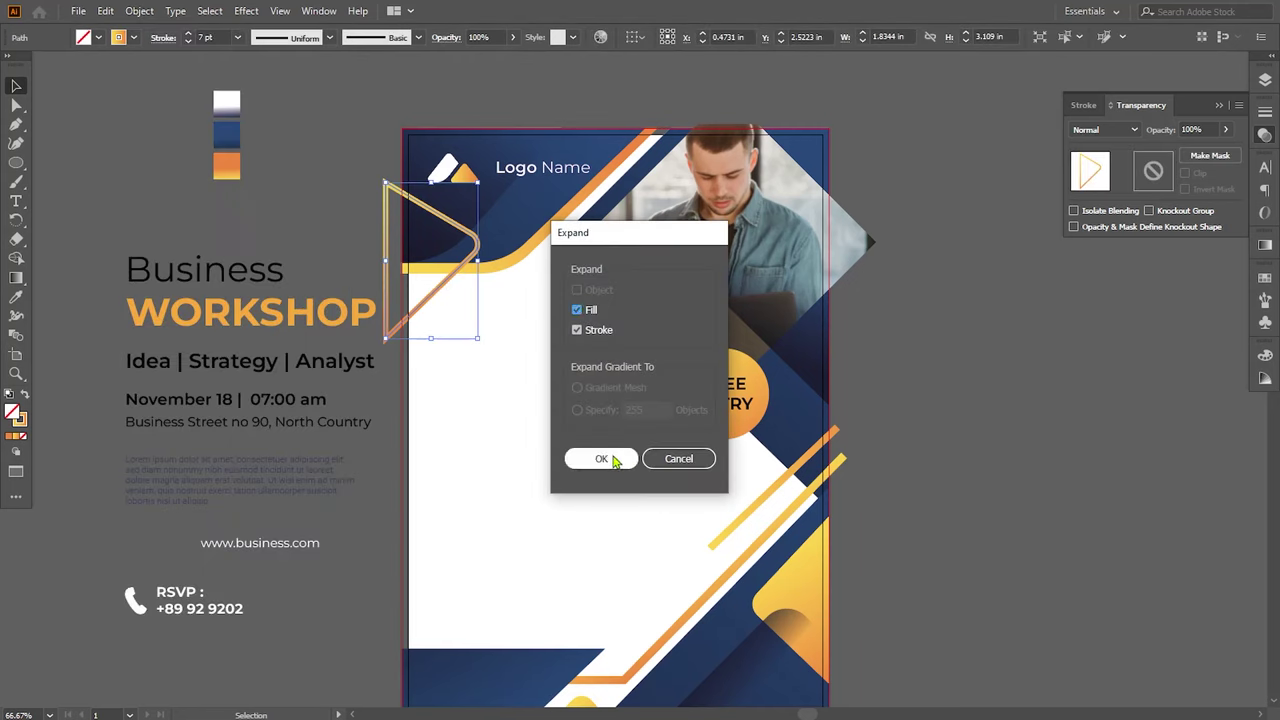
{"action": "left_click", "coordinate": [601, 459]}
{"action": "left_click", "coordinate": [924, 441]}
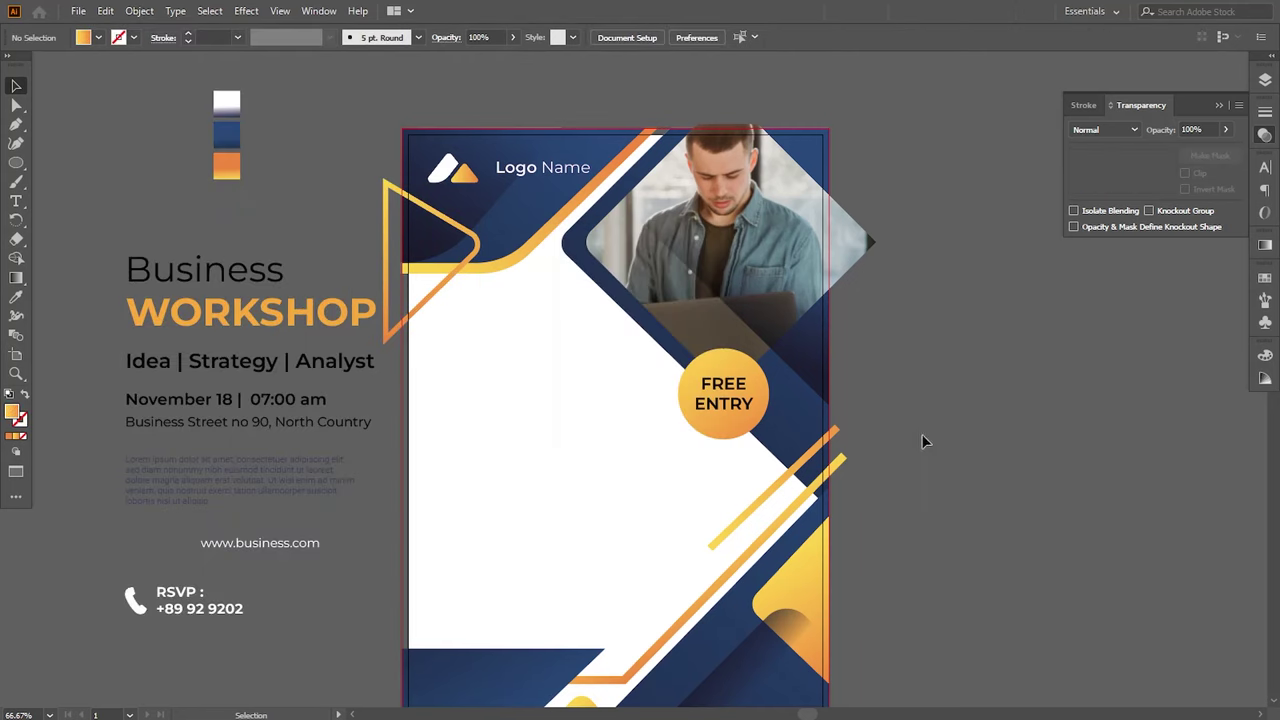
{"action": "left_click", "coordinate": [238, 489]}
Step: Move the Business WORKSHOP text group onto the poster's left side and shrink it to fit
{"action": "left_click_drag", "start_coordinate": [232, 373], "coordinate": [520, 431]}
{"action": "left_click_drag", "start_coordinate": [677, 312], "coordinate": [663, 325]}
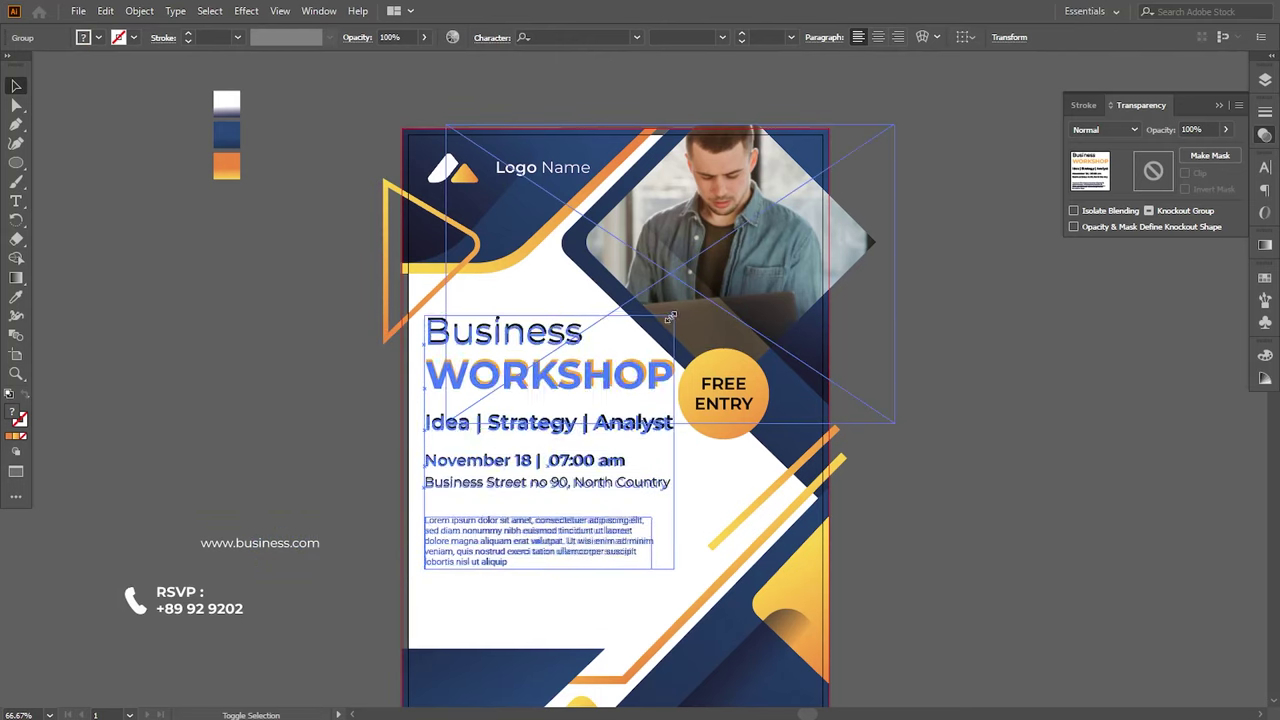
{"action": "key", "text": "Right"}
{"action": "key", "text": "Right"}
{"action": "key", "text": "Right"}
{"action": "key", "text": "Right"}
{"action": "key", "text": "Right"}
{"action": "key", "text": "Right"}
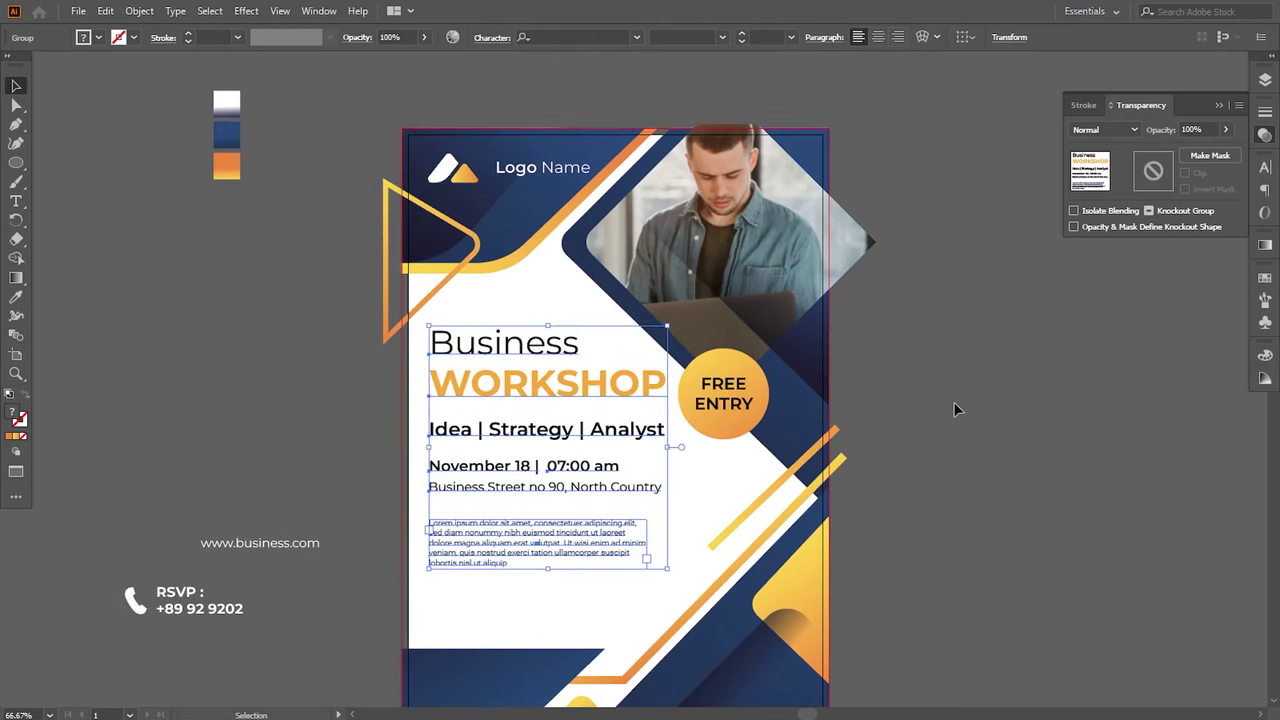
{"action": "key", "text": "Up"}
{"action": "key", "text": "Up"}
{"action": "key", "text": "Up"}
{"action": "key", "text": "Up"}
{"action": "key", "text": "Up"}
{"action": "key", "text": "Up"}
{"action": "key", "text": "Up"}
{"action": "key", "text": "Up"}
{"action": "key", "text": "Up"}
{"action": "key", "text": "Up"}
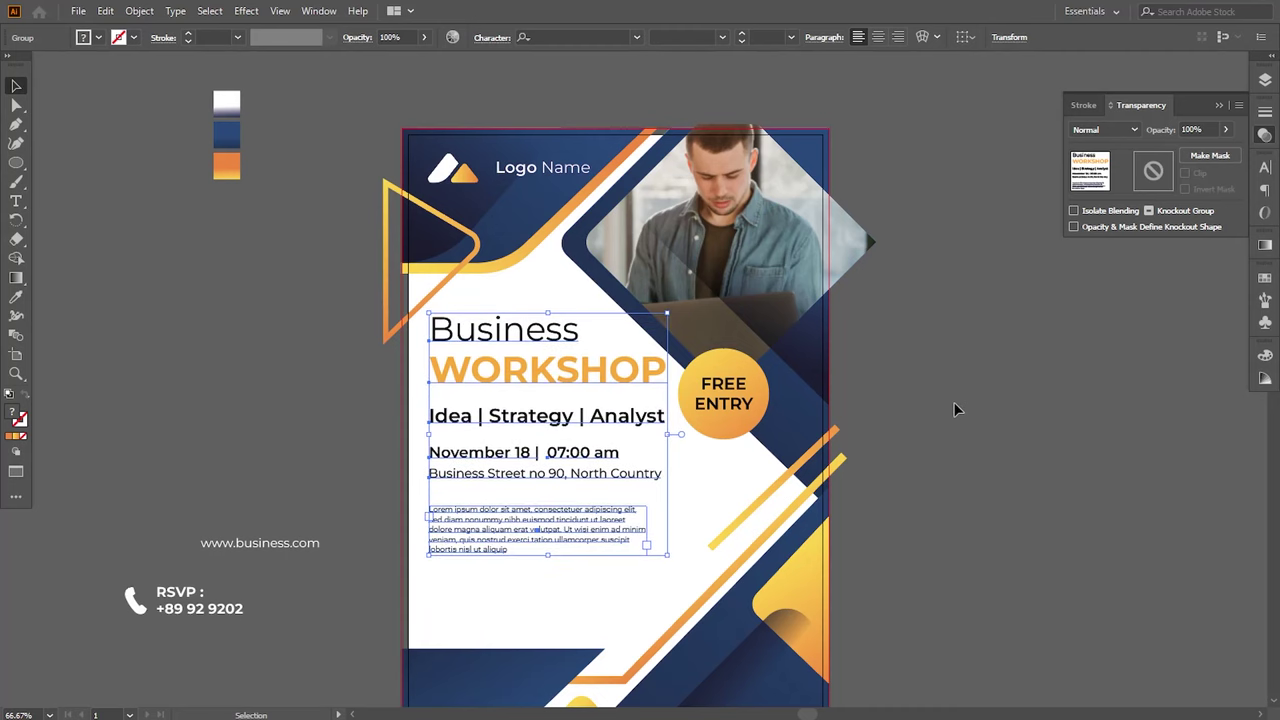
{"action": "key", "text": "Up"}
{"action": "key", "text": "Up"}
{"action": "left_click", "coordinate": [995, 432]}
Step: Show rulers and align the text block to a new vertical guide at the left margin
{"action": "left_click", "coordinate": [282, 10]}
{"action": "mouse_move", "coordinate": [337, 542]}
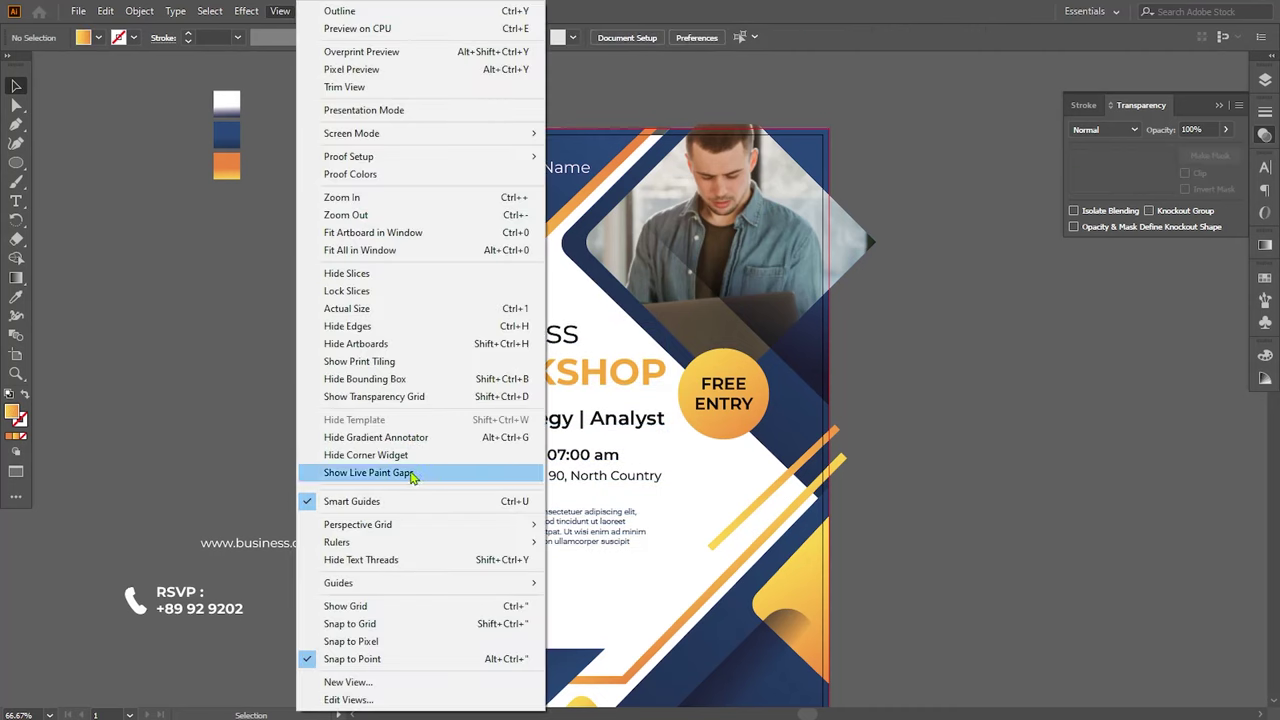
{"action": "left_click", "coordinate": [600, 541]}
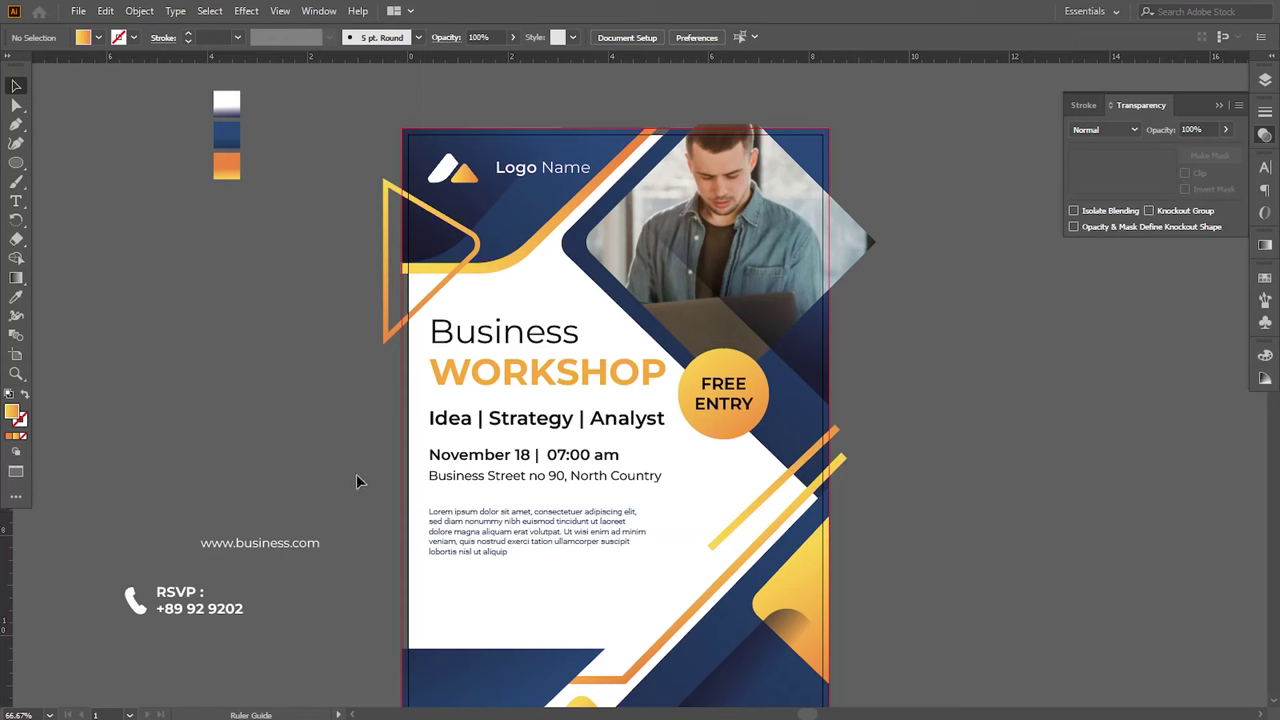
{"action": "left_click_drag", "start_coordinate": [430, 445], "coordinate": [428, 445]}
{"action": "left_click", "coordinate": [428, 449]}
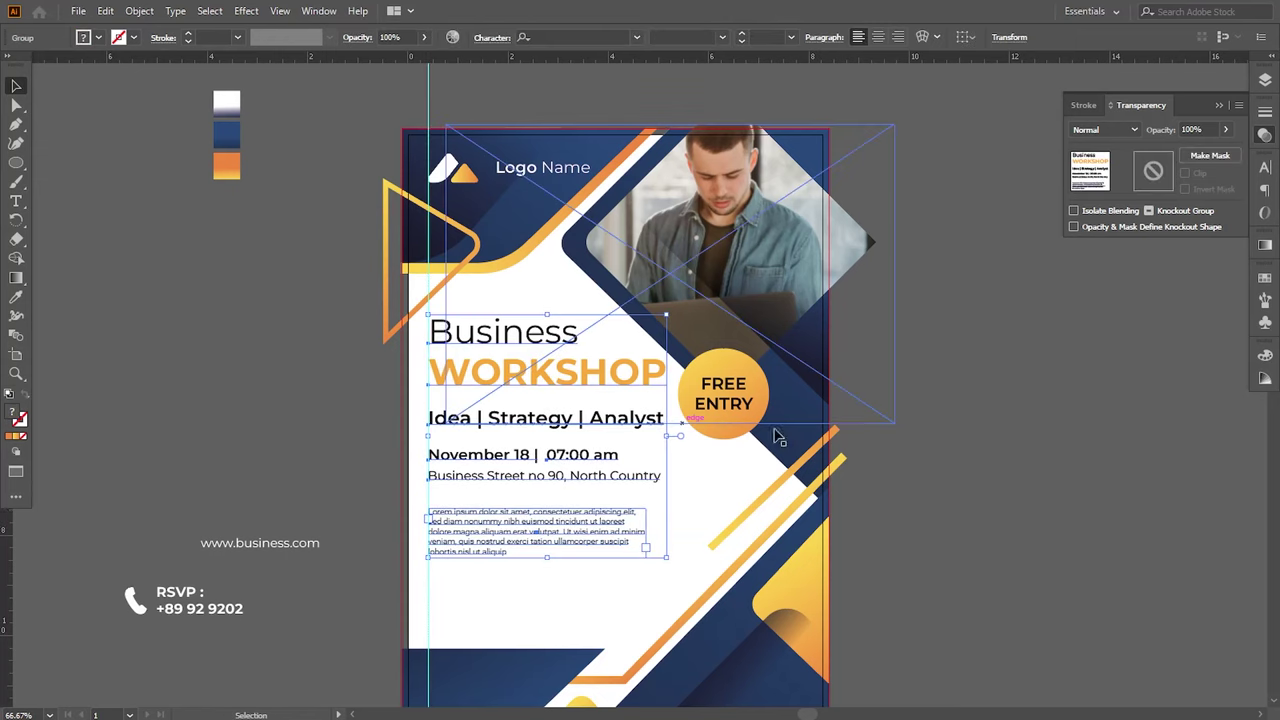
{"action": "left_click", "coordinate": [910, 462]}
Step: Nudge the Business WORKSHOP text group slightly down
{"action": "left_click_drag", "start_coordinate": [505, 515], "coordinate": [492, 414]}
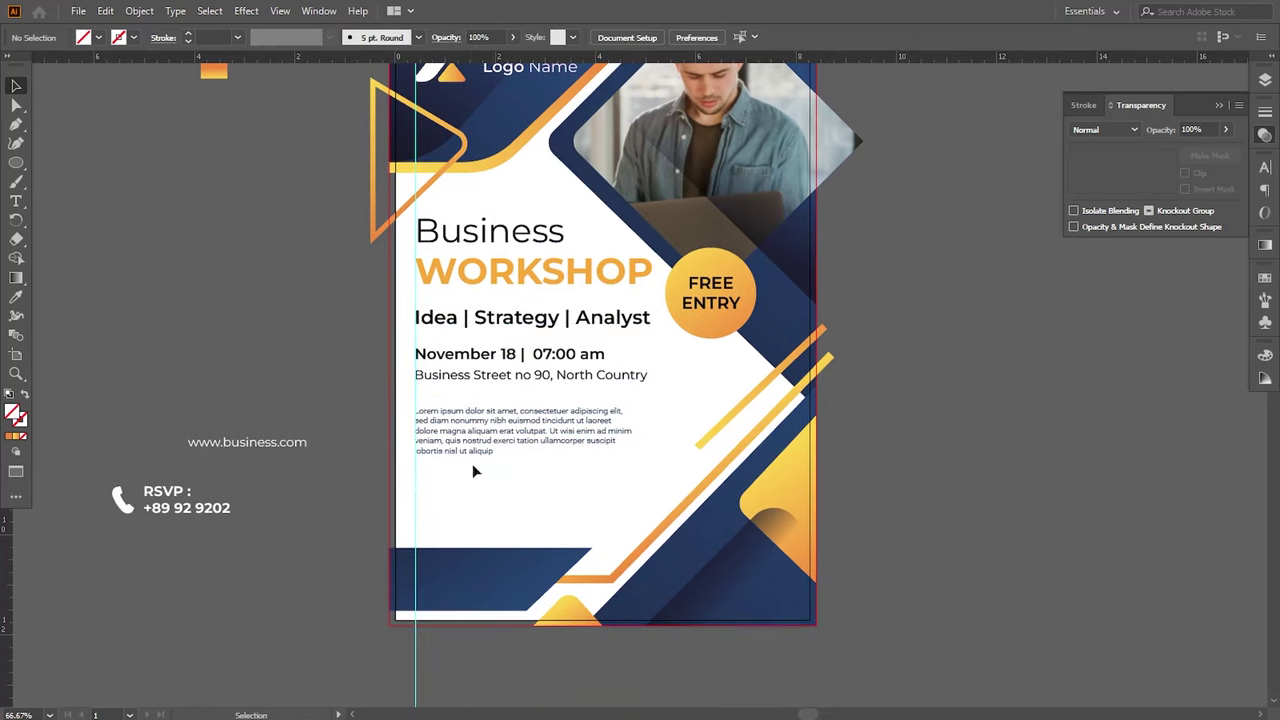
{"action": "left_click", "coordinate": [474, 455]}
{"action": "key", "text": "Down"}
{"action": "key", "text": "Down"}
{"action": "key", "text": "Down"}
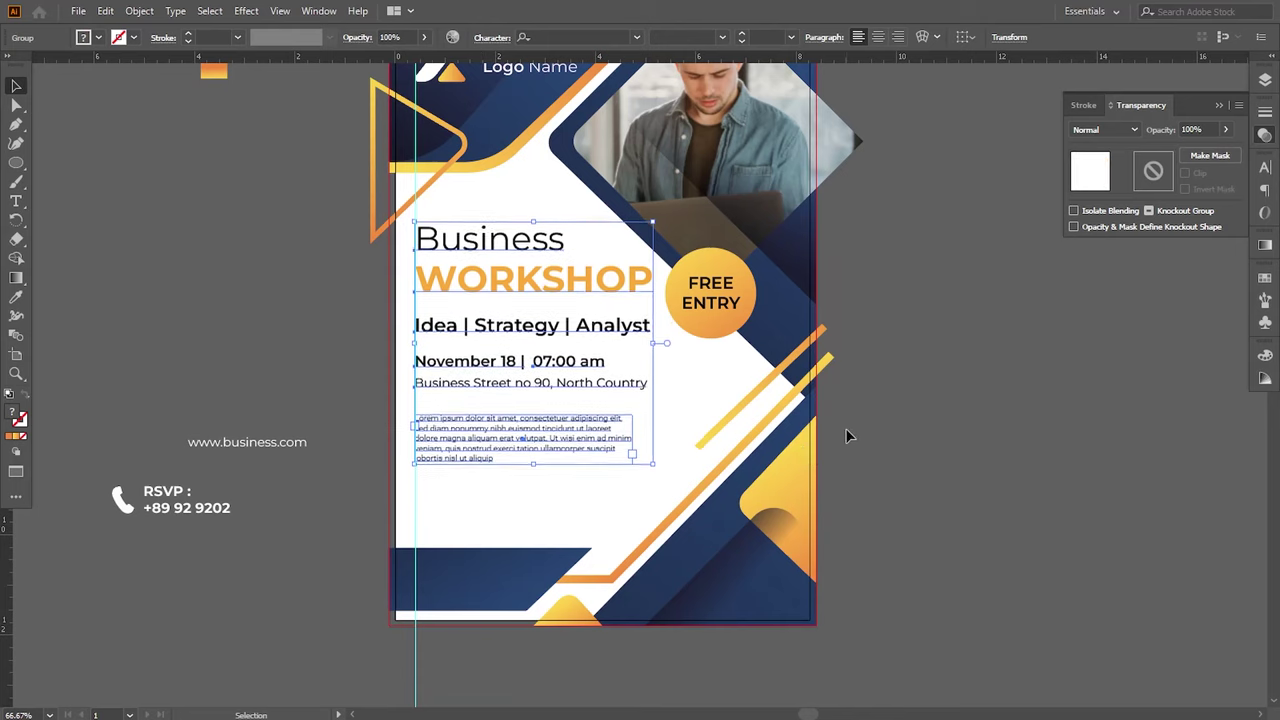
{"action": "key", "text": "Down"}
{"action": "key", "text": "Down"}
{"action": "key", "text": "Down"}
{"action": "key", "text": "Down"}
{"action": "key", "text": "Up"}
{"action": "key", "text": "Up"}
{"action": "key", "text": "Up"}
{"action": "key", "text": "Up"}
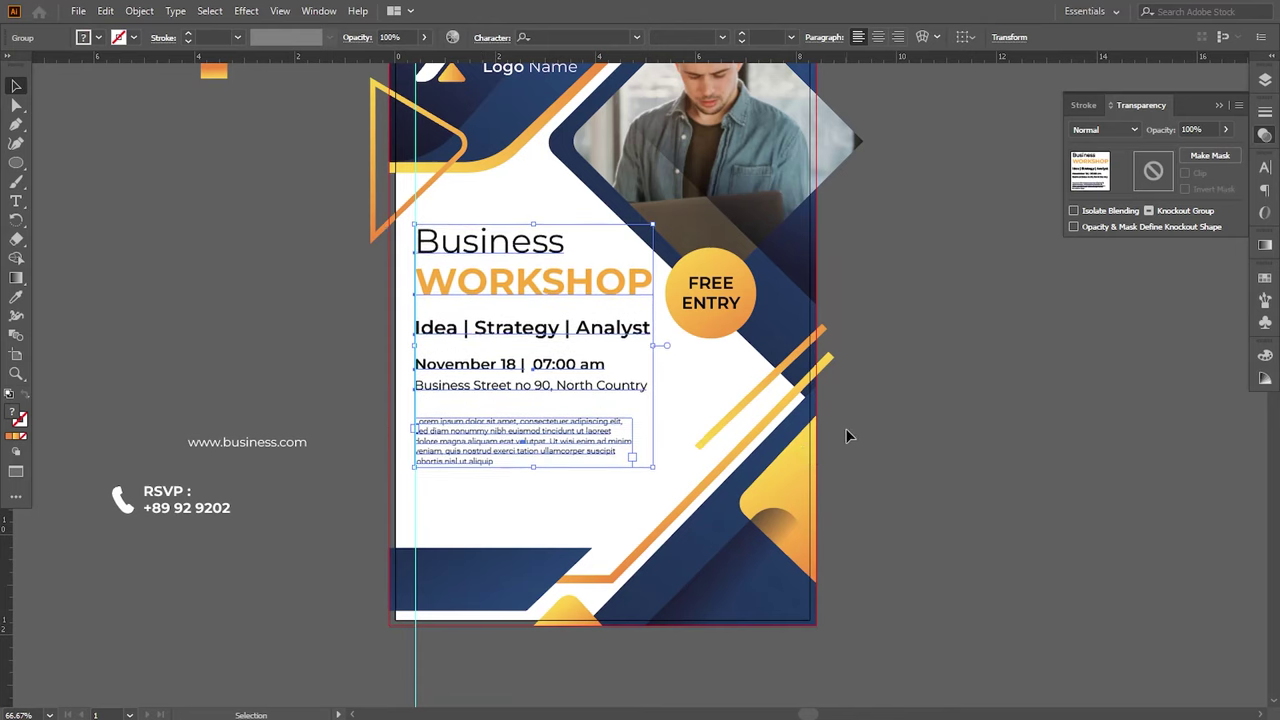
{"action": "key", "text": "Down"}
{"action": "key", "text": "Down"}
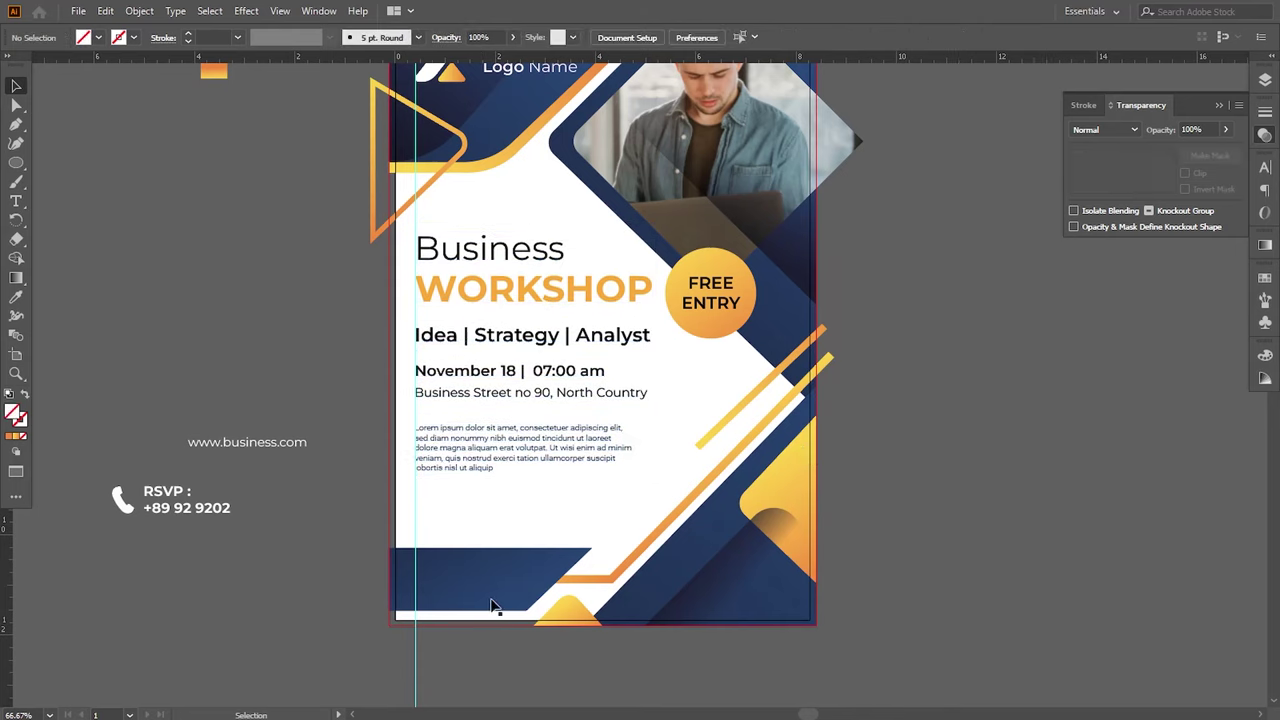
Step: Shift the bottom blue bar slightly upward
{"action": "left_click_drag", "start_coordinate": [457, 600], "coordinate": [462, 590]}
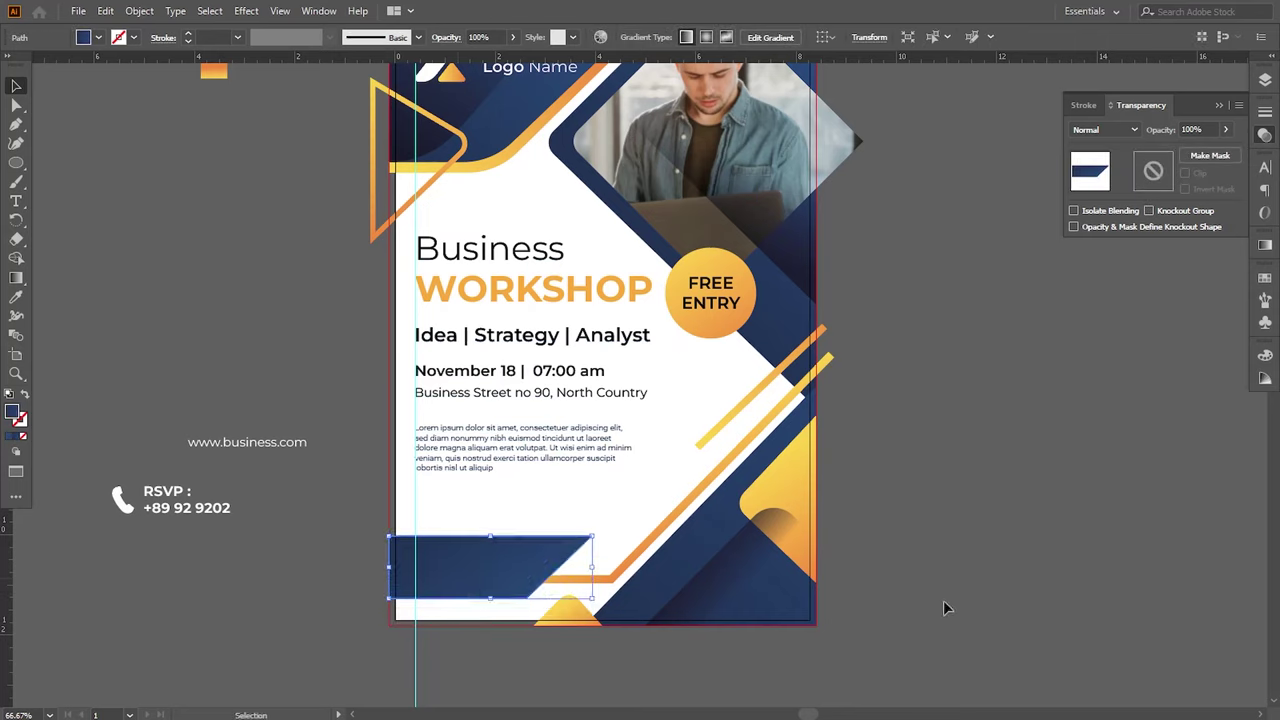
{"action": "key", "text": "shift+Down"}
{"action": "left_click", "coordinate": [988, 562]}
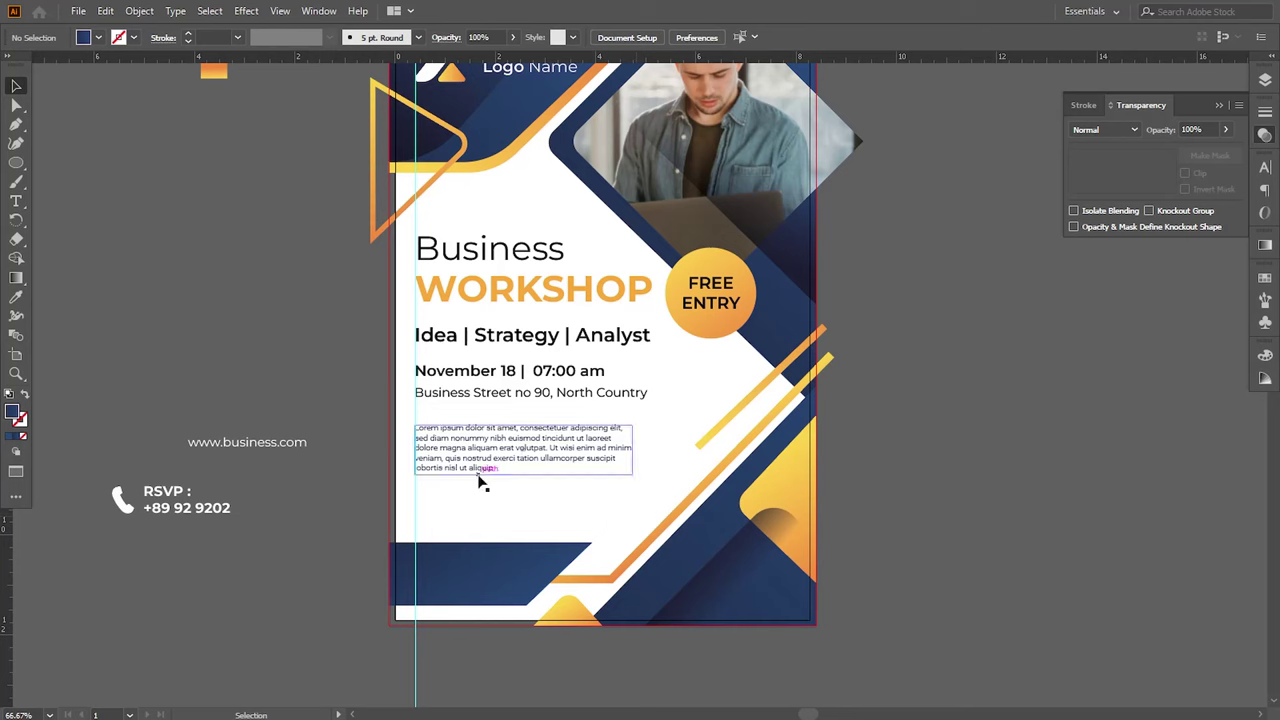
Step: Enlarge the Business WORKSHOP text group proportionally
{"action": "left_click", "coordinate": [510, 472]}
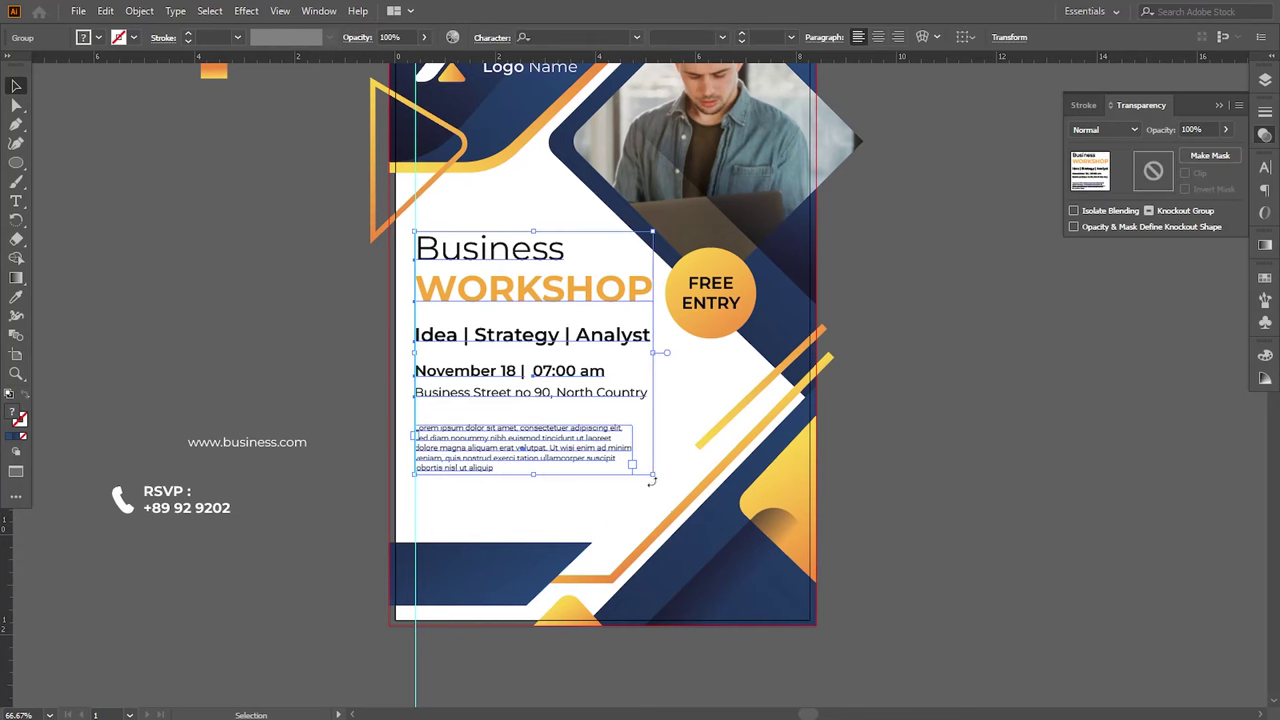
{"action": "left_click_drag", "start_coordinate": [653, 476], "coordinate": [675, 513]}
{"action": "left_click", "coordinate": [690, 505]}
Step: Move the FREE ENTRY badge slightly right beside WORKSHOP
{"action": "left_click", "coordinate": [697, 318]}
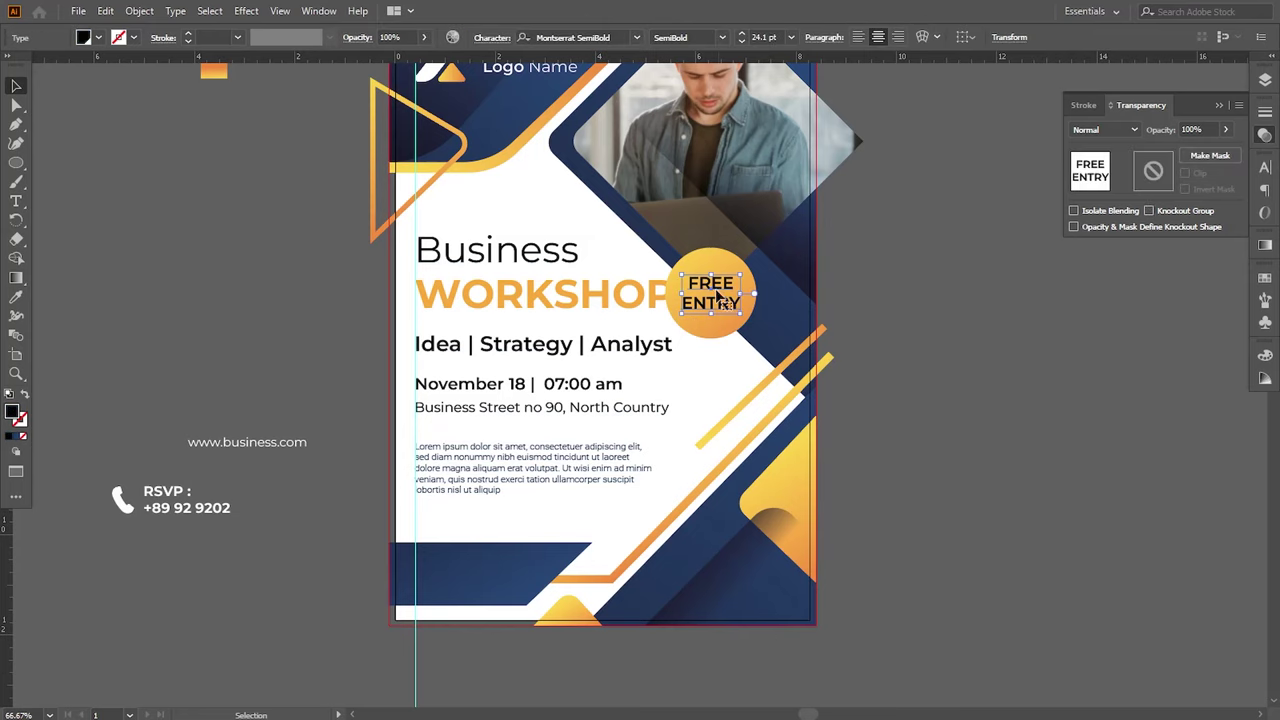
{"action": "left_click_drag", "start_coordinate": [707, 268], "coordinate": [736, 276]}
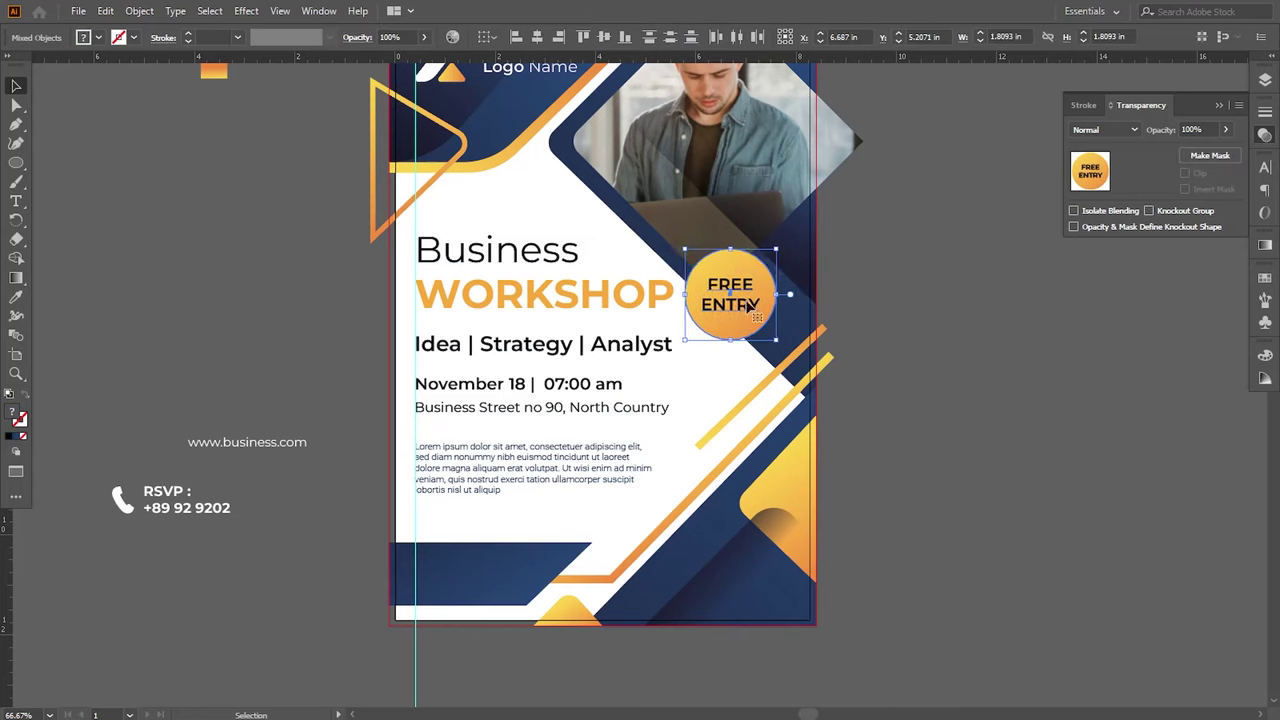
{"action": "left_click", "coordinate": [907, 349]}
{"action": "left_click", "coordinate": [591, 373]}
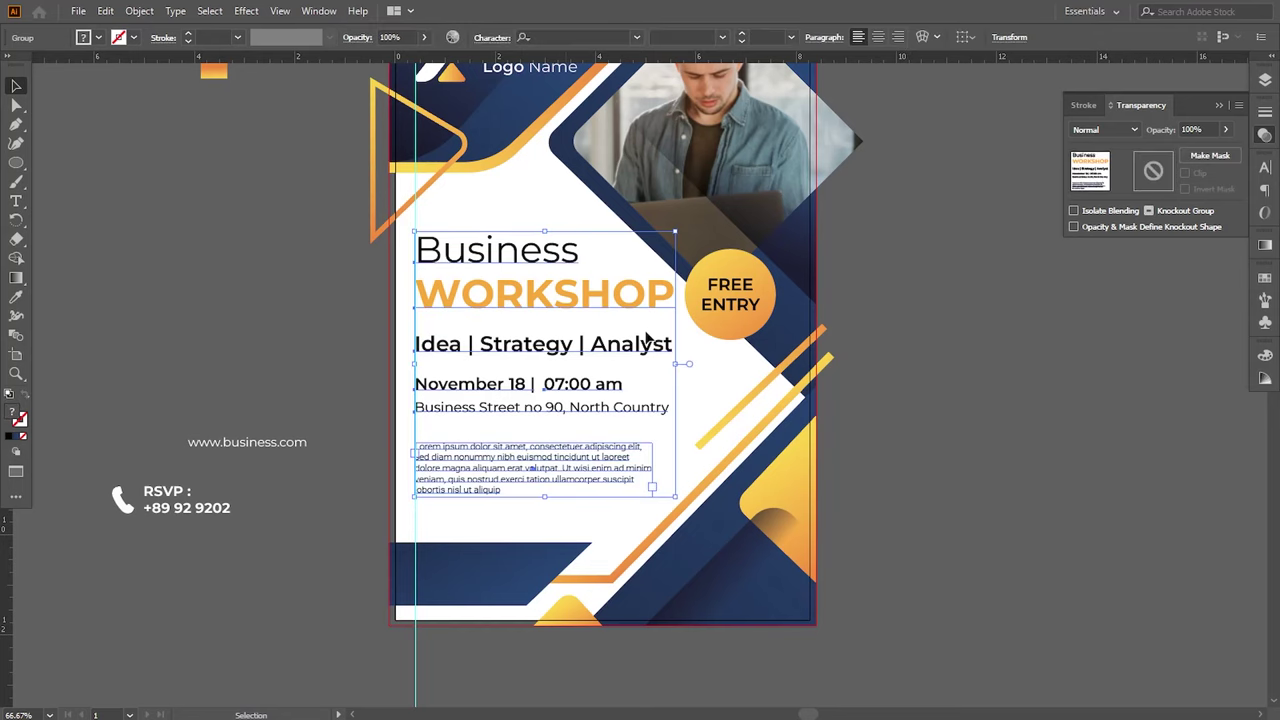
{"action": "left_click", "coordinate": [440, 185]}
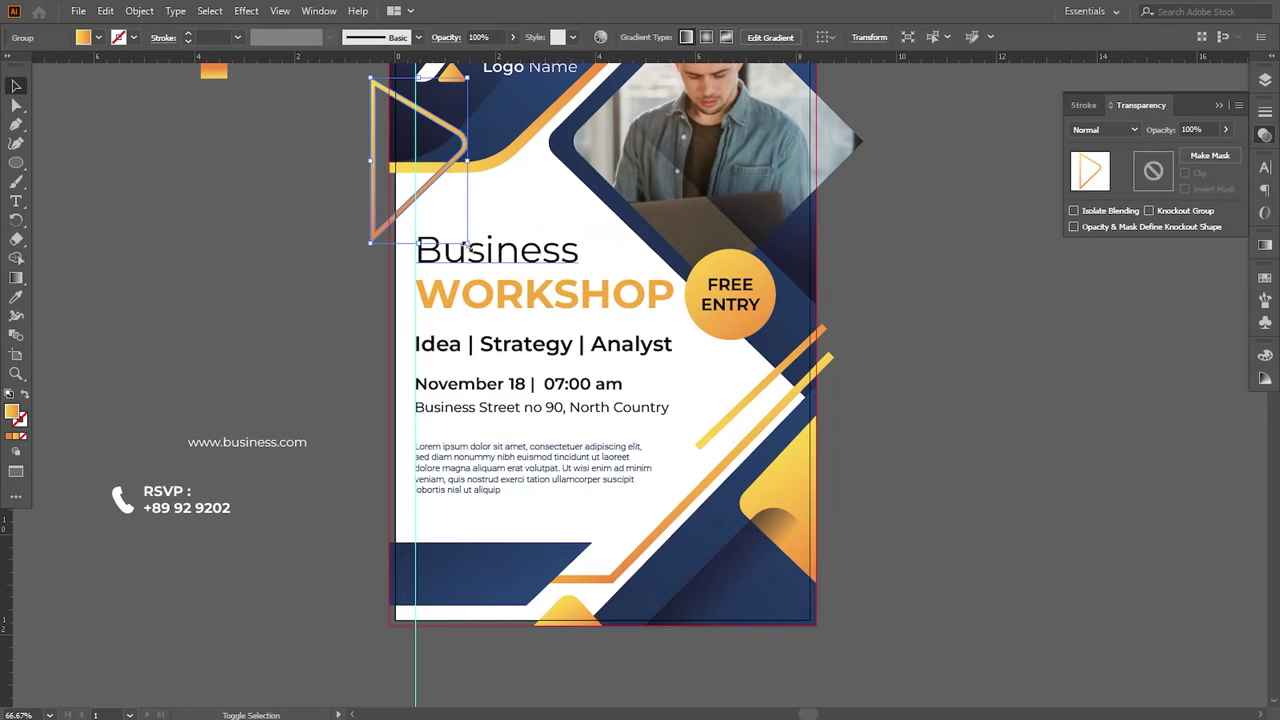
Step: Select the Business WORKSHOP headline text group and nudge it slightly up
{"action": "scroll", "coordinate": [430, 200], "scroll_direction": "up", "scroll_amount": 2}
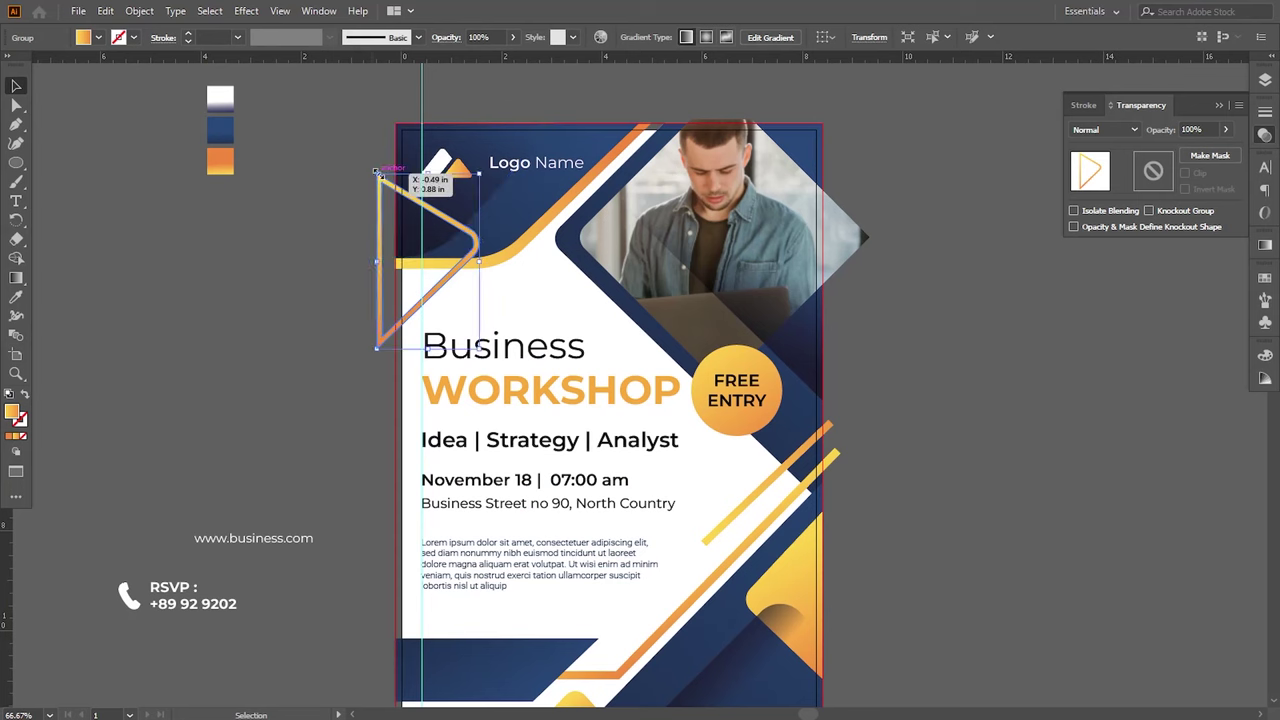
{"action": "scroll", "coordinate": [317, 349], "scroll_direction": "down", "scroll_amount": 1}
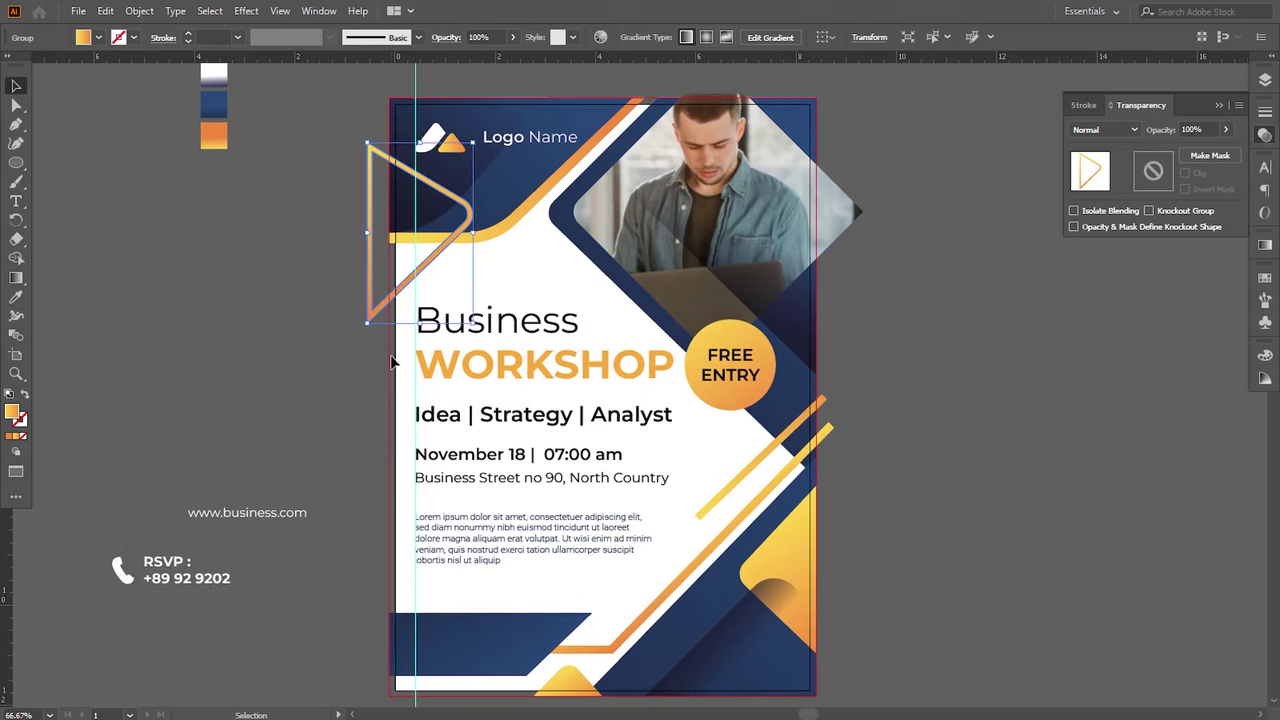
{"action": "left_click", "coordinate": [428, 432]}
{"action": "left_click", "coordinate": [450, 375]}
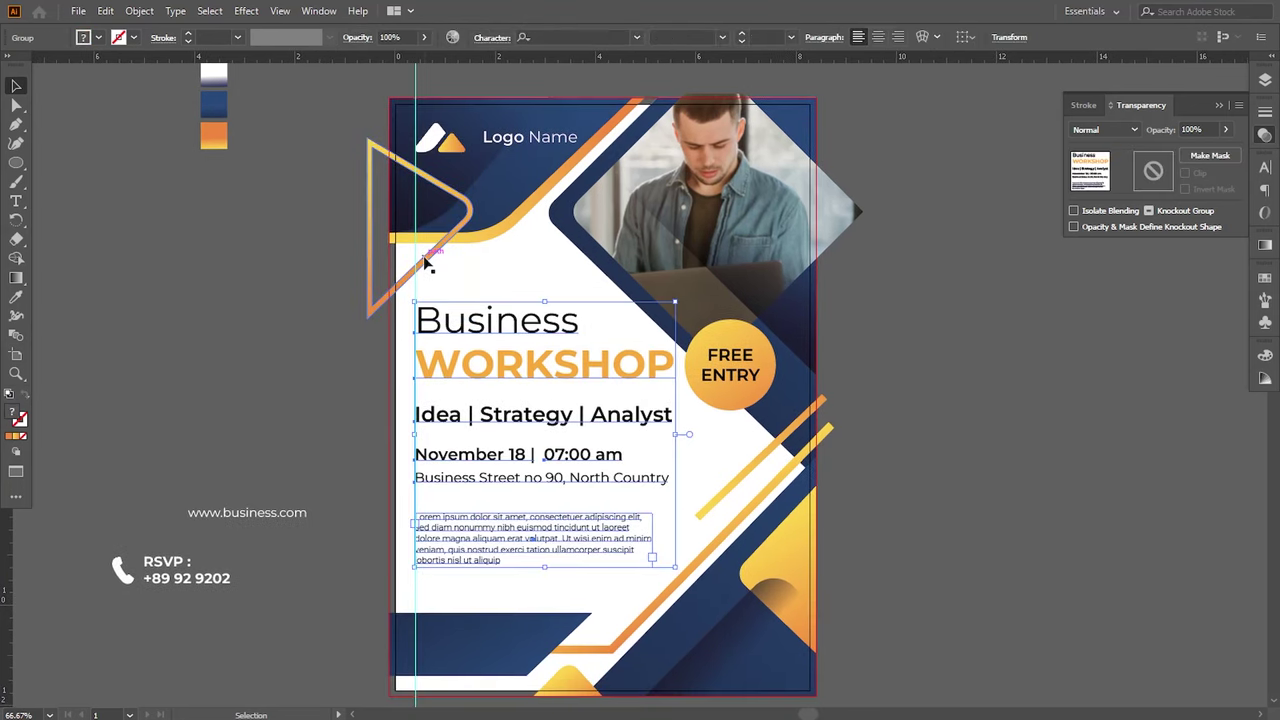
{"action": "left_click", "coordinate": [425, 262]}
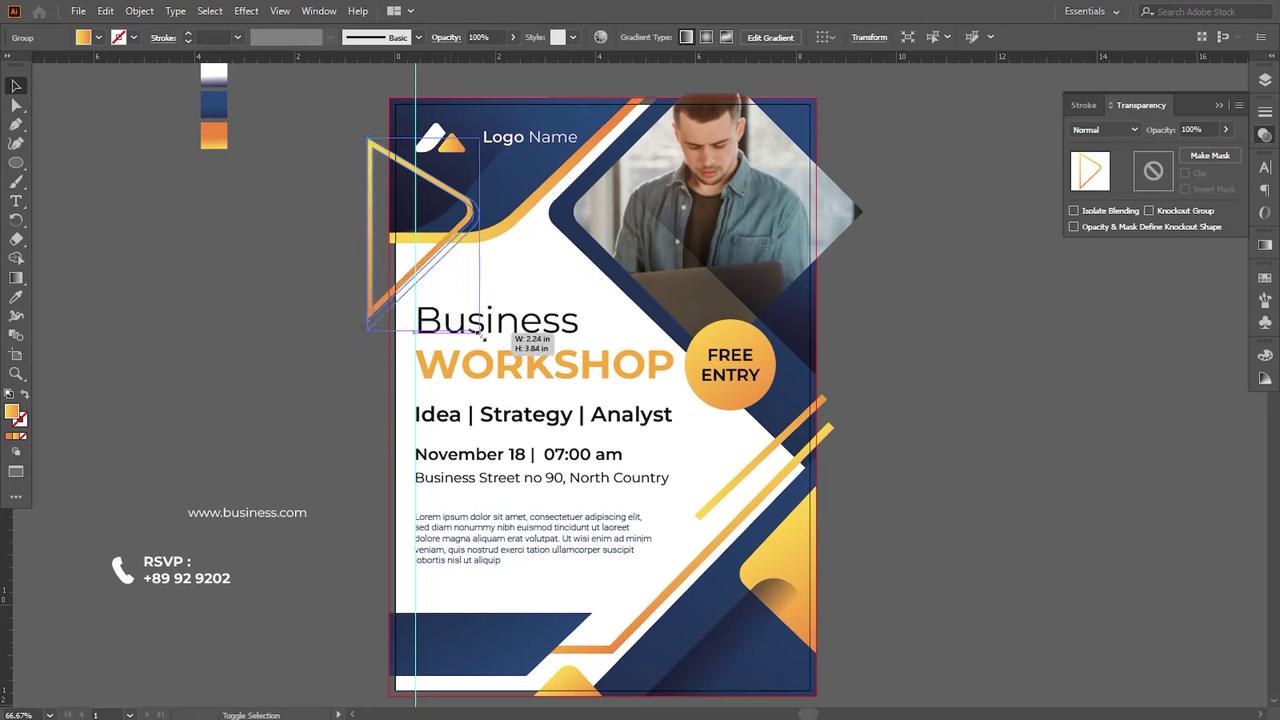
{"action": "left_click", "coordinate": [318, 293]}
{"action": "left_click", "coordinate": [450, 375]}
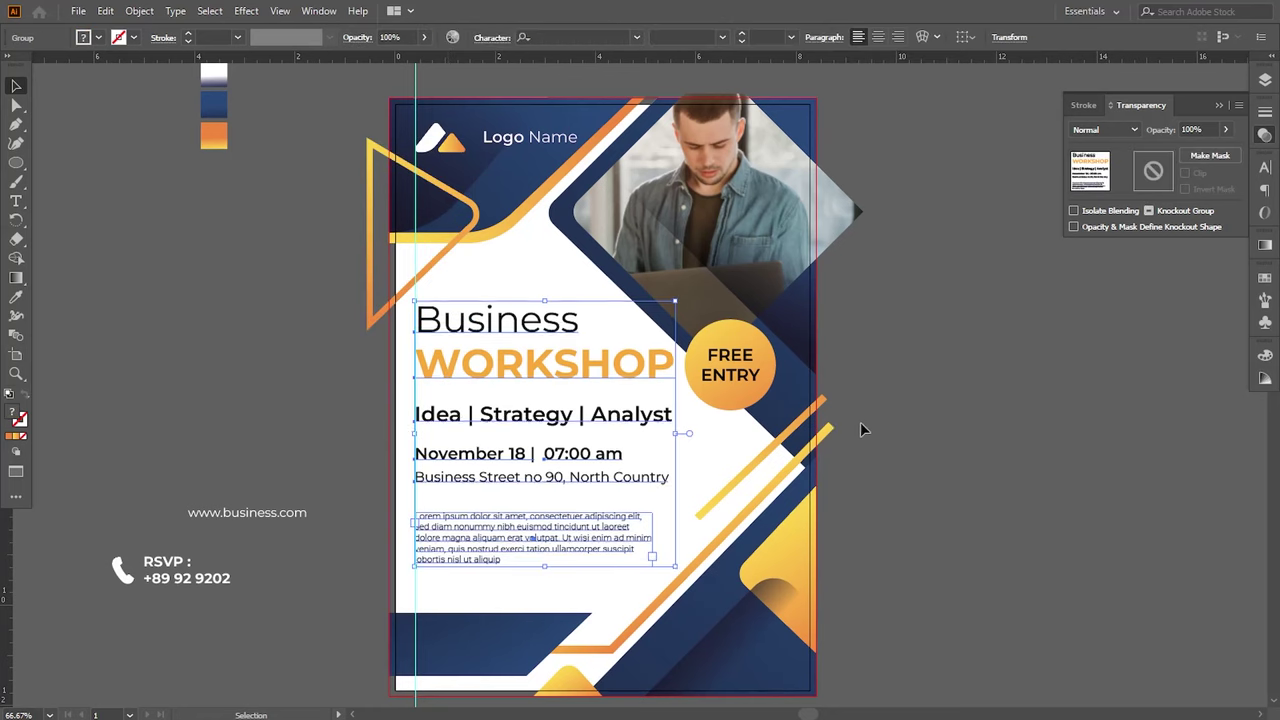
{"action": "key", "text": "Up"}
{"action": "key", "text": "Up"}
{"action": "key", "text": "Up"}
Step: Scale the headline text block down slightly so it sits beside the FREE ENTRY badge
{"action": "left_click_drag", "start_coordinate": [675, 562], "coordinate": [689, 586]}
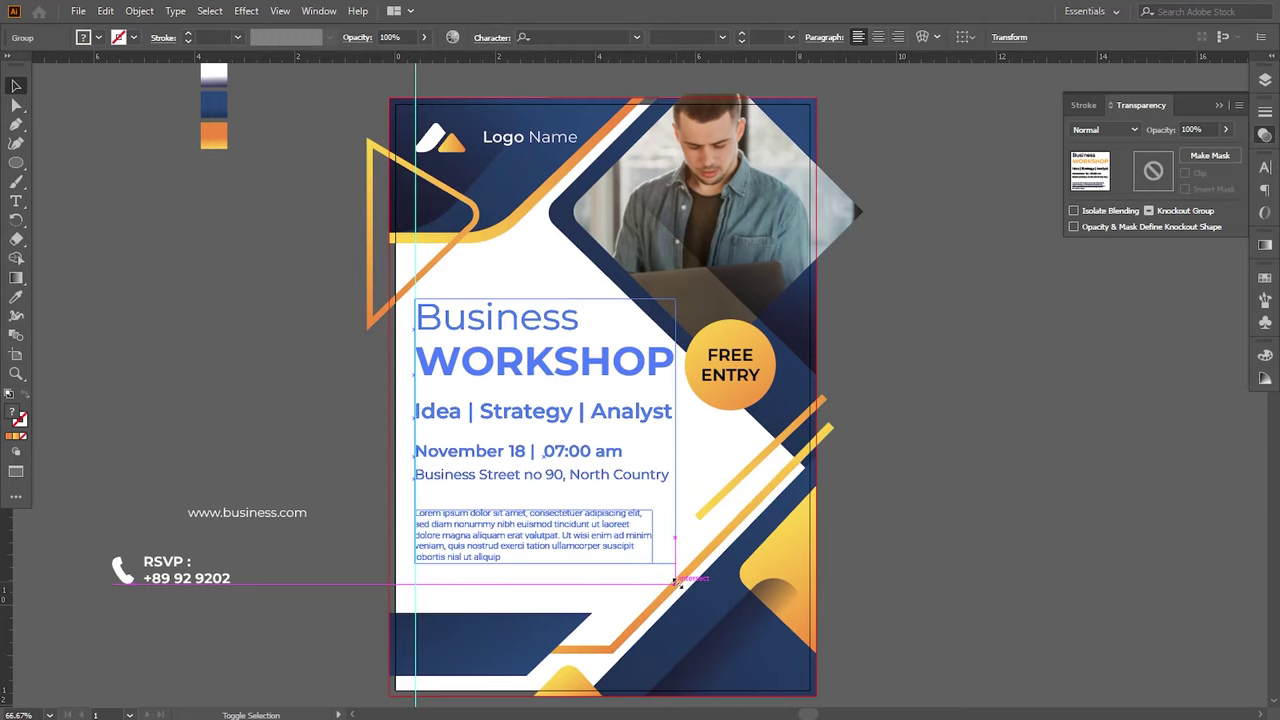
{"action": "left_click", "coordinate": [920, 554]}
{"action": "left_click_drag", "start_coordinate": [906, 519], "coordinate": [871, 507]}
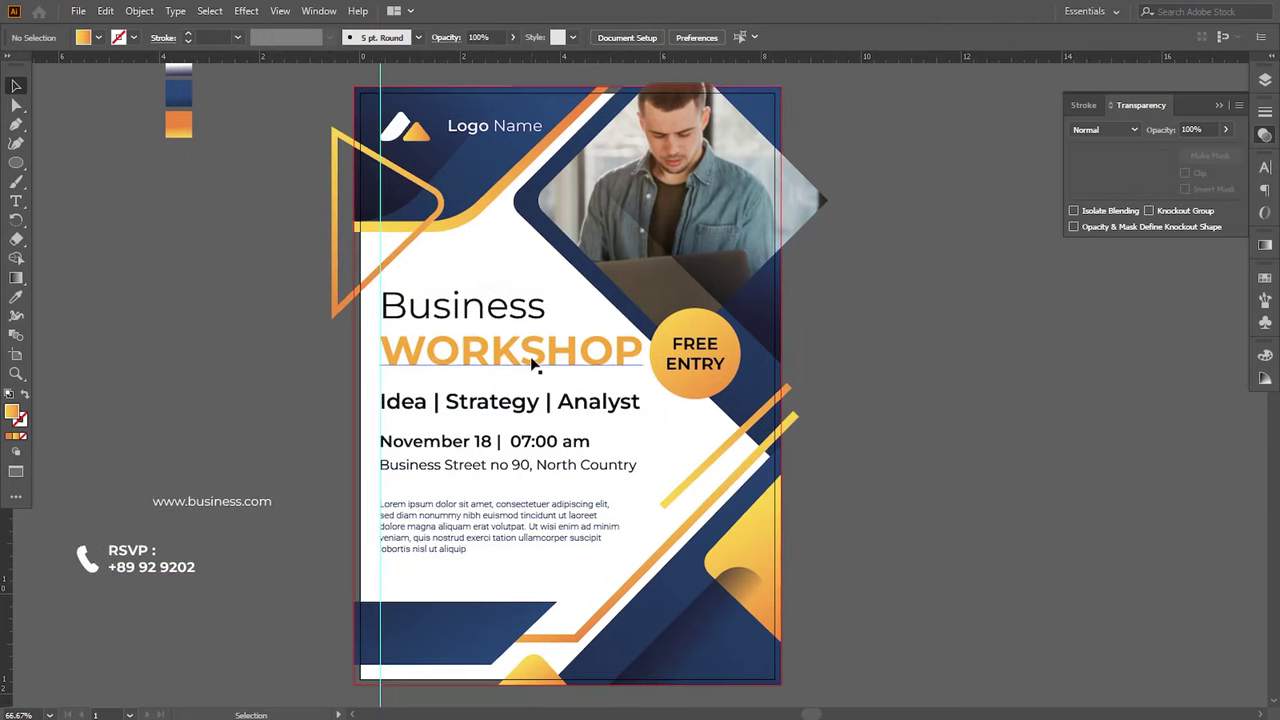
{"action": "left_click", "coordinate": [531, 363]}
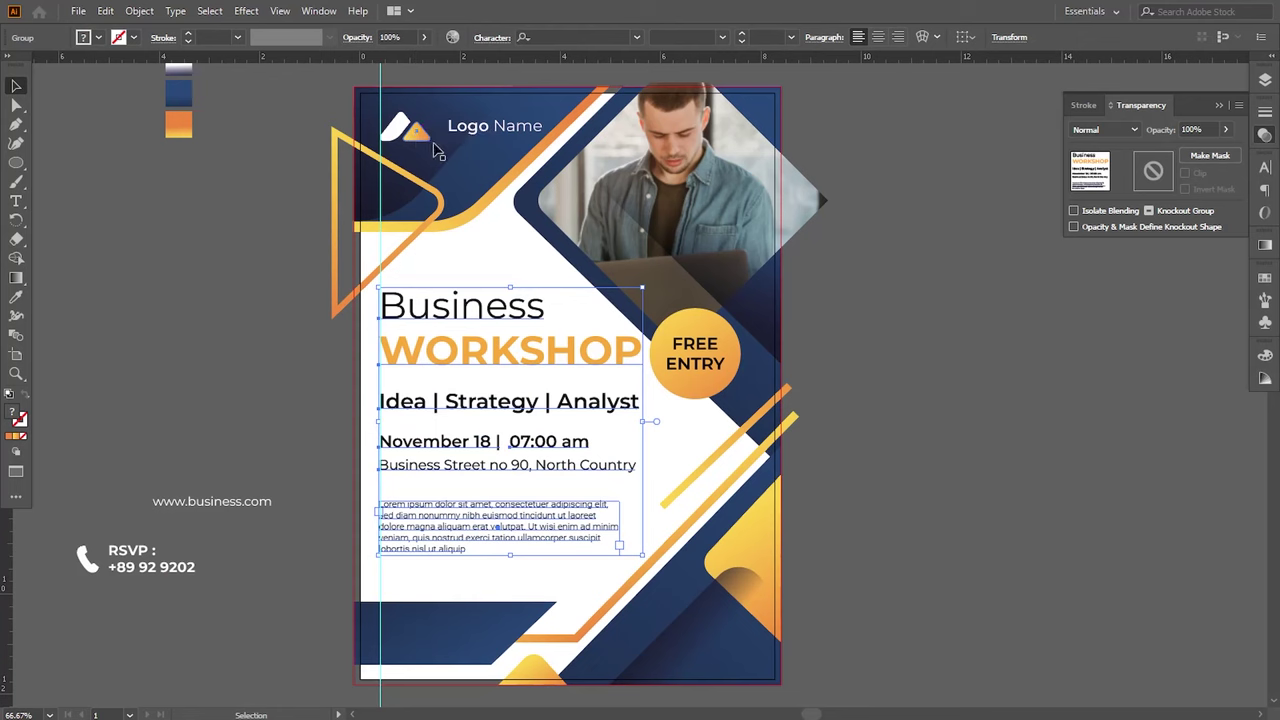
{"action": "left_click", "coordinate": [415, 138]}
{"action": "left_click", "coordinate": [423, 371]}
{"action": "left_click", "coordinate": [1000, 455]}
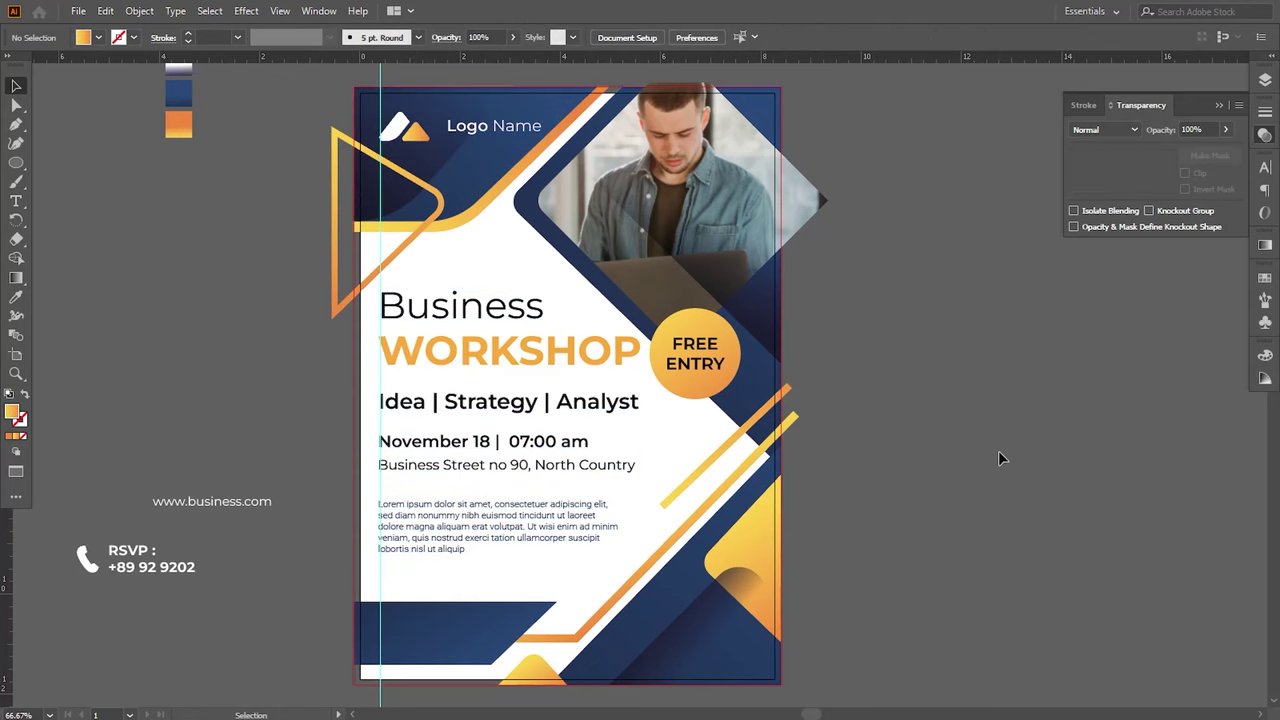
{"action": "left_click", "coordinate": [616, 378]}
{"action": "left_click_drag", "start_coordinate": [644, 300], "coordinate": [638, 307]}
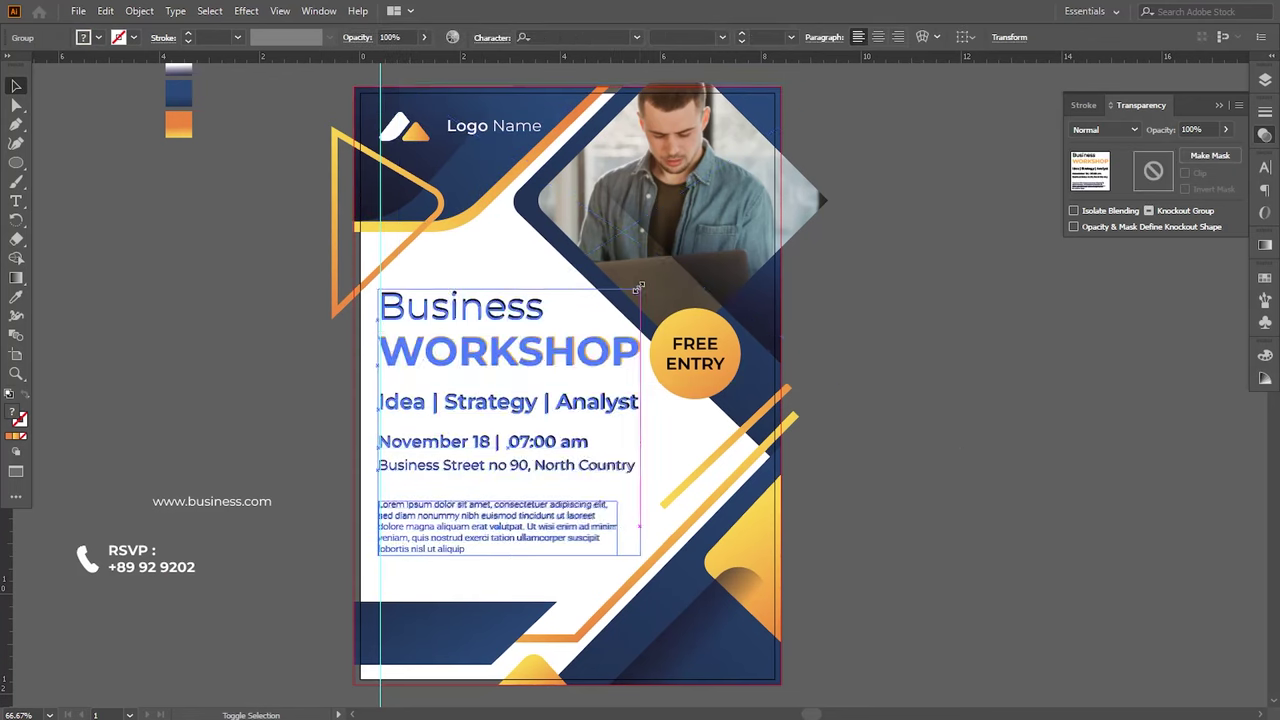
{"action": "left_click", "coordinate": [671, 506]}
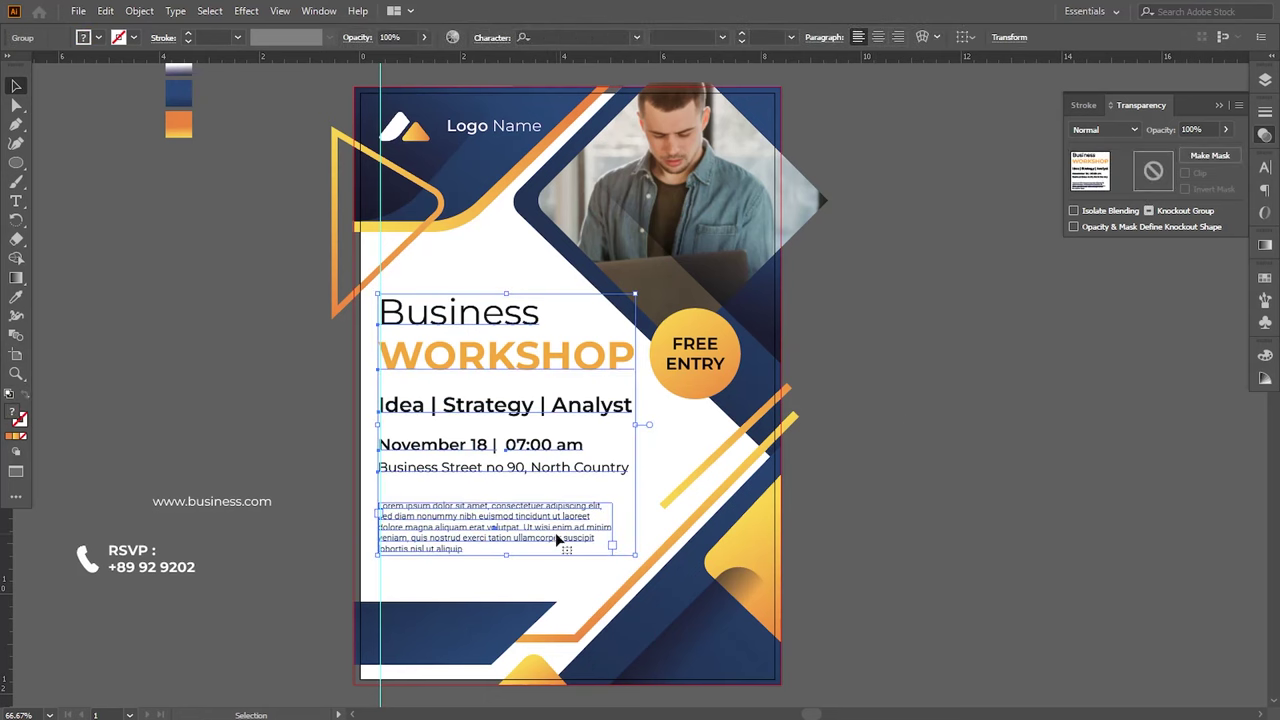
{"action": "left_click_drag", "start_coordinate": [844, 543], "coordinate": [844, 524]}
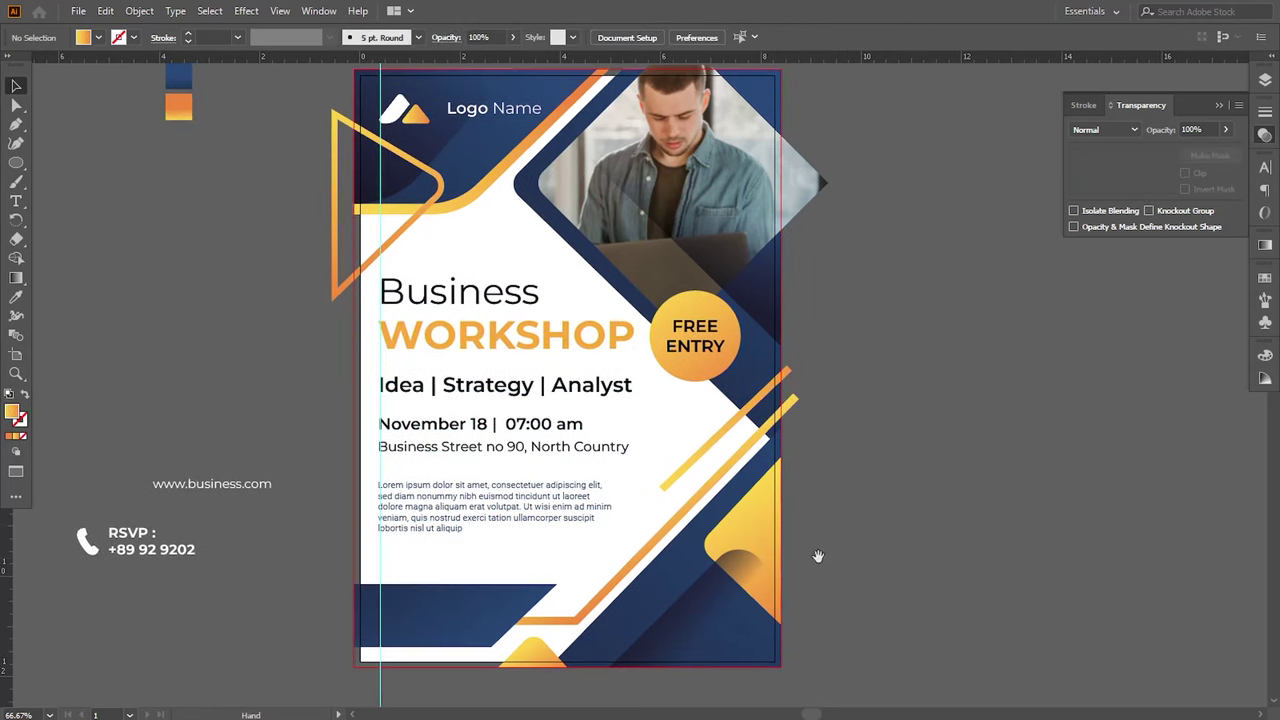
Step: Move the RSVP details onto the bottom-left navy bar, bring them to front, and enlarge slightly
{"action": "left_click_drag", "start_coordinate": [166, 554], "coordinate": [455, 625]}
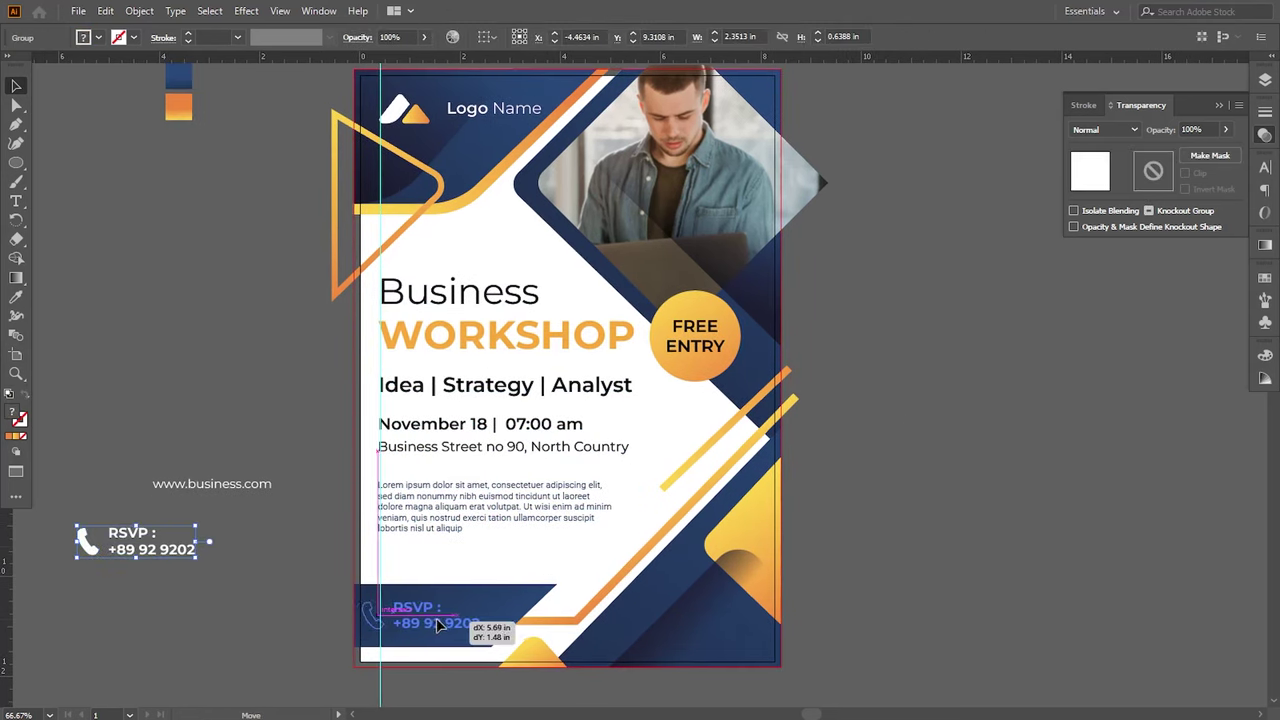
{"action": "right_click", "coordinate": [478, 628]}
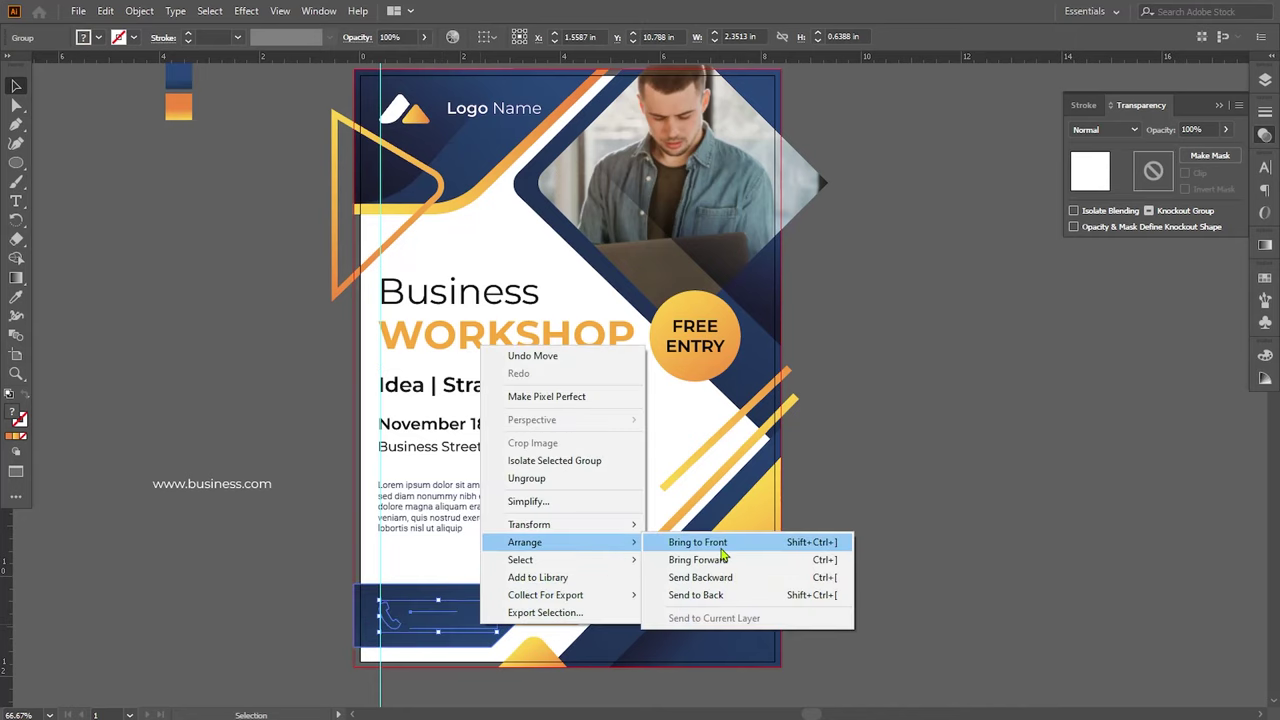
{"action": "left_click", "coordinate": [700, 540]}
{"action": "left_click_drag", "start_coordinate": [491, 633], "coordinate": [493, 630]}
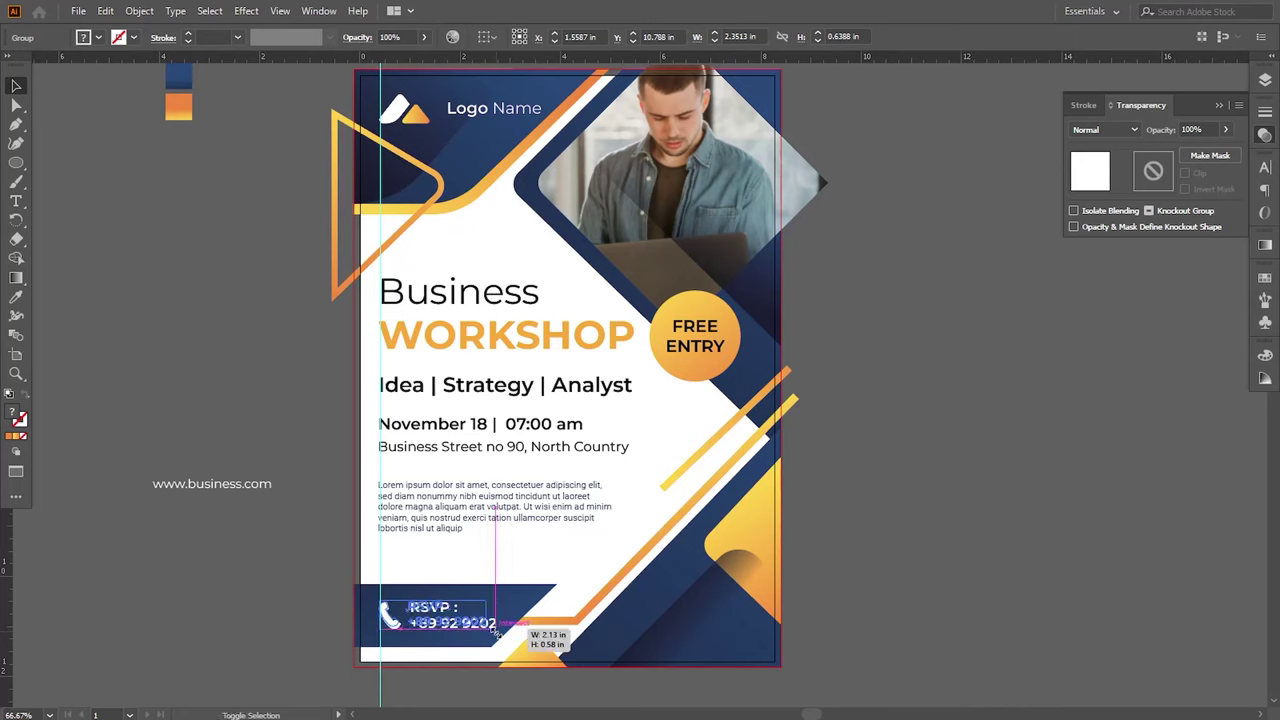
{"action": "left_click_drag", "start_coordinate": [505, 630], "coordinate": [498, 632]}
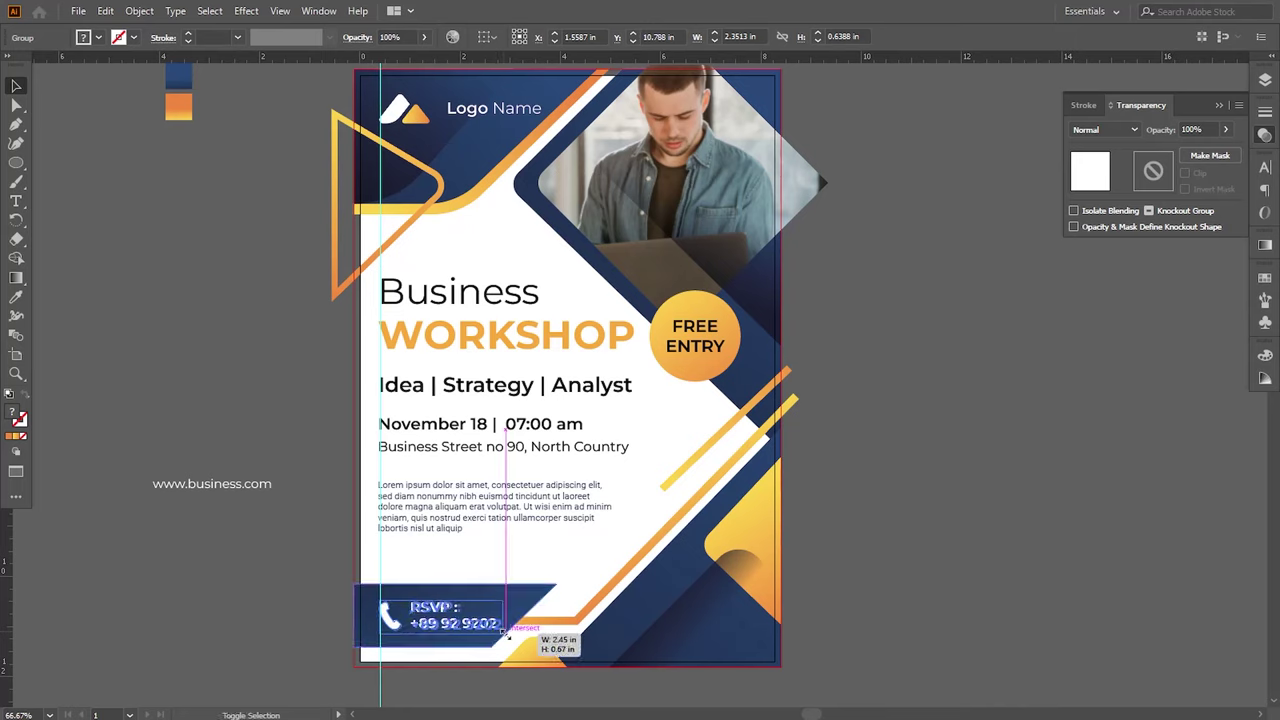
{"action": "left_click", "coordinate": [893, 568]}
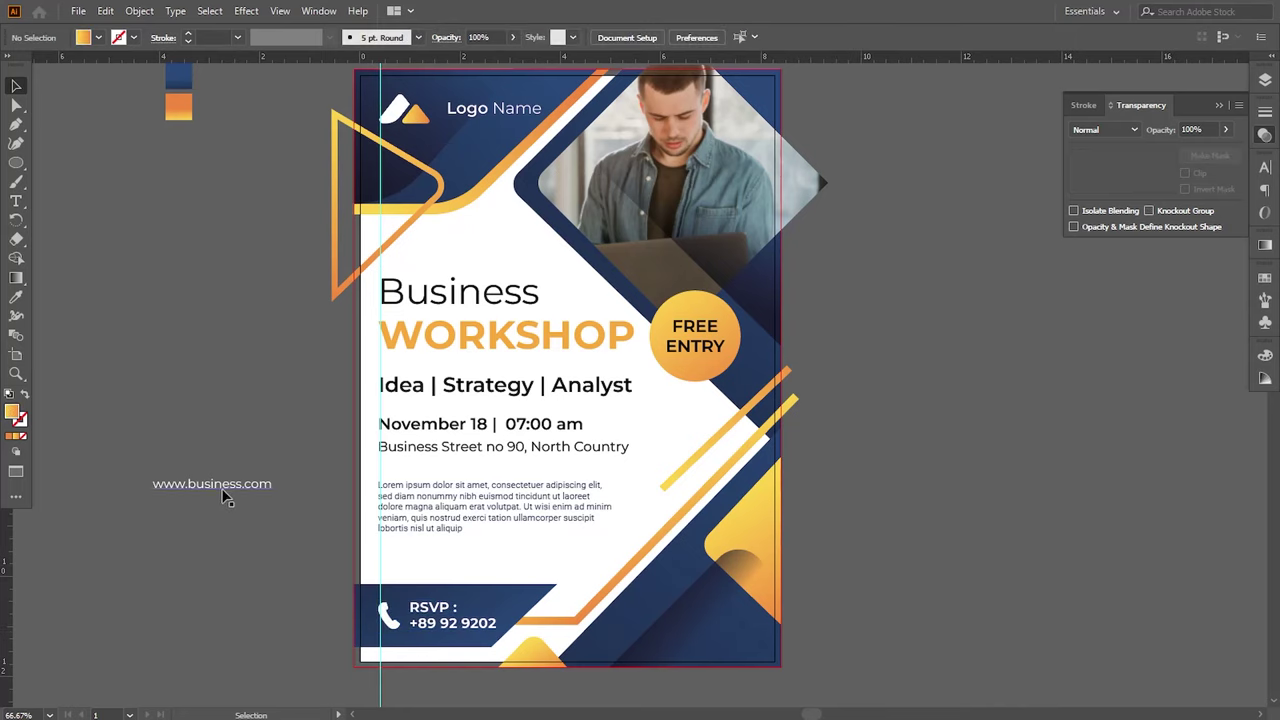
{"action": "left_click_drag", "start_coordinate": [226, 497], "coordinate": [688, 628]}
{"action": "right_click", "coordinate": [688, 628]}
{"action": "left_click", "coordinate": [877, 543]}
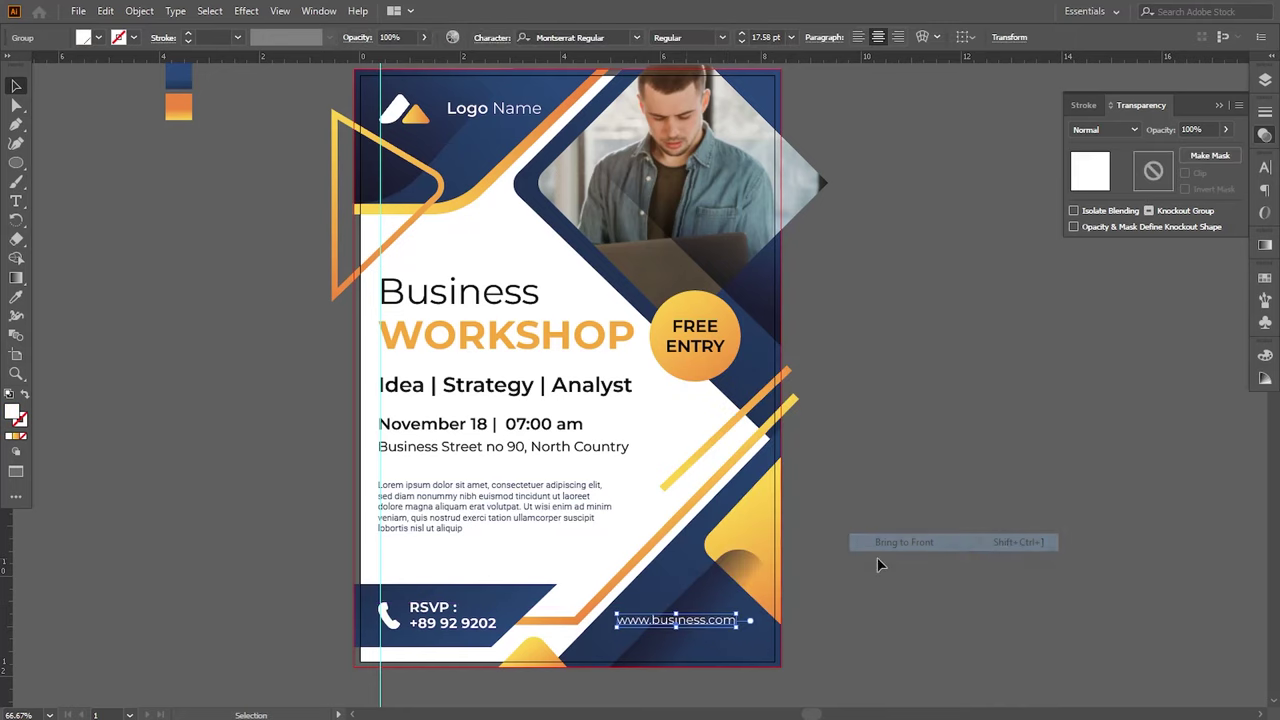
{"action": "left_click_drag", "start_coordinate": [631, 631], "coordinate": [624, 629]}
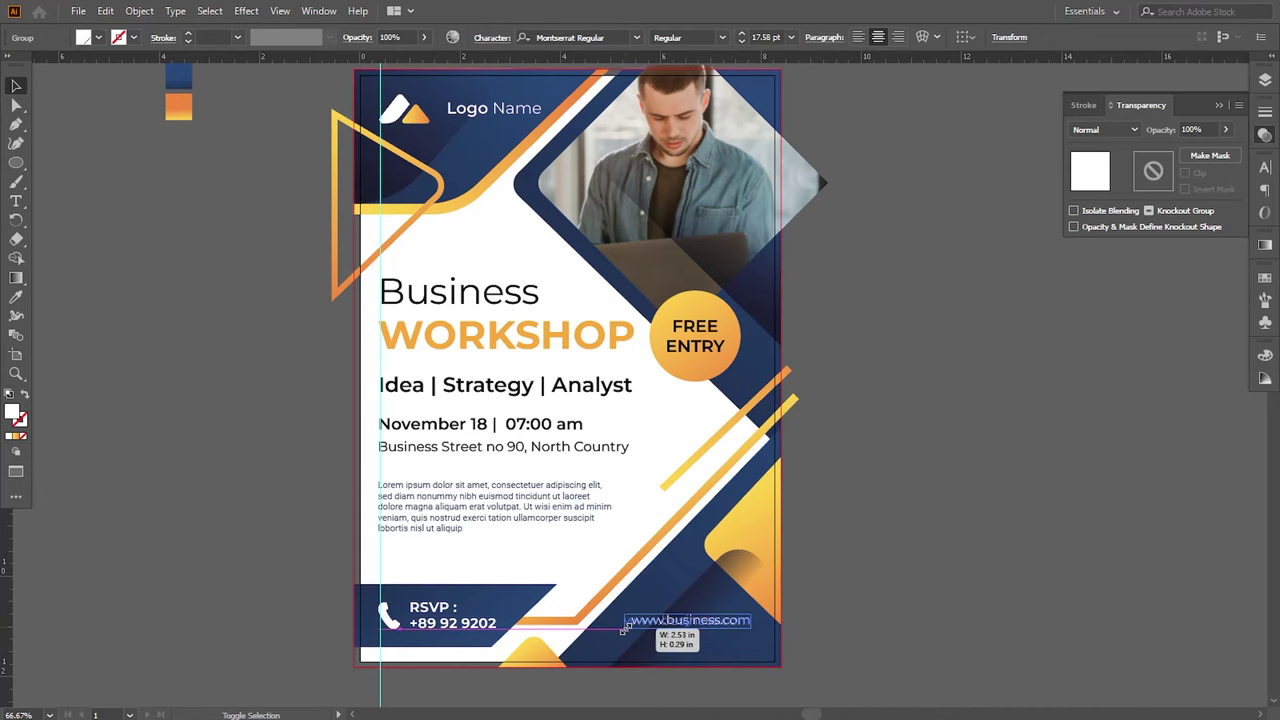
{"action": "left_click", "coordinate": [912, 620]}
{"action": "mouse_move", "coordinate": [836, 524]}
{"action": "left_mouse_down"}
{"action": "mouse_move", "coordinate": [866, 579]}
{"action": "mouse_move", "coordinate": [853, 557]}
{"action": "left_mouse_up"}
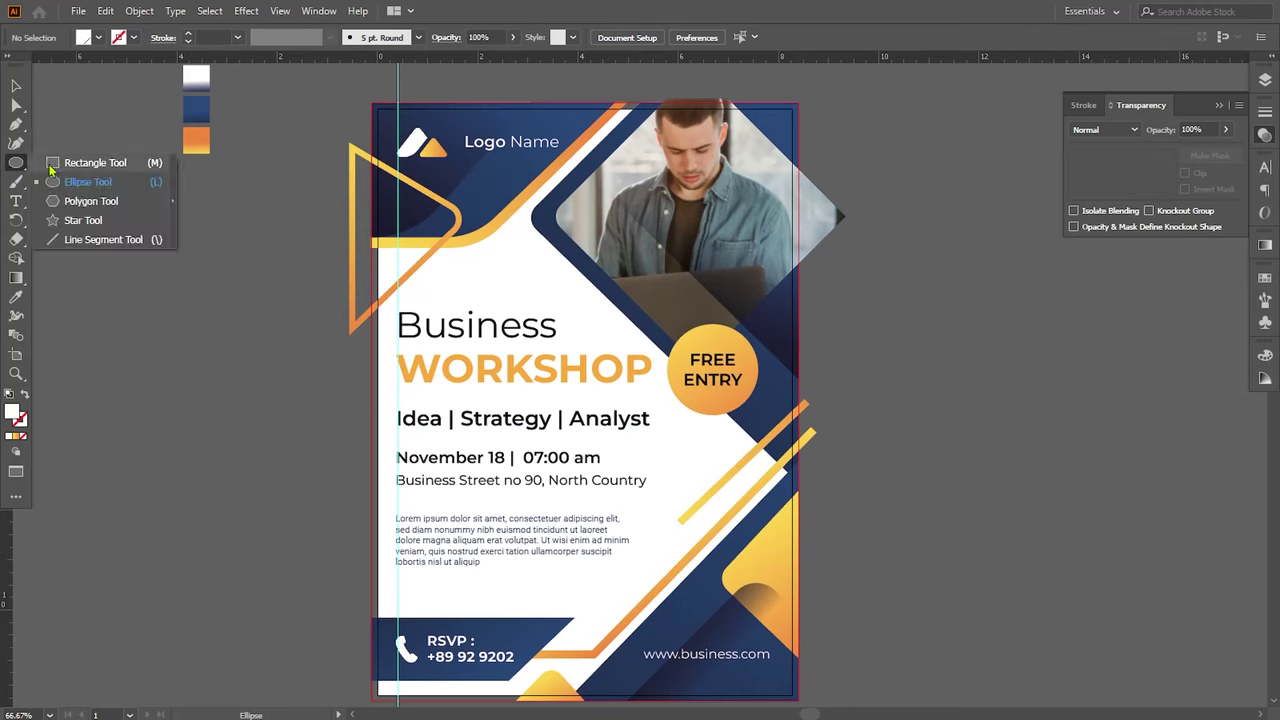
Step: Draw a page-sized rectangle and send it behind all artwork
{"action": "left_click_drag", "start_coordinate": [16, 162], "coordinate": [70, 160]}
{"action": "mouse_move", "coordinate": [372, 102]}
{"action": "left_mouse_down"}
{"action": "mouse_move", "coordinate": [830, 660]}
{"action": "mouse_move", "coordinate": [798, 697]}
{"action": "left_mouse_up"}
{"action": "right_click", "coordinate": [550, 450]}
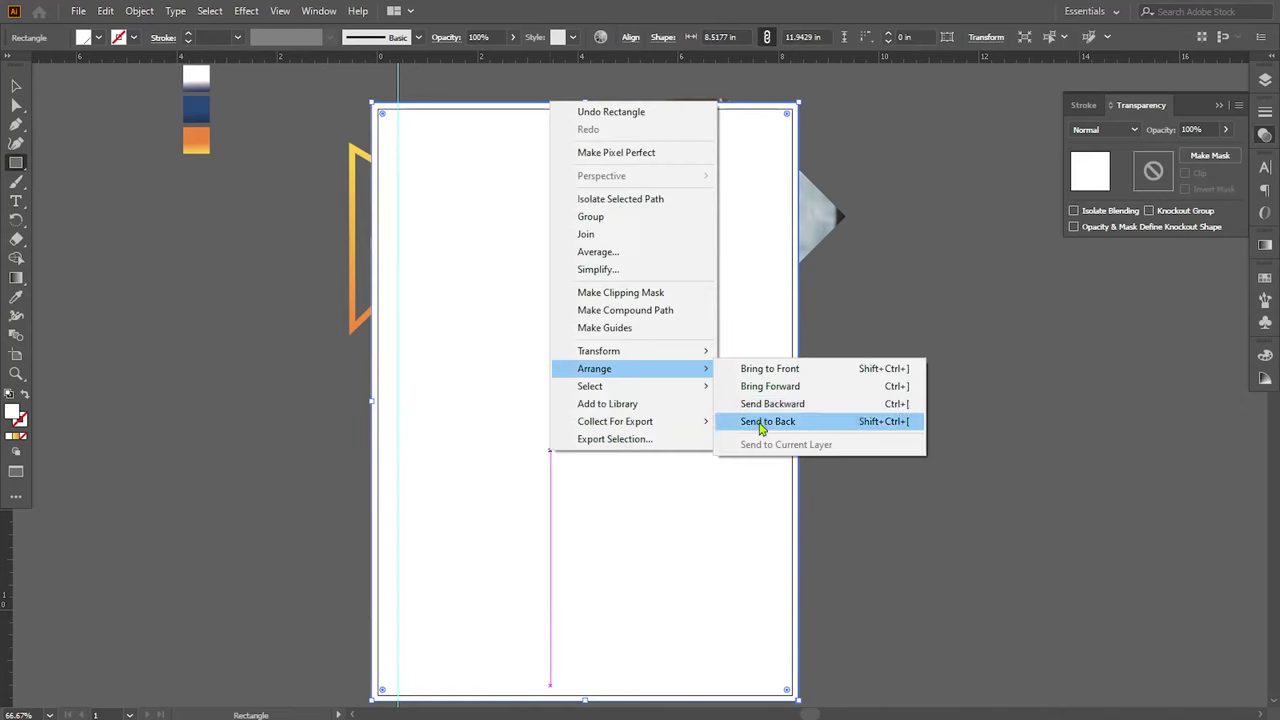
{"action": "left_click", "coordinate": [760, 420]}
{"action": "left_click", "coordinate": [16, 86]}
Step: Paste a copy of the rectangle on top and clip all artwork to the page
{"action": "left_click", "coordinate": [105, 11]}
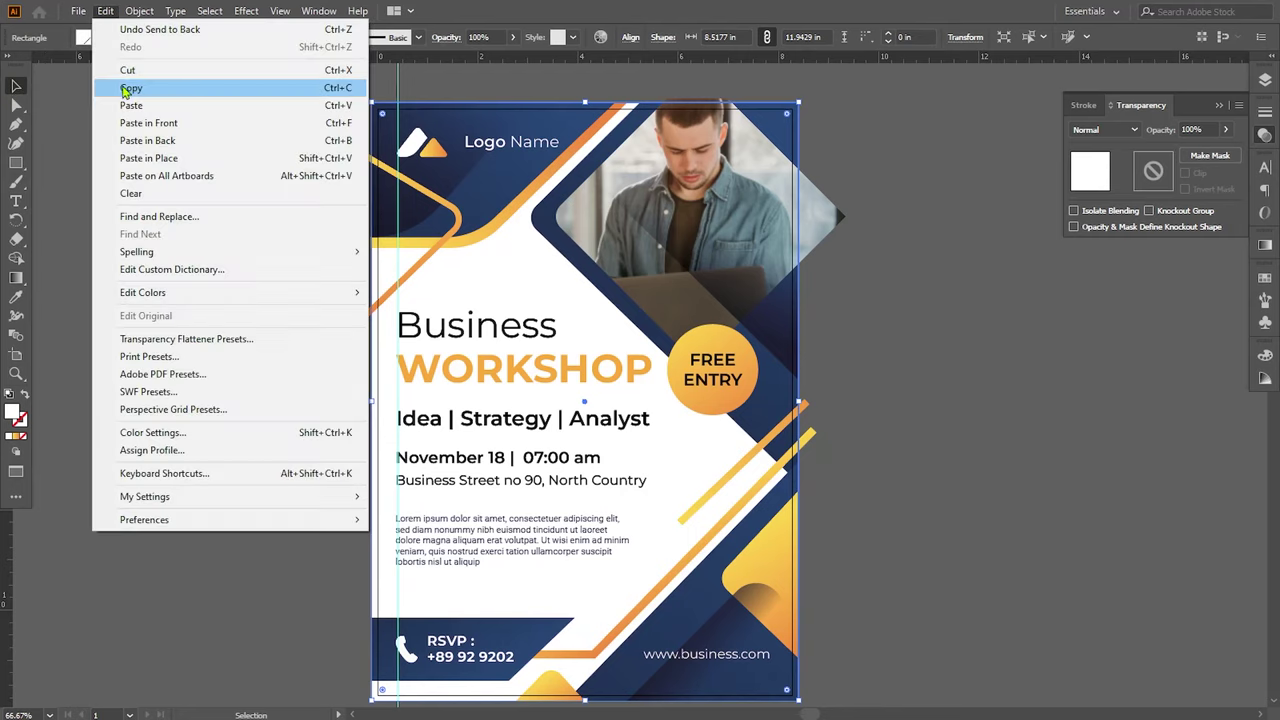
{"action": "left_click", "coordinate": [150, 122]}
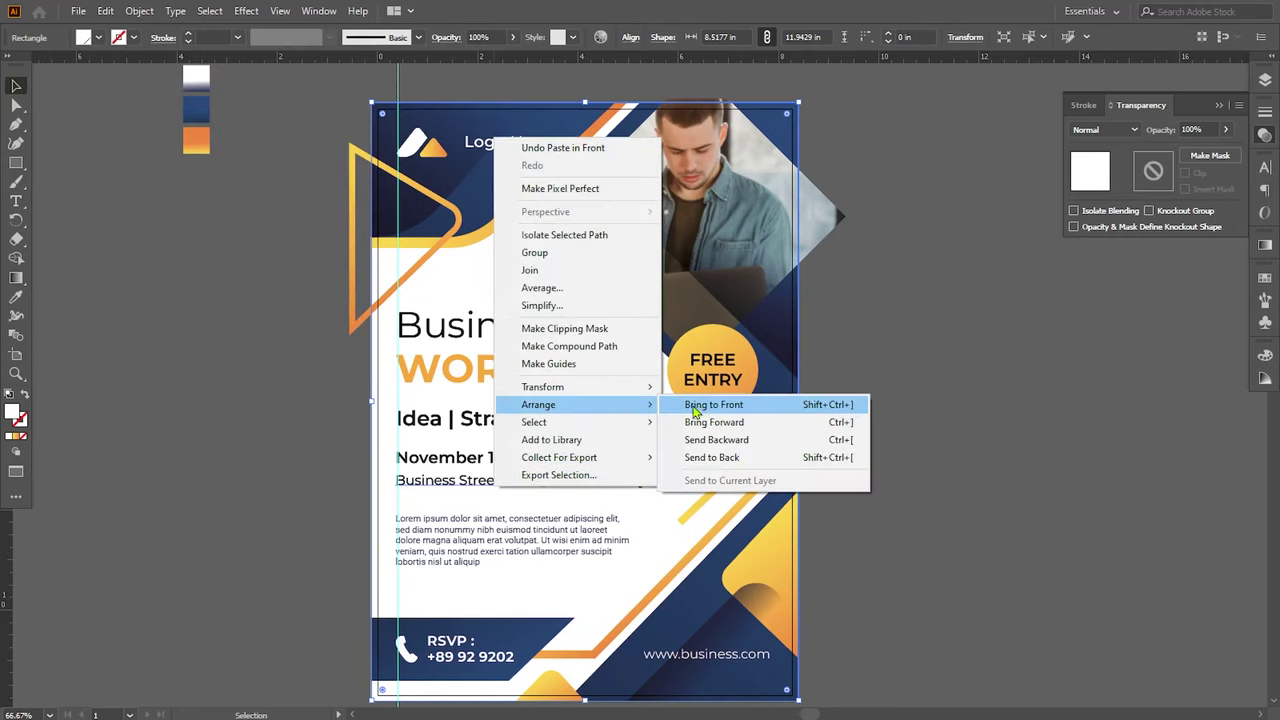
{"action": "left_click", "coordinate": [680, 404]}
{"action": "left_click", "coordinate": [825, 230], "text": "shift"}
{"action": "key", "text": "ctrl+7"}
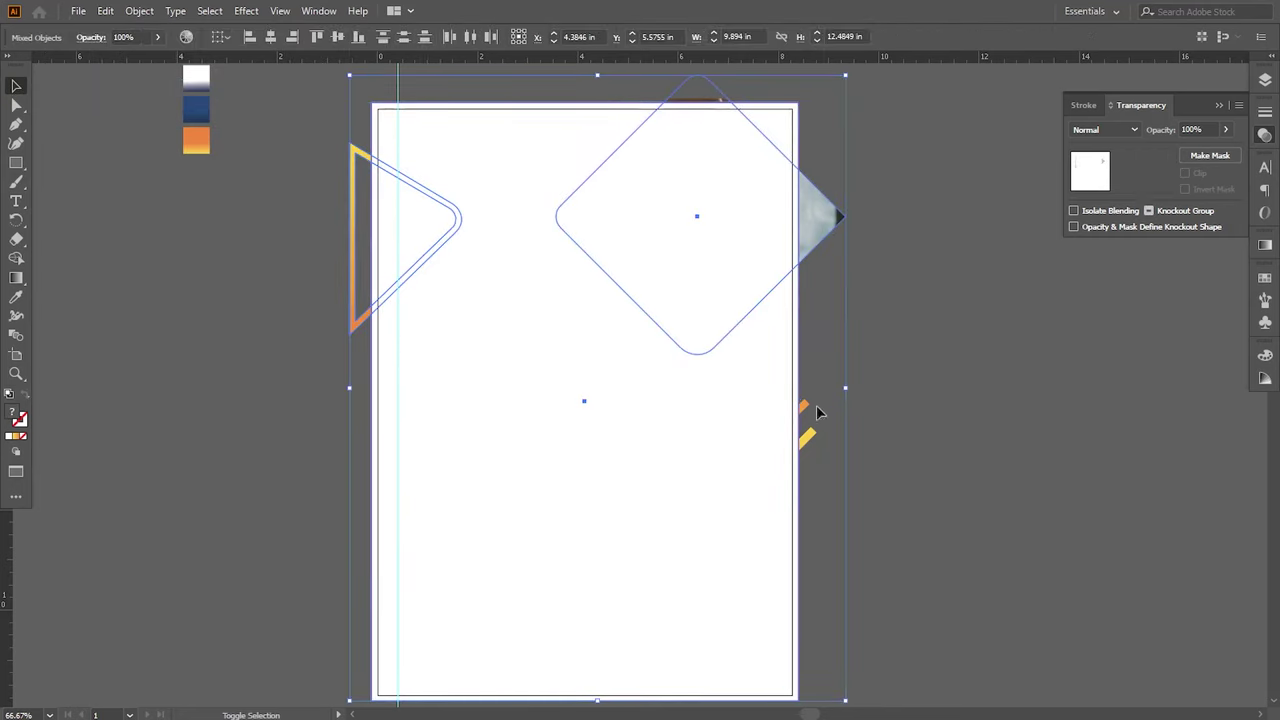
{"action": "left_click", "coordinate": [139, 11]}
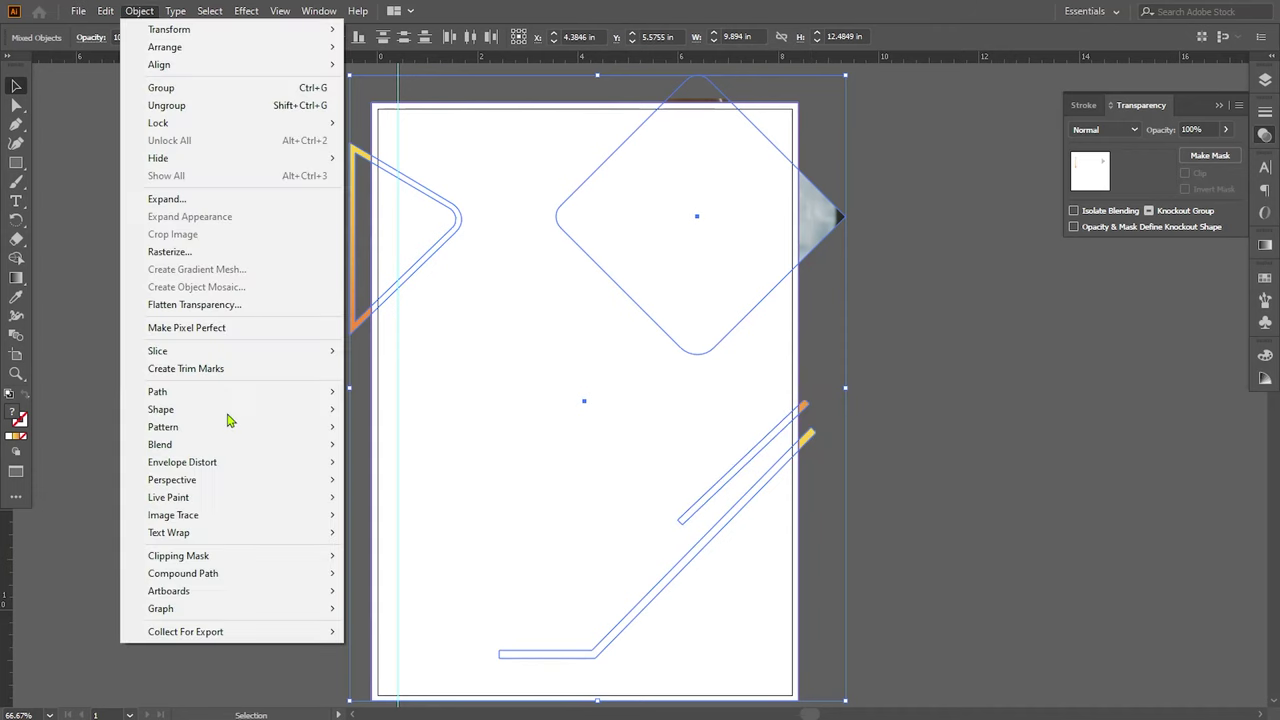
{"action": "left_click", "coordinate": [366, 557]}
{"action": "left_click", "coordinate": [923, 489]}
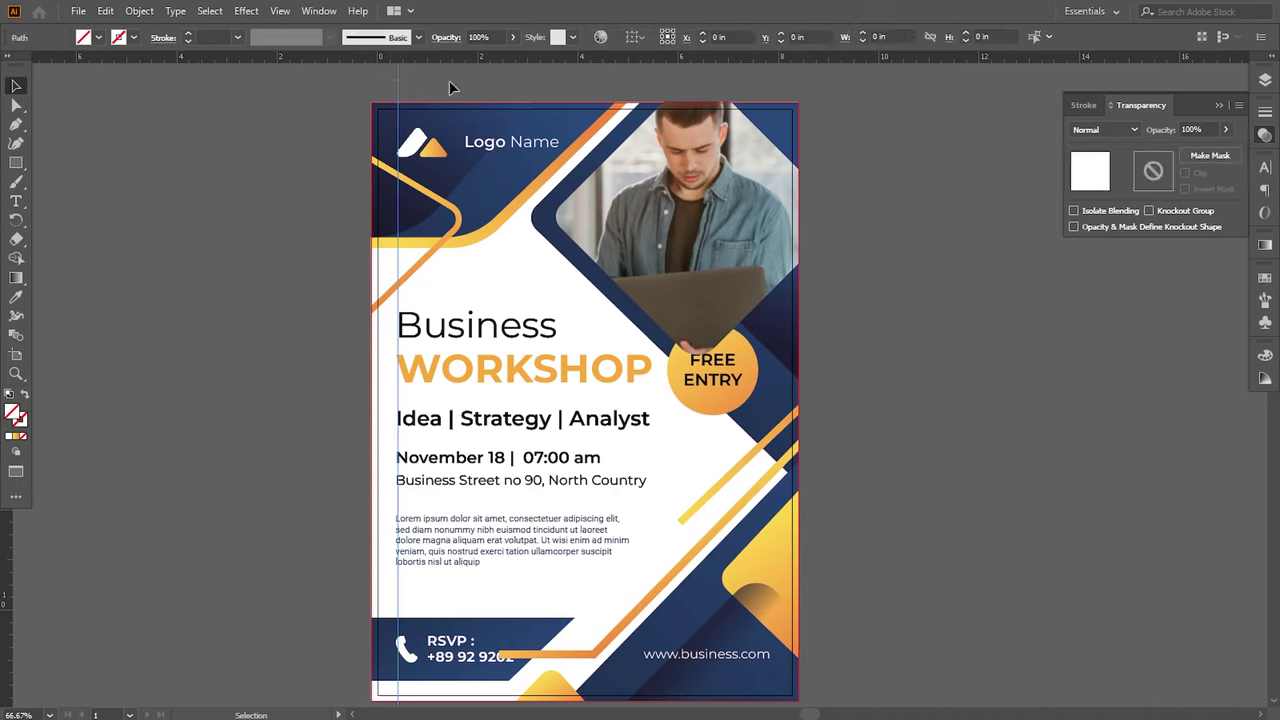
{"action": "left_click", "coordinate": [280, 11]}
Step: Hide the rulers and close the transparency and stroke panels
{"action": "left_click", "coordinate": [585, 541]}
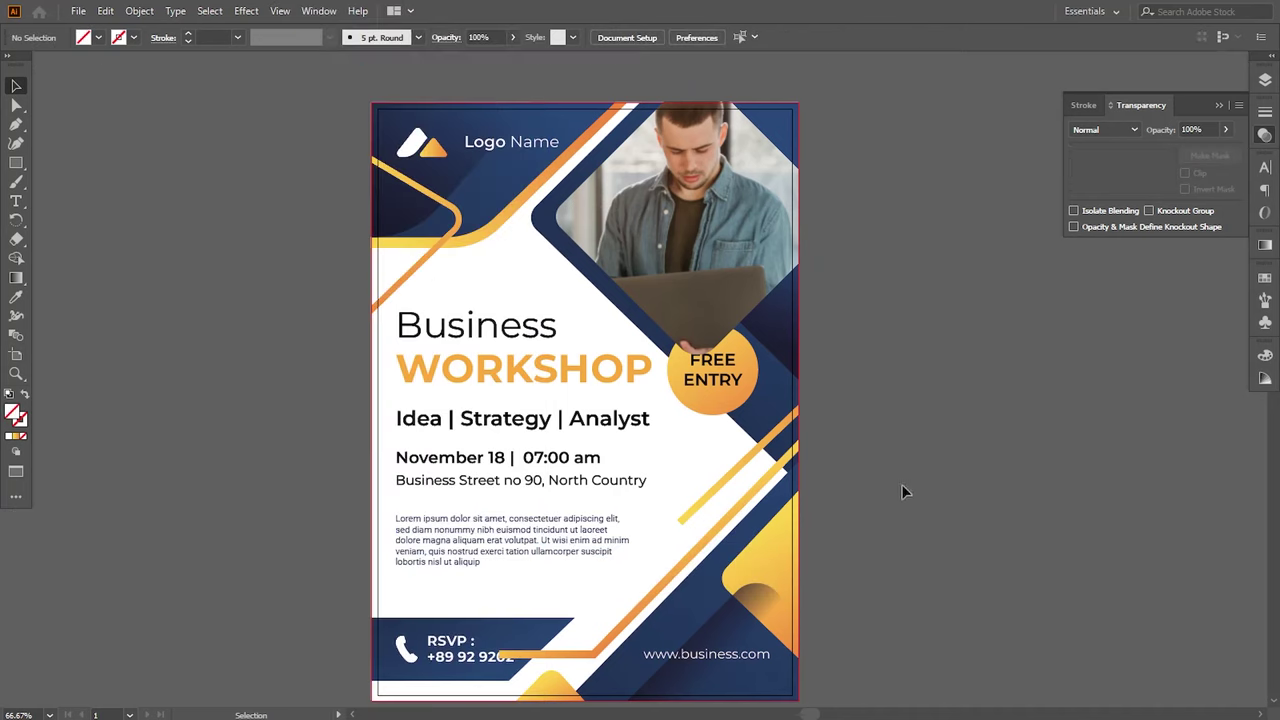
{"action": "left_click_drag", "start_coordinate": [901, 484], "coordinate": [915, 454]}
{"action": "left_click", "coordinate": [1220, 104]}
{"action": "left_click_drag", "start_coordinate": [1008, 353], "coordinate": [1011, 356]}
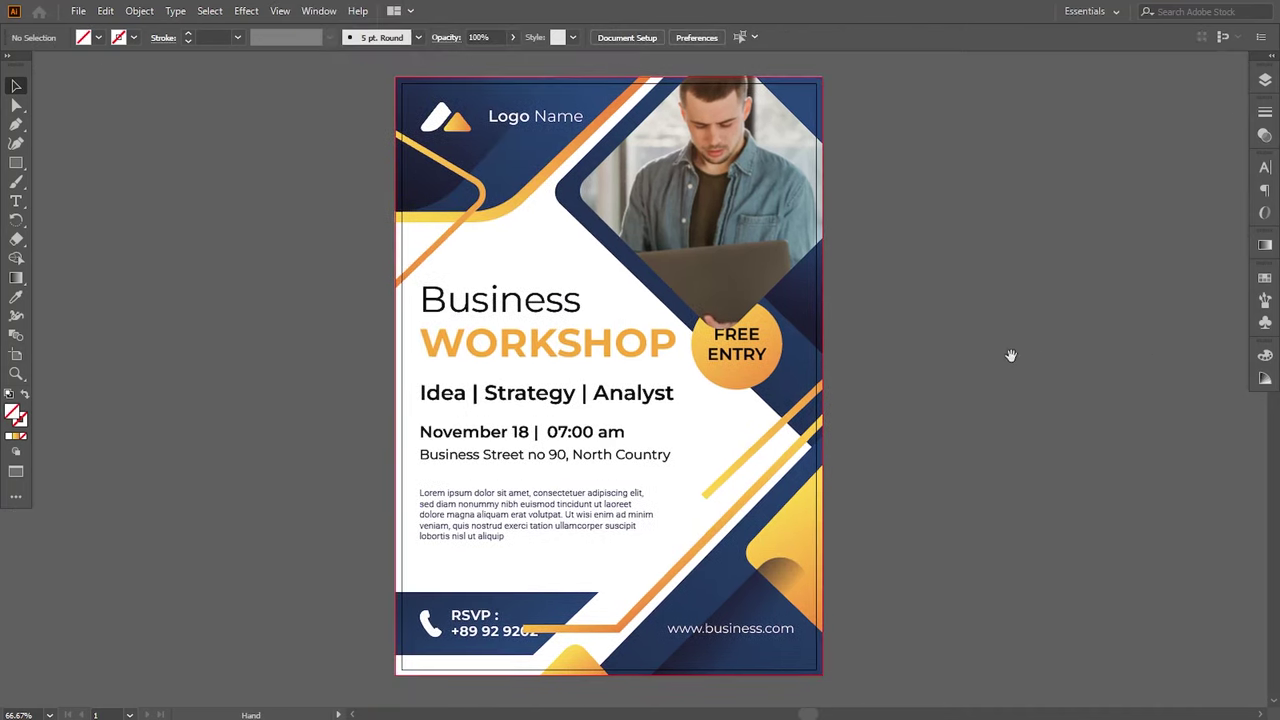
Step: Bring the RSVP bar, FREE ENTRY circle and diamond photo frame to the front
{"action": "left_click", "coordinate": [498, 640]}
{"action": "right_click", "coordinate": [498, 646]}
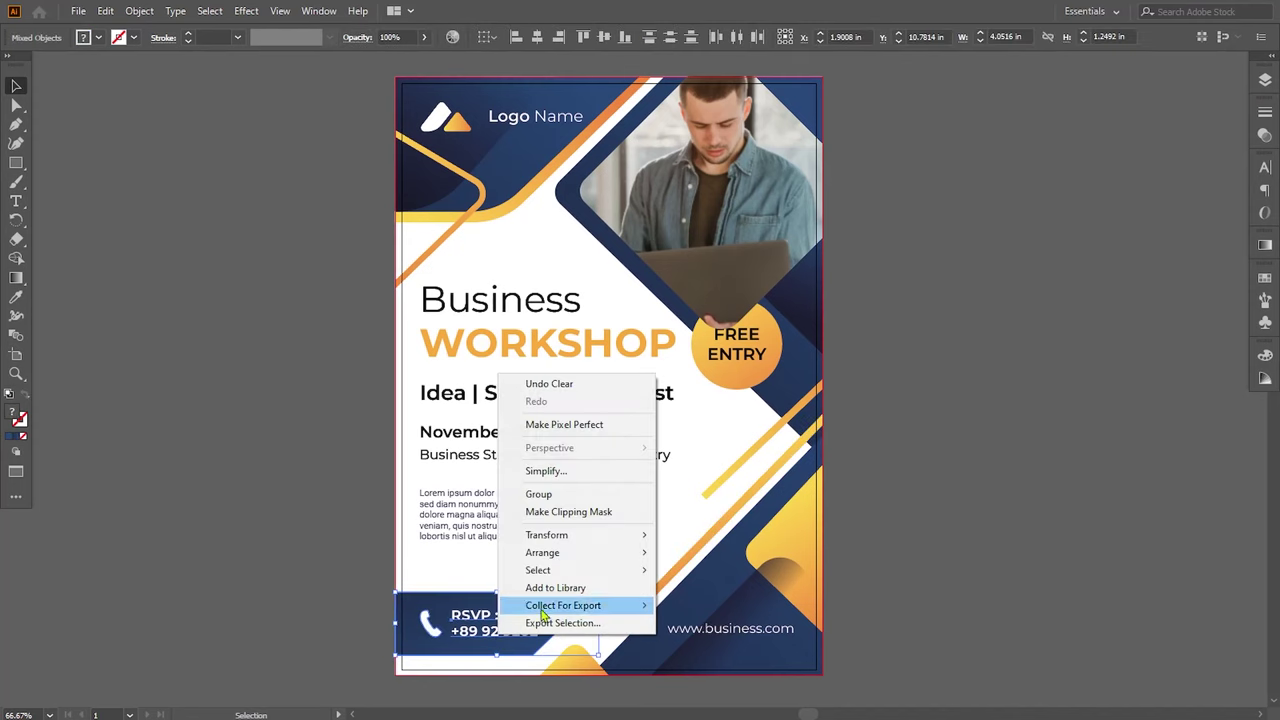
{"action": "left_click", "coordinate": [708, 552]}
{"action": "left_click", "coordinate": [727, 355]}
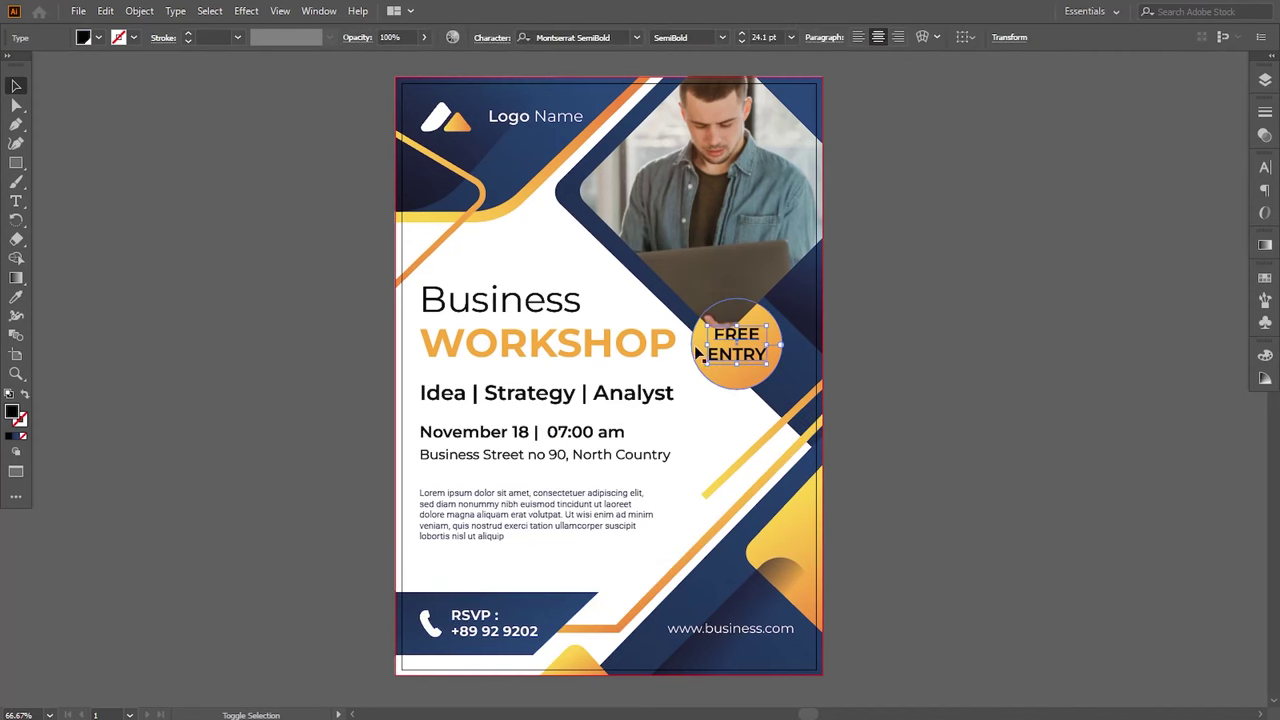
{"action": "right_click", "coordinate": [707, 352]}
{"action": "left_click", "coordinate": [880, 526]}
{"action": "left_click", "coordinate": [808, 297]}
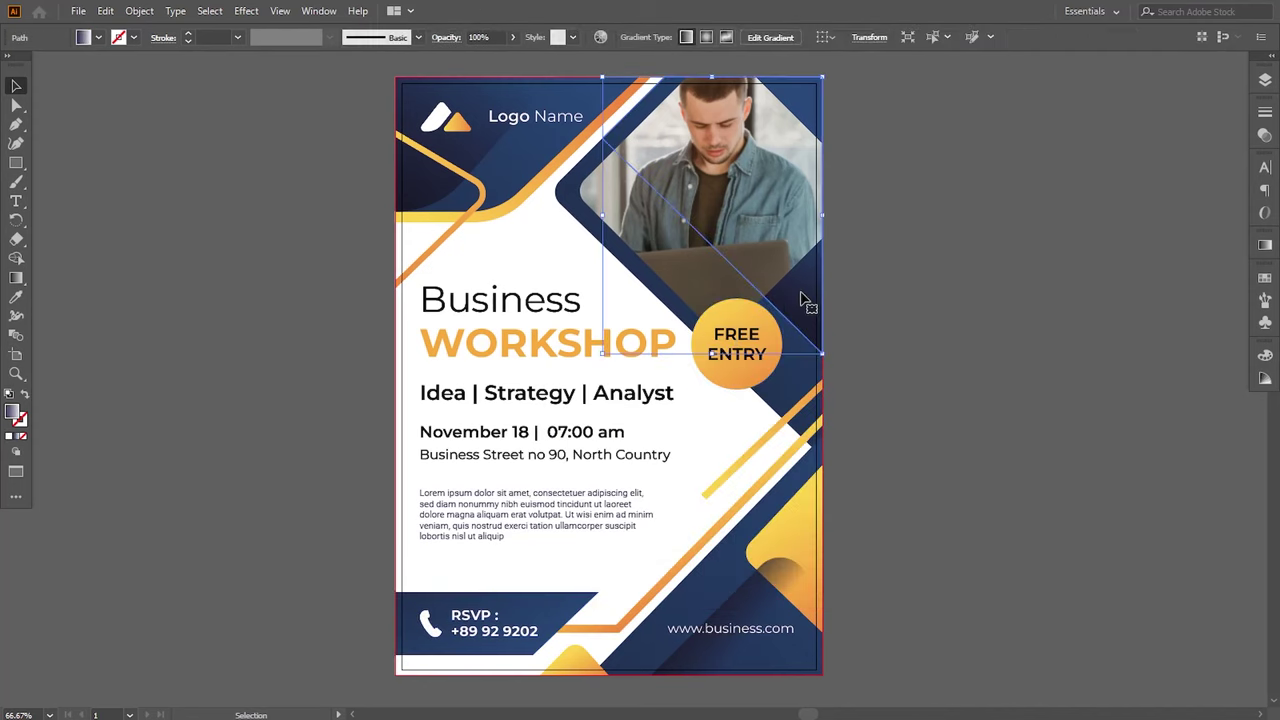
{"action": "right_click", "coordinate": [802, 294]}
{"action": "left_click", "coordinate": [1000, 559]}
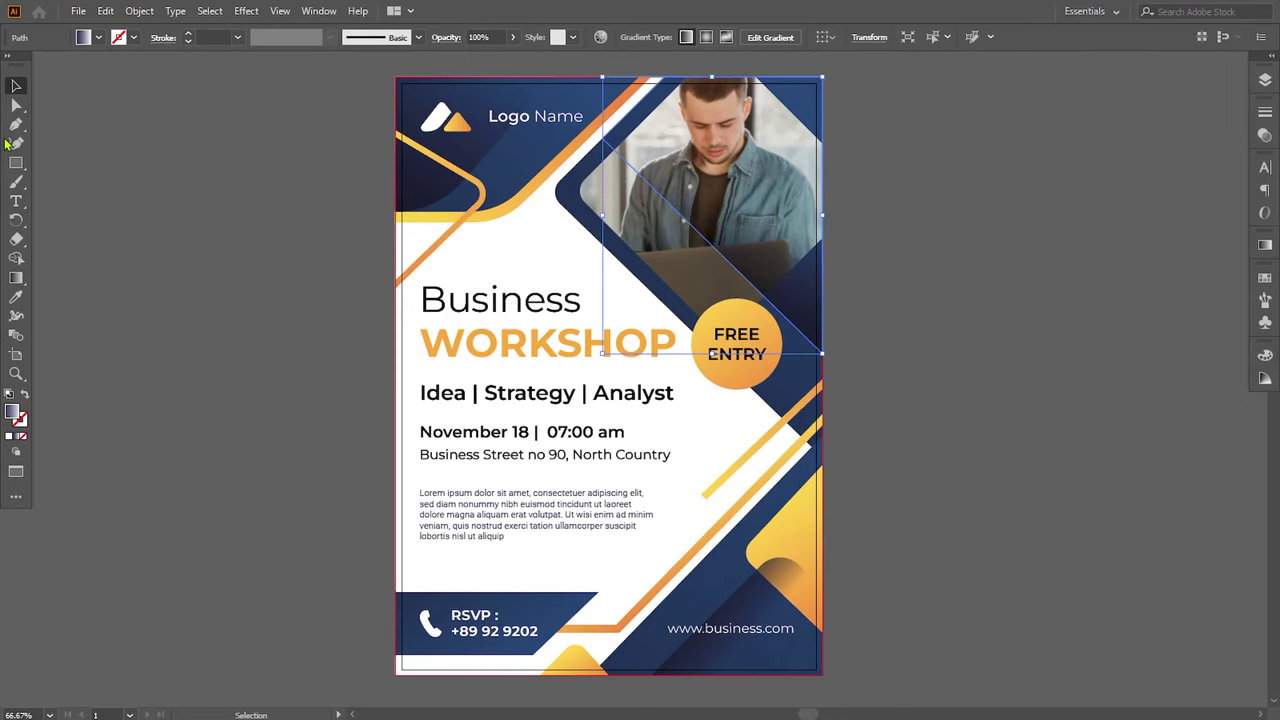
Step: Round a photo frame corner and the orange stripe's bend (about 0.78 in) with live corners
{"action": "key", "text": "a"}
{"action": "left_click_drag", "start_coordinate": [608, 142], "coordinate": [717, 140]}
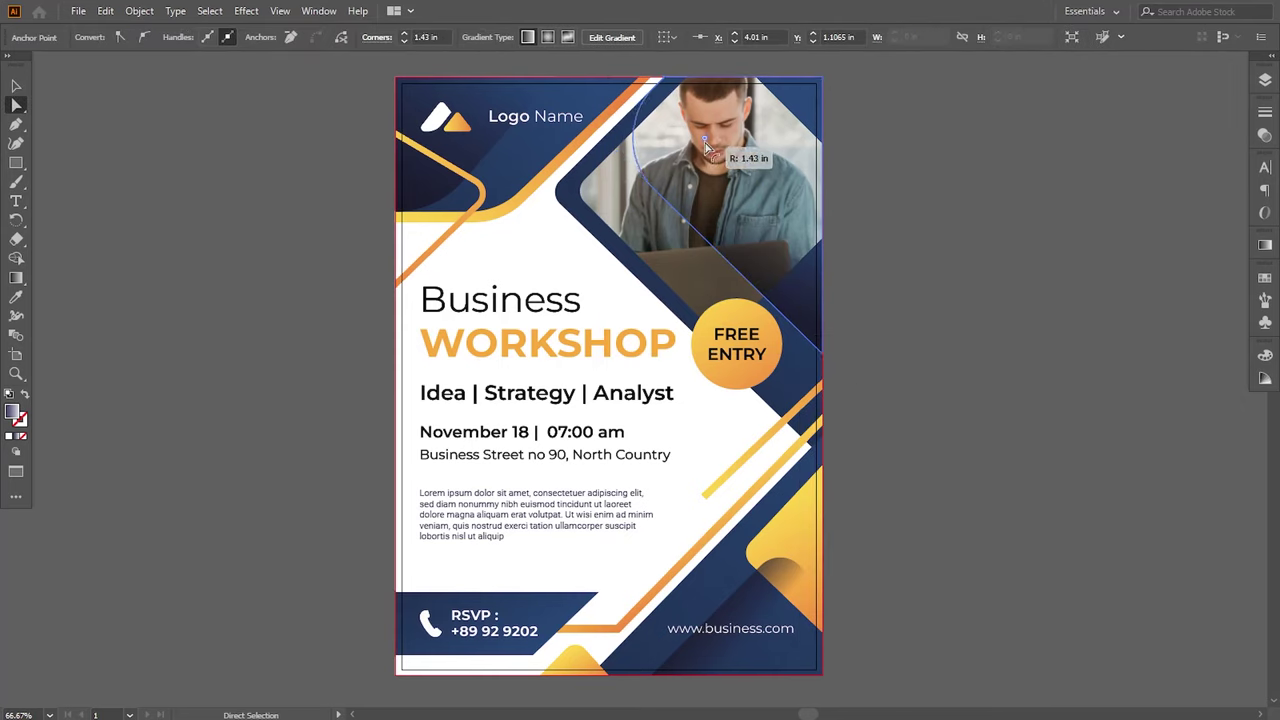
{"action": "left_click", "coordinate": [613, 617]}
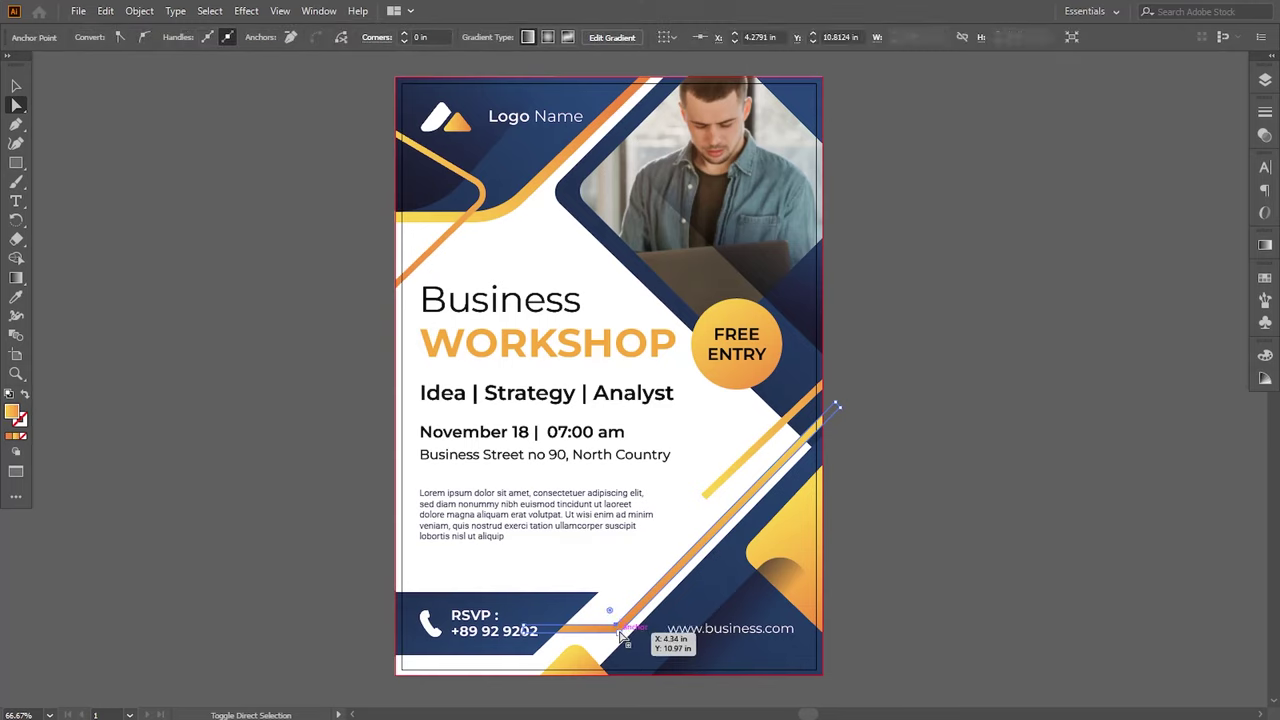
{"action": "left_click_drag", "start_coordinate": [610, 613], "coordinate": [599, 590]}
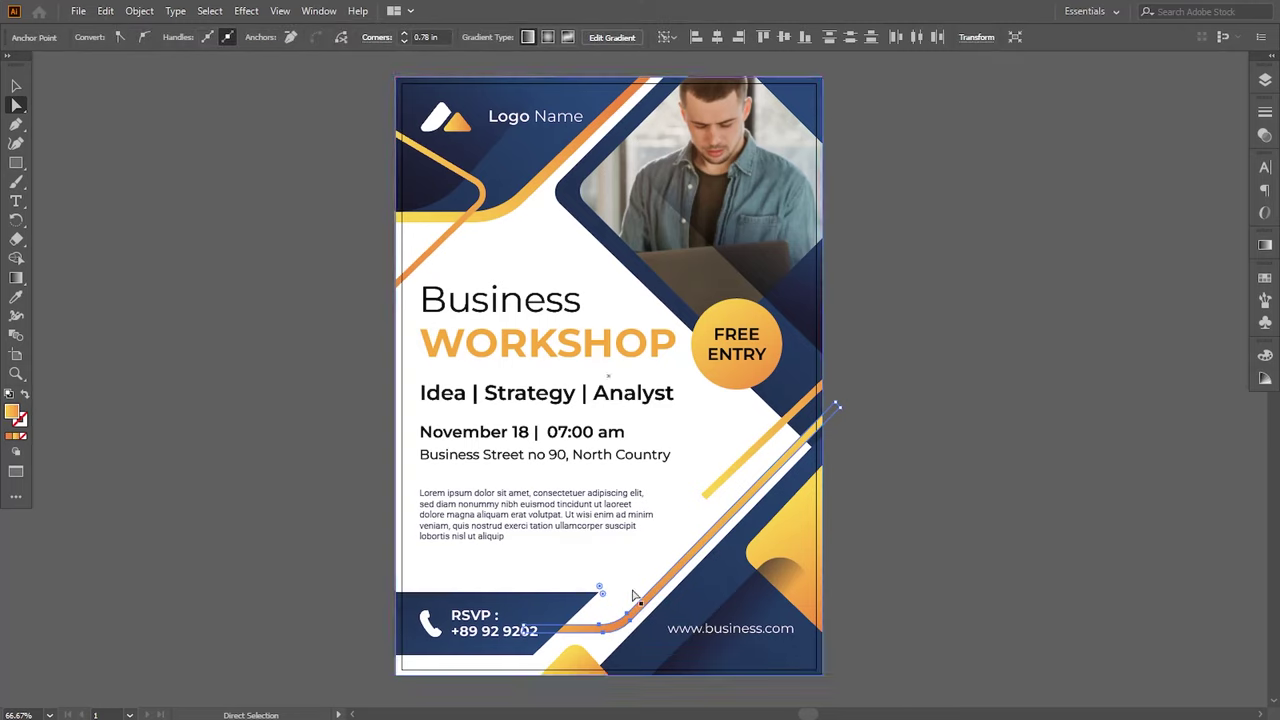
{"action": "left_click", "coordinate": [965, 561]}
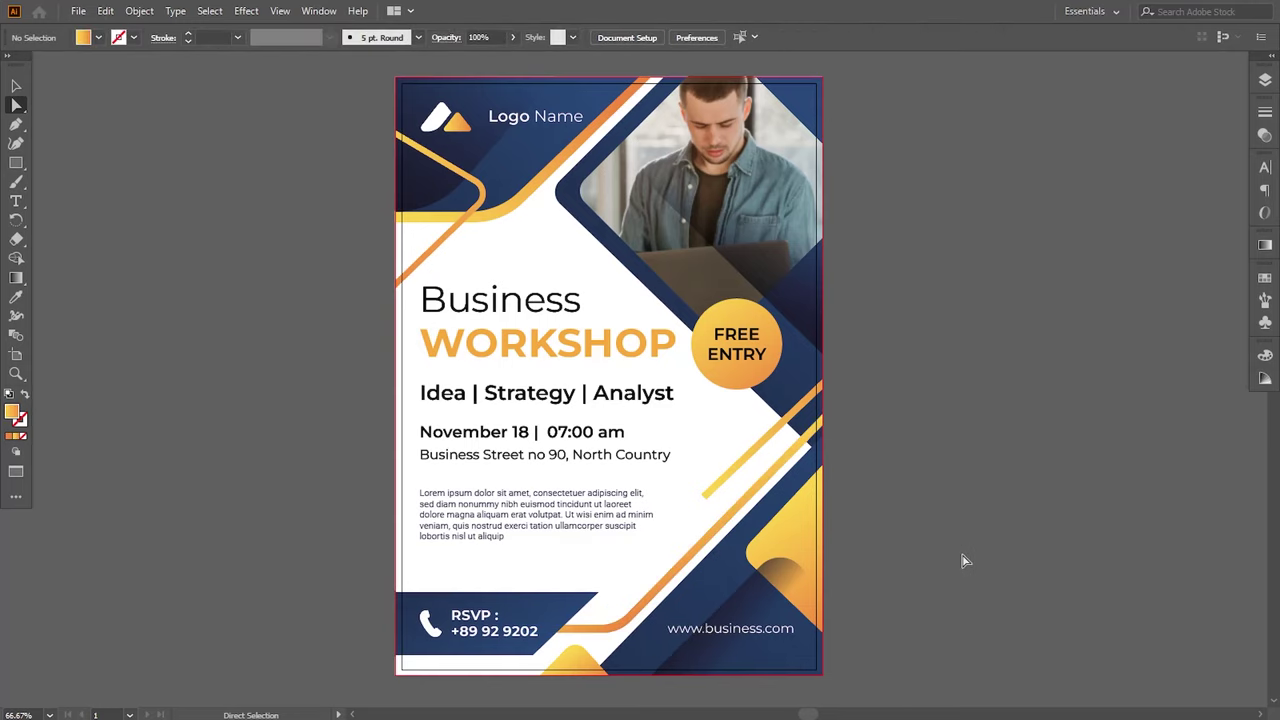